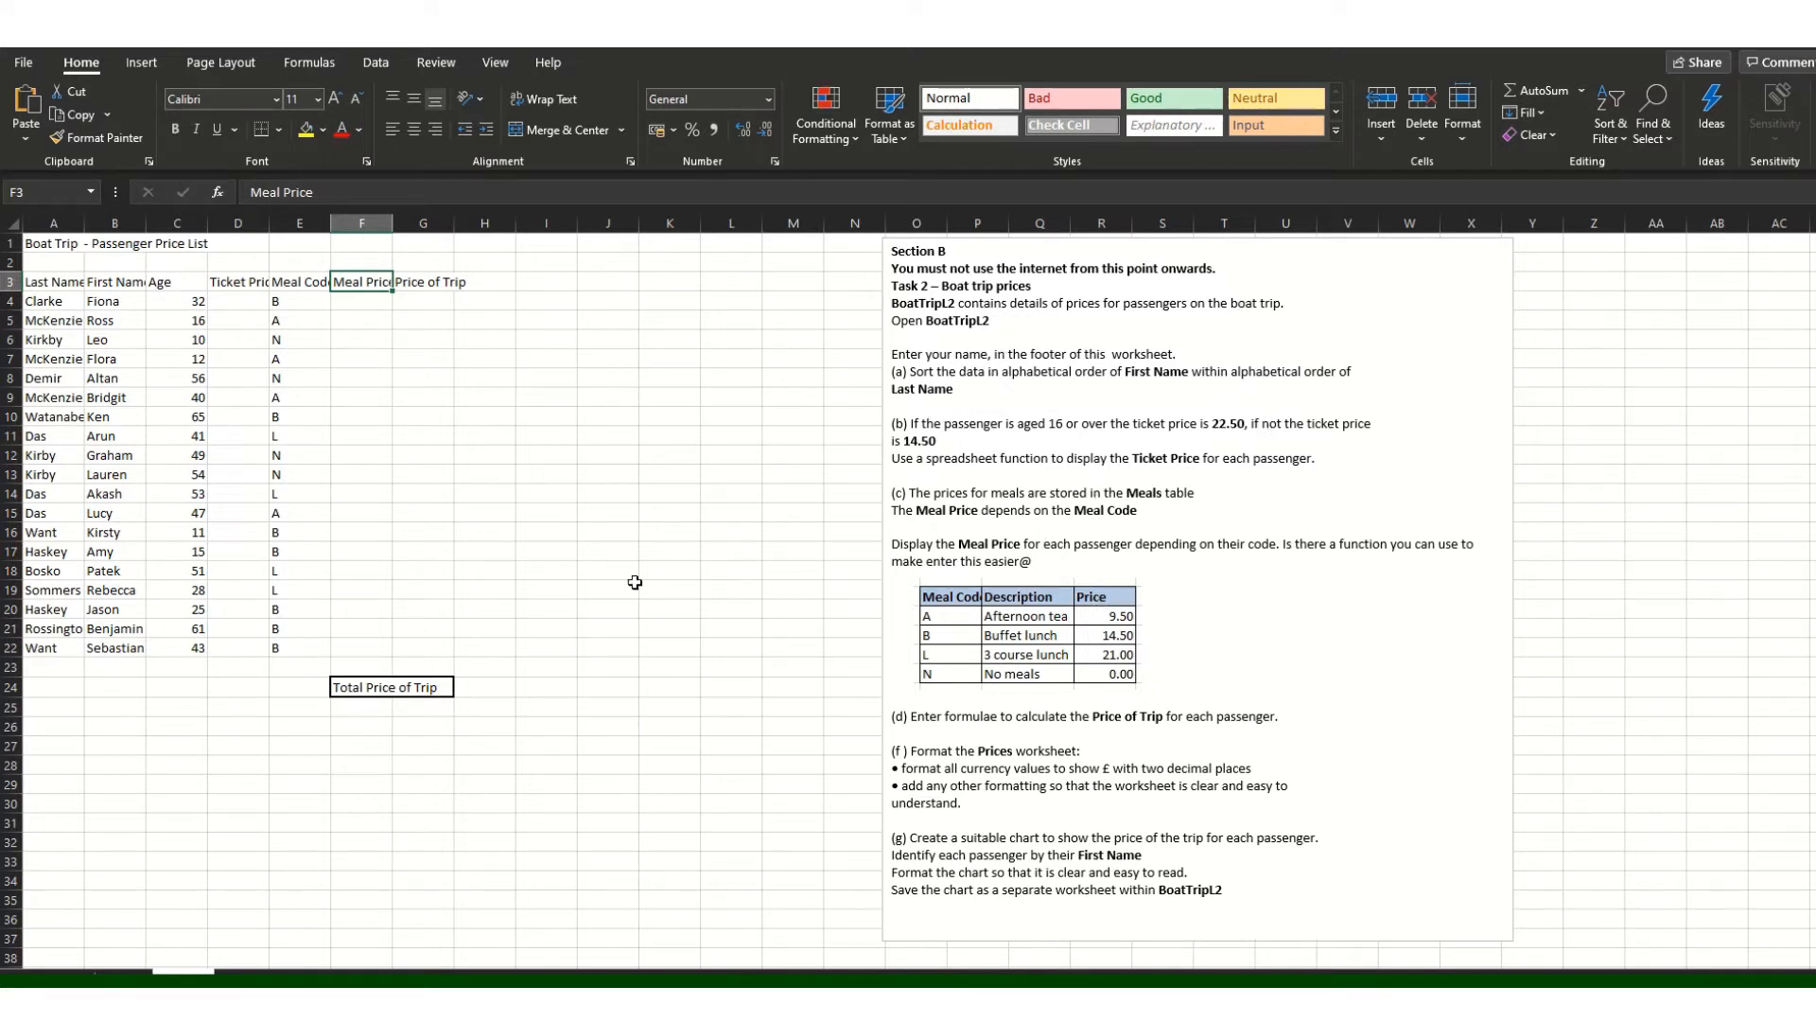
Step: Remove the stray @ after 'easier' in the task instructions text box
click(1041, 562)
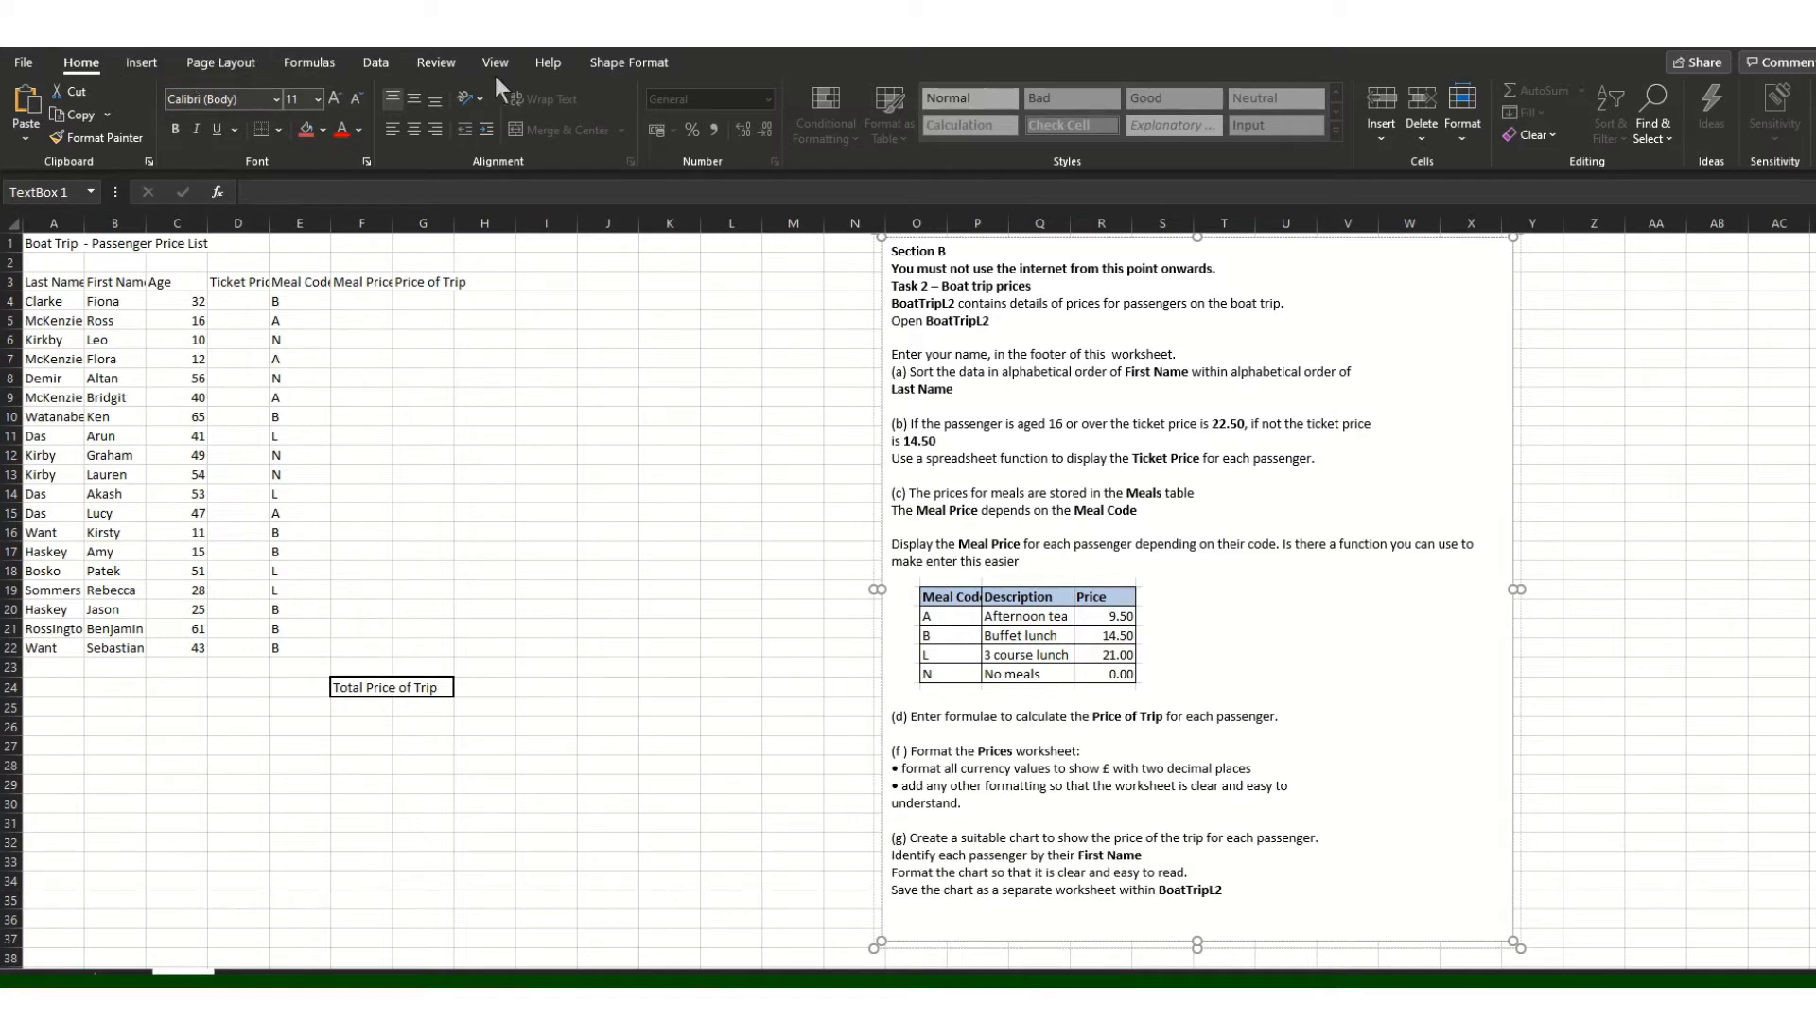
Step: Add the 'Page 1 of ?' preset footer to the worksheet
click(144, 62)
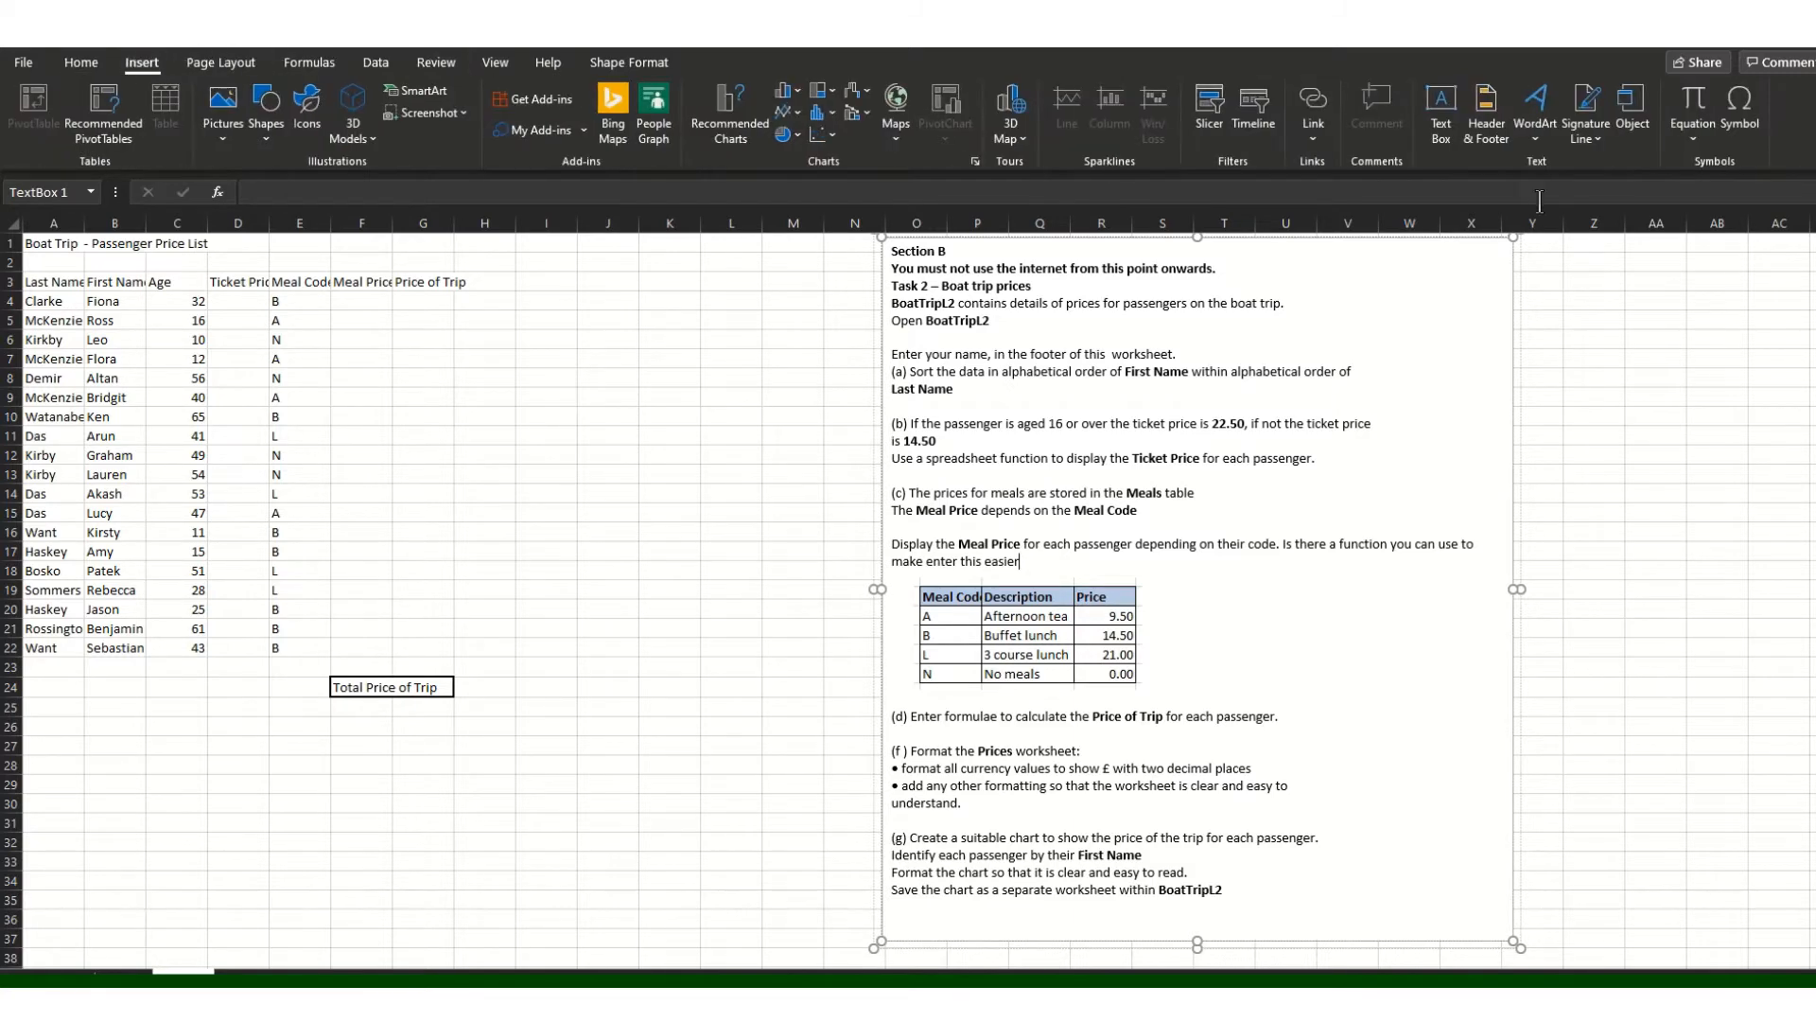
click(1487, 114)
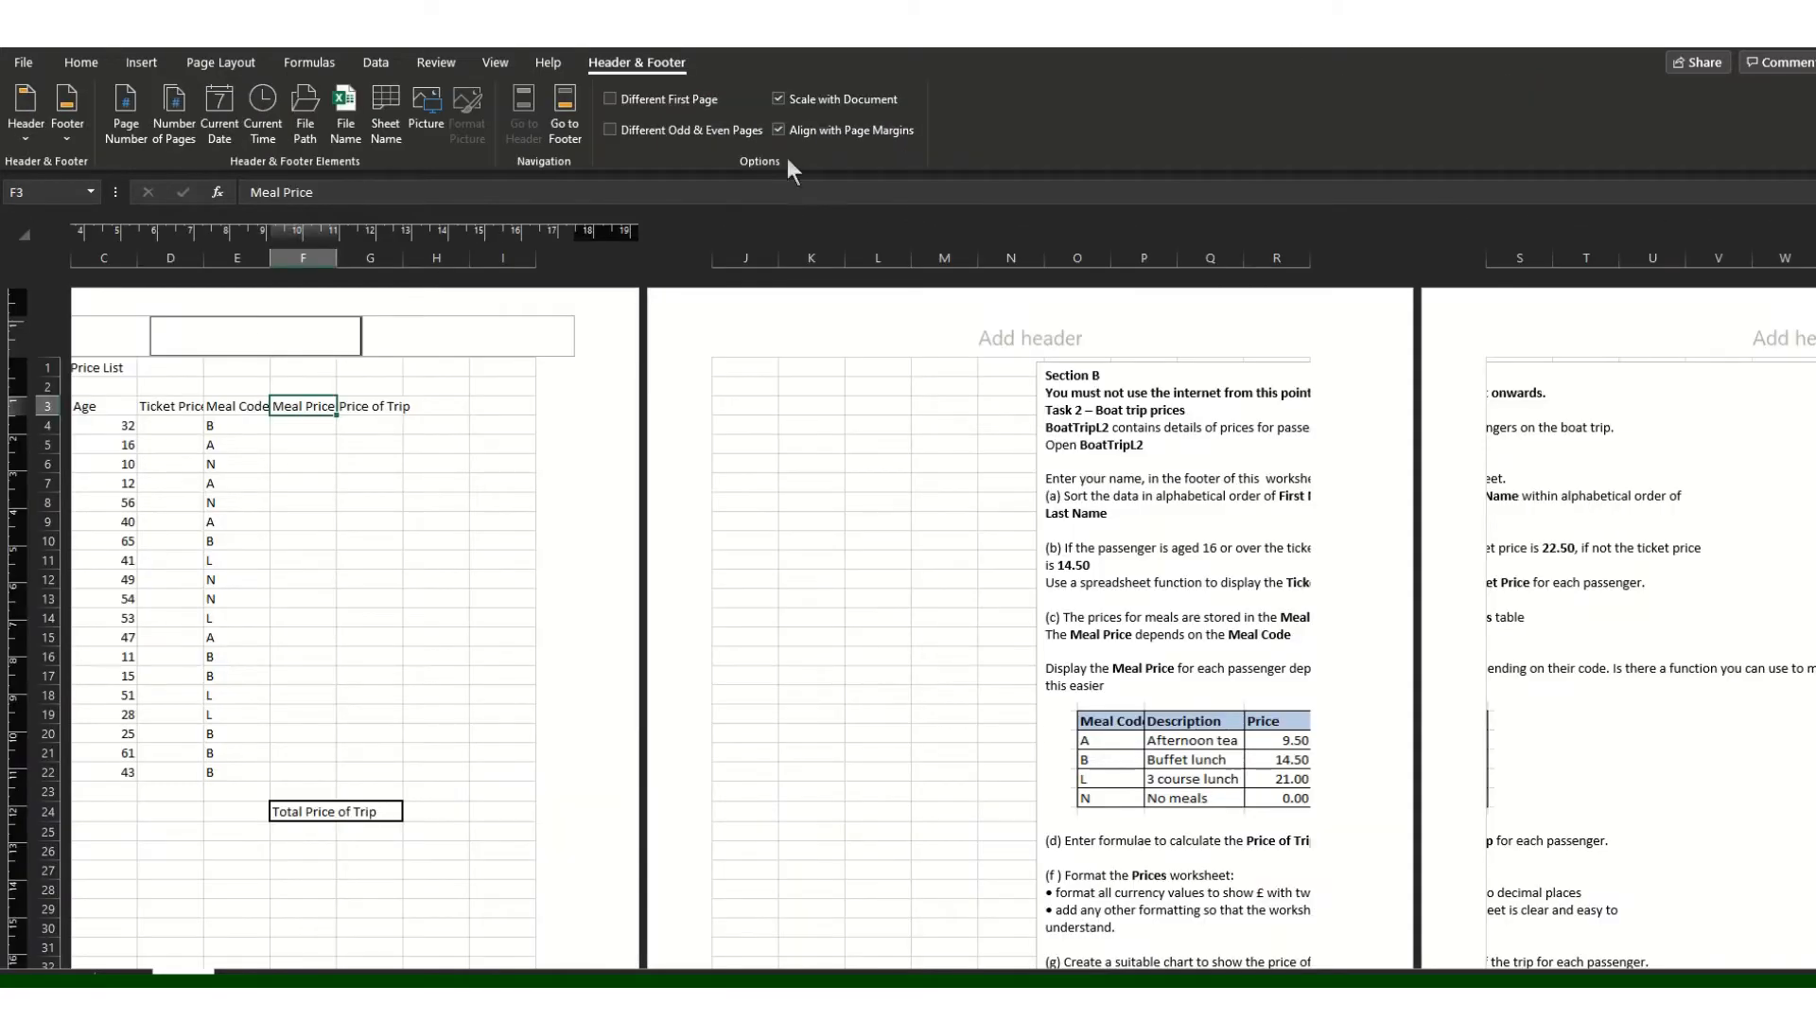
click(76, 123)
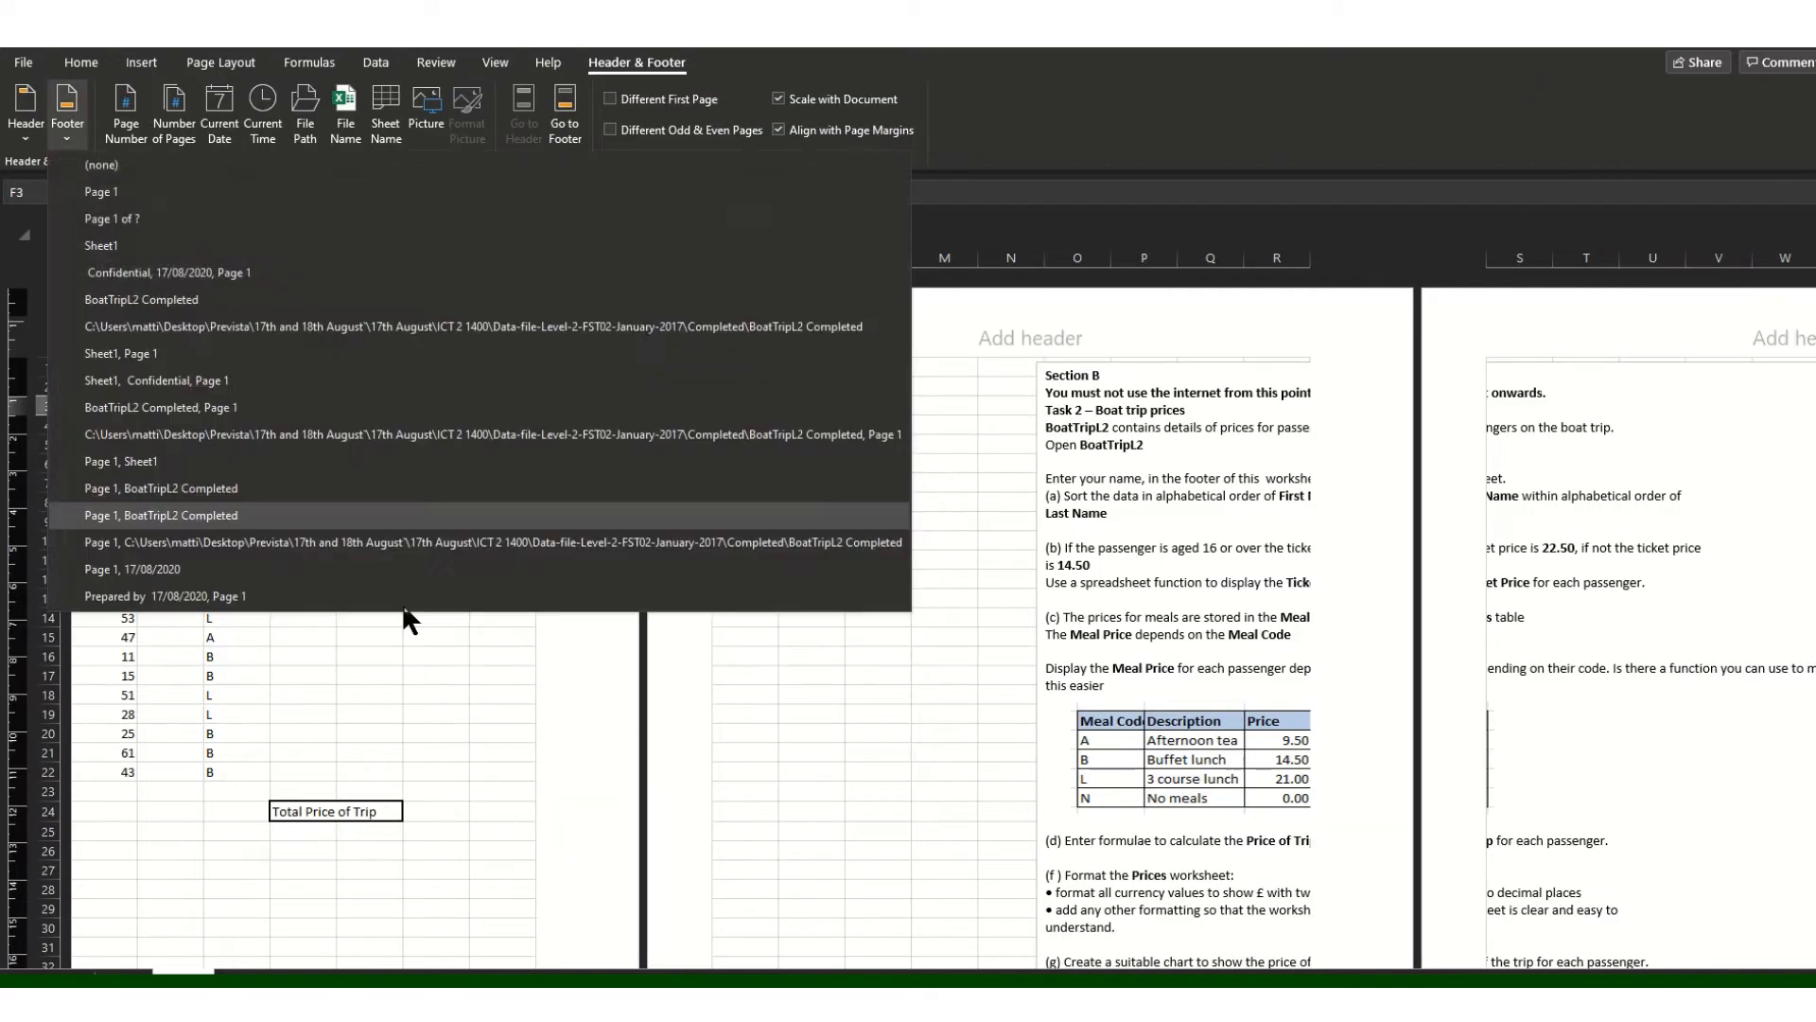
click(142, 219)
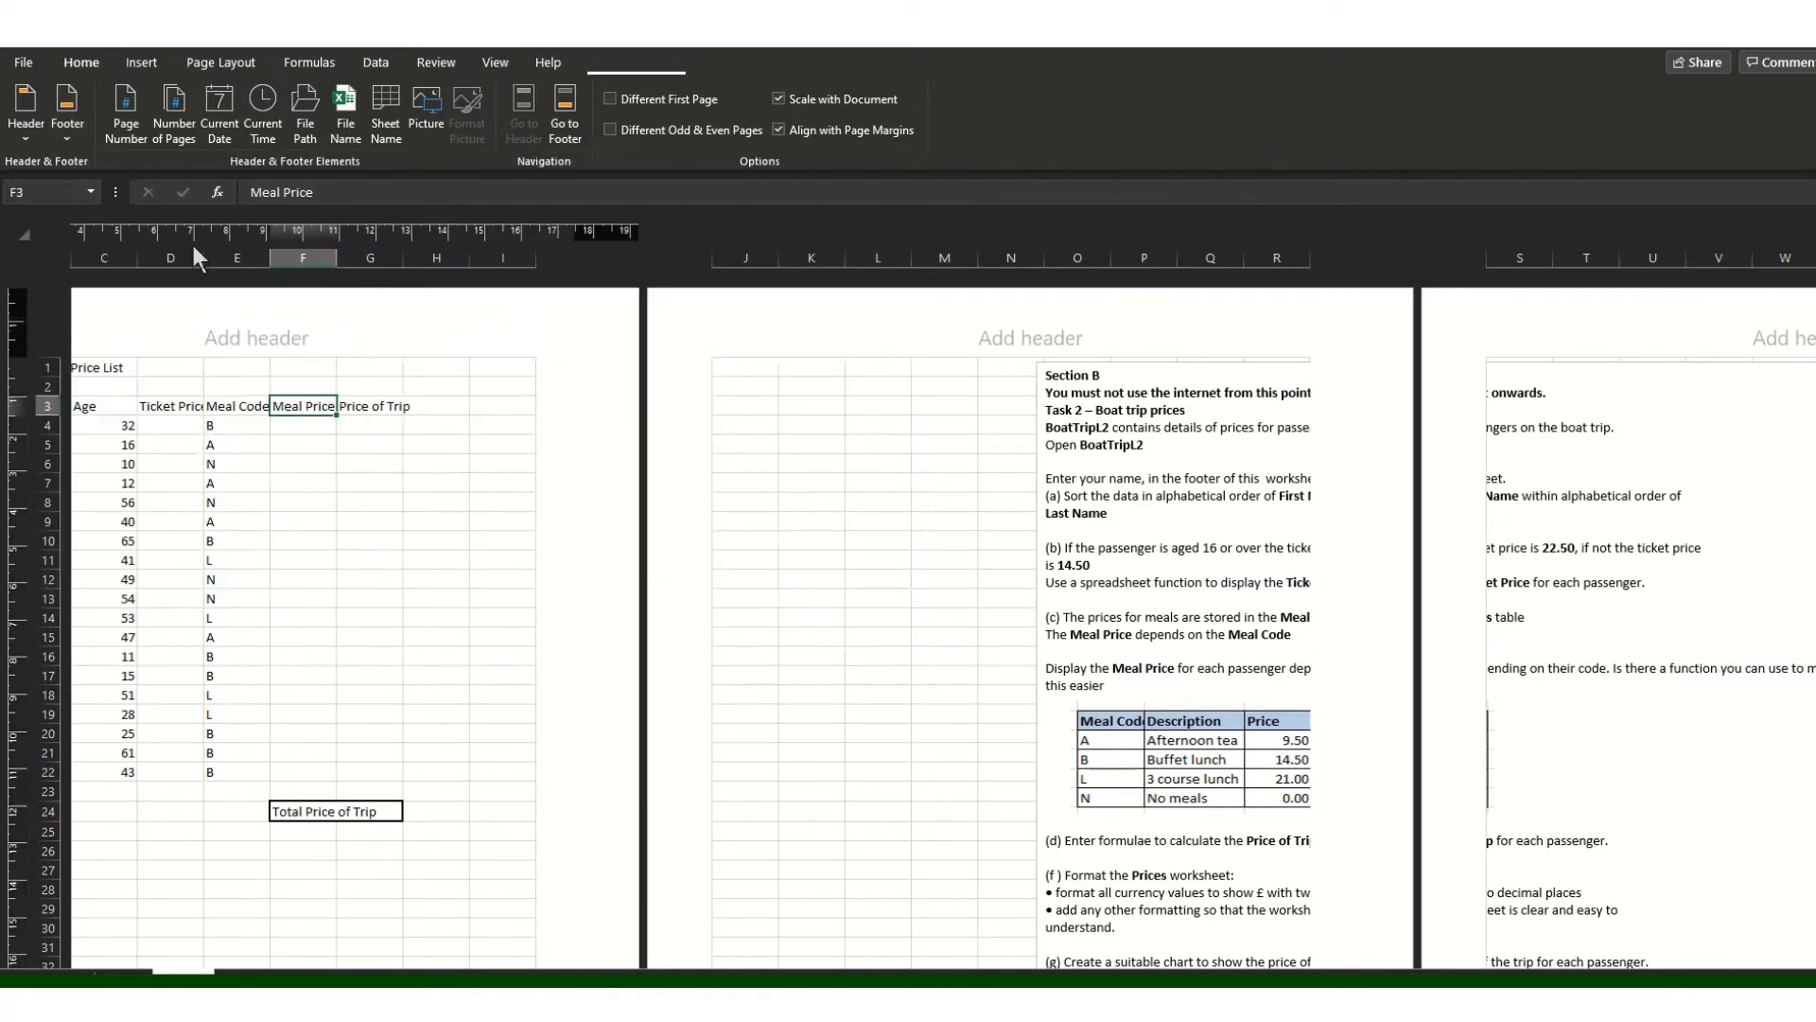
Step: Replace the footer's page-number code with the student's full name
click(258, 339)
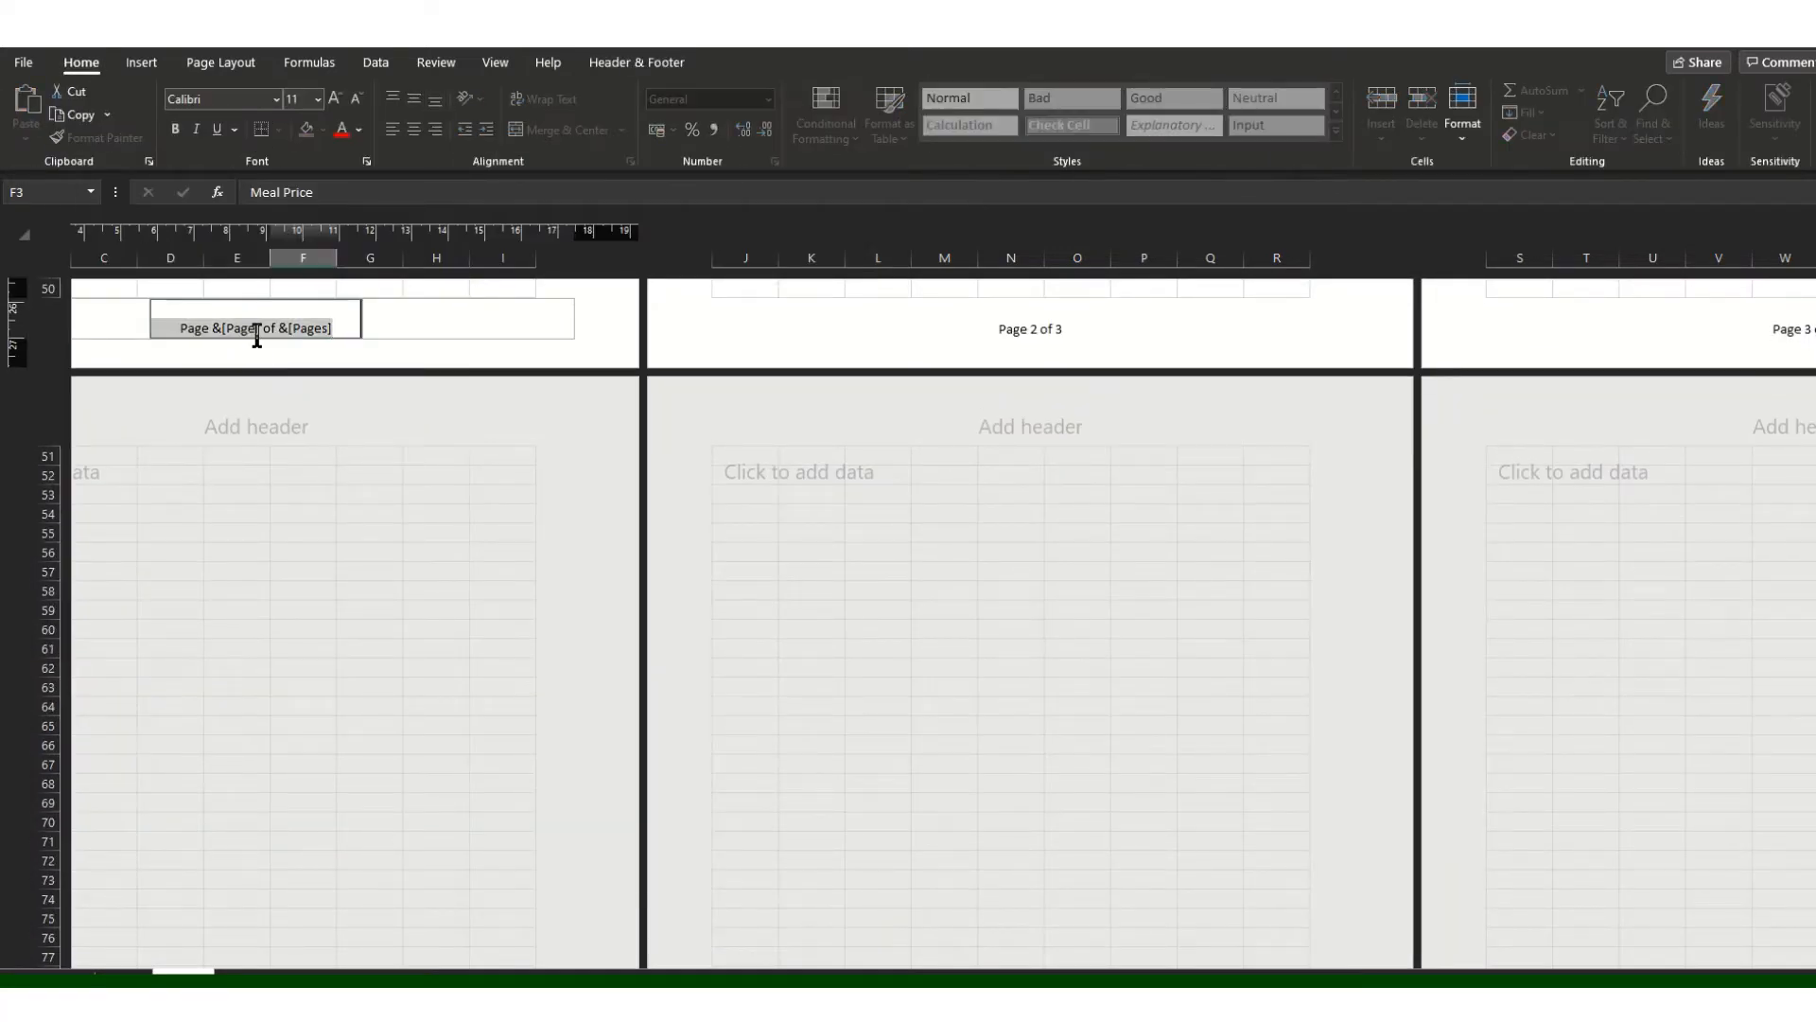
key(Delete)
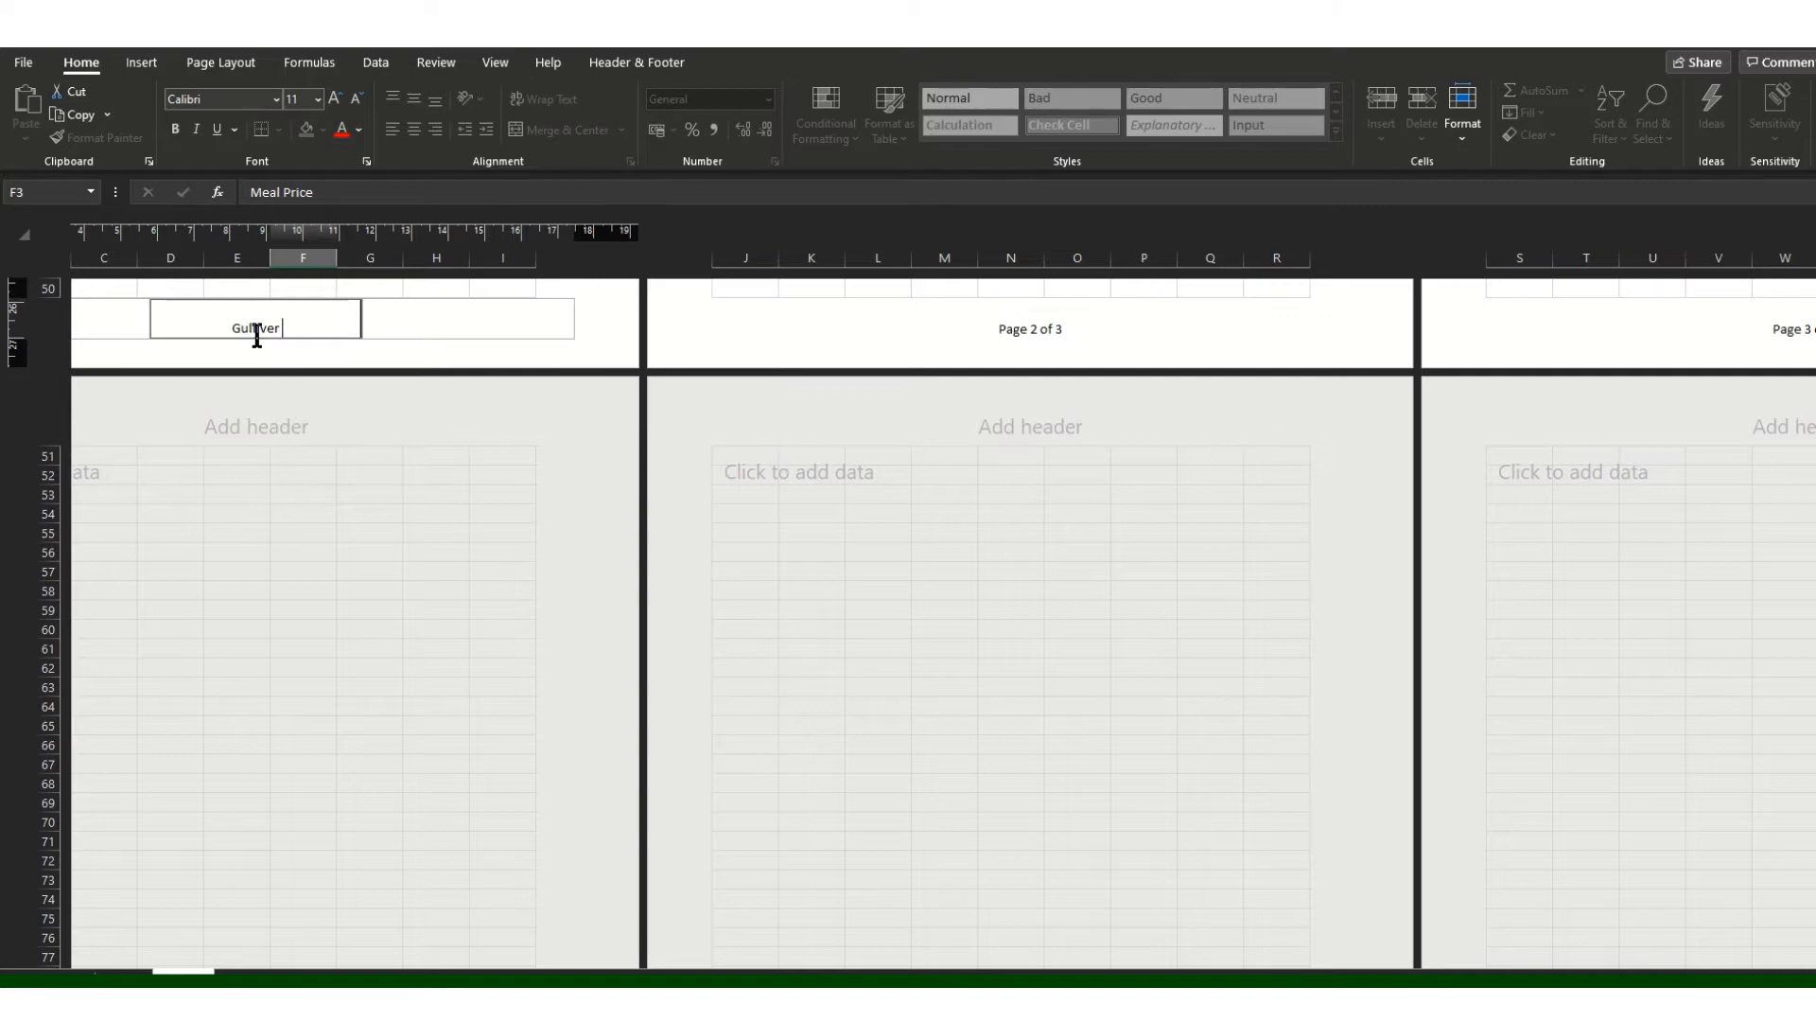
click(547, 608)
click(493, 64)
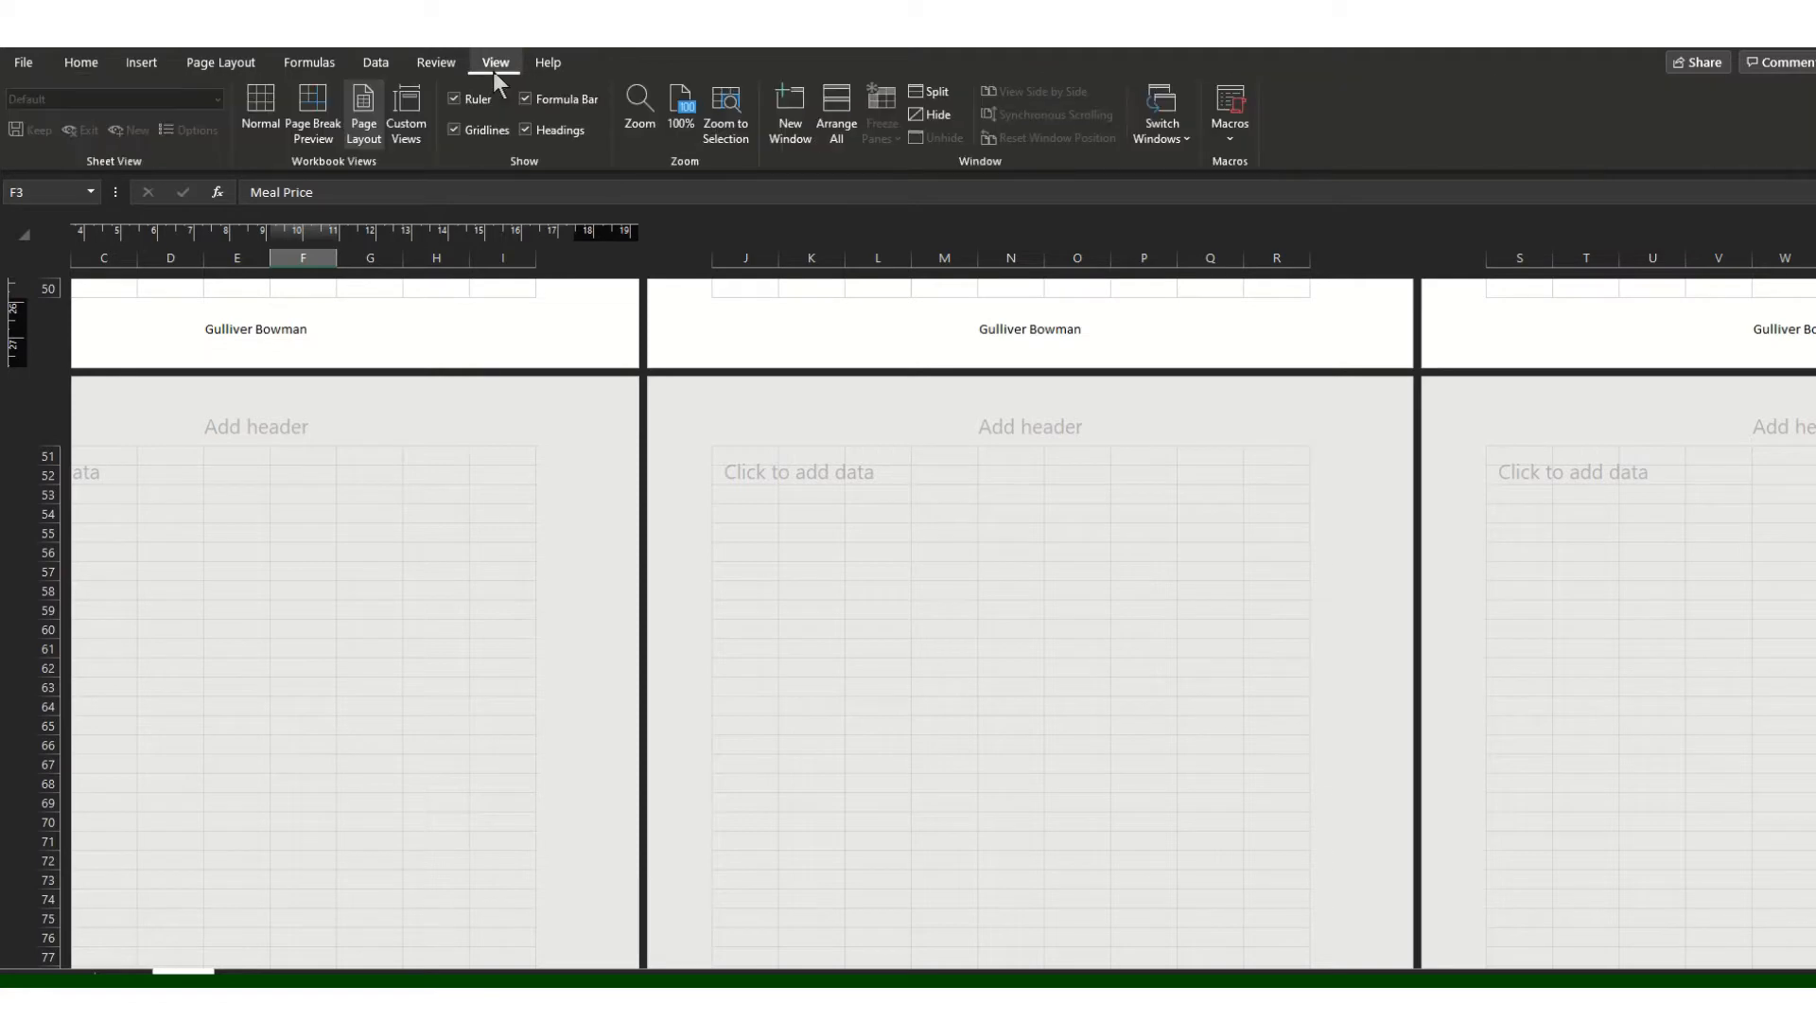
Step: Switch back to Normal view and return to row 1, column A of the passenger list
click(273, 114)
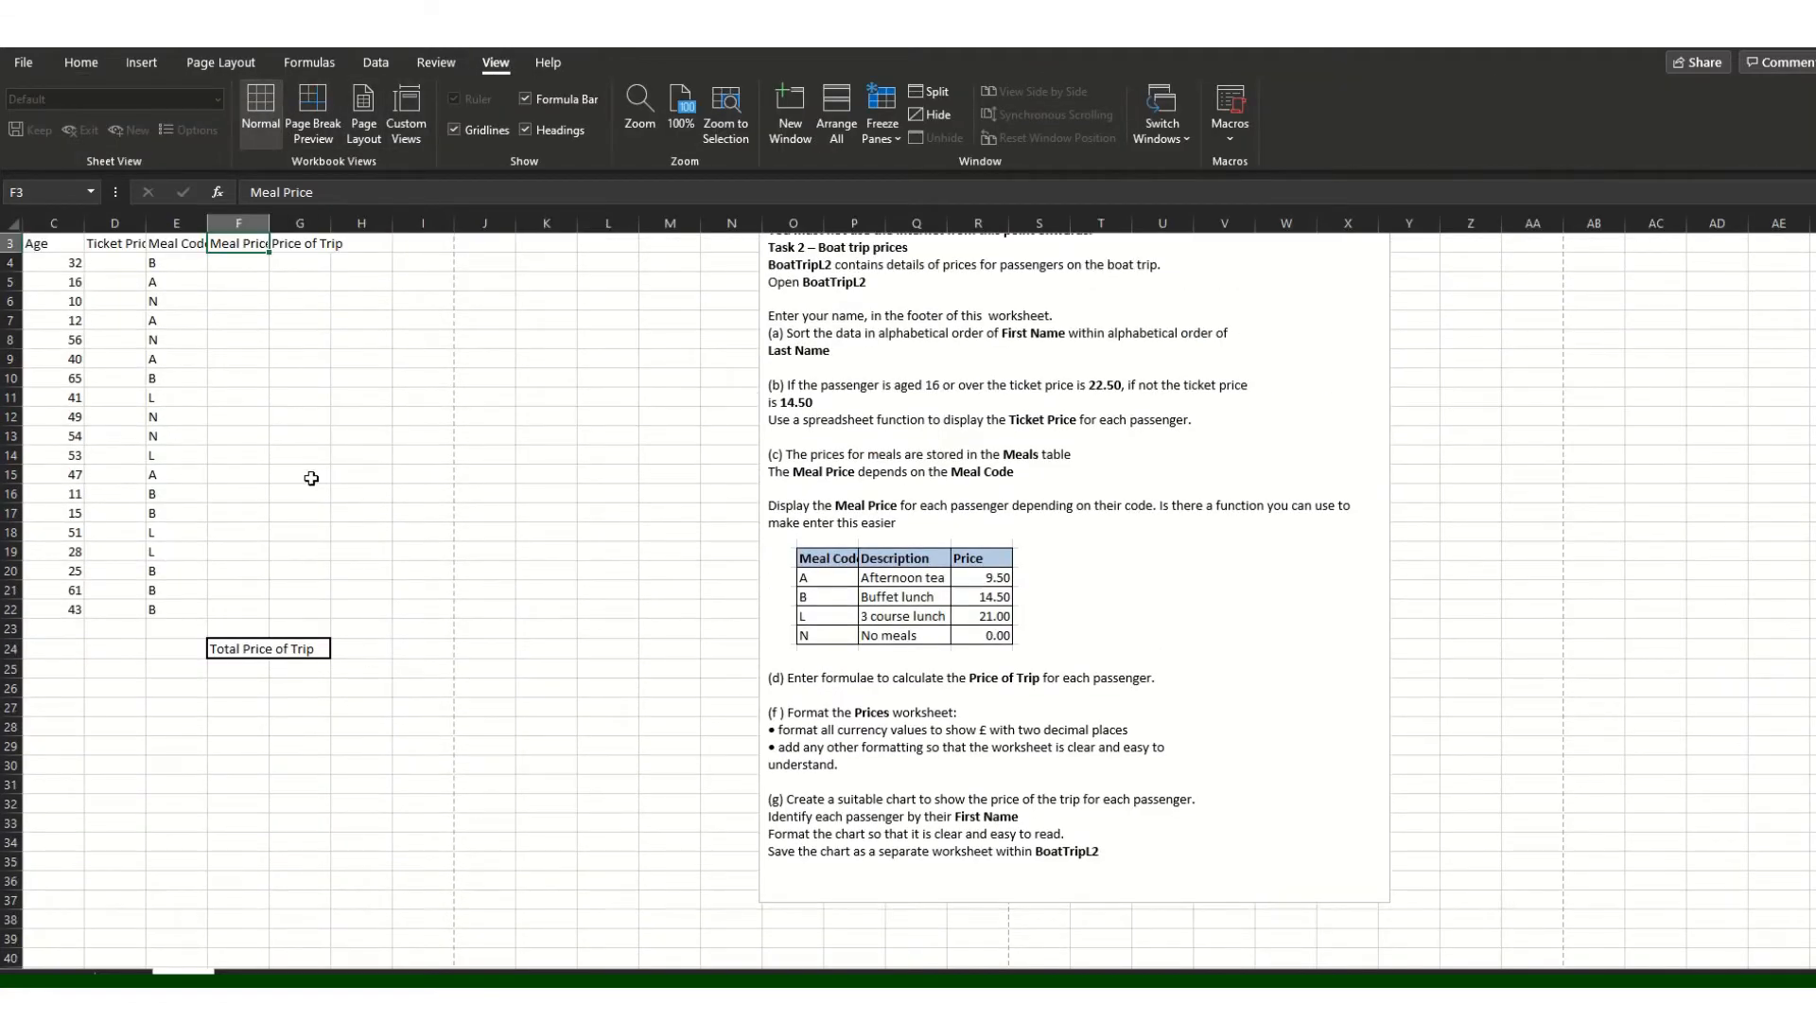
scroll(311, 478, up, 1)
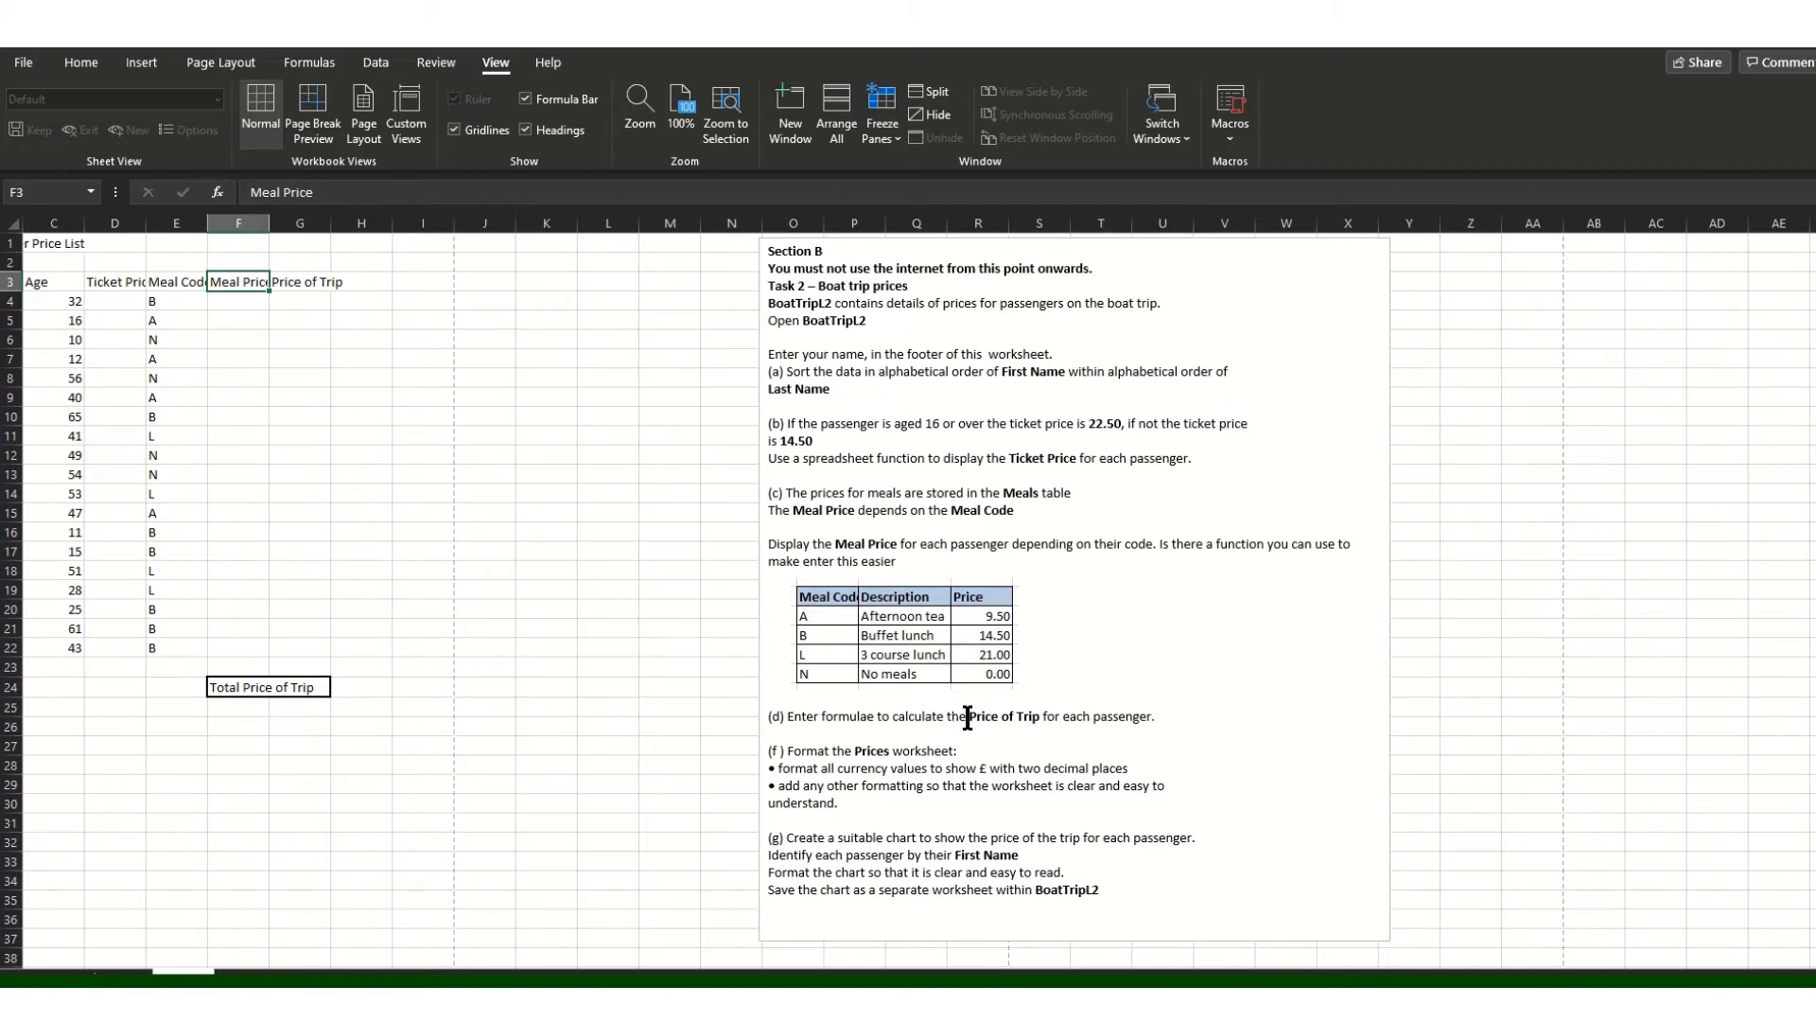
scroll(426, 342, left, 1)
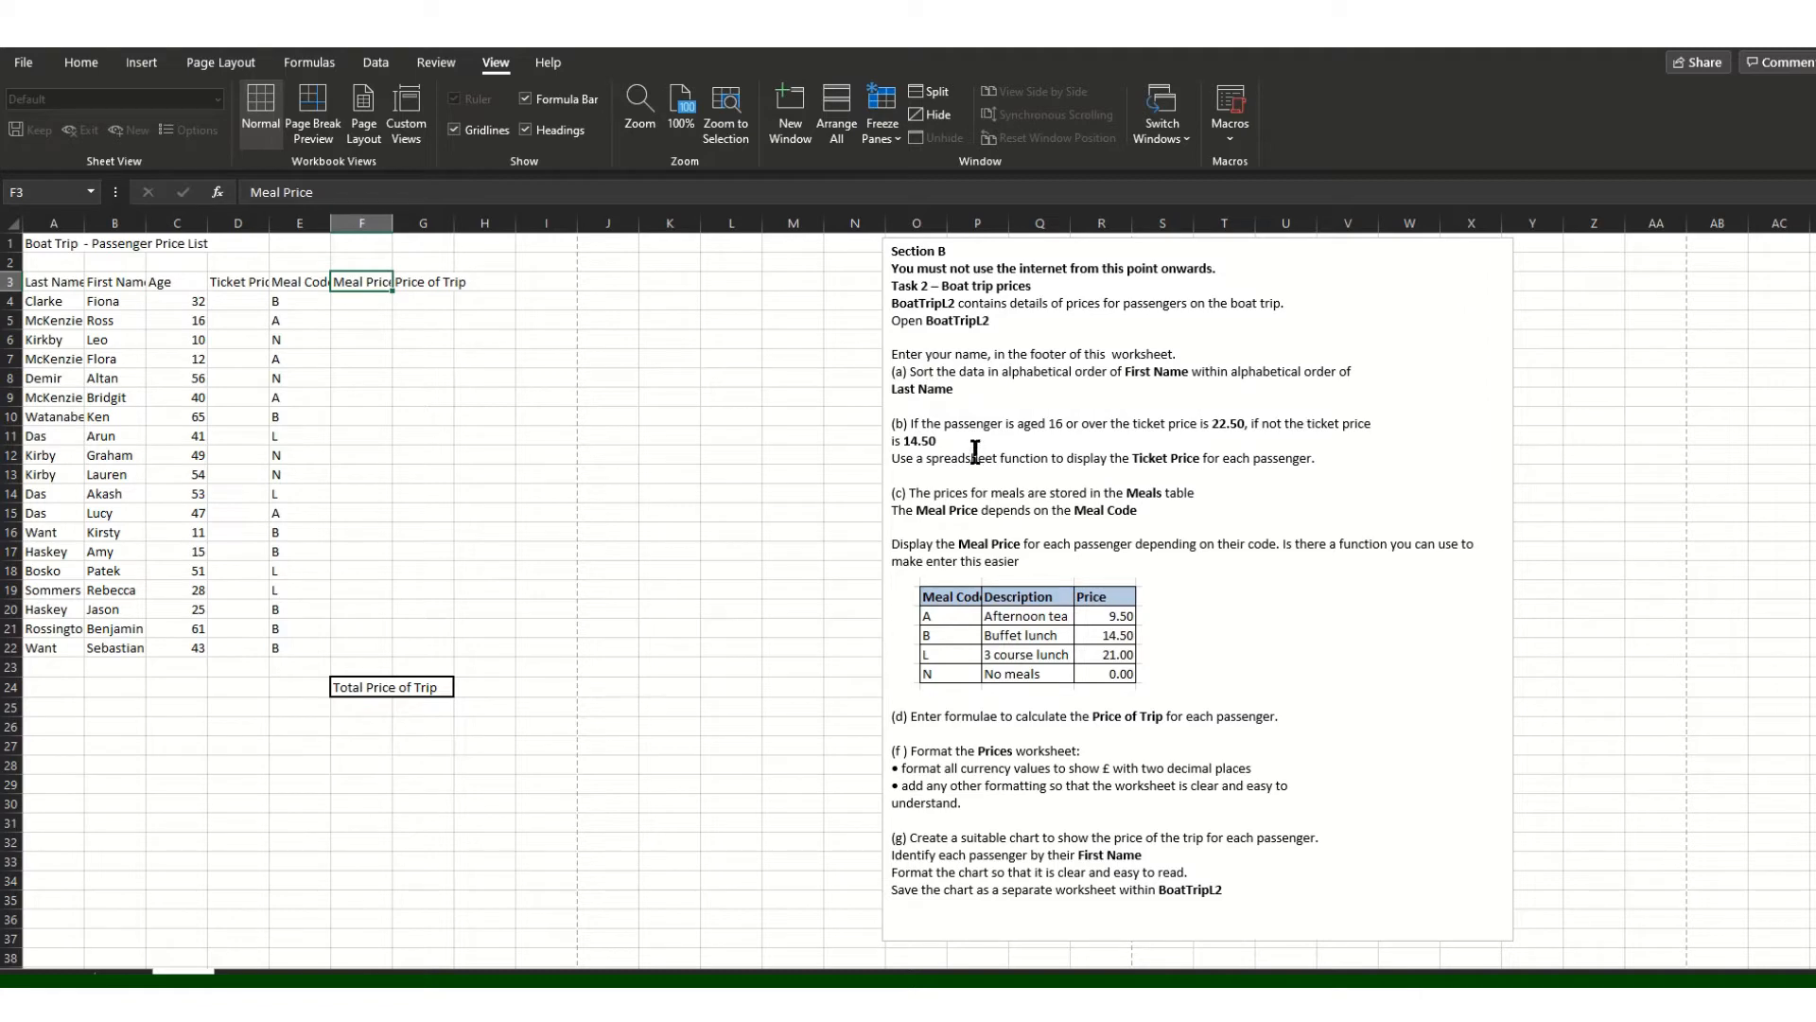
Step: Turn on a filter for the Age column C
click(185, 222)
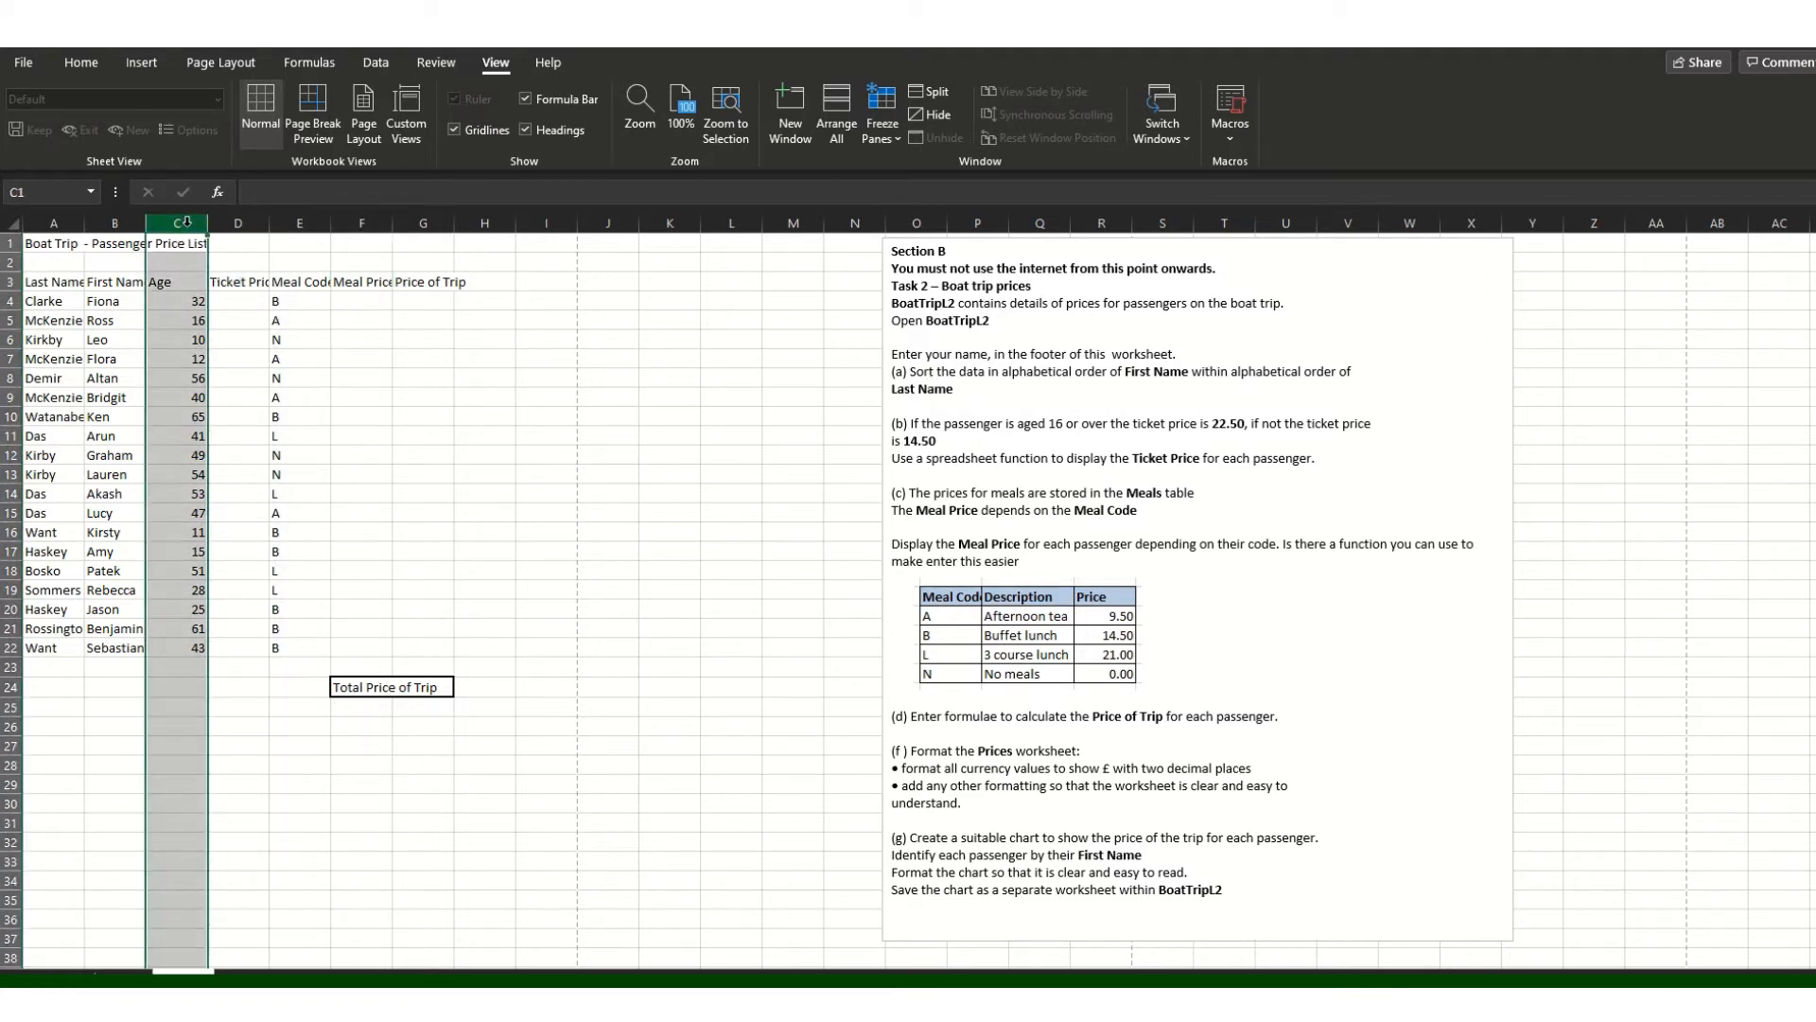
click(85, 65)
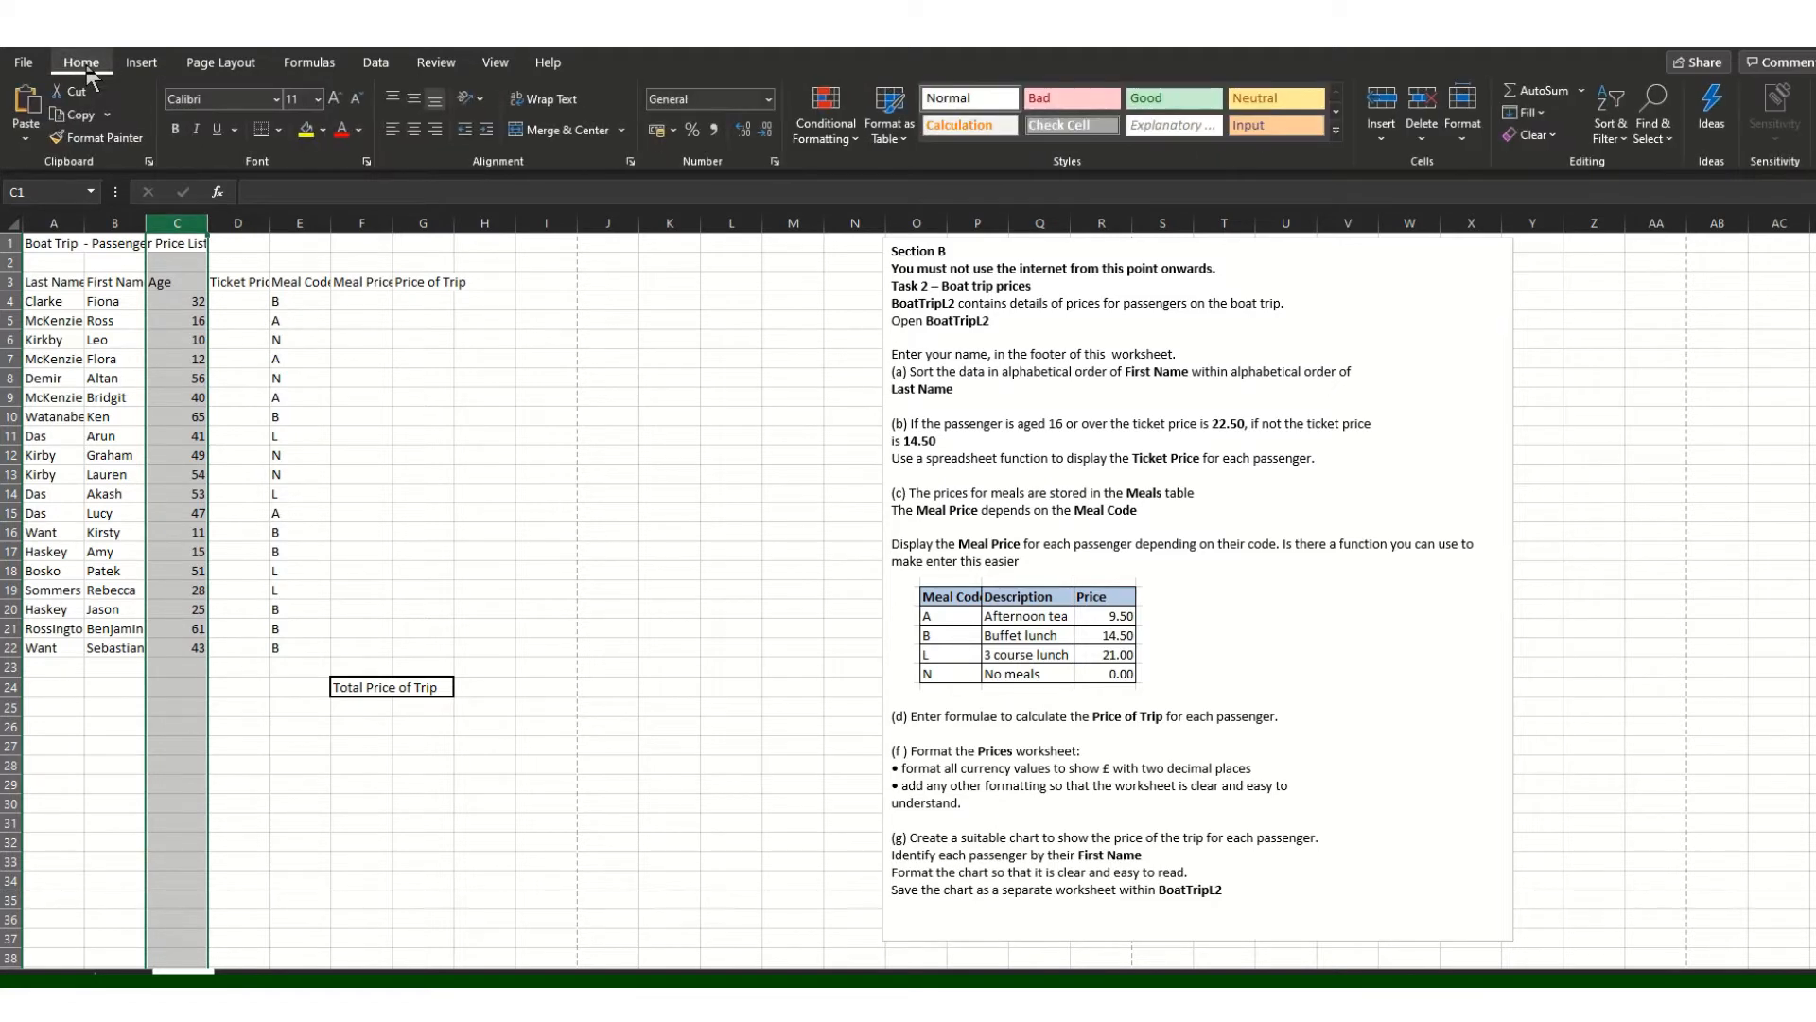
click(1610, 141)
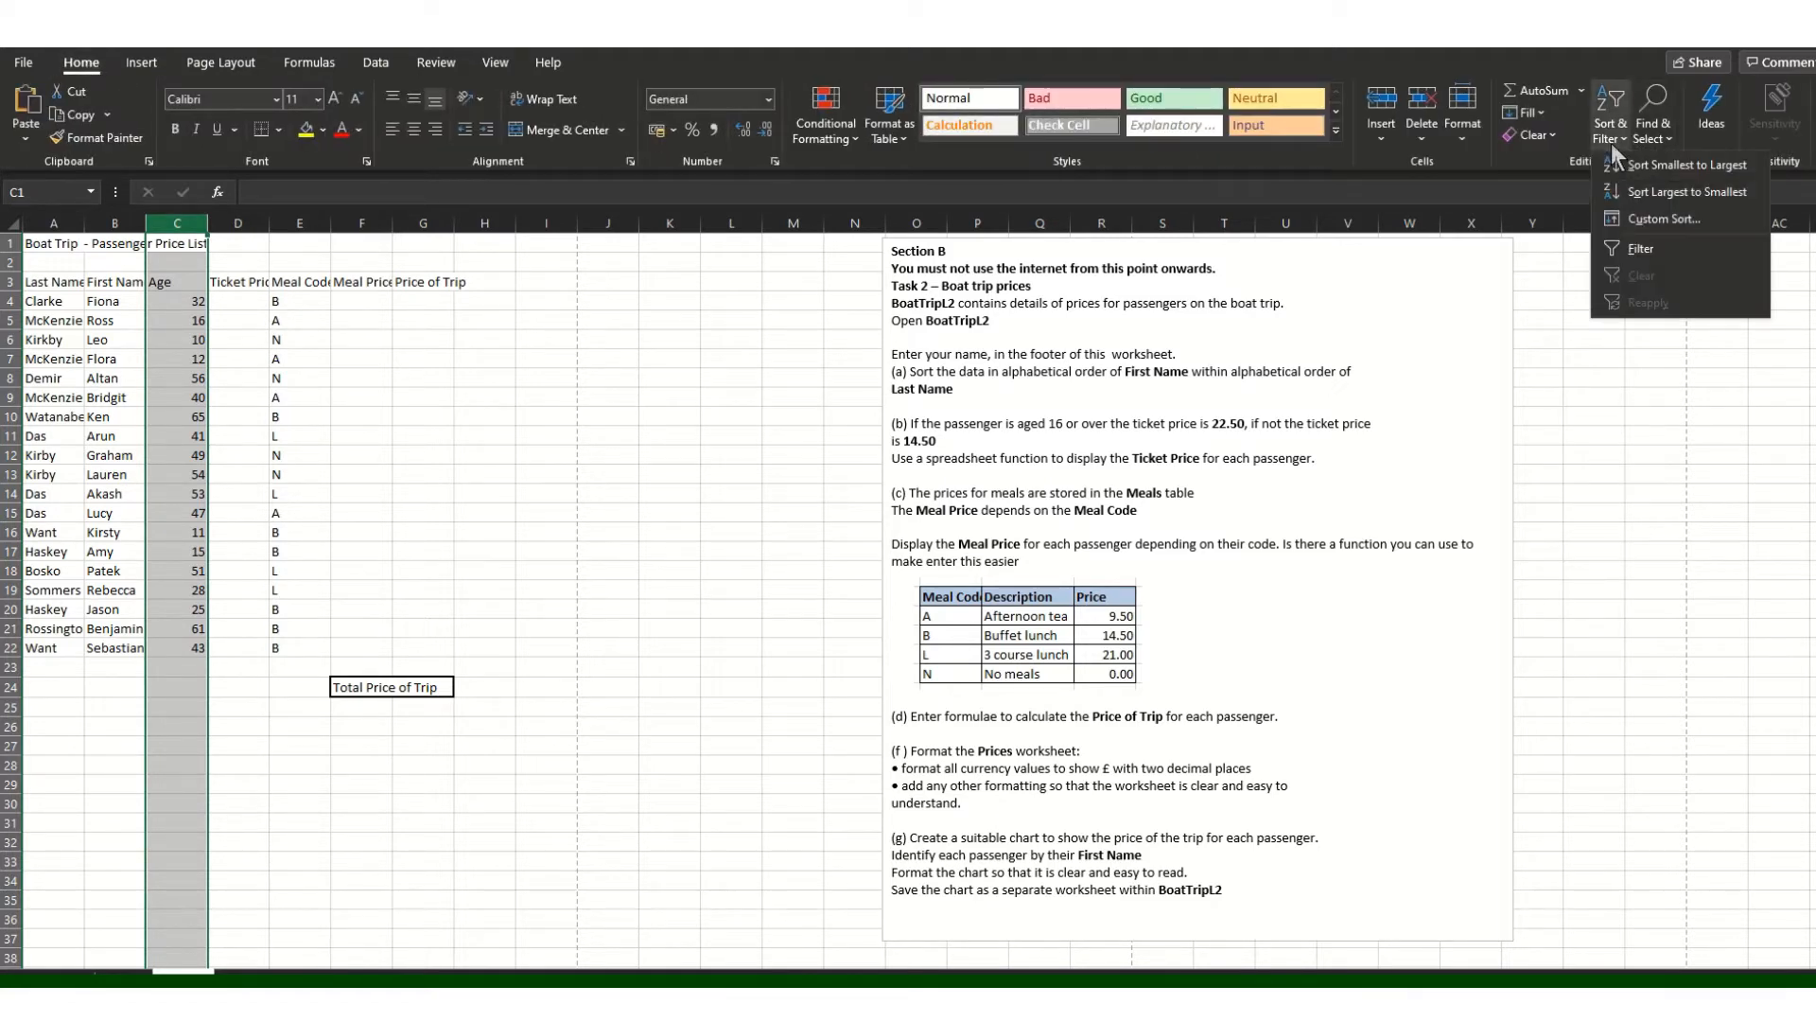
click(1659, 248)
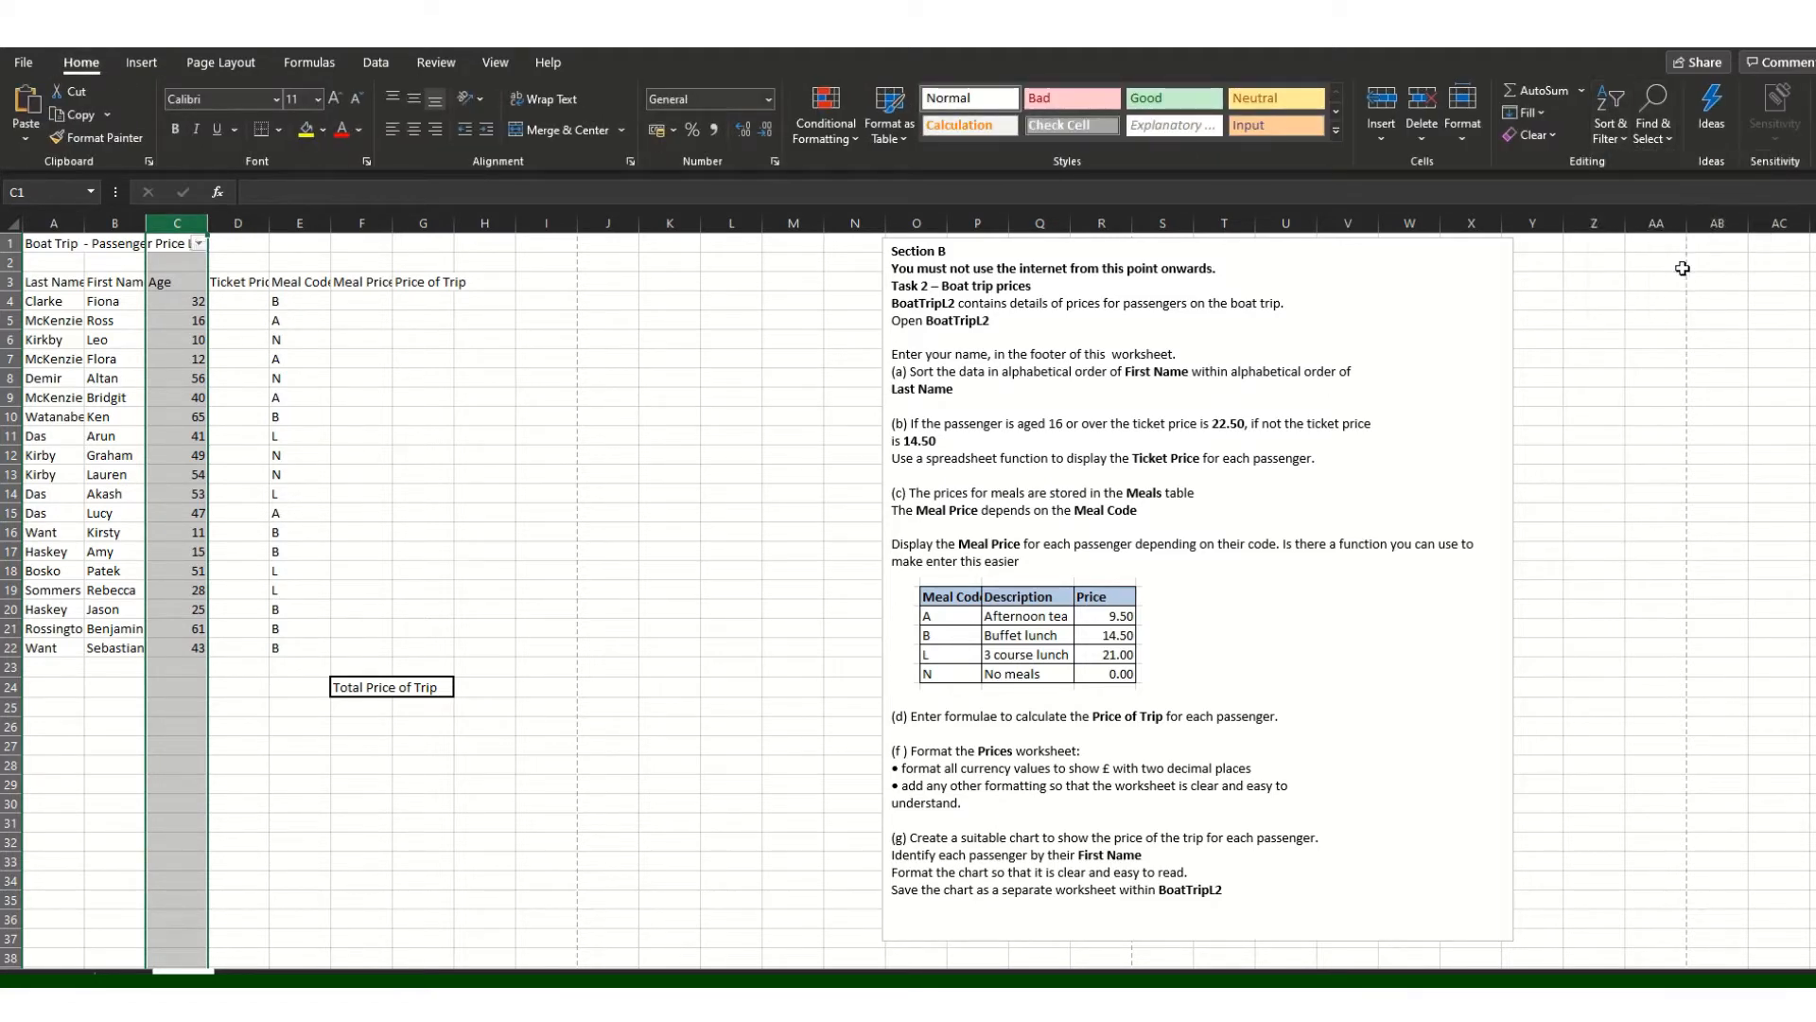
click(200, 244)
scroll(183, 530, down, 5)
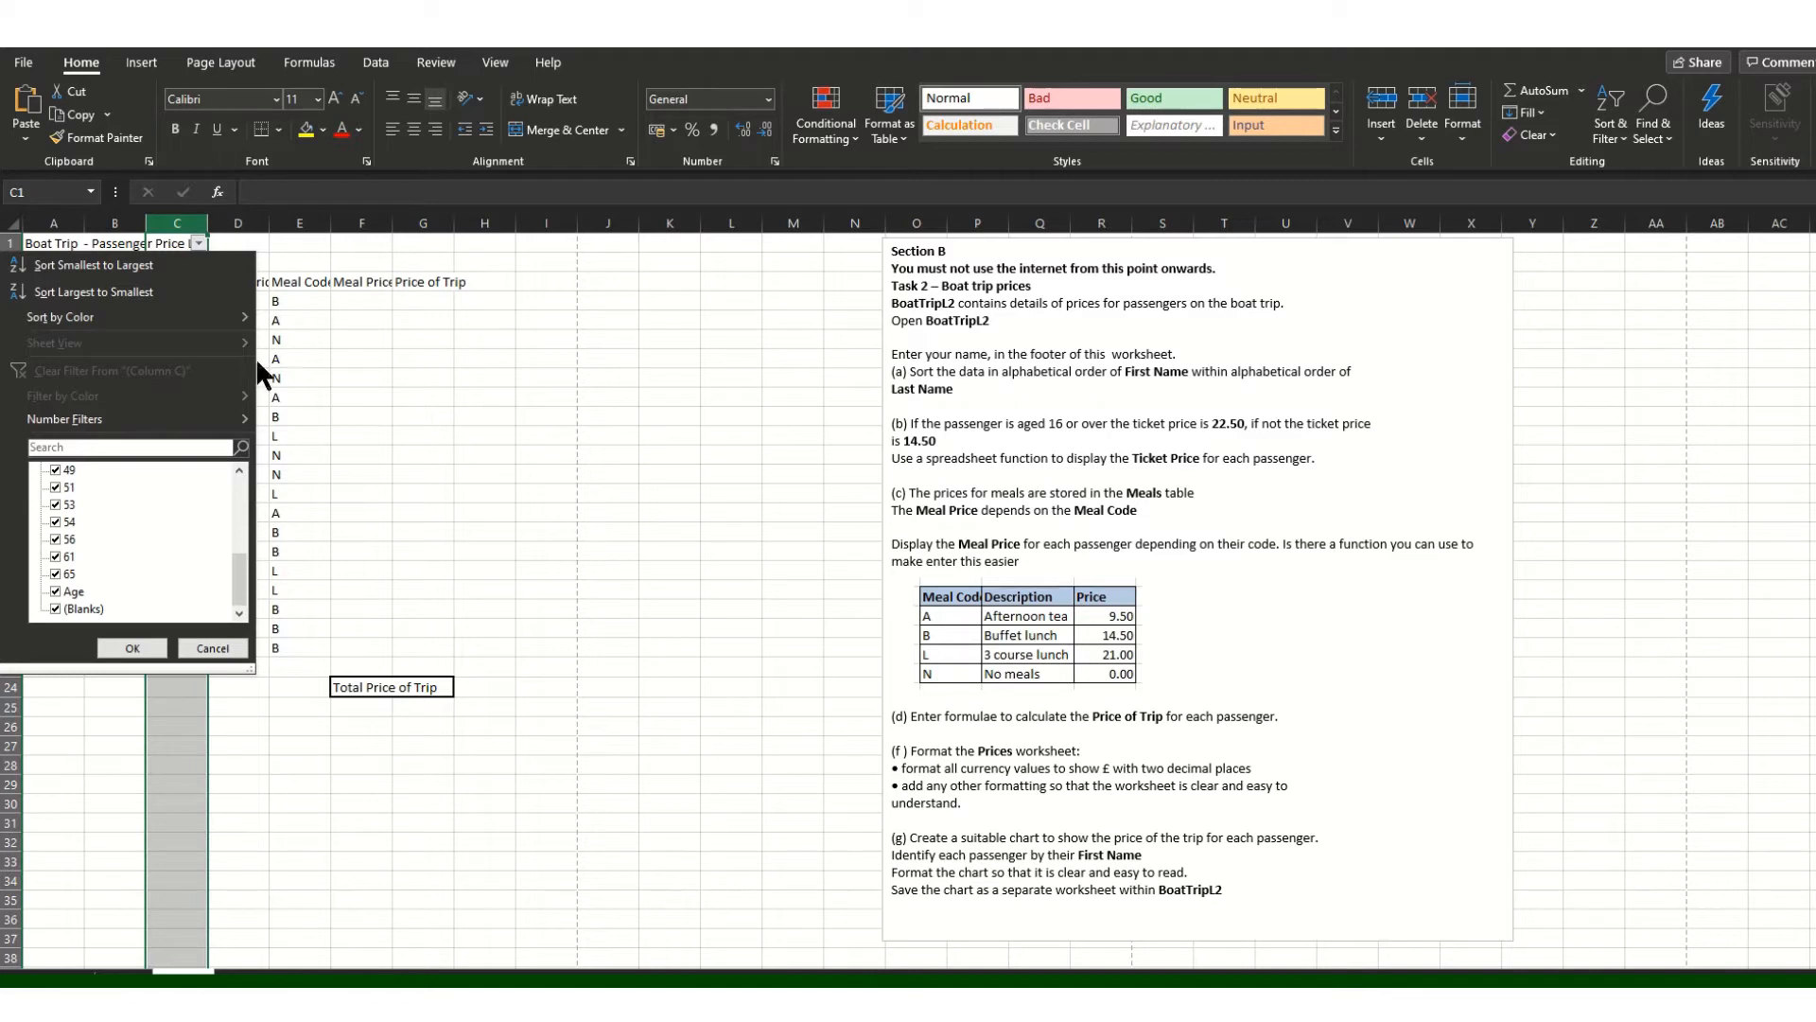
click(478, 363)
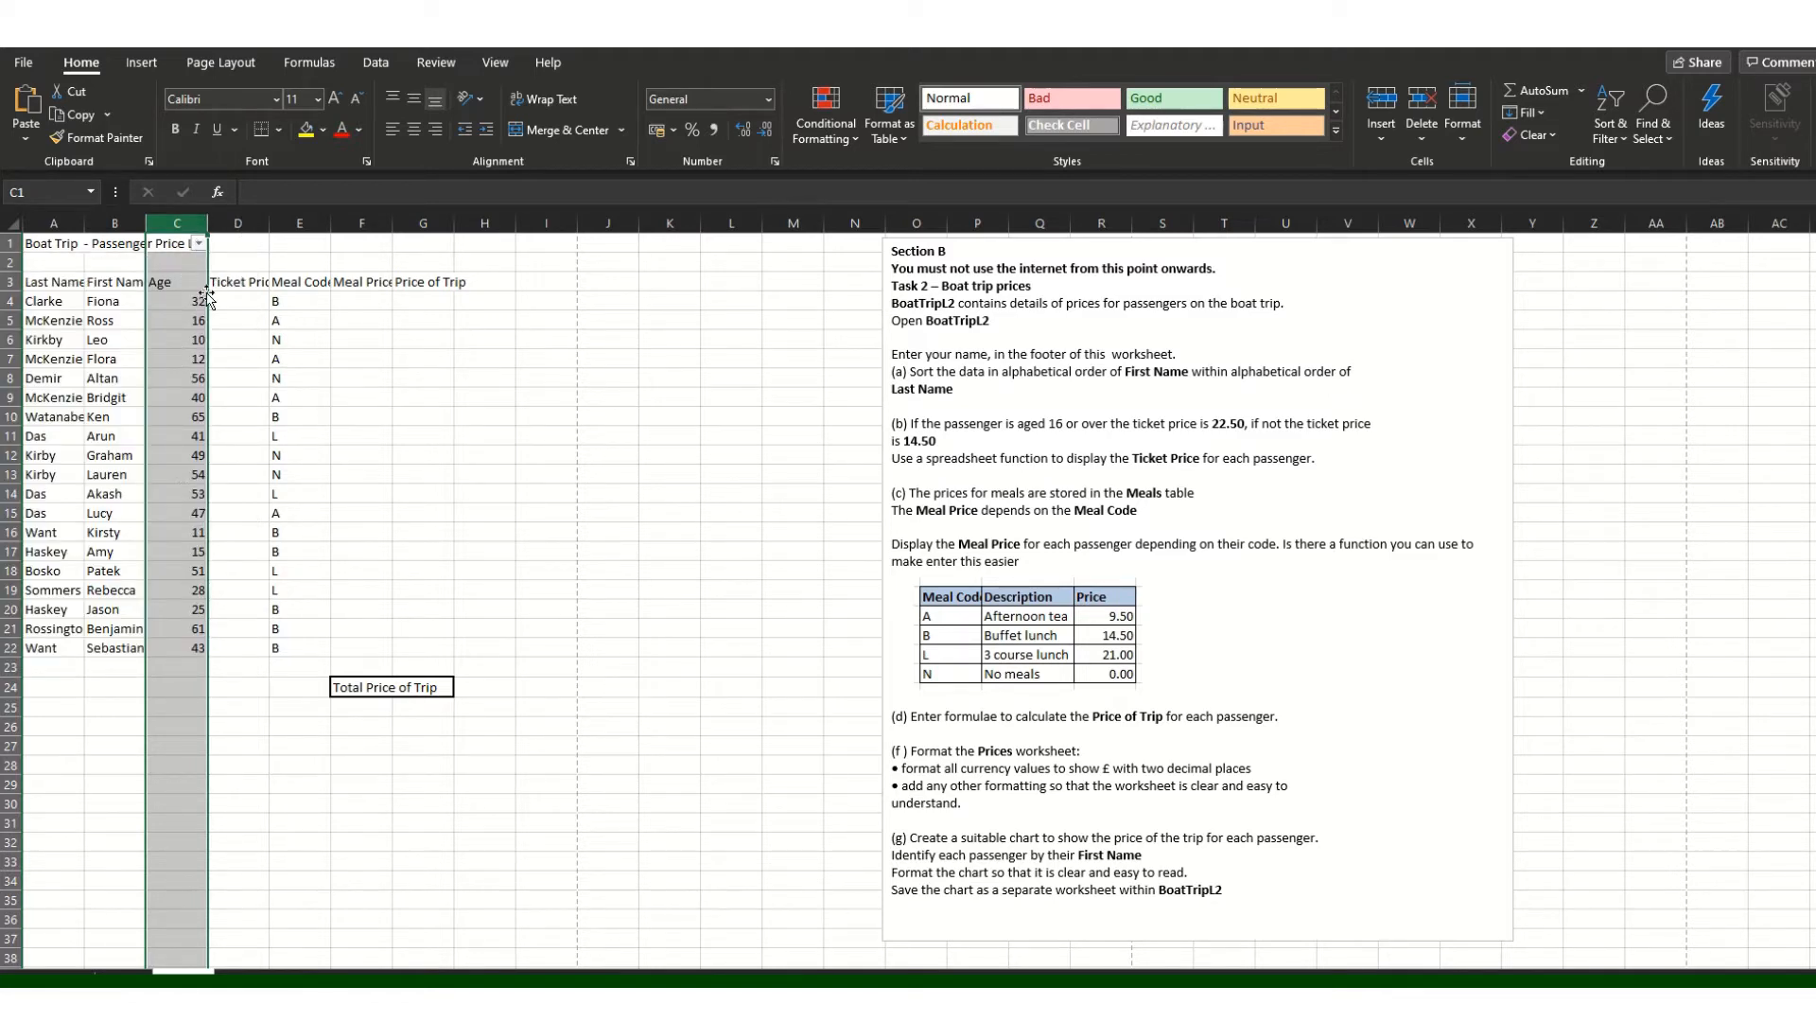
Step: Filter Age to the under-16 values 10, 11, 12 and 15, then clear the filter
click(198, 244)
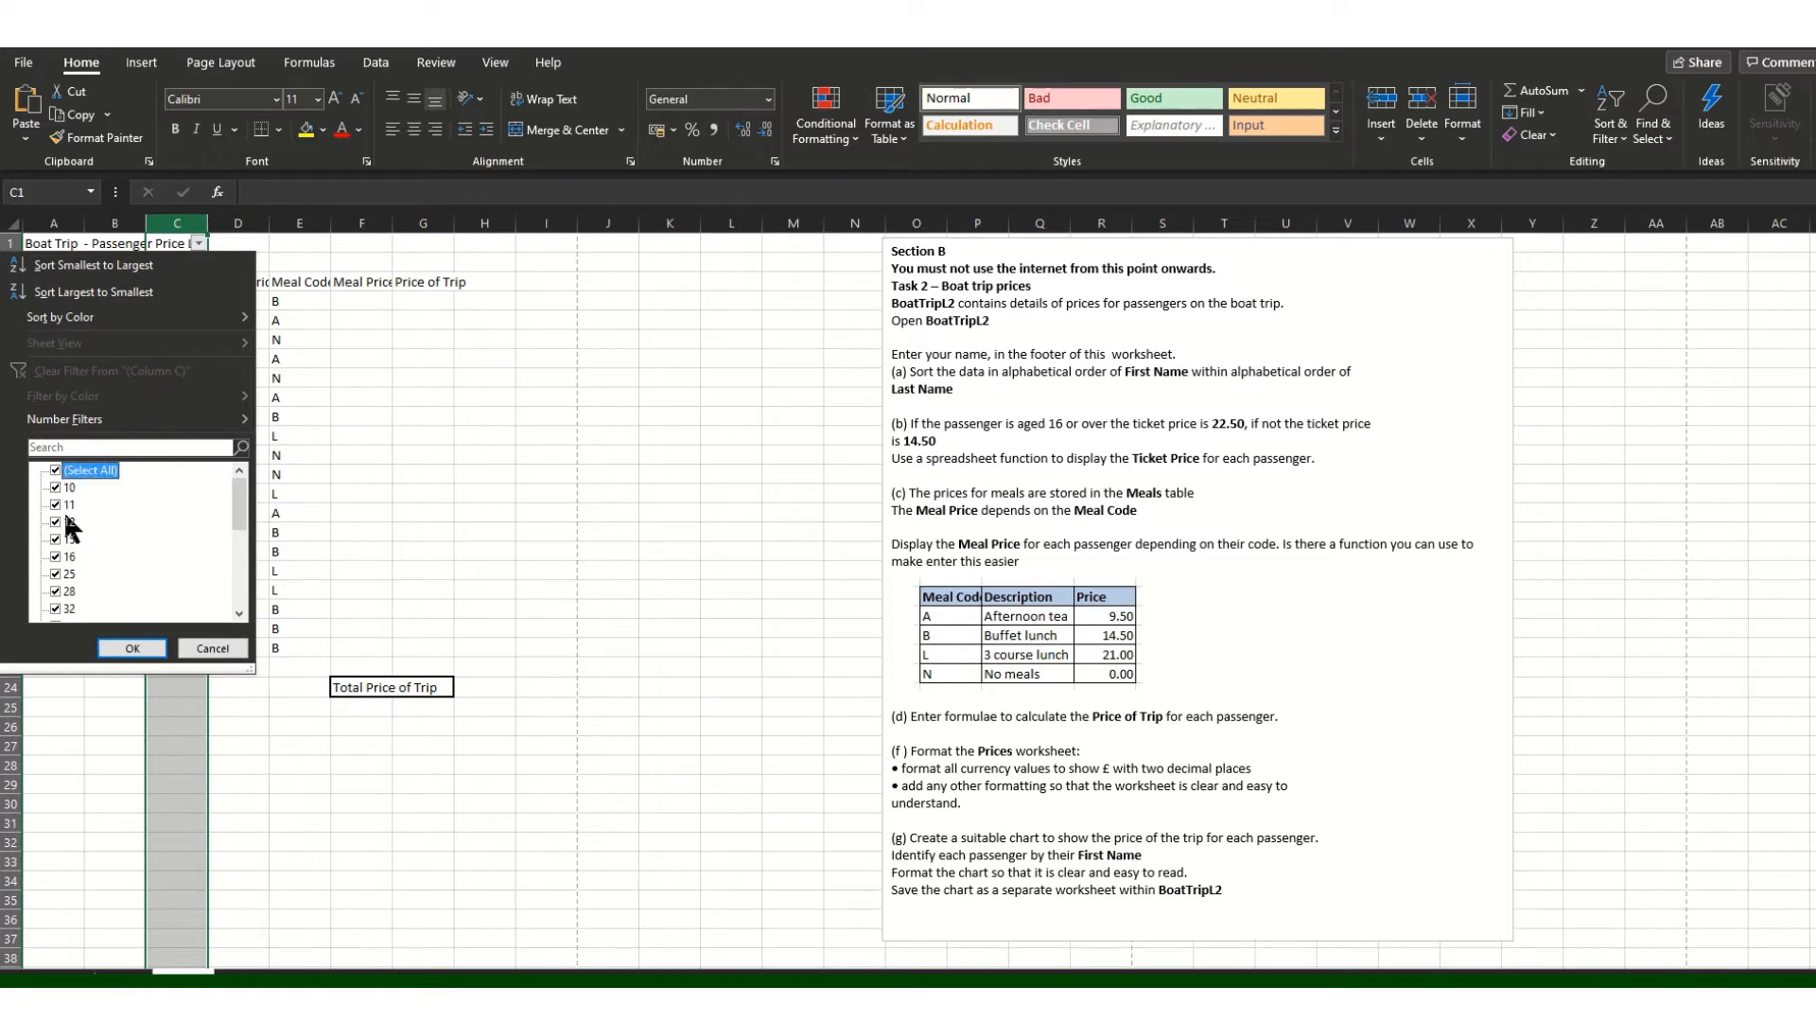
key(space)
click(54, 539)
click(55, 504)
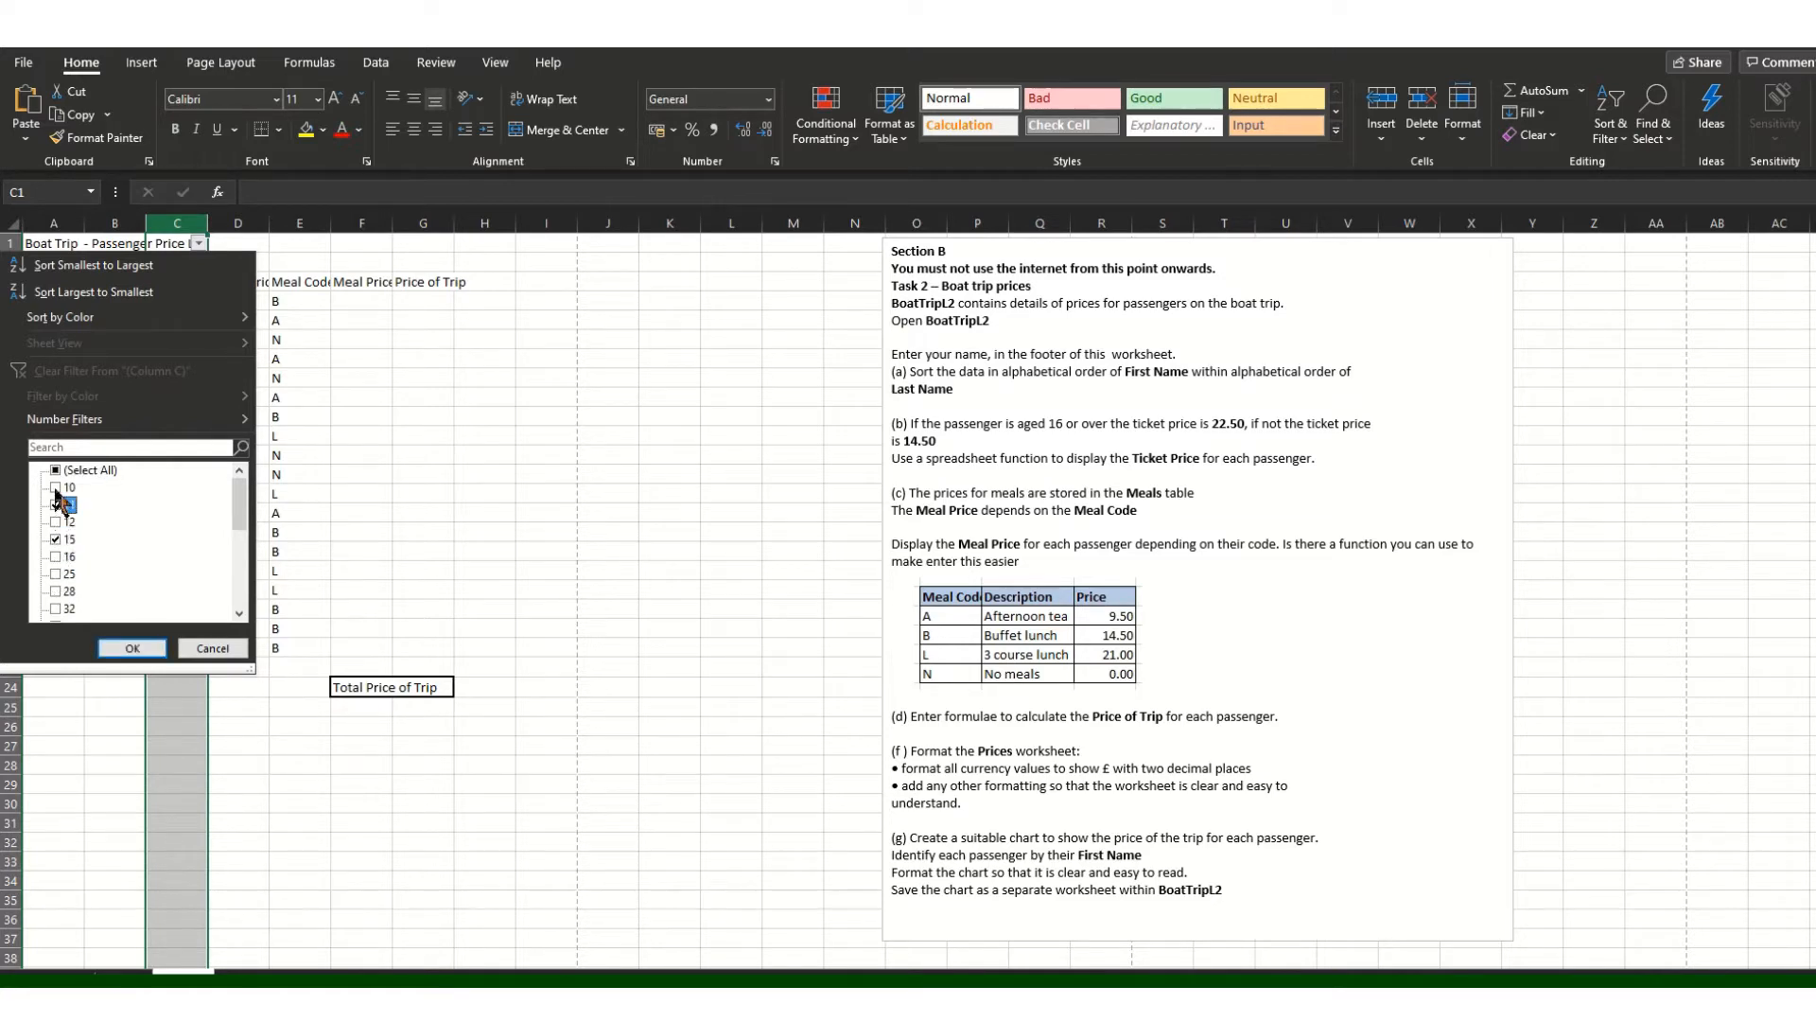
click(55, 521)
click(140, 648)
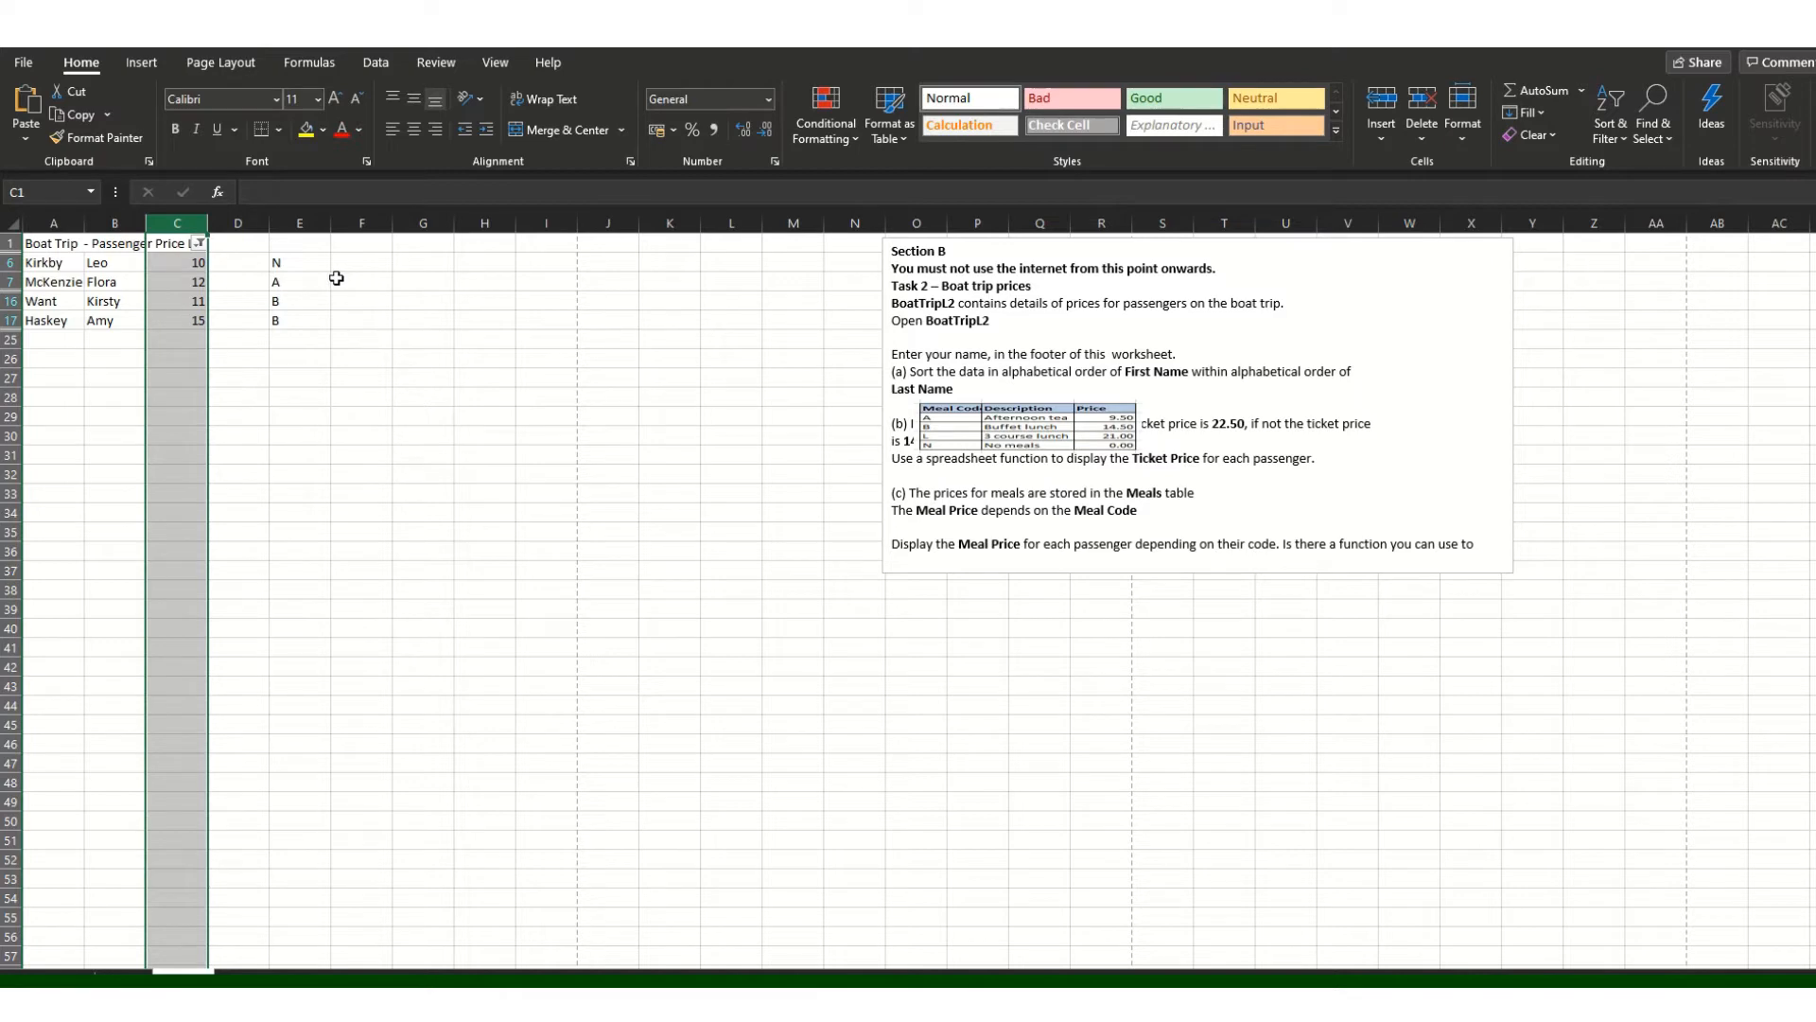
click(171, 47)
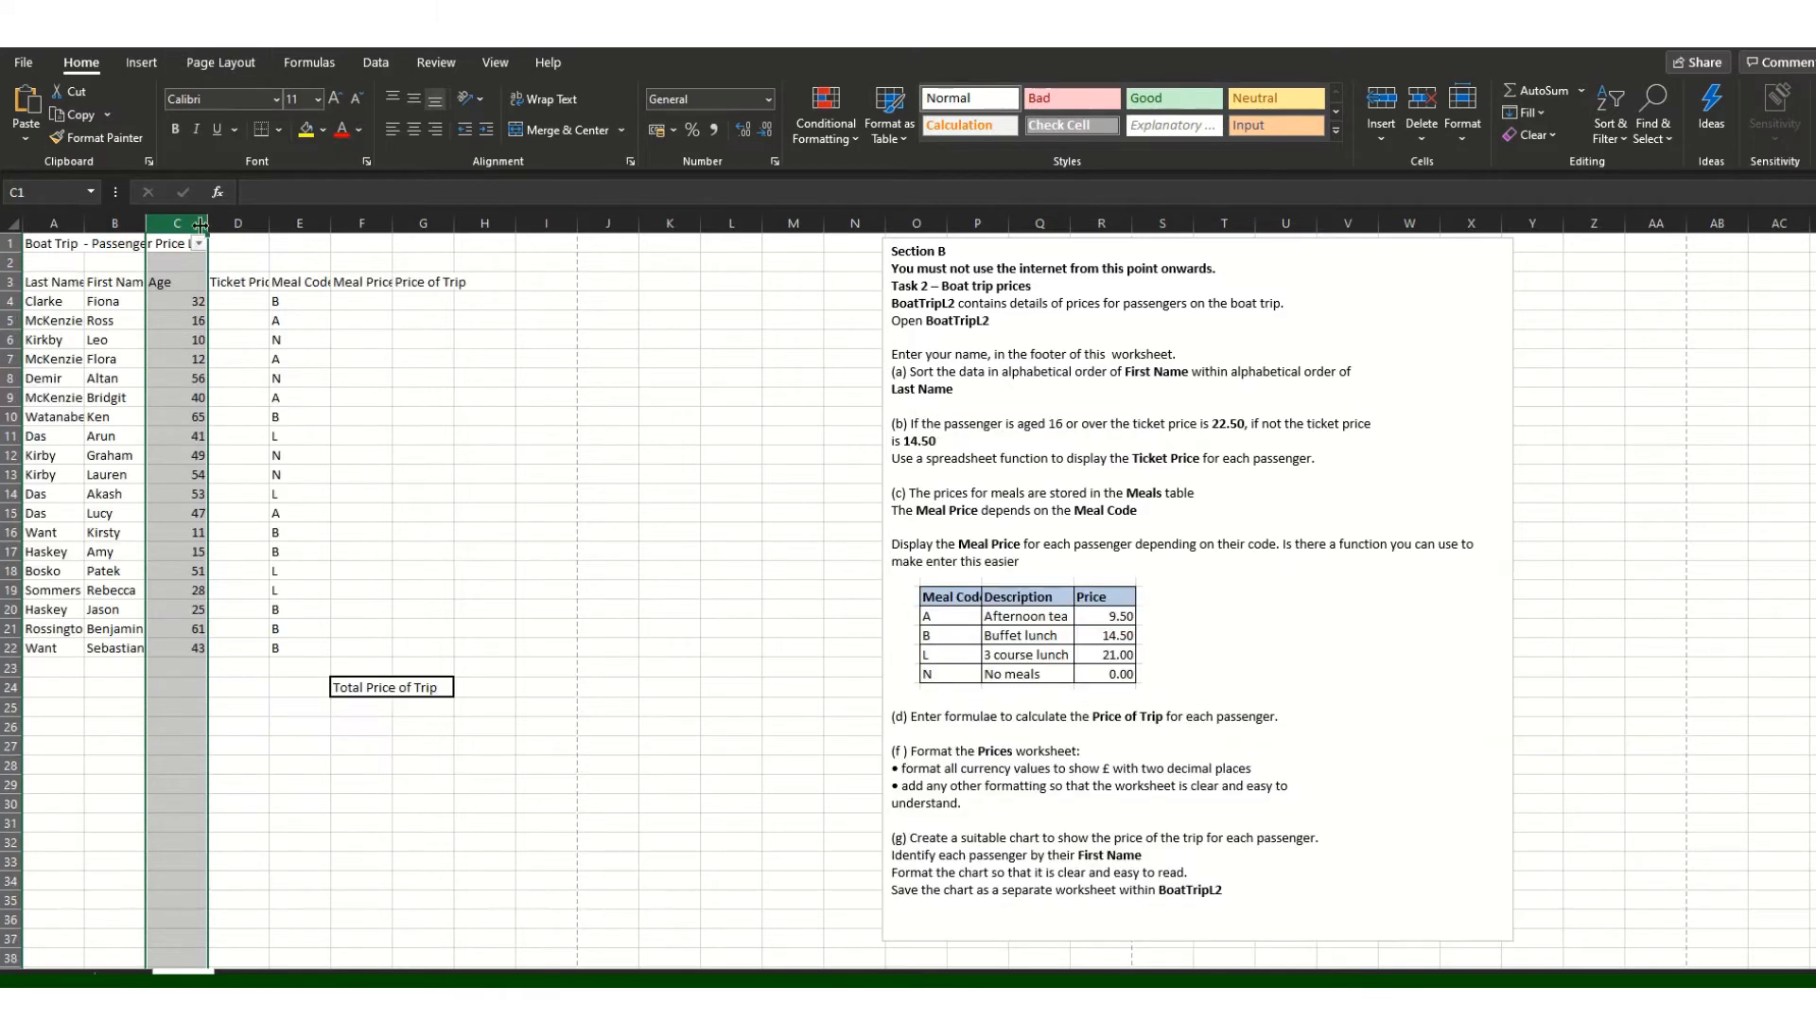
Step: Move the filter from the title row onto the Age range C3:C22
click(235, 326)
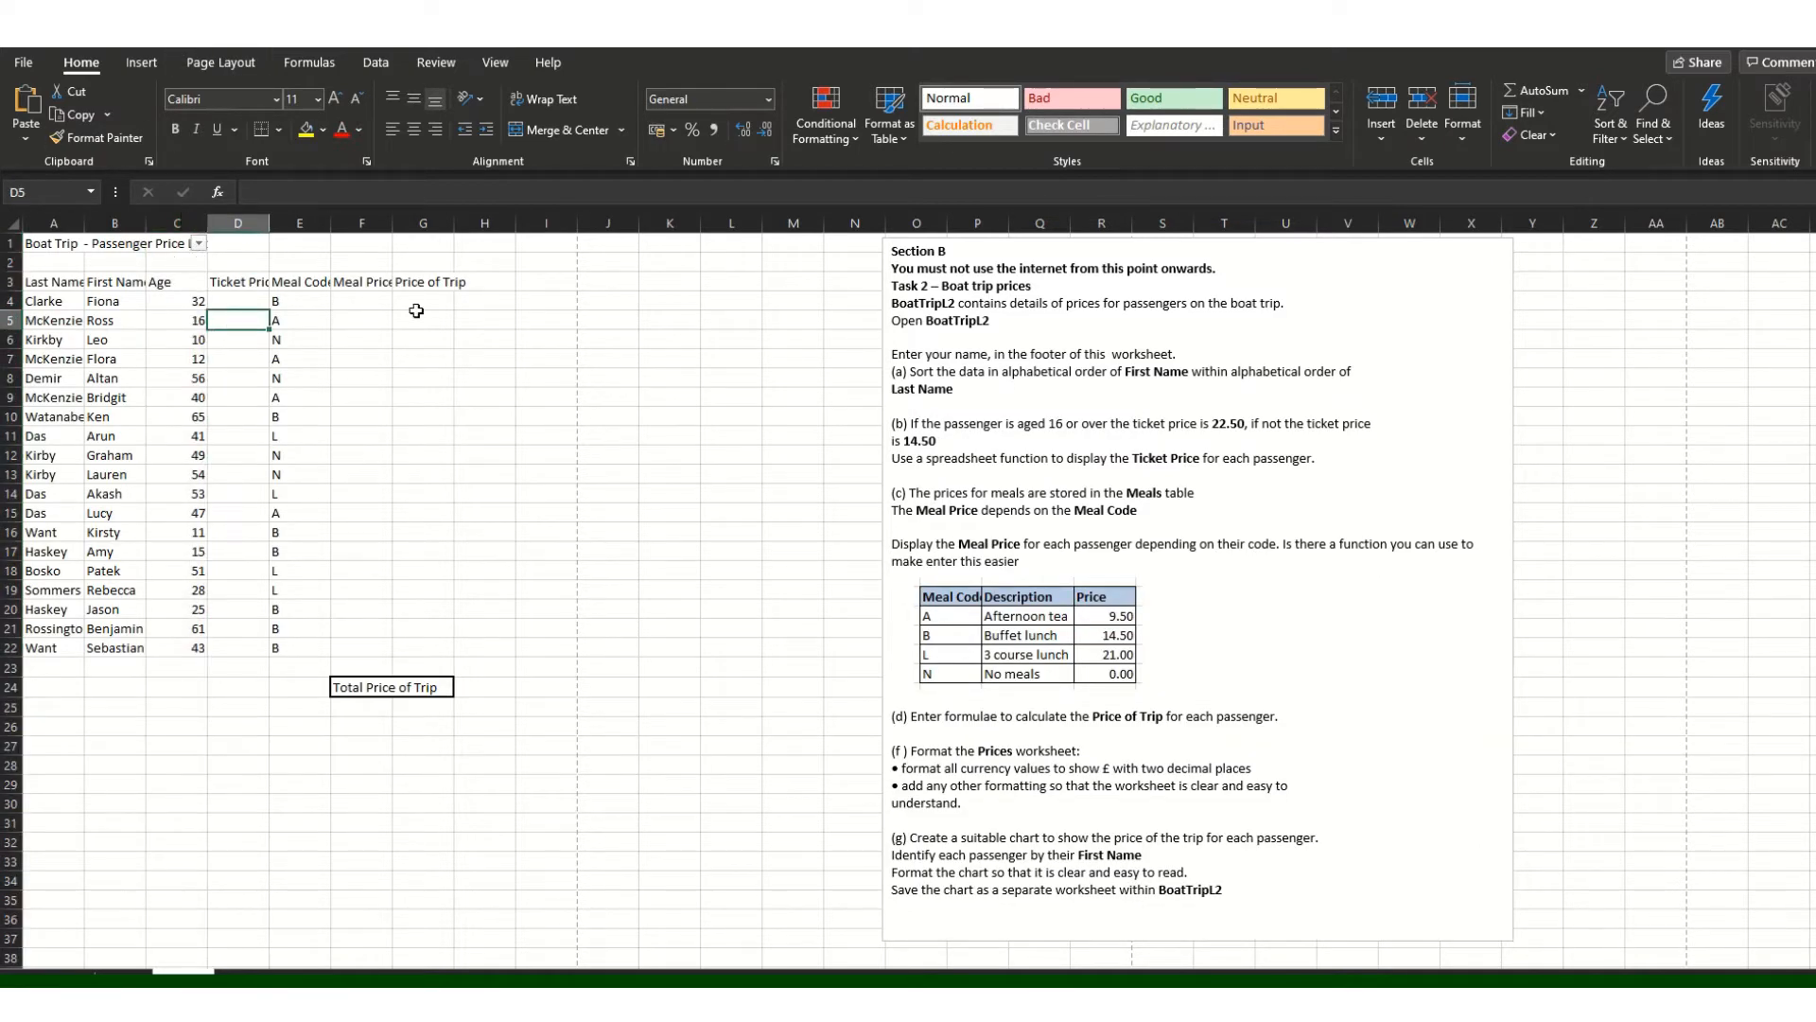
click(1613, 142)
click(1648, 263)
click(177, 338)
drag(183, 287, 178, 652)
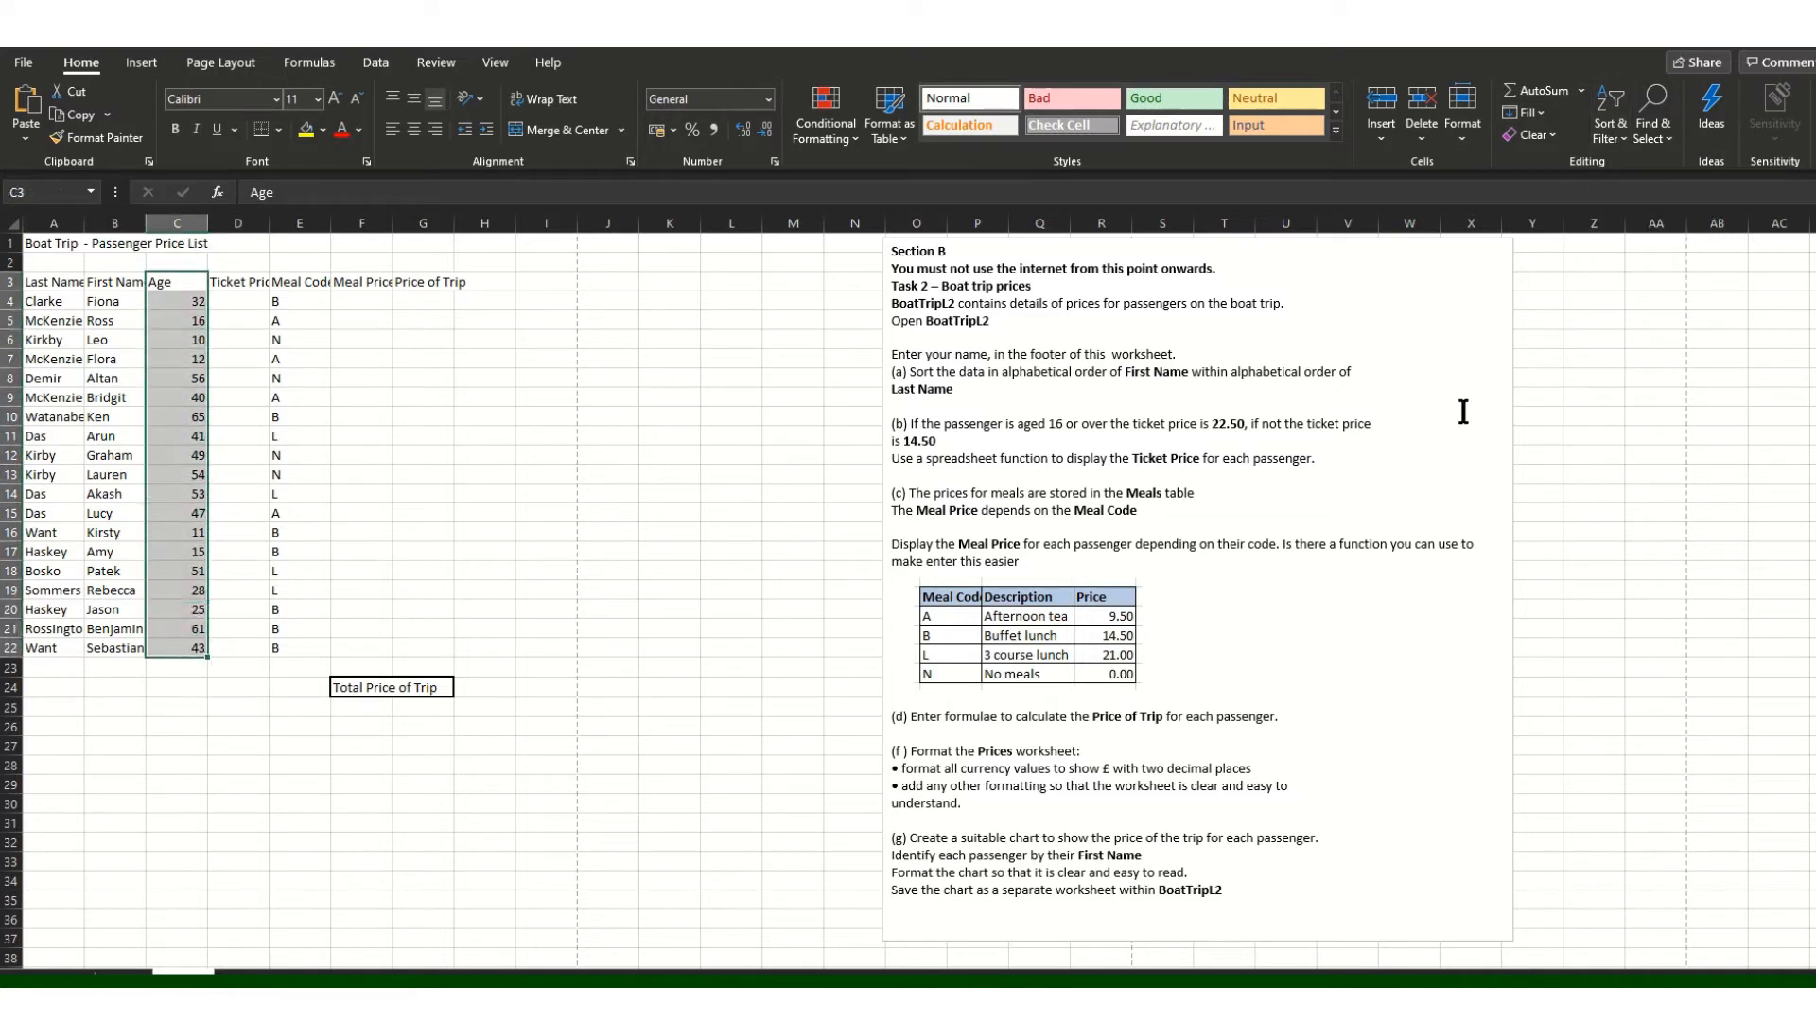
click(1621, 138)
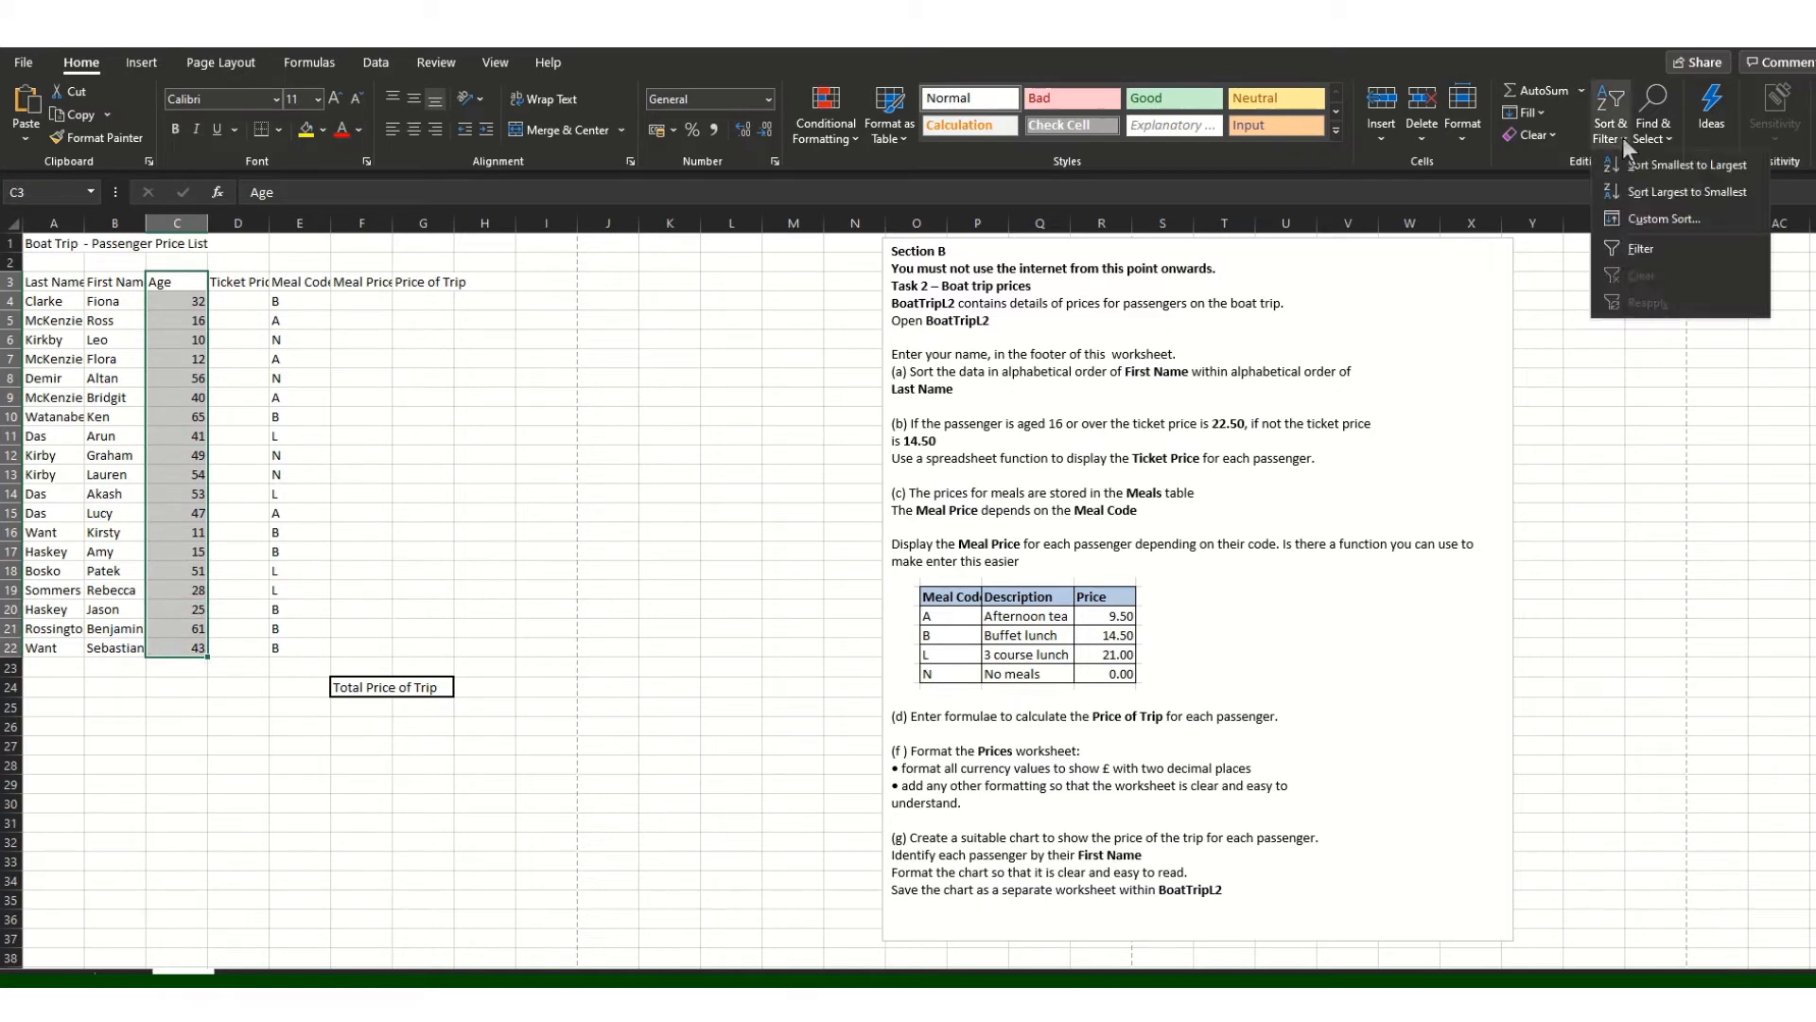
click(1640, 248)
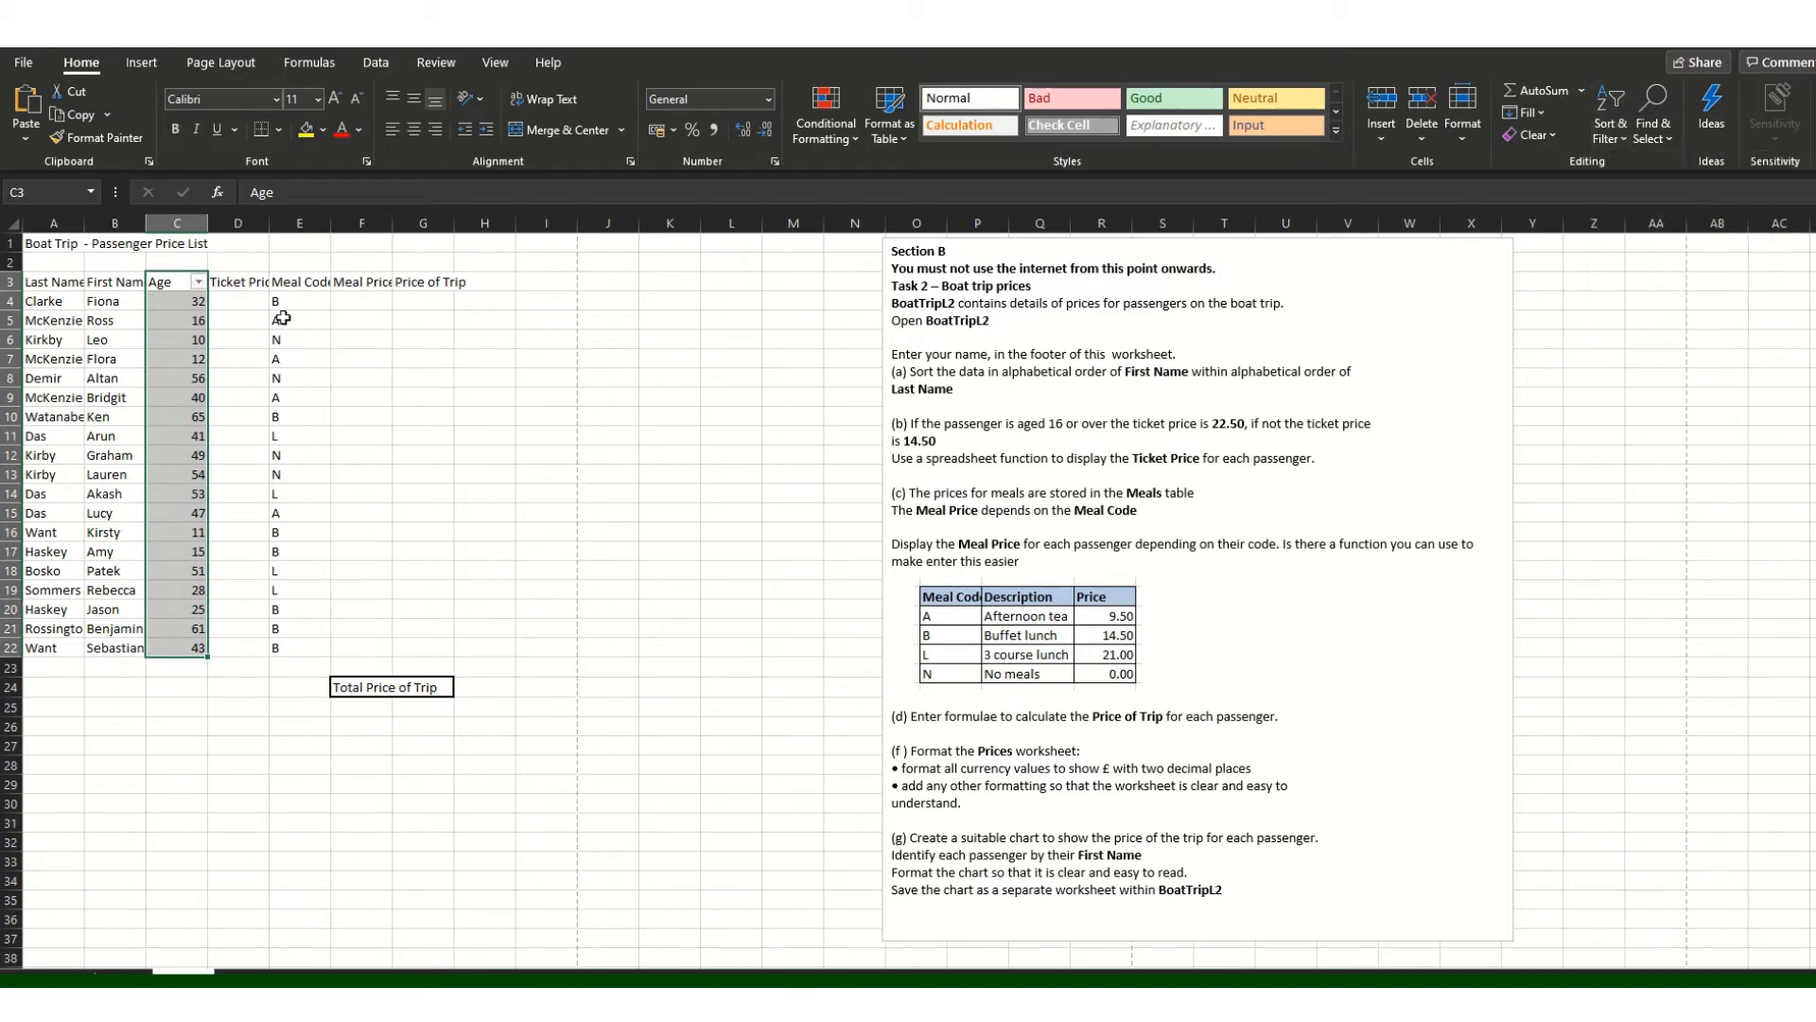
Step: Filter Age to 10, 11, 12 and 15, then undo to show all passengers
click(200, 283)
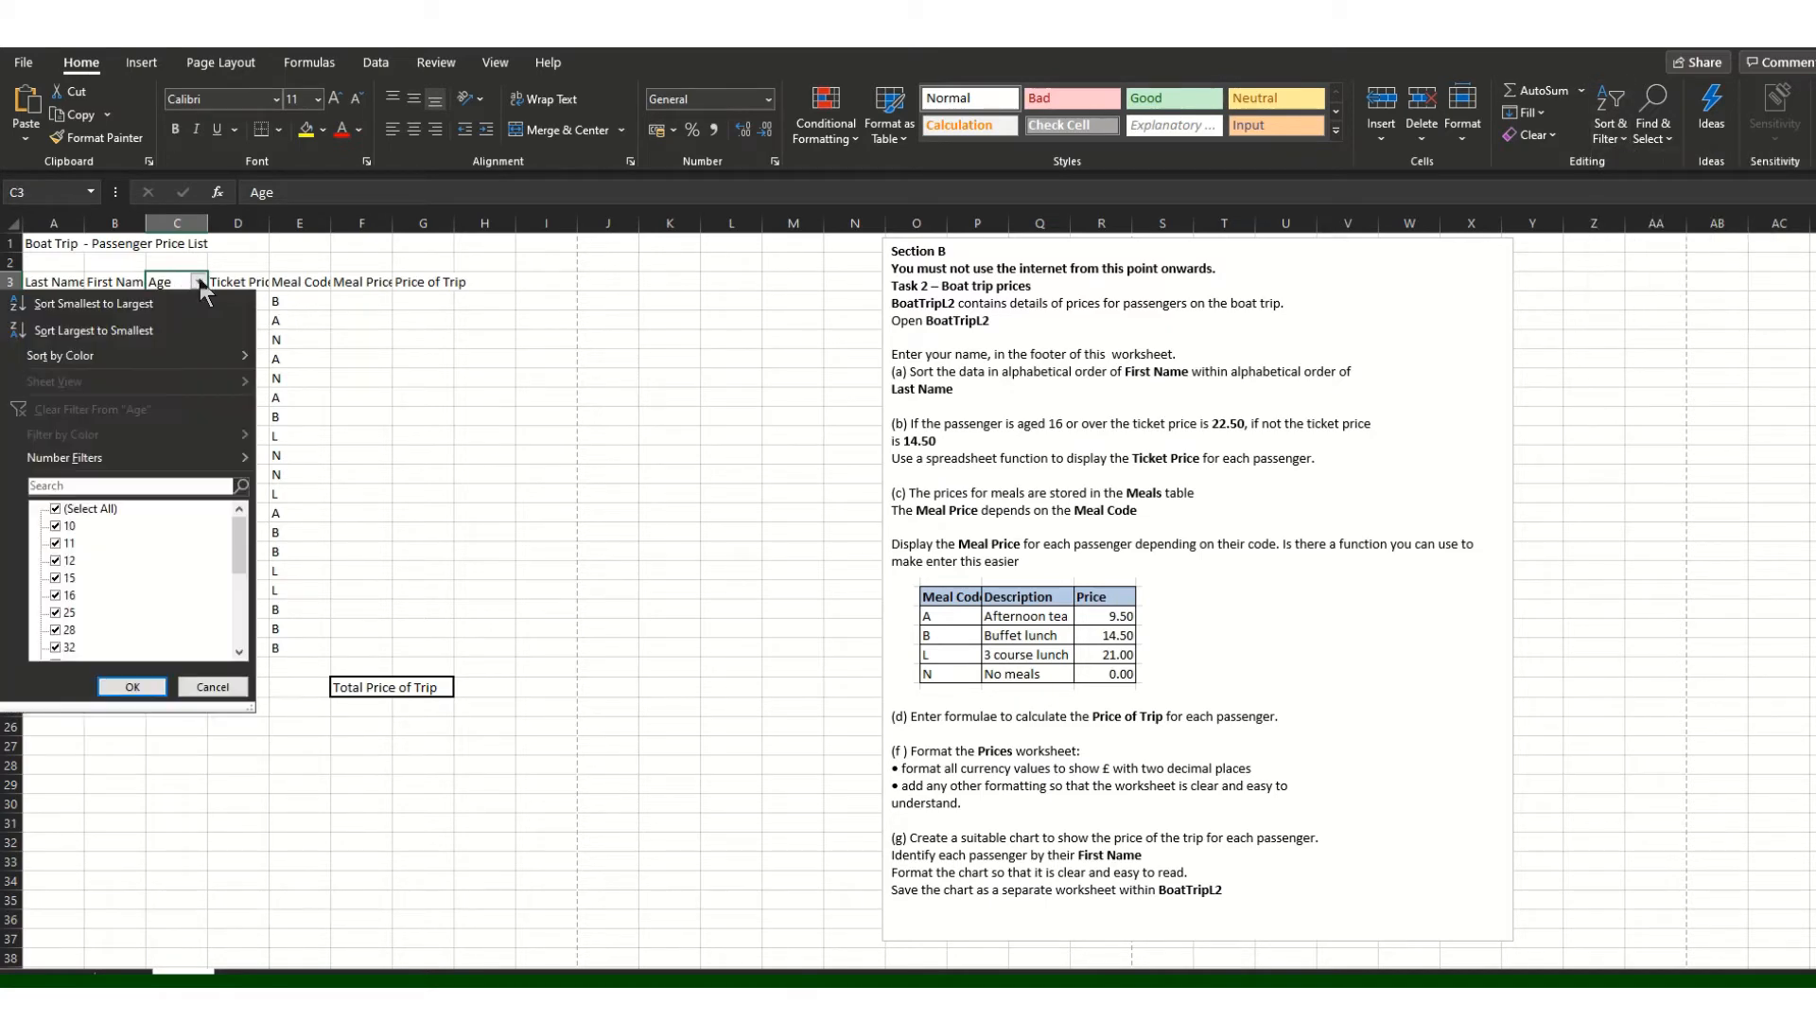
click(56, 509)
click(56, 526)
click(56, 543)
click(55, 560)
click(55, 577)
click(150, 687)
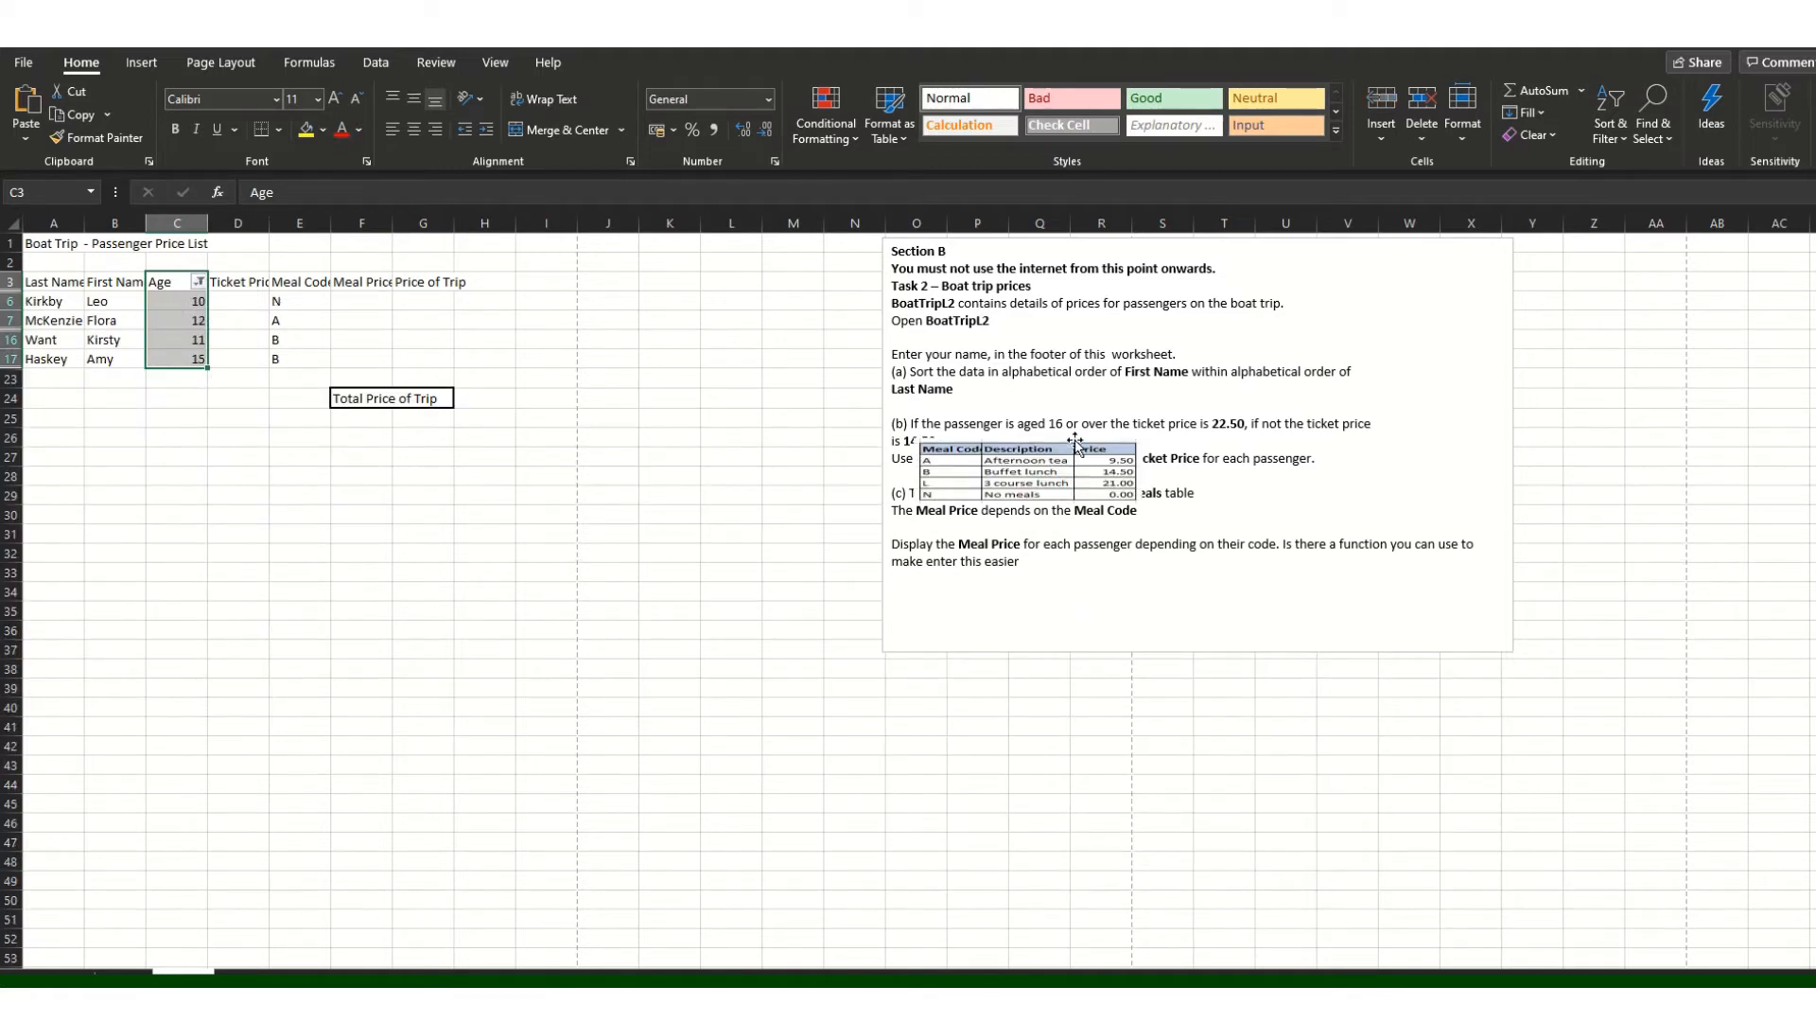
key(ctrl+z)
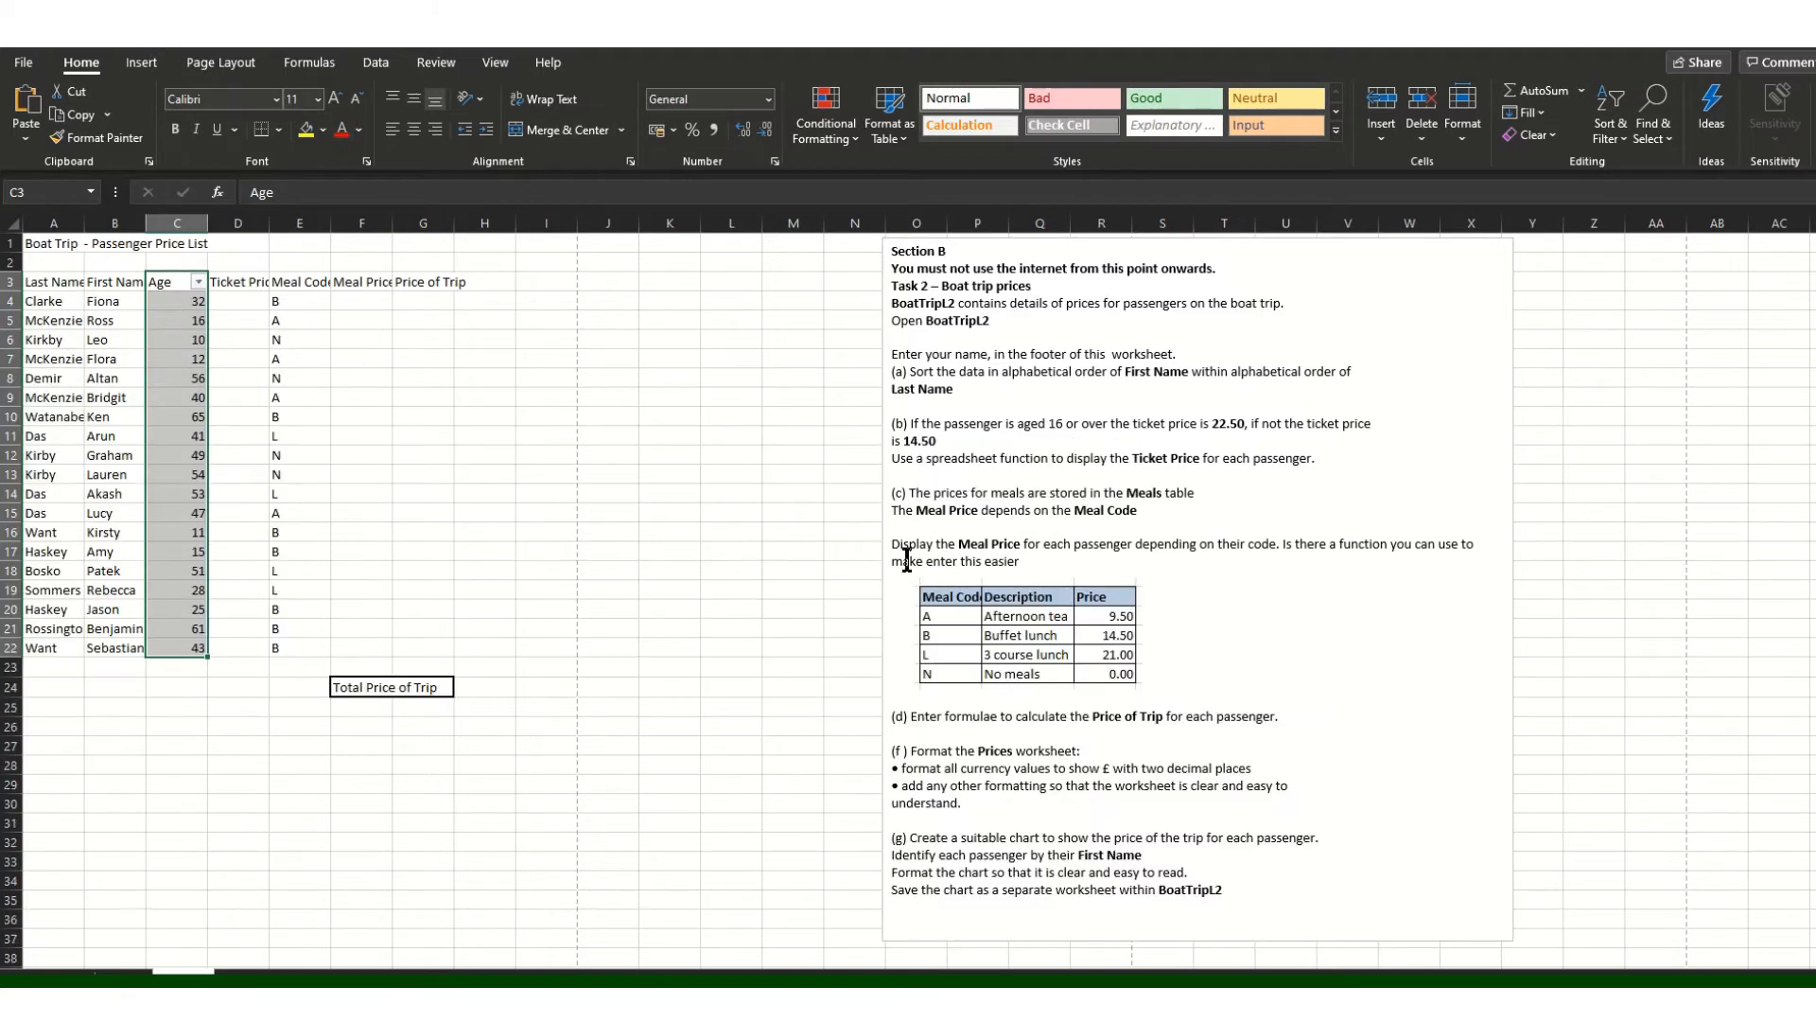
Step: Open Format Picture for the instructions picture and expand its Size & Properties settings
click(971, 629)
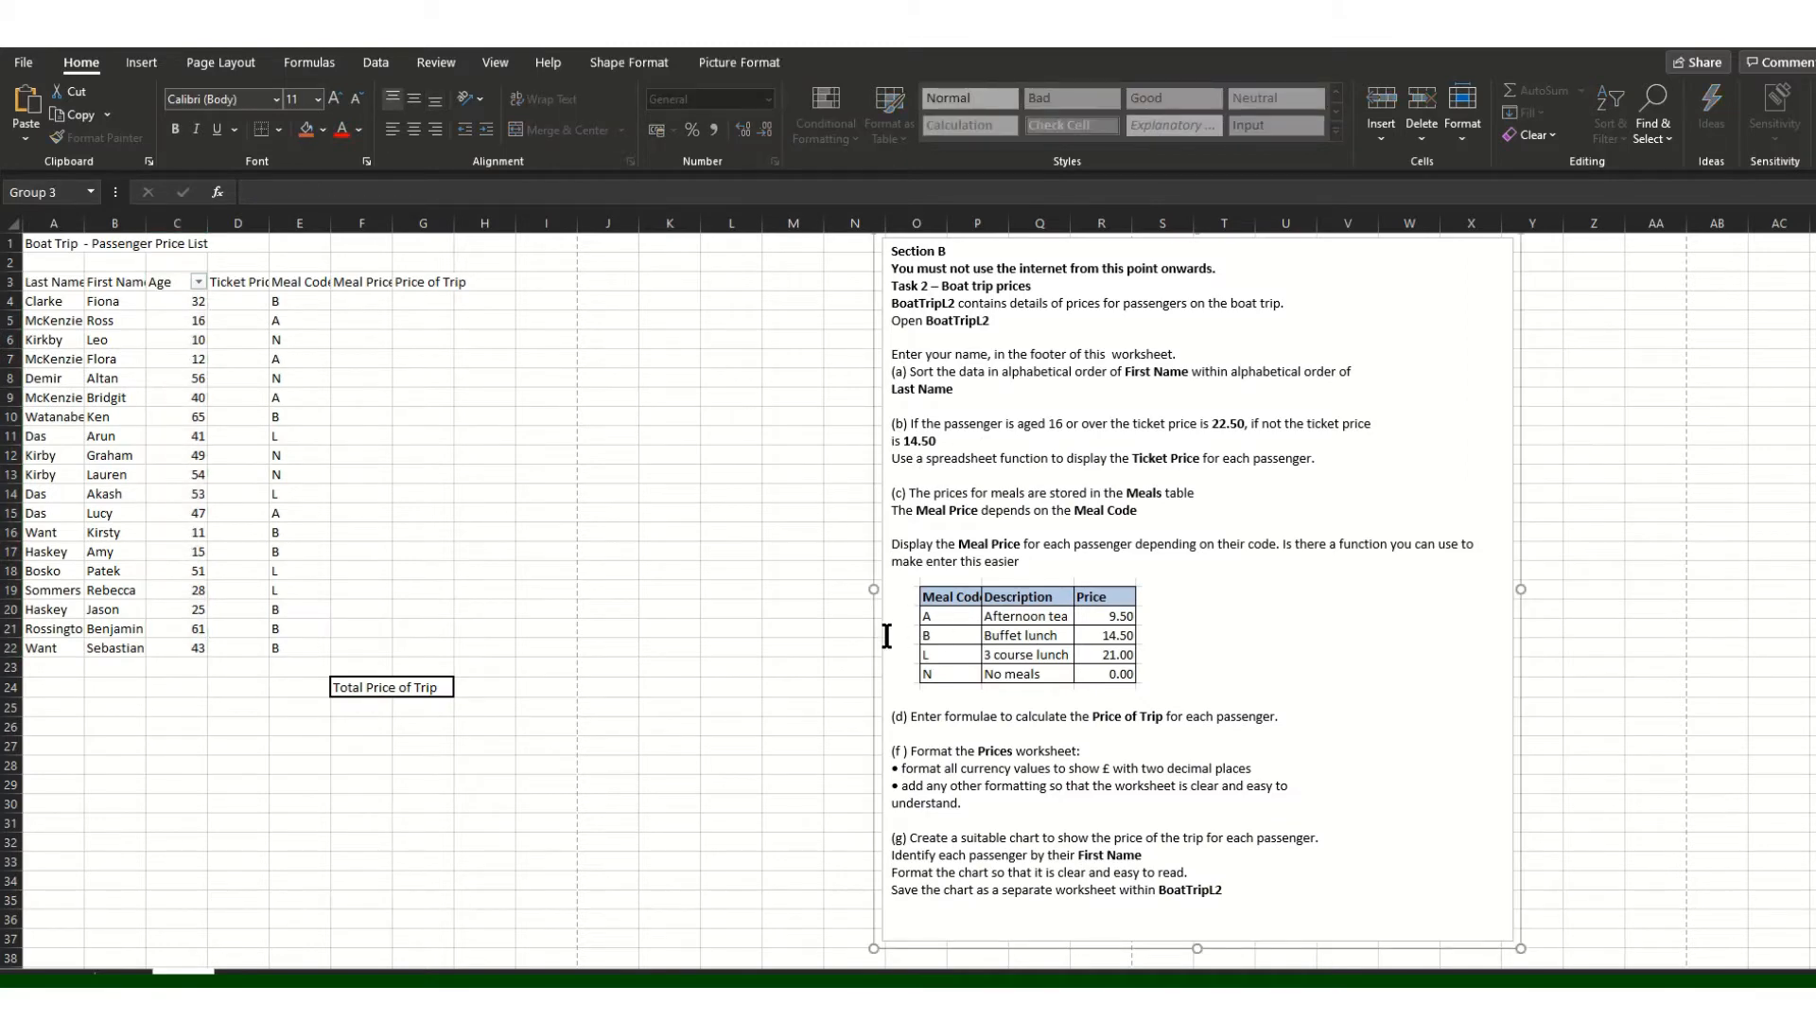
click(995, 620)
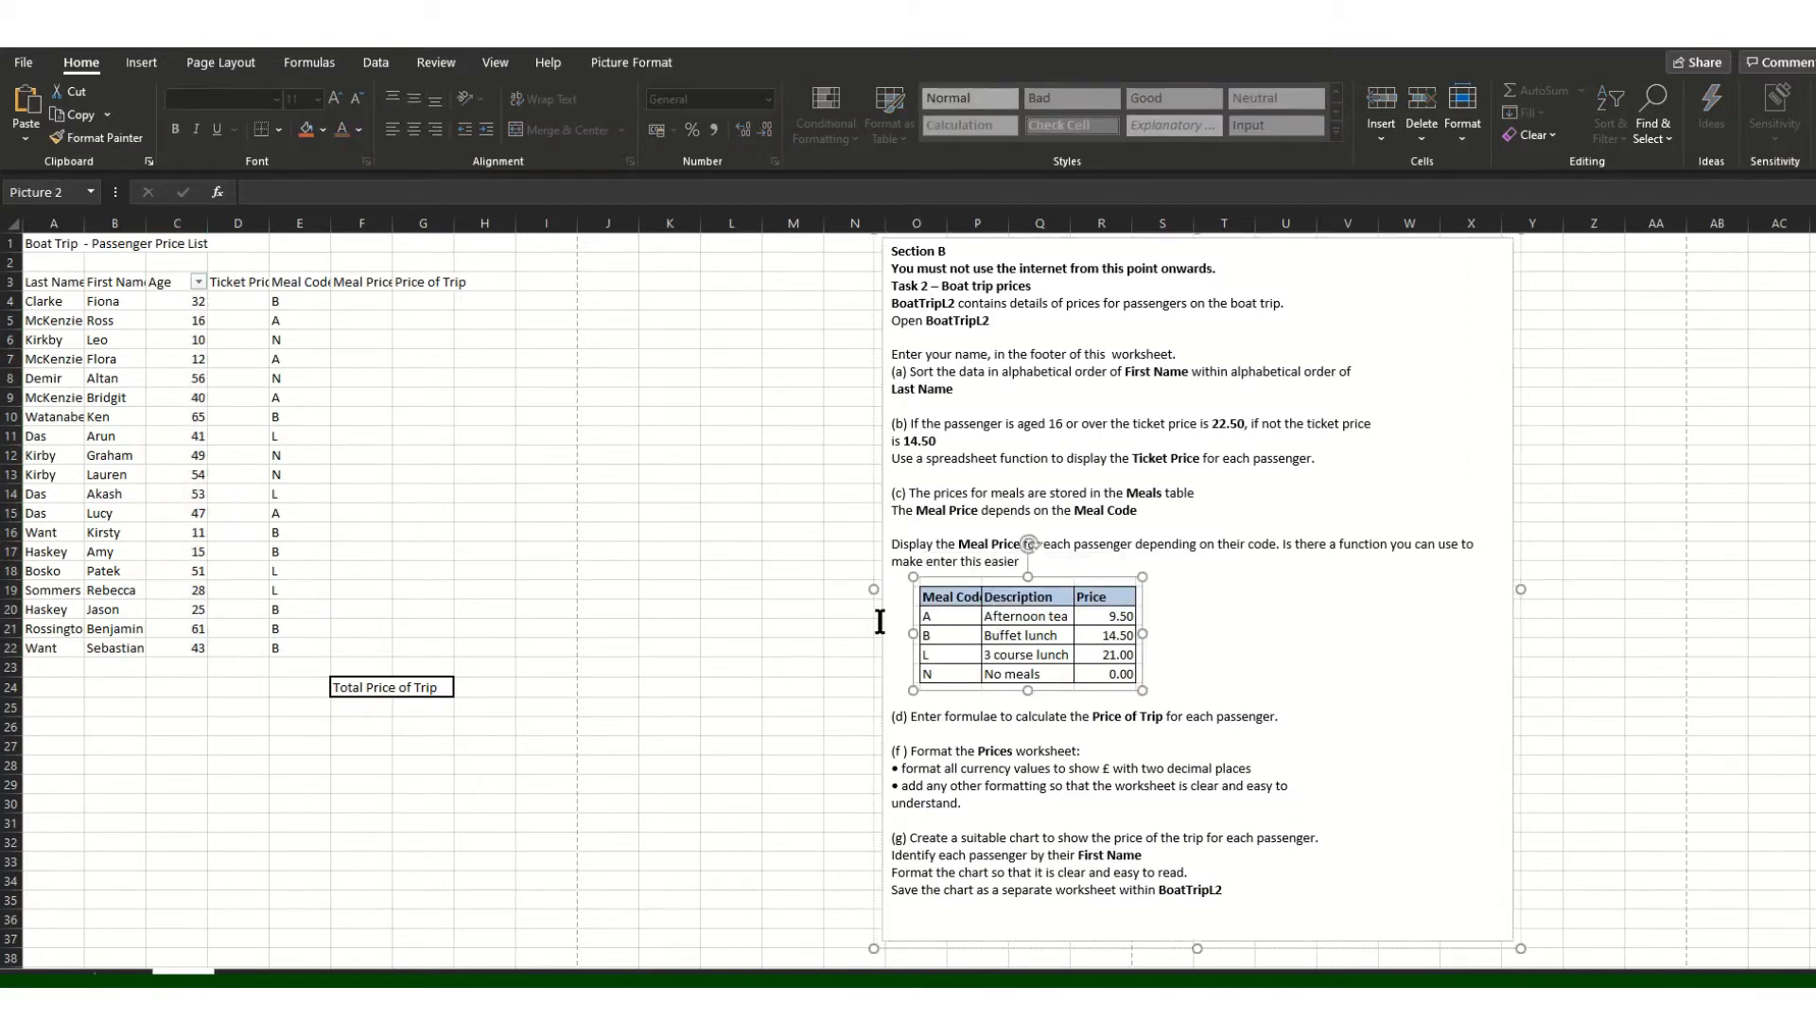
shift+click(882, 622)
right_click(883, 622)
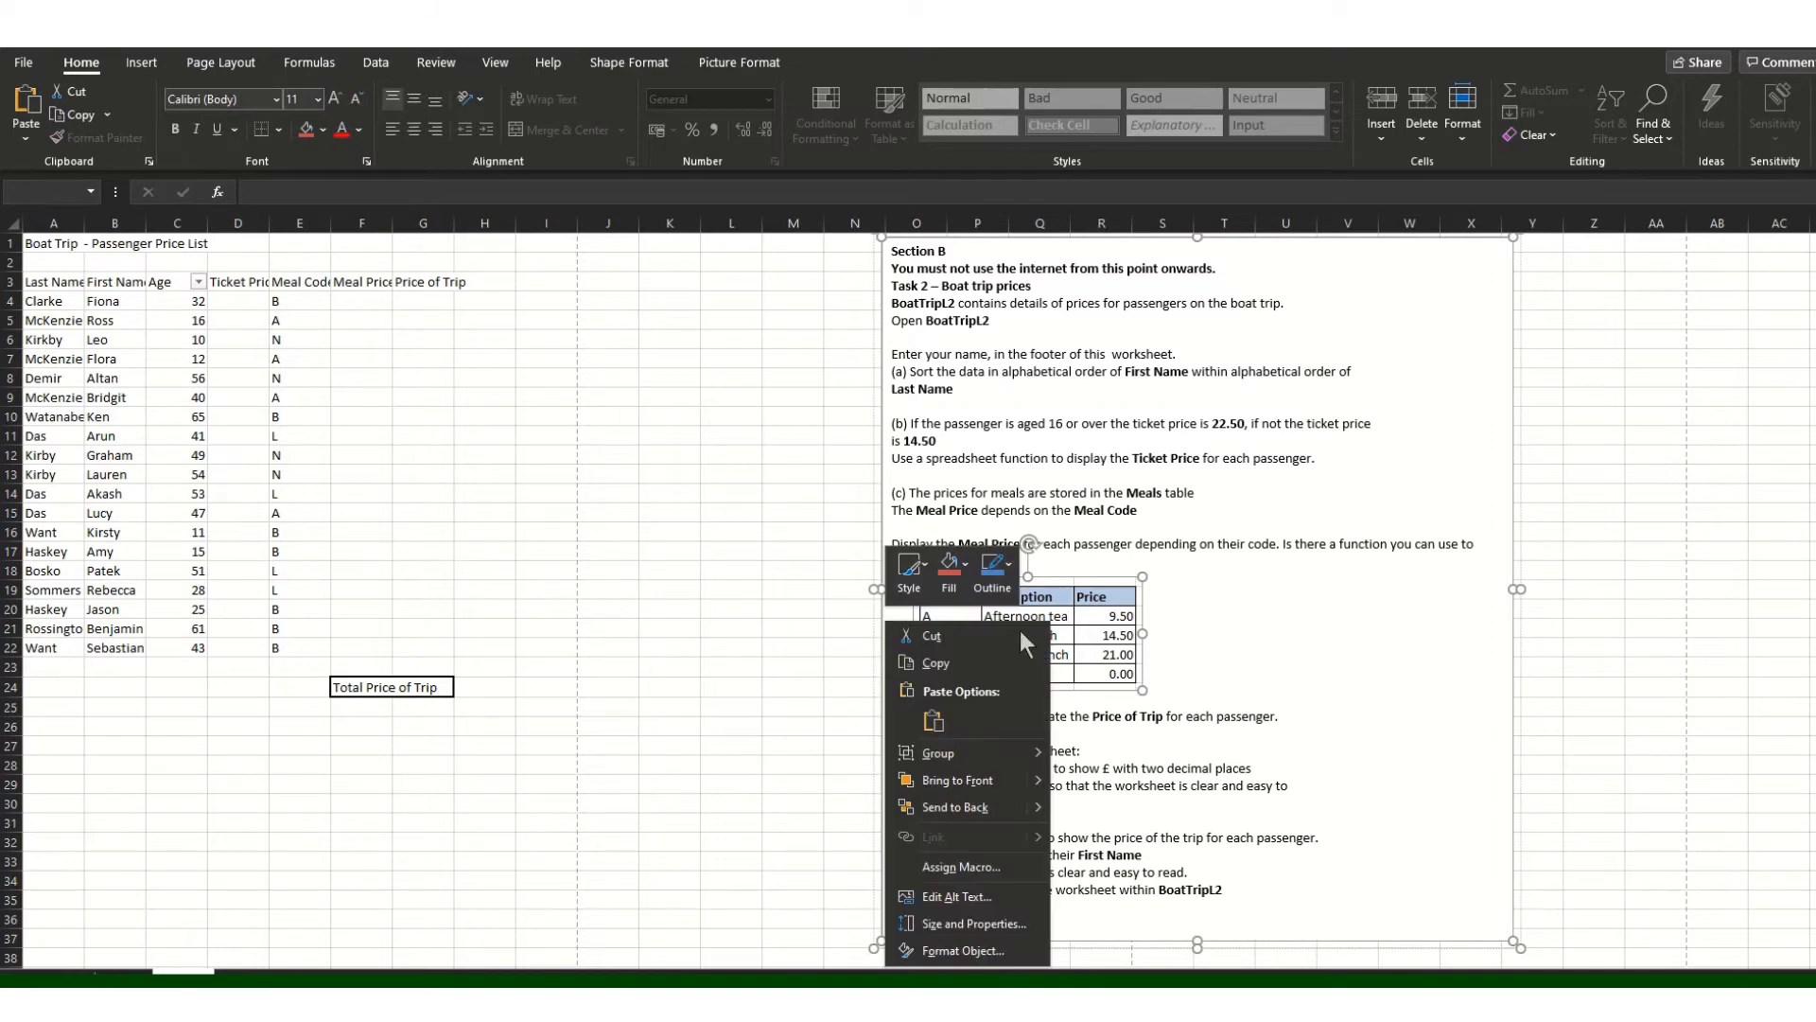
click(1001, 958)
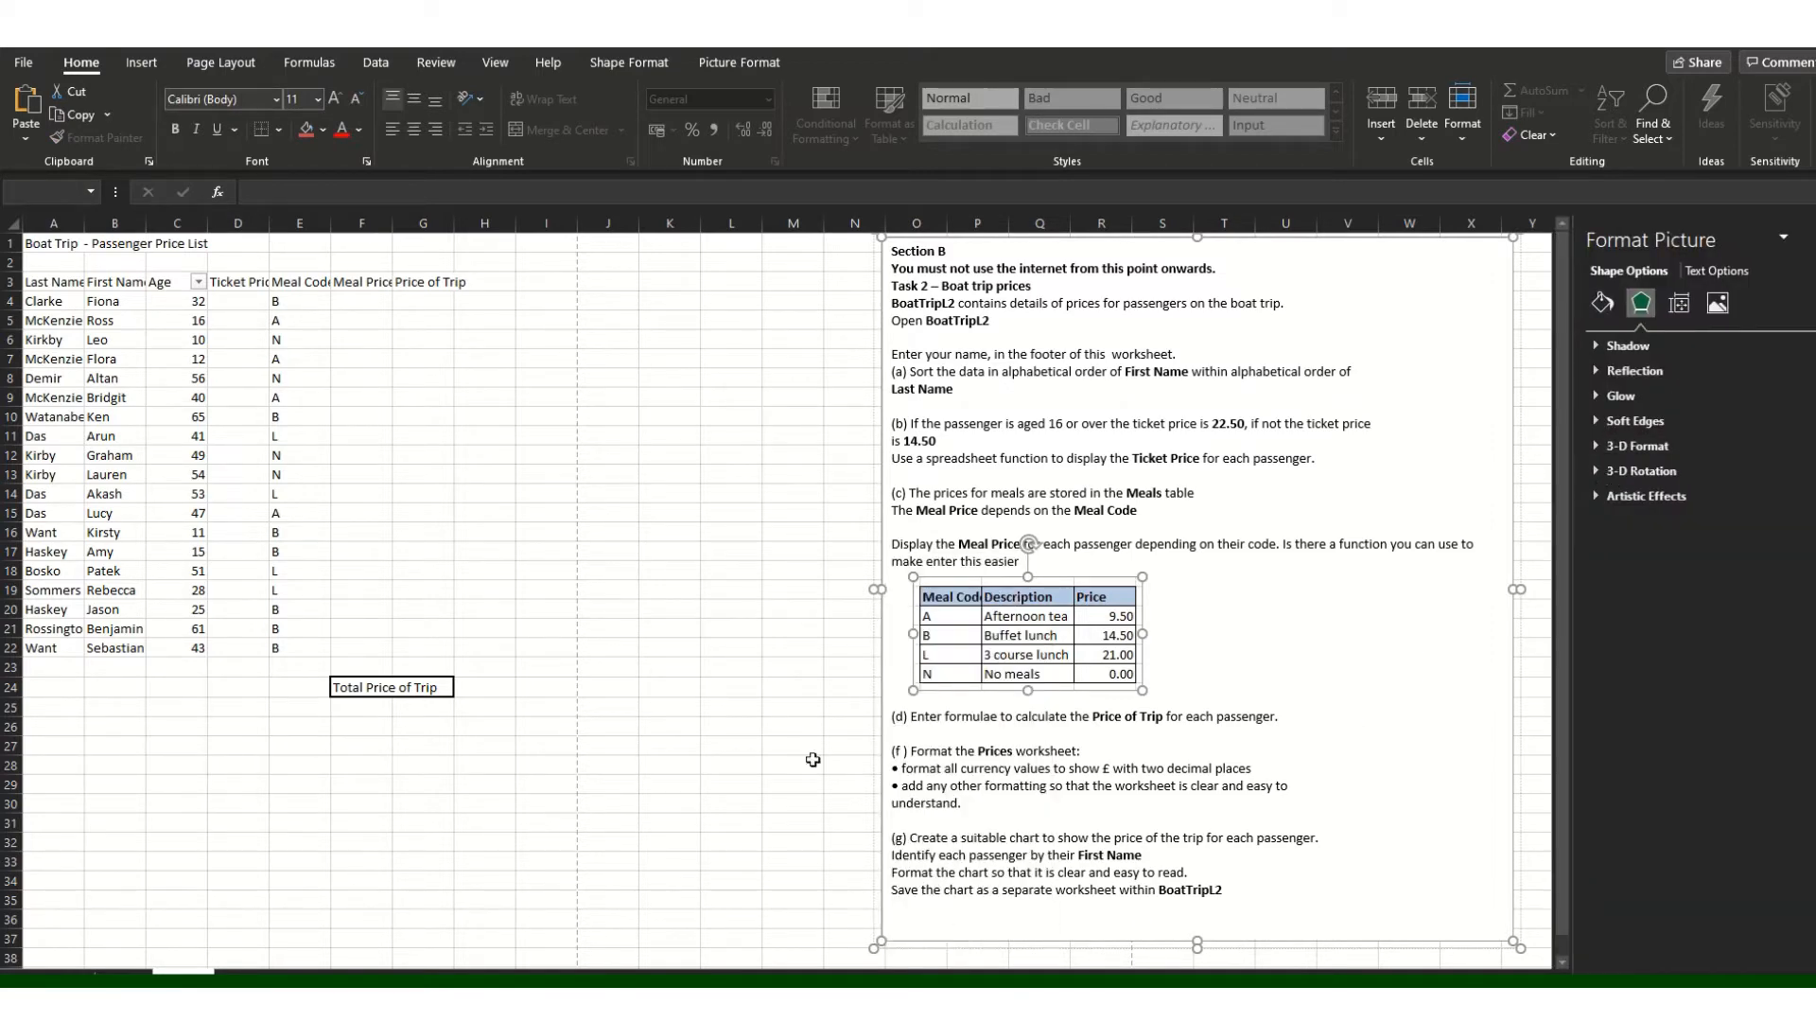
right_click(879, 672)
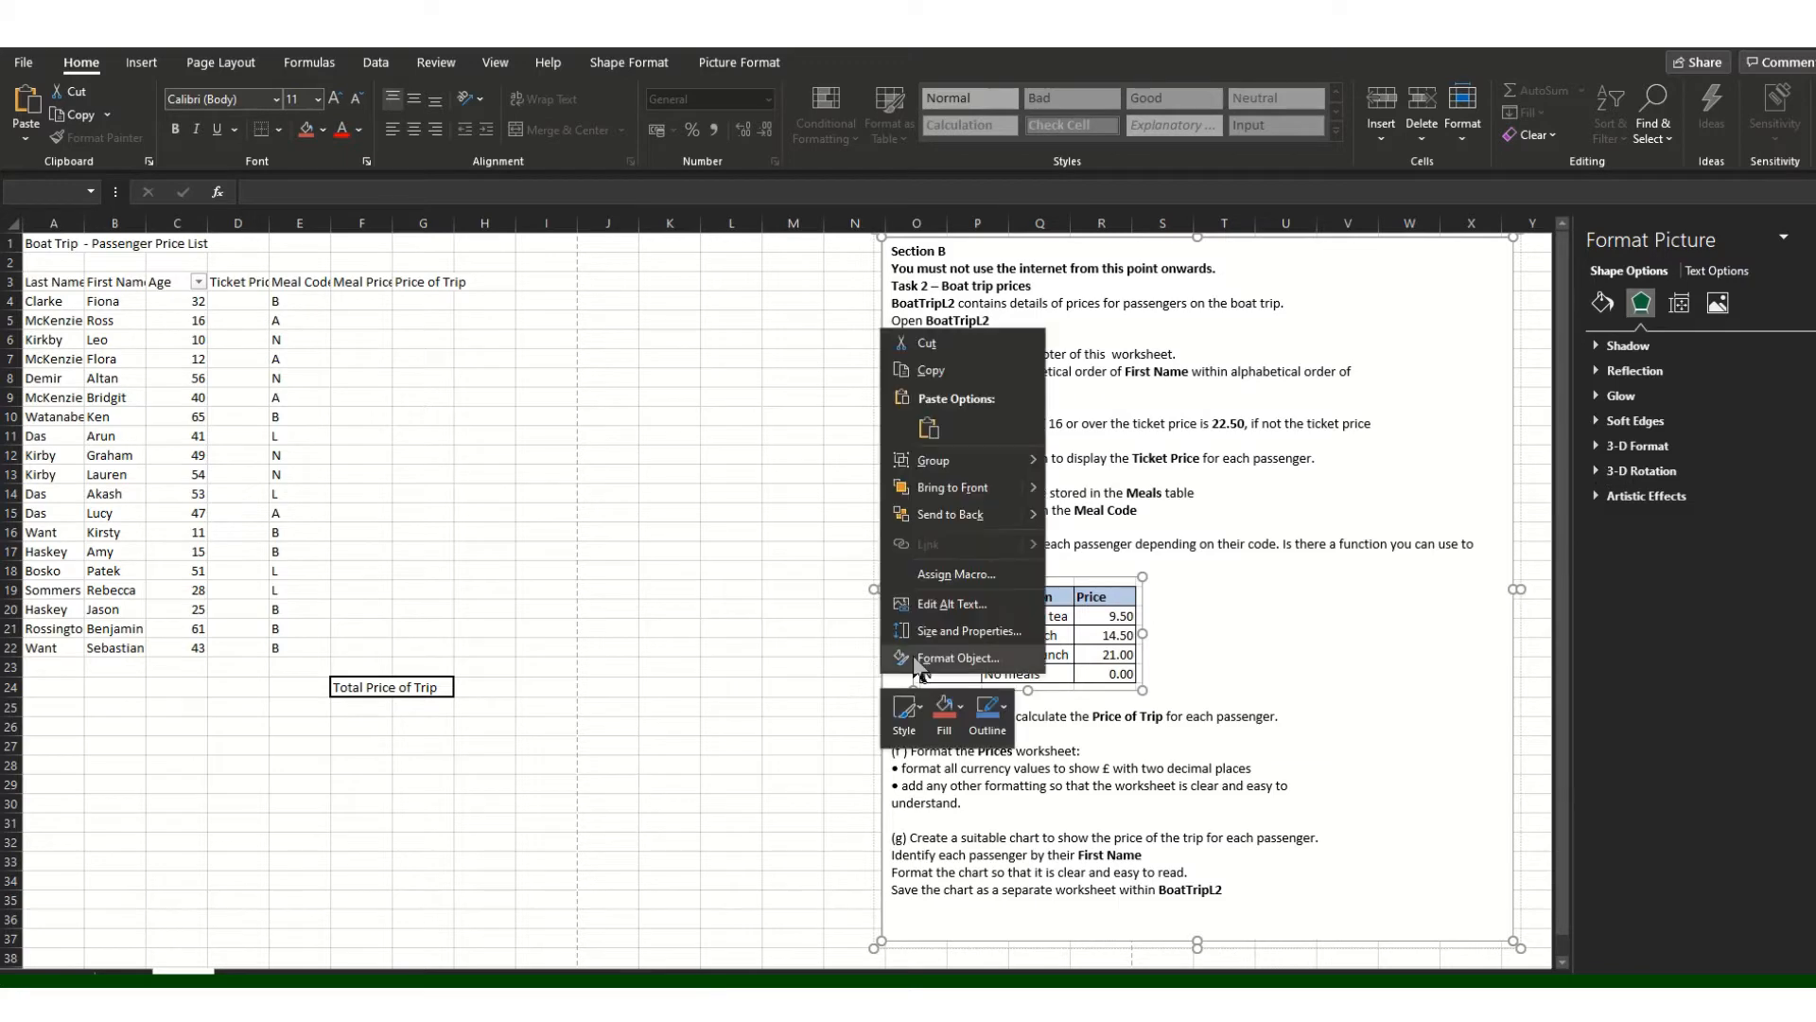
click(946, 643)
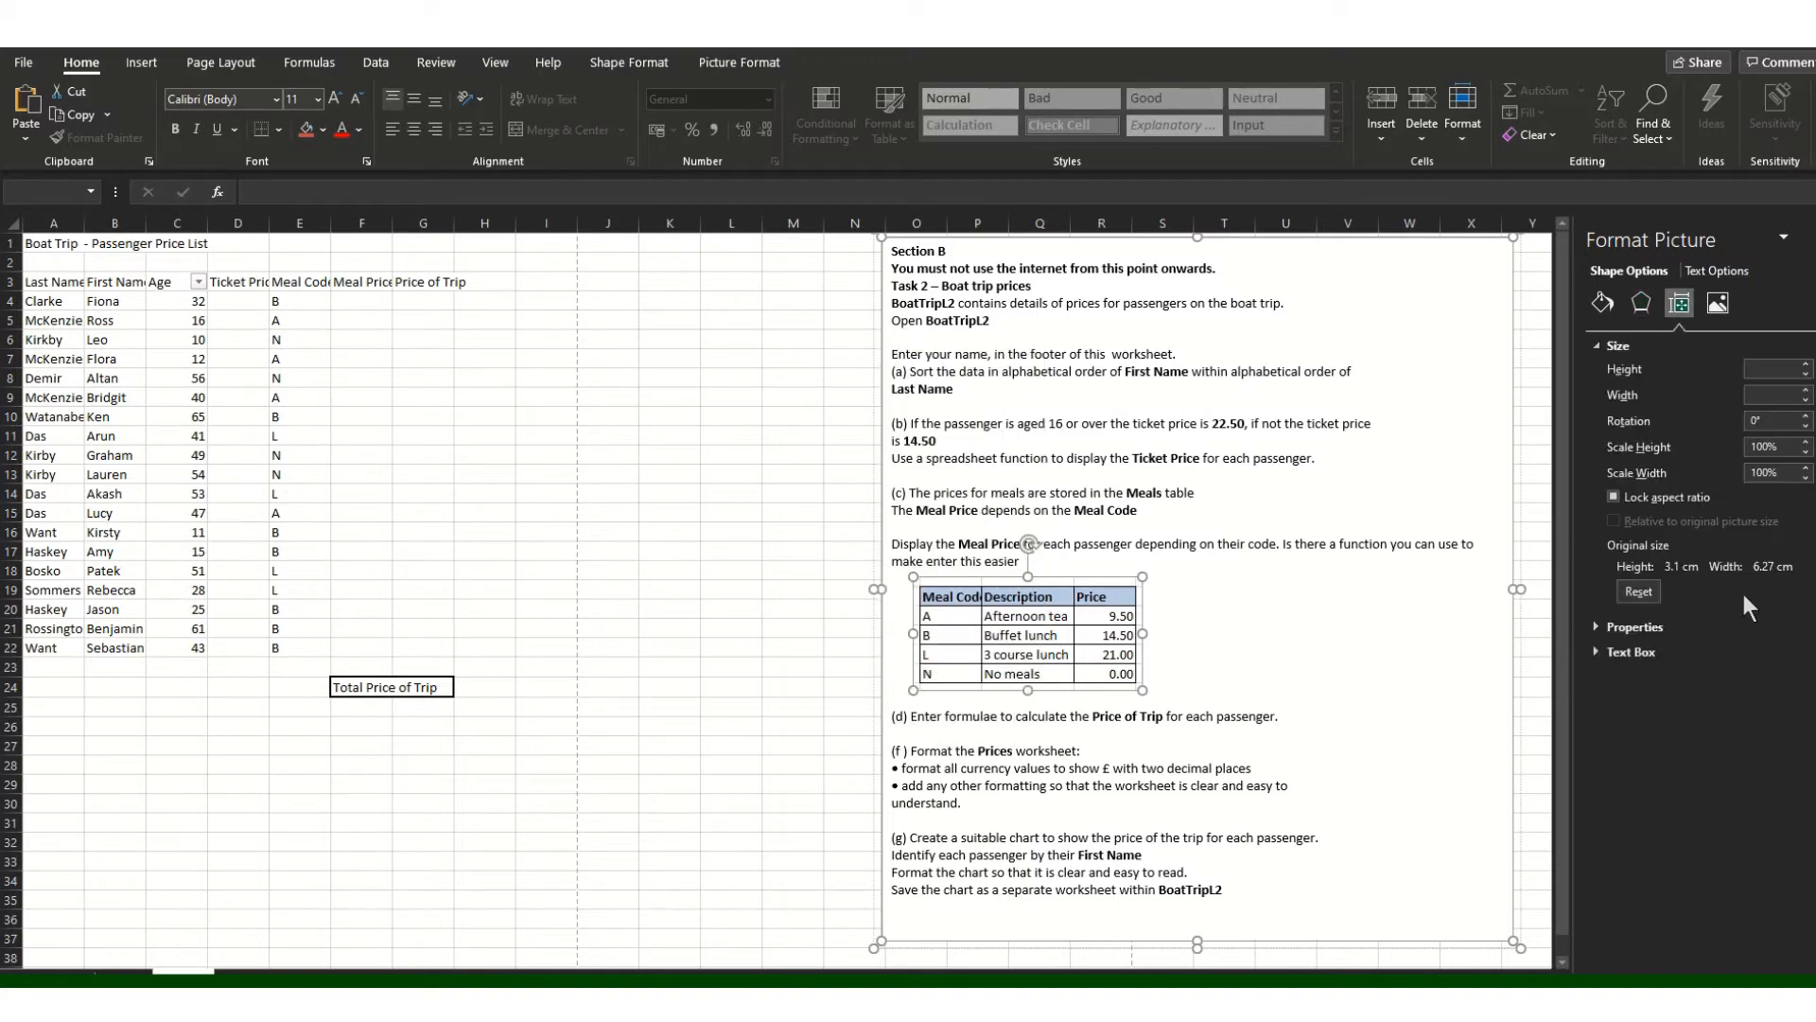
click(1596, 627)
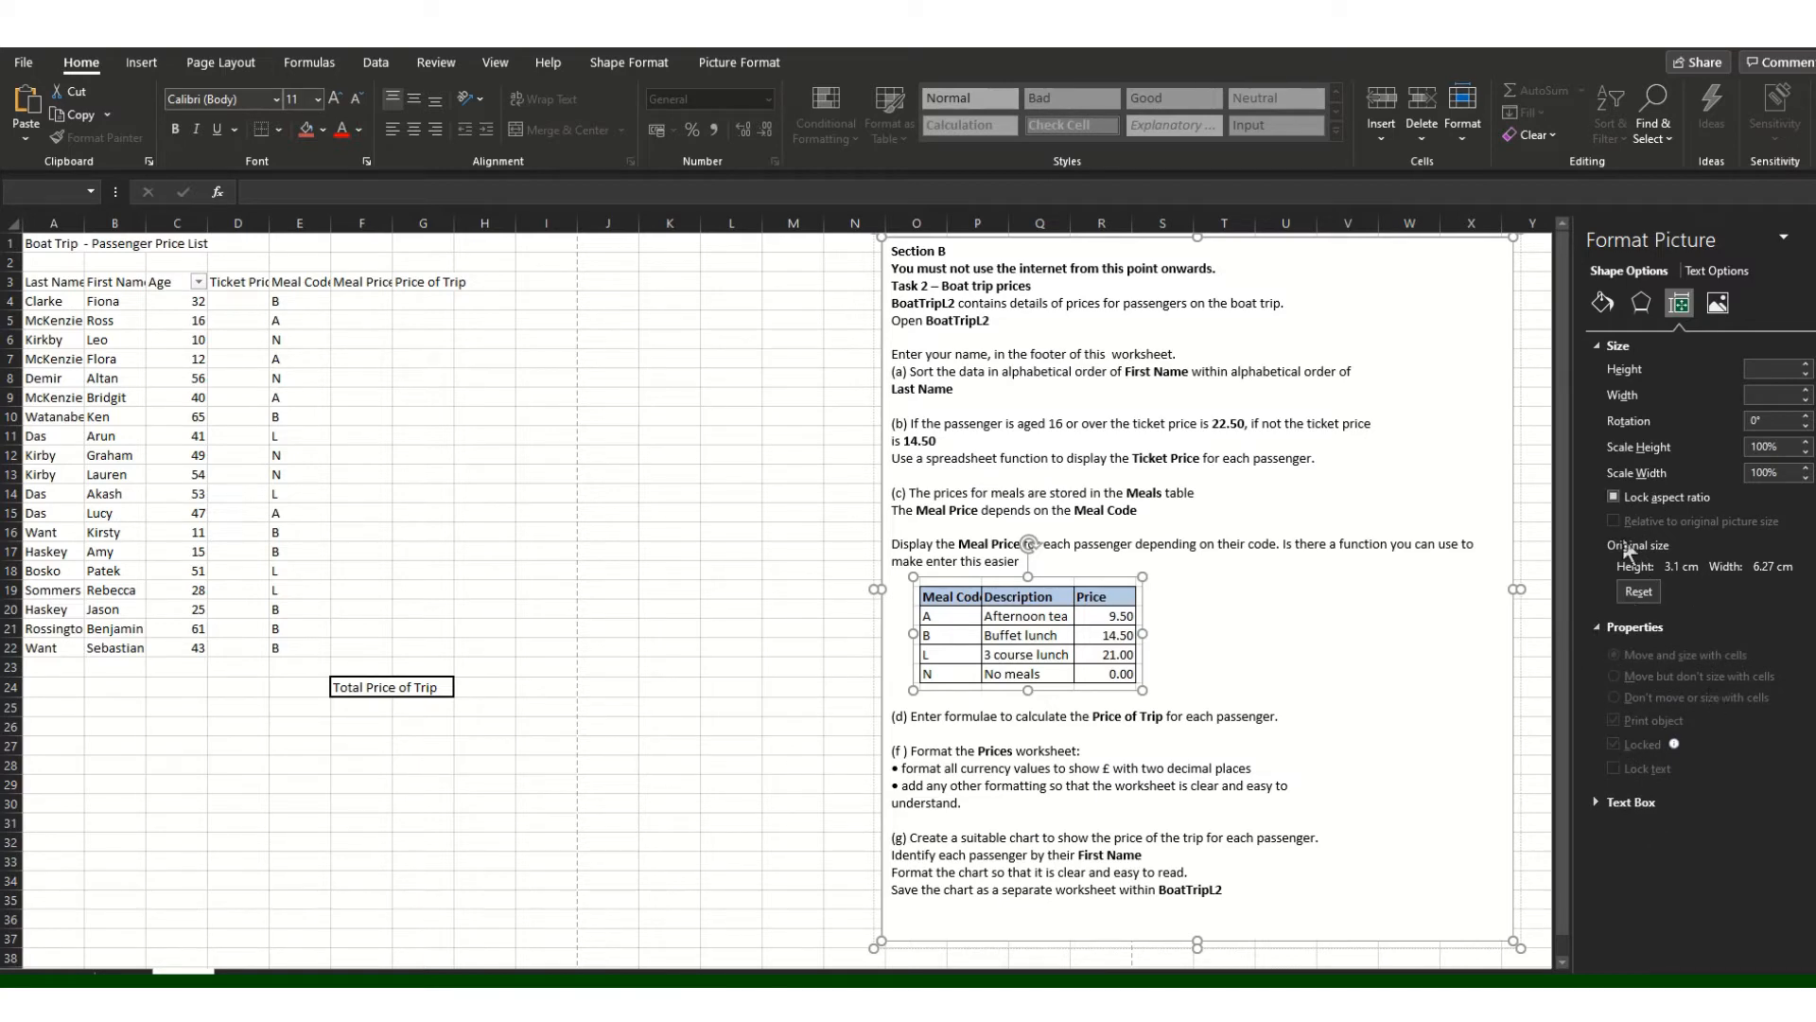
click(1612, 498)
Step: Filter the Age column to show only the passengers aged 10, 11, 12 and 15
key(Escape)
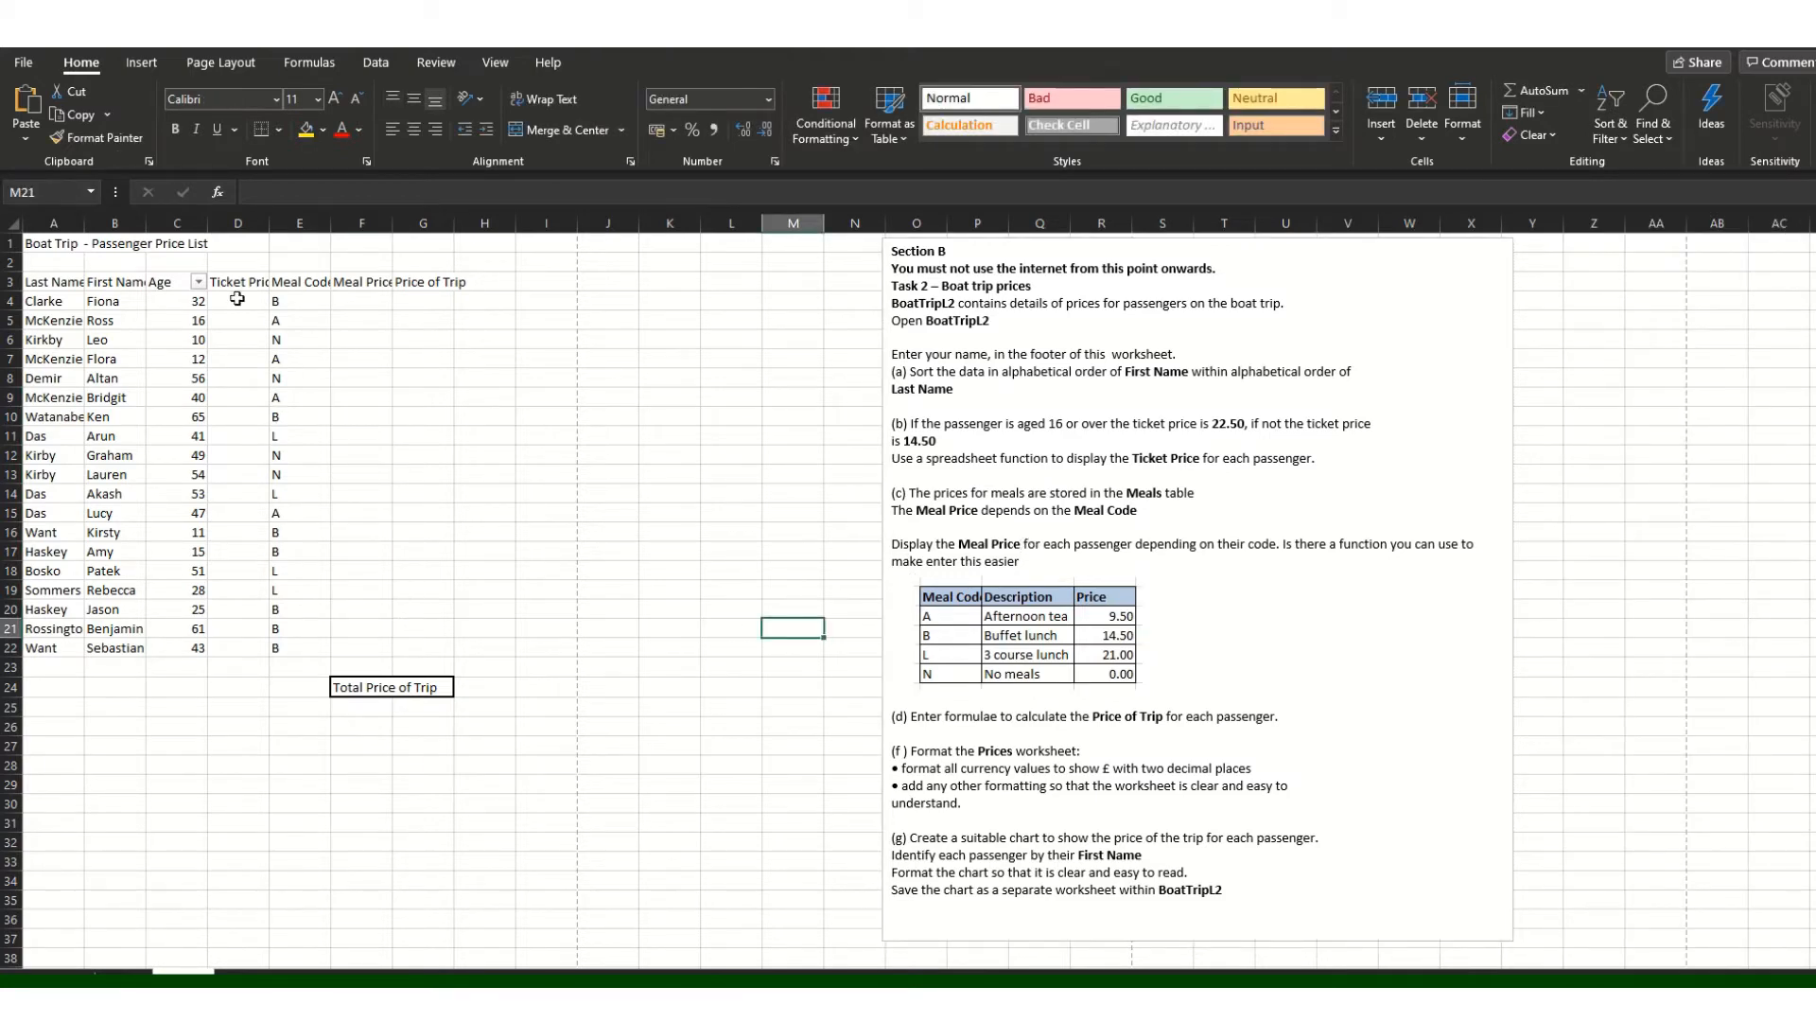
click(198, 281)
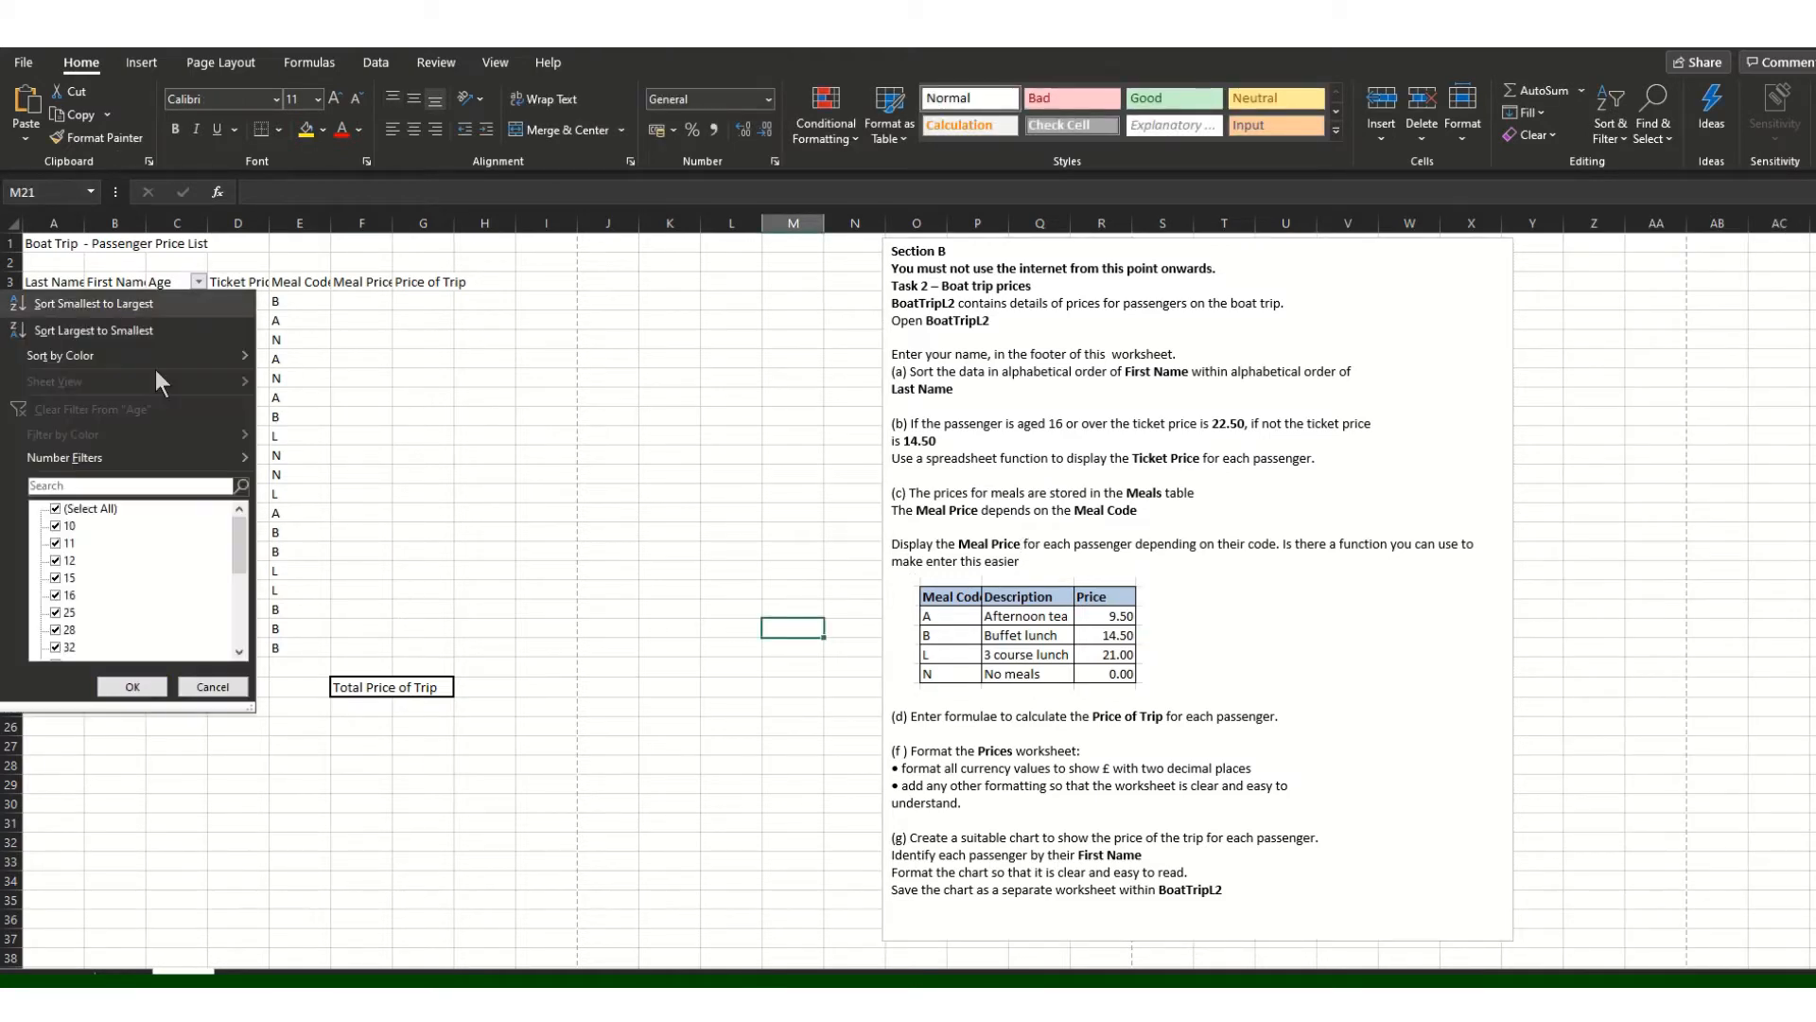
click(57, 526)
click(57, 543)
click(56, 577)
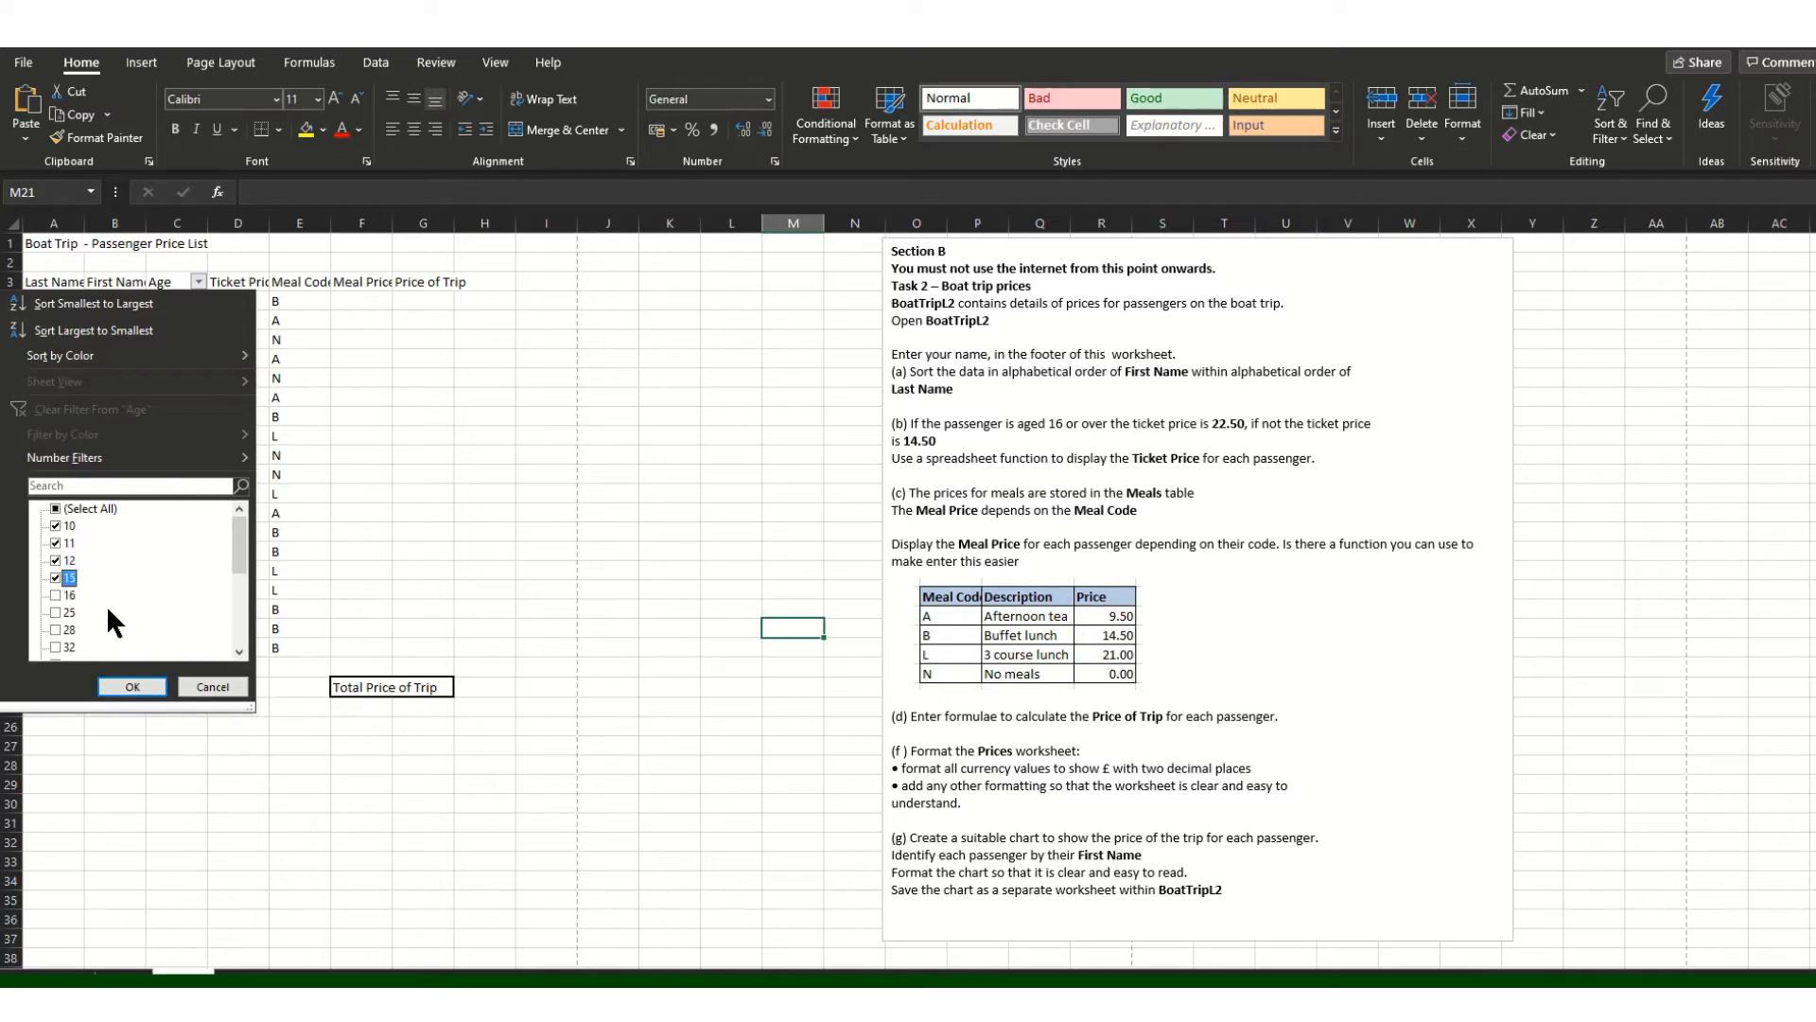
click(132, 687)
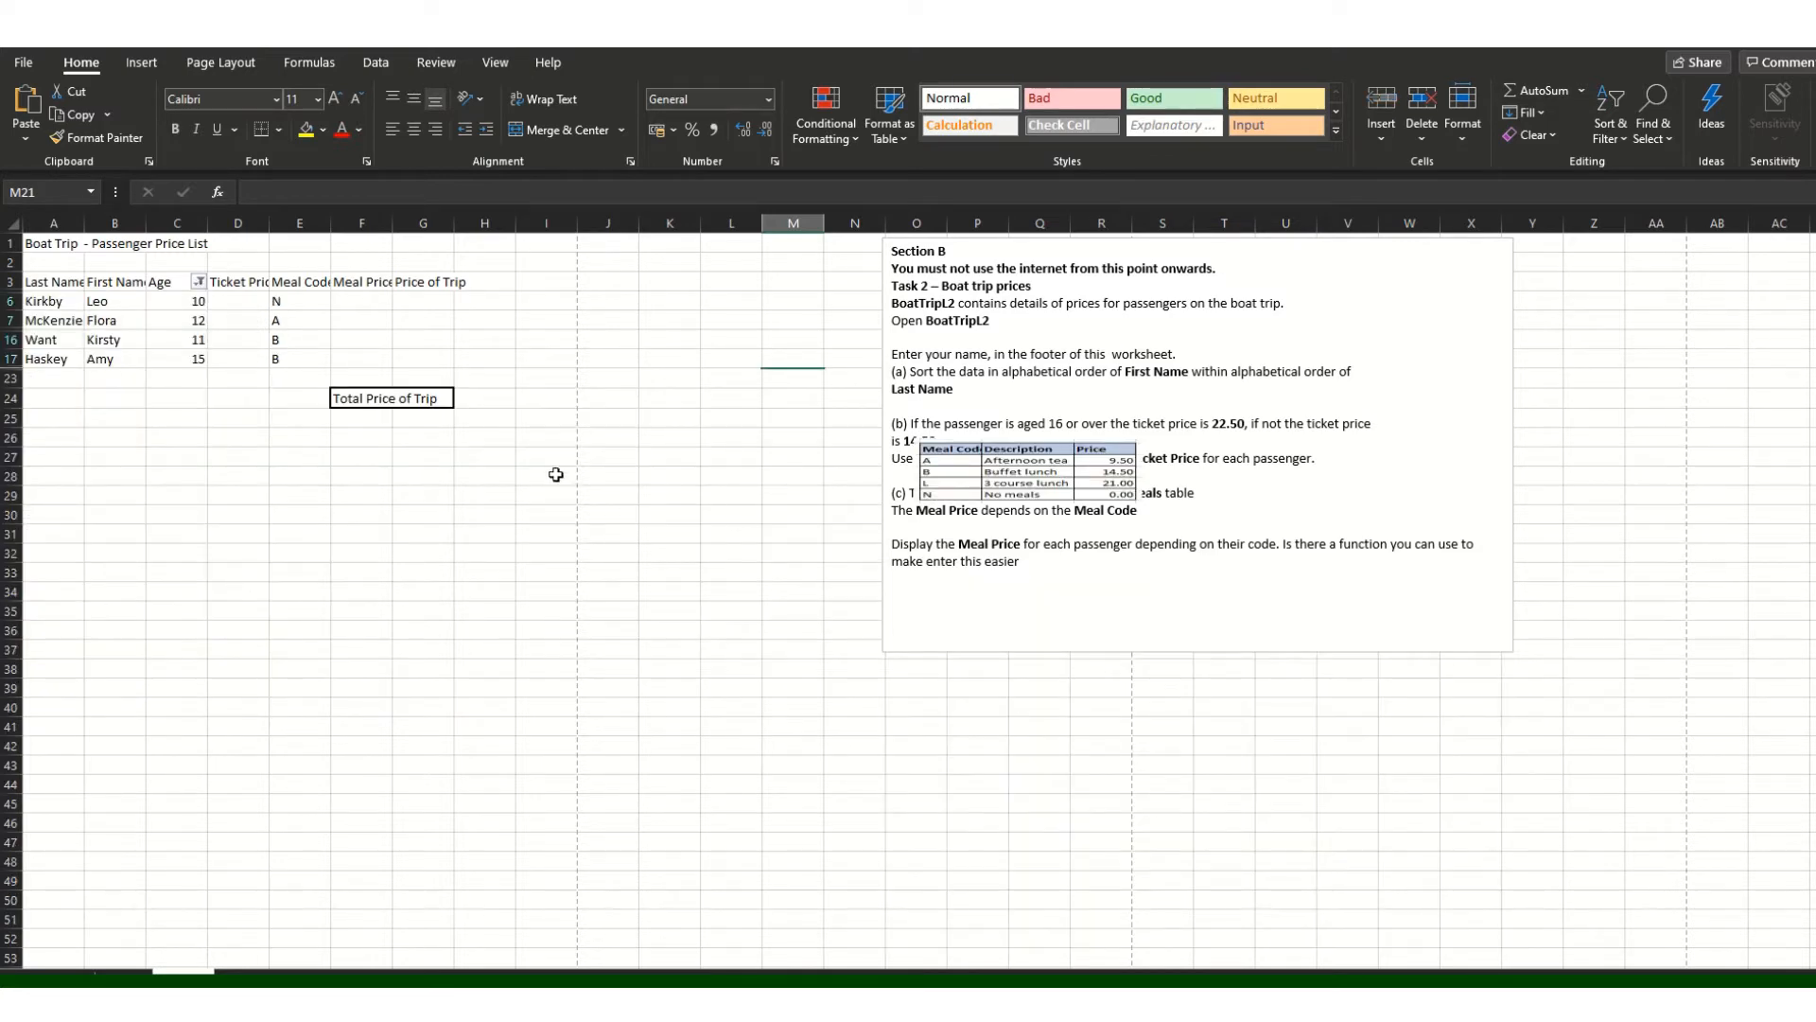
Step: Enter a 14.50 ticket price in D6 and copy it to the other visible child rows
click(242, 298)
text(14.50)
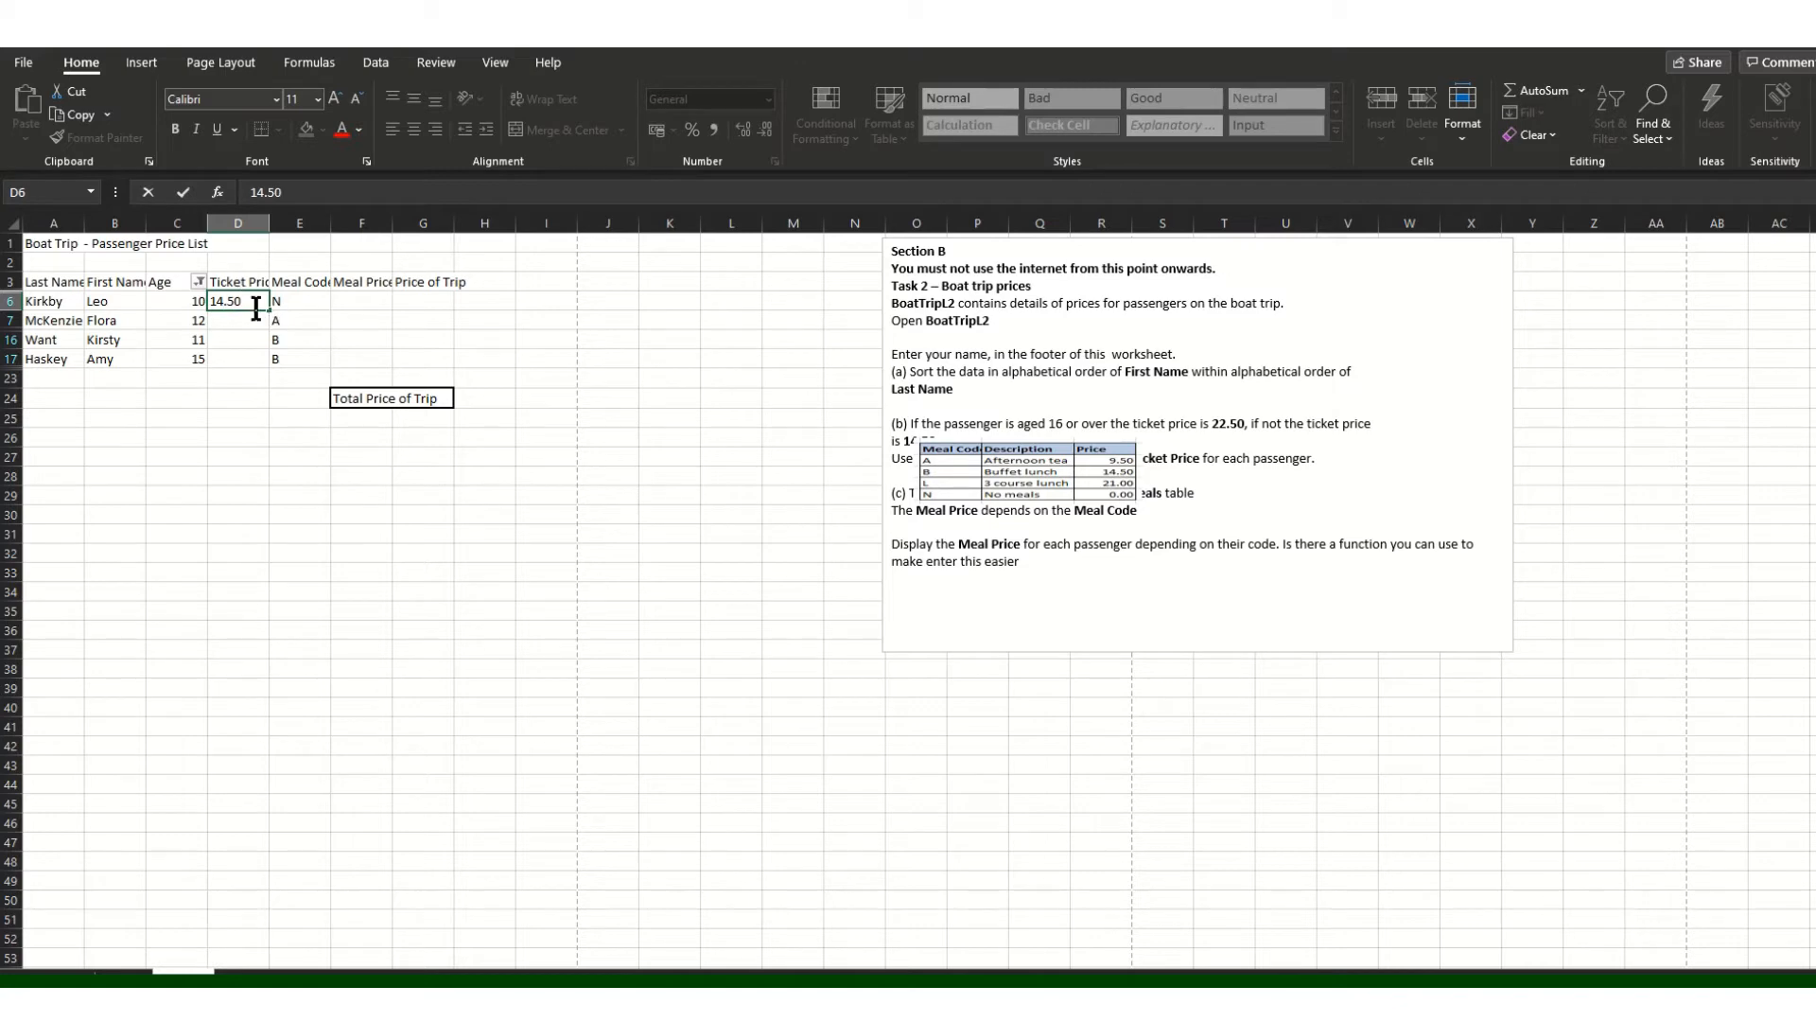
click(249, 321)
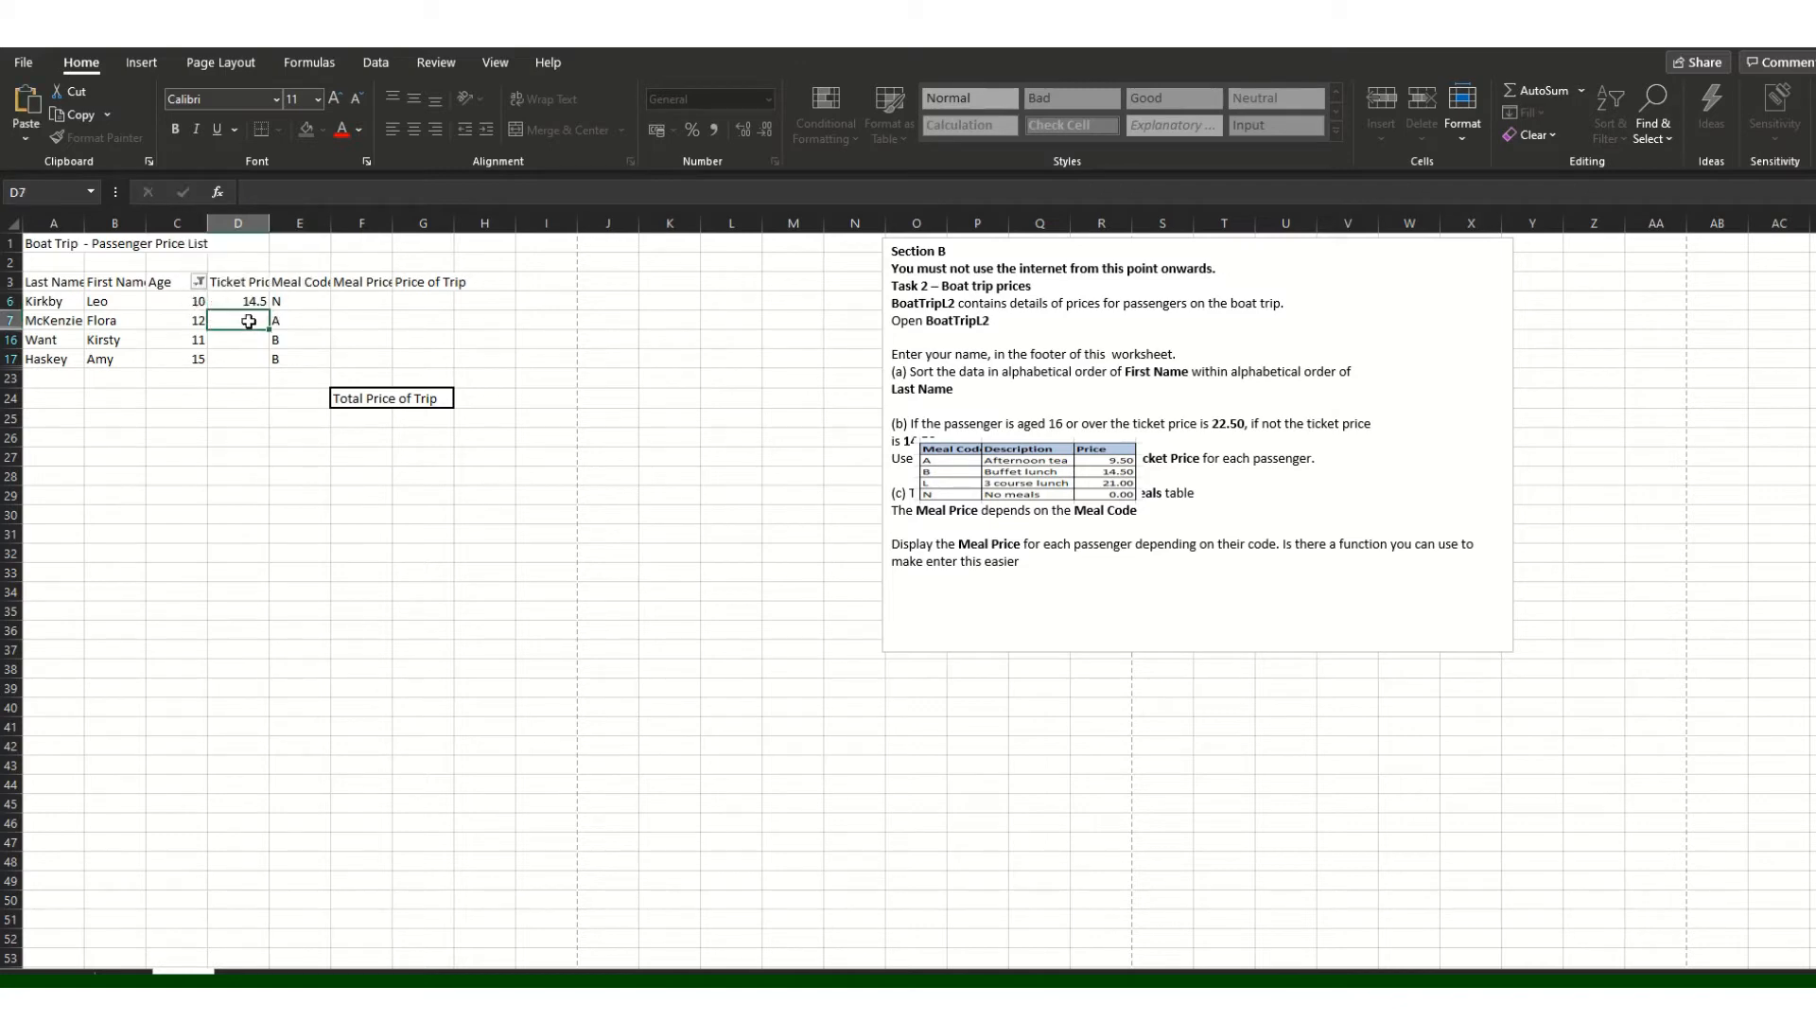
key(ctrl+v)
click(241, 339)
key(ctrl+v)
click(241, 359)
key(ctrl+v)
click(295, 456)
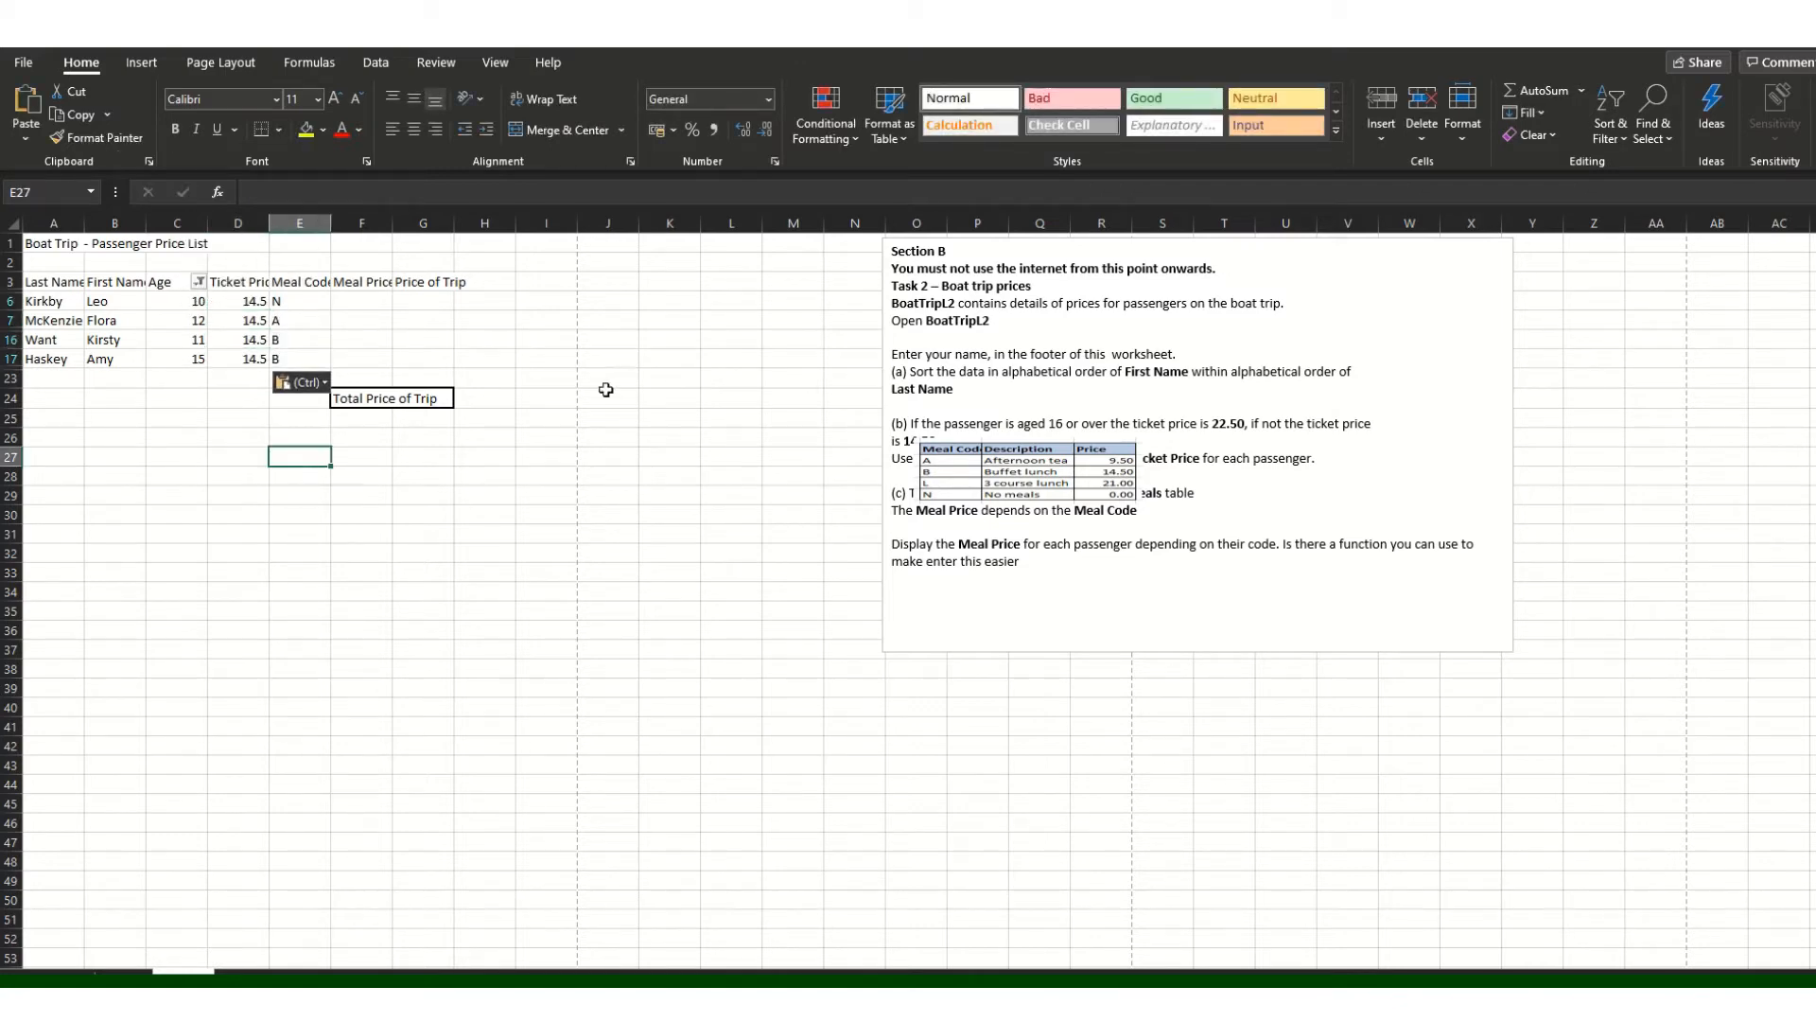
Step: Clear the Age filter so every passenger row shows again
click(200, 282)
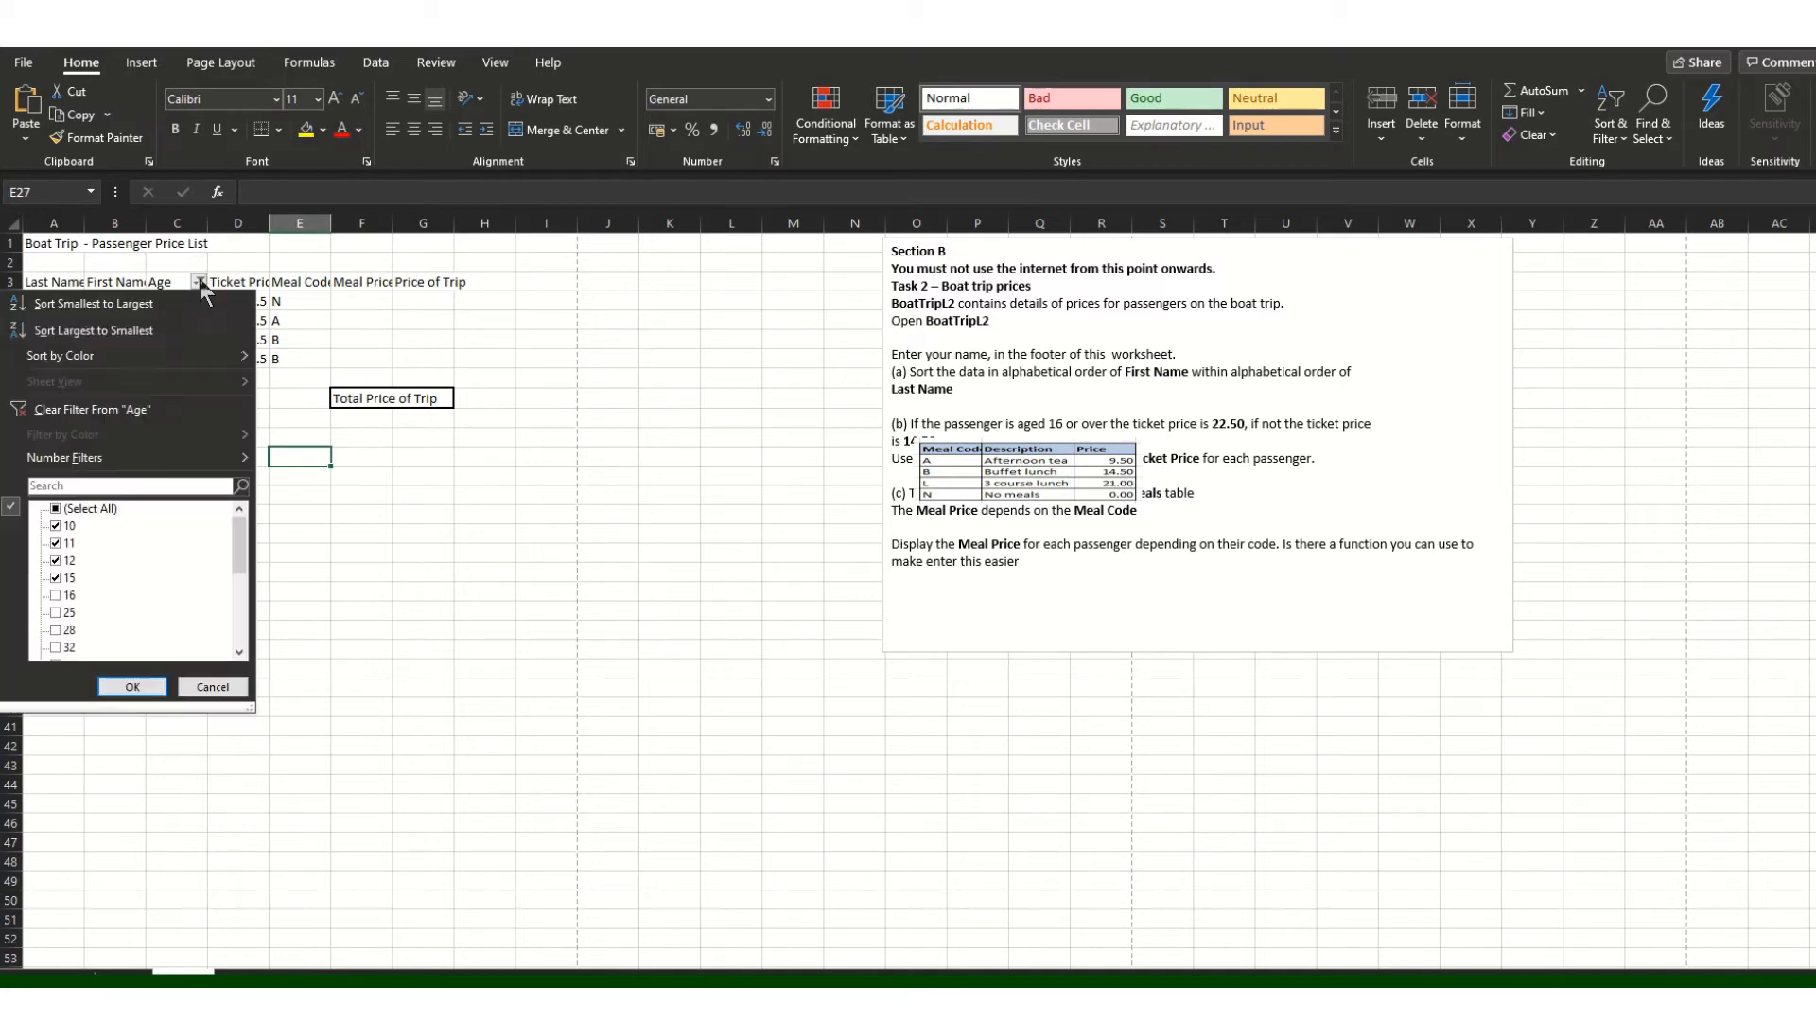
click(58, 510)
click(131, 686)
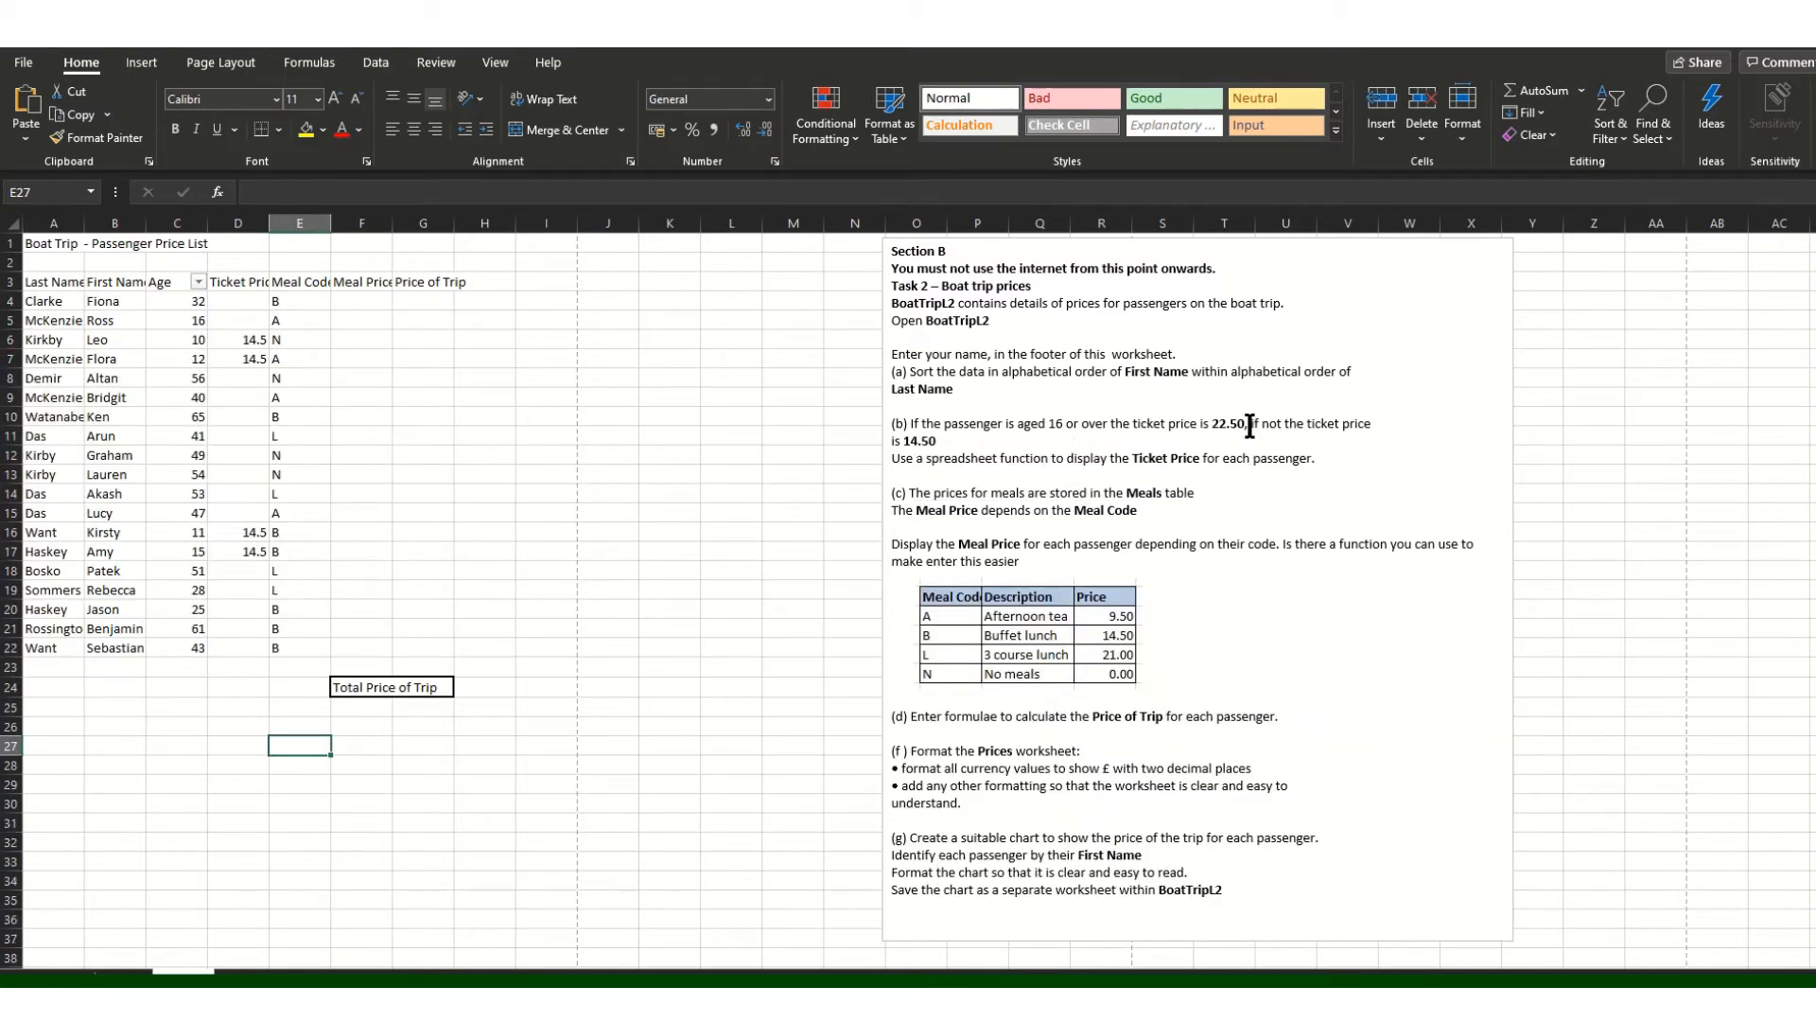
drag(1213, 425, 1245, 427)
key(ctrl+c)
Step: Paste the 22.50 adult ticket price into D4, D5 and D8 through D13
click(227, 299)
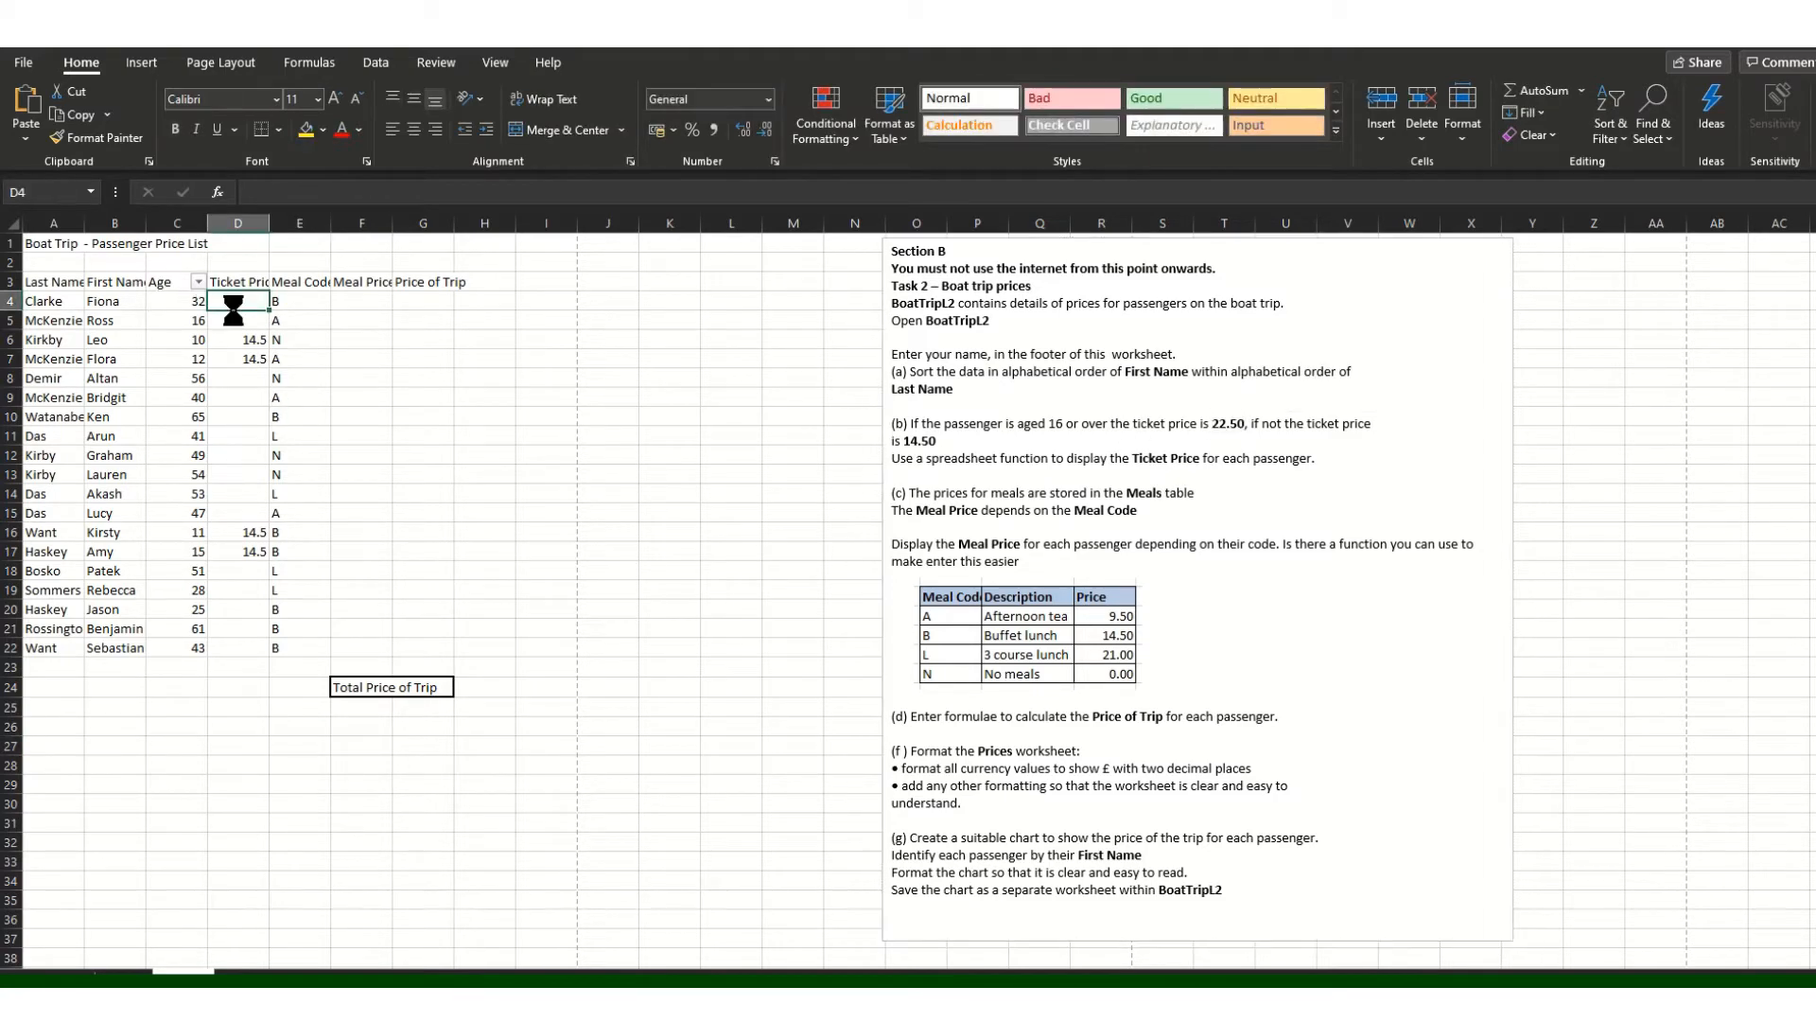
key(ctrl+v)
click(236, 321)
key(ctrl+v)
click(236, 377)
key(ctrl+v)
click(236, 397)
key(ctrl+v)
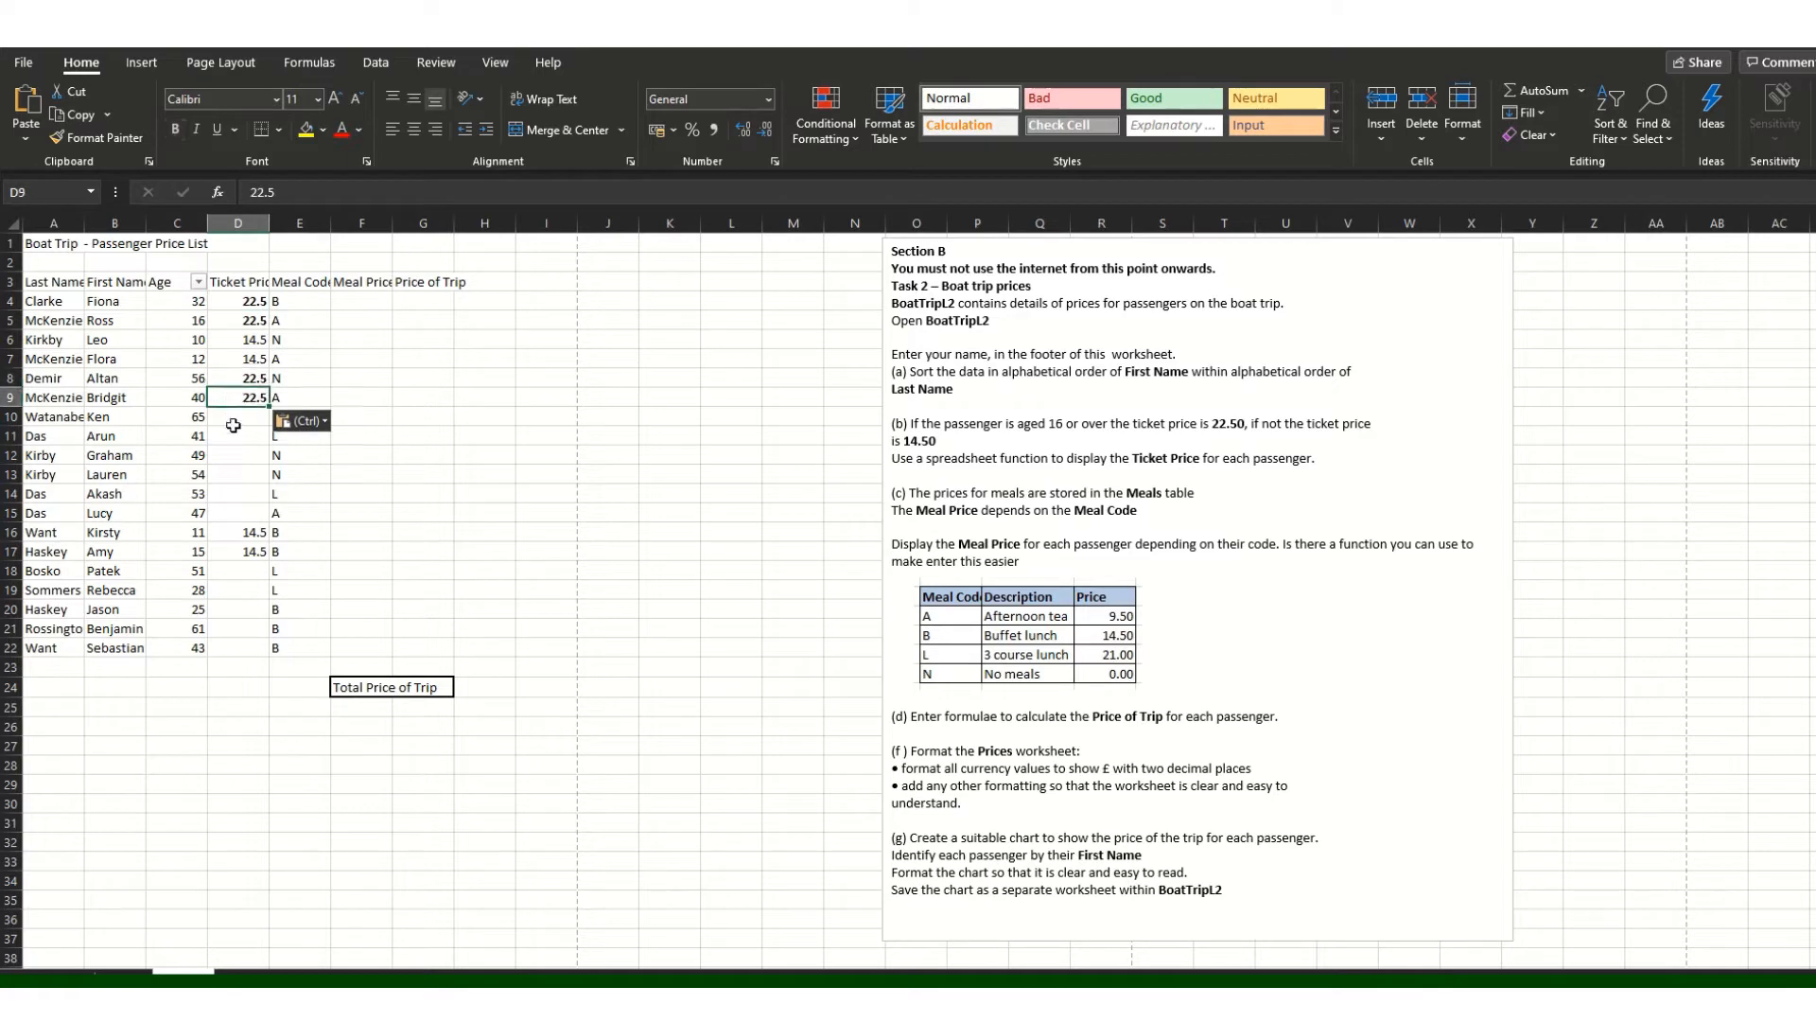
click(232, 416)
key(ctrl+v)
click(231, 435)
key(ctrl+v)
click(229, 456)
key(ctrl+v)
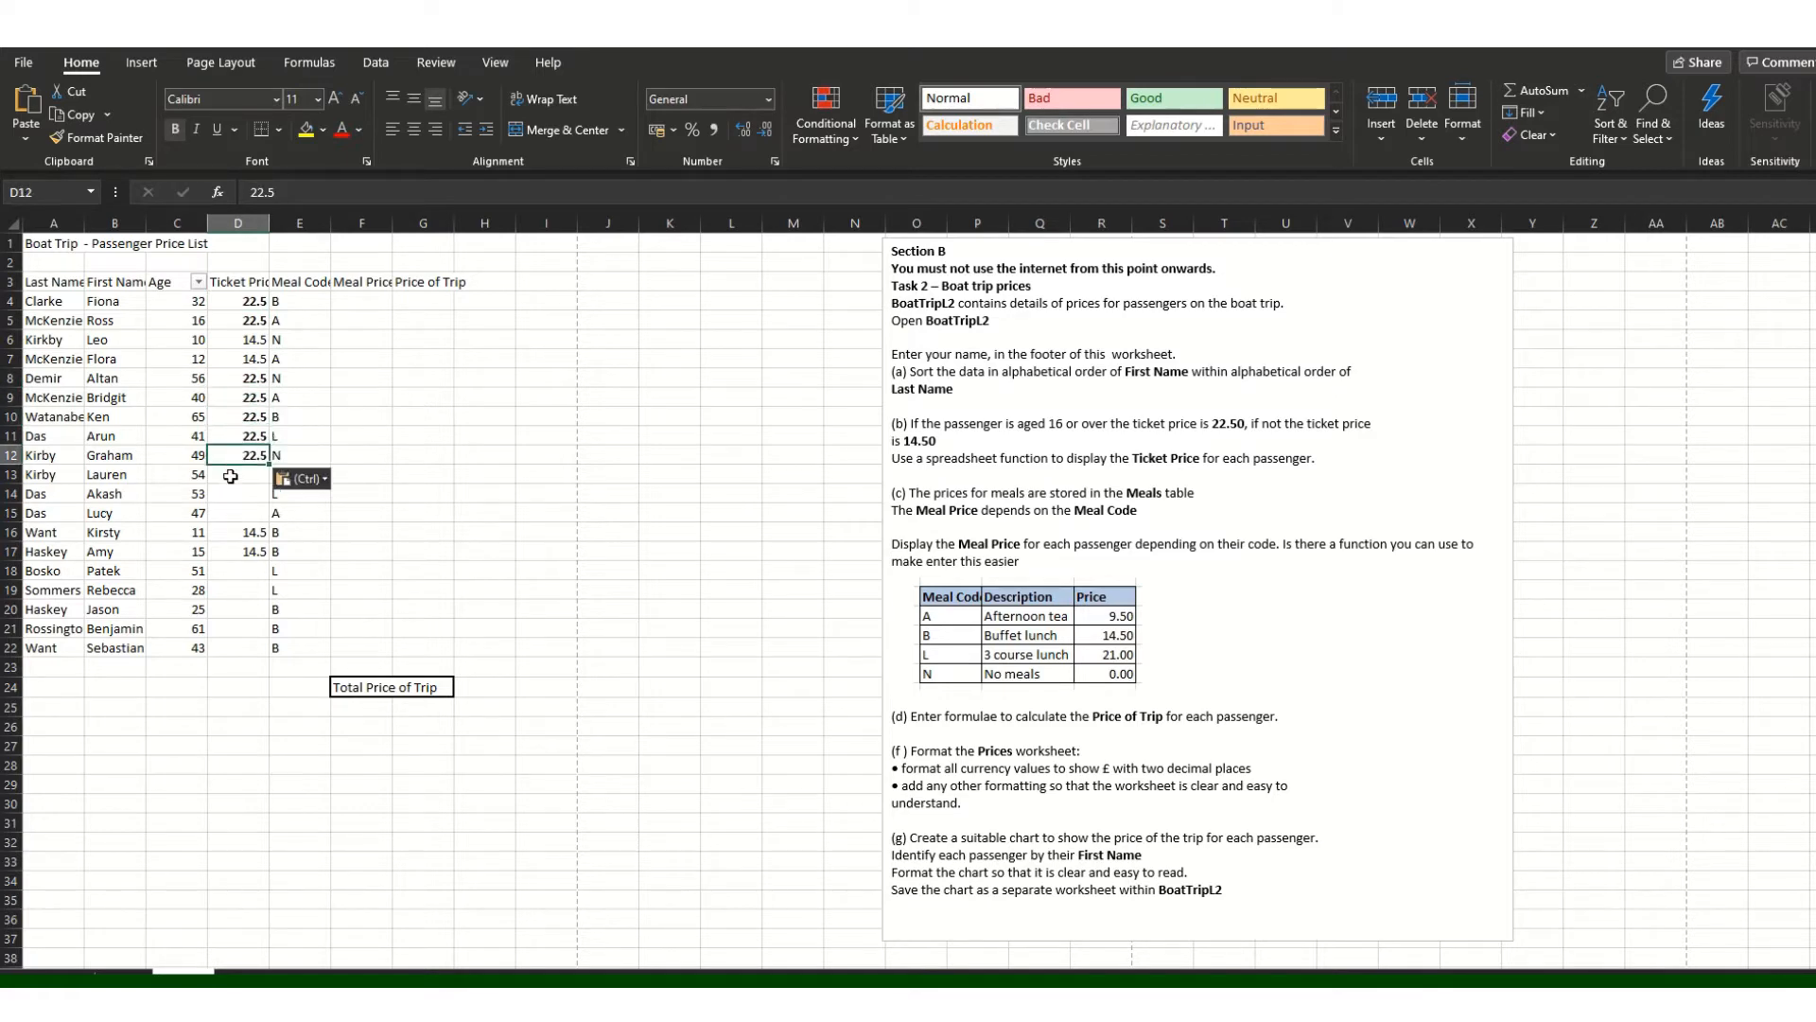
click(236, 474)
key(ctrl+v)
Step: Paste 22.50 into D14, D15 and D18 through D22, then select D4:D22
click(233, 513)
key(ctrl+v)
click(243, 488)
key(ctrl+v)
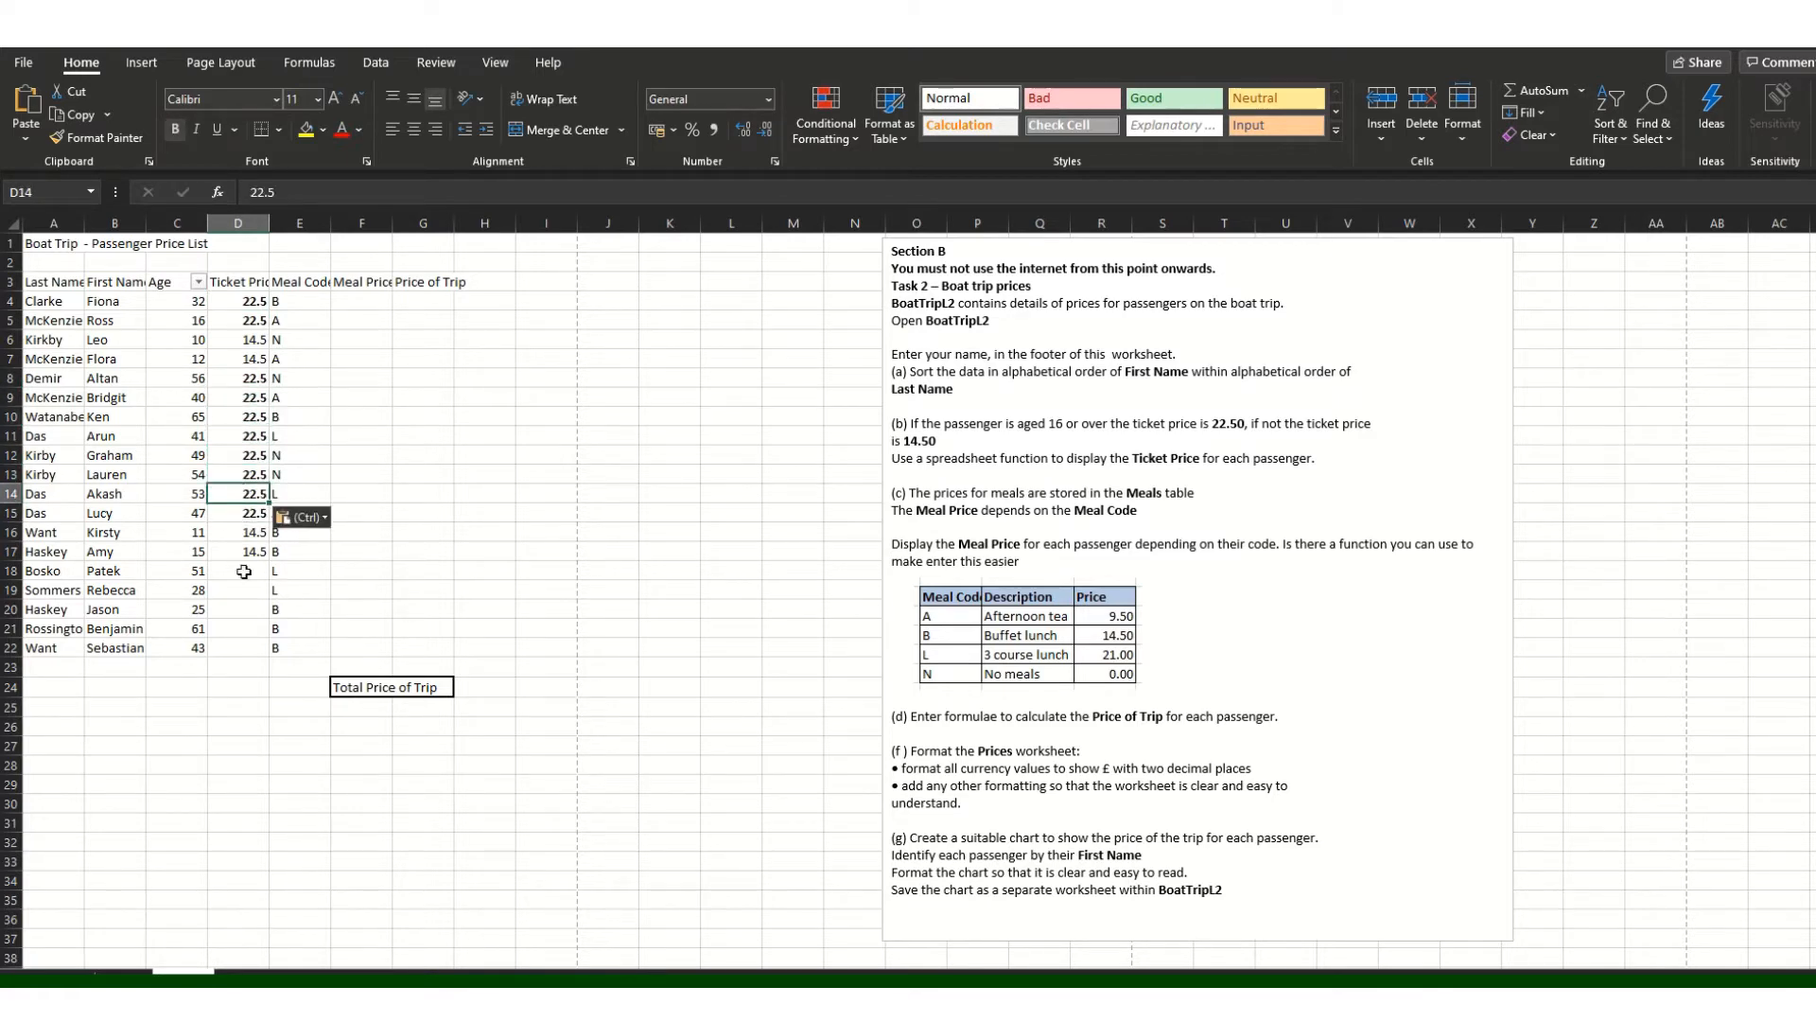
click(238, 572)
key(ctrl+v)
click(236, 590)
key(ctrl+v)
click(235, 610)
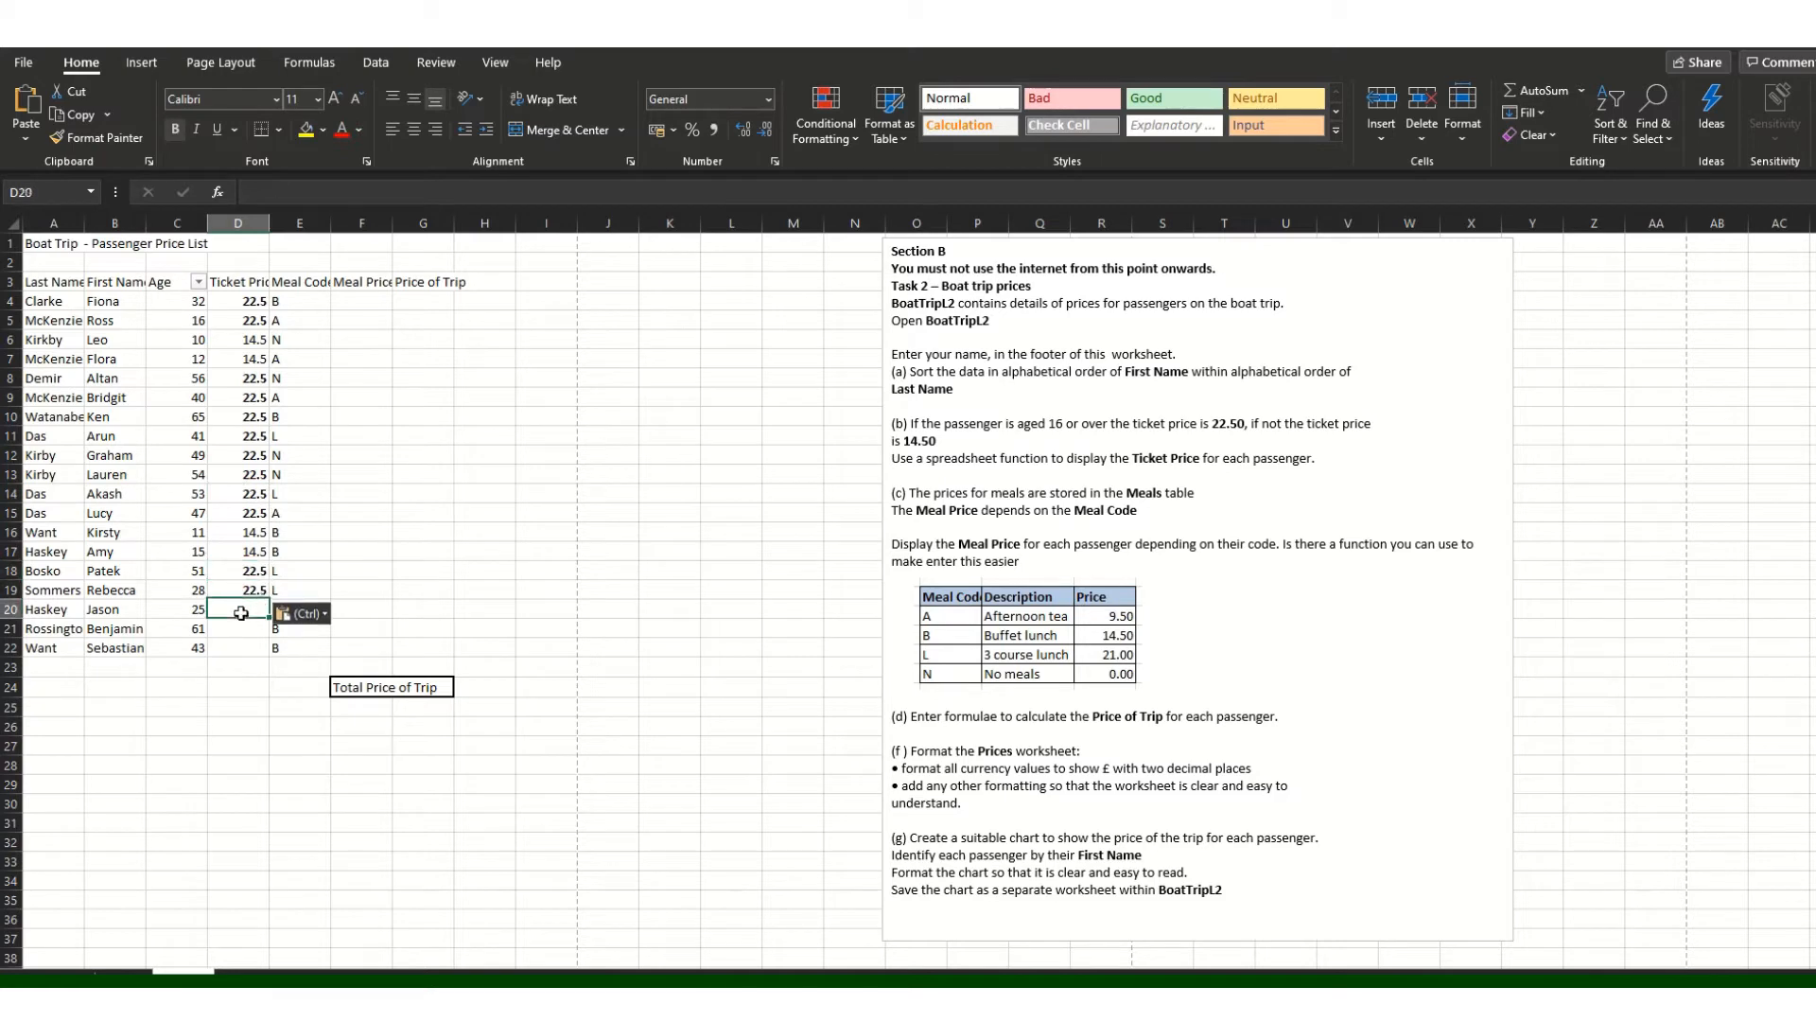
key(ctrl+v)
click(234, 630)
key(ctrl+v)
click(224, 653)
key(ctrl+v)
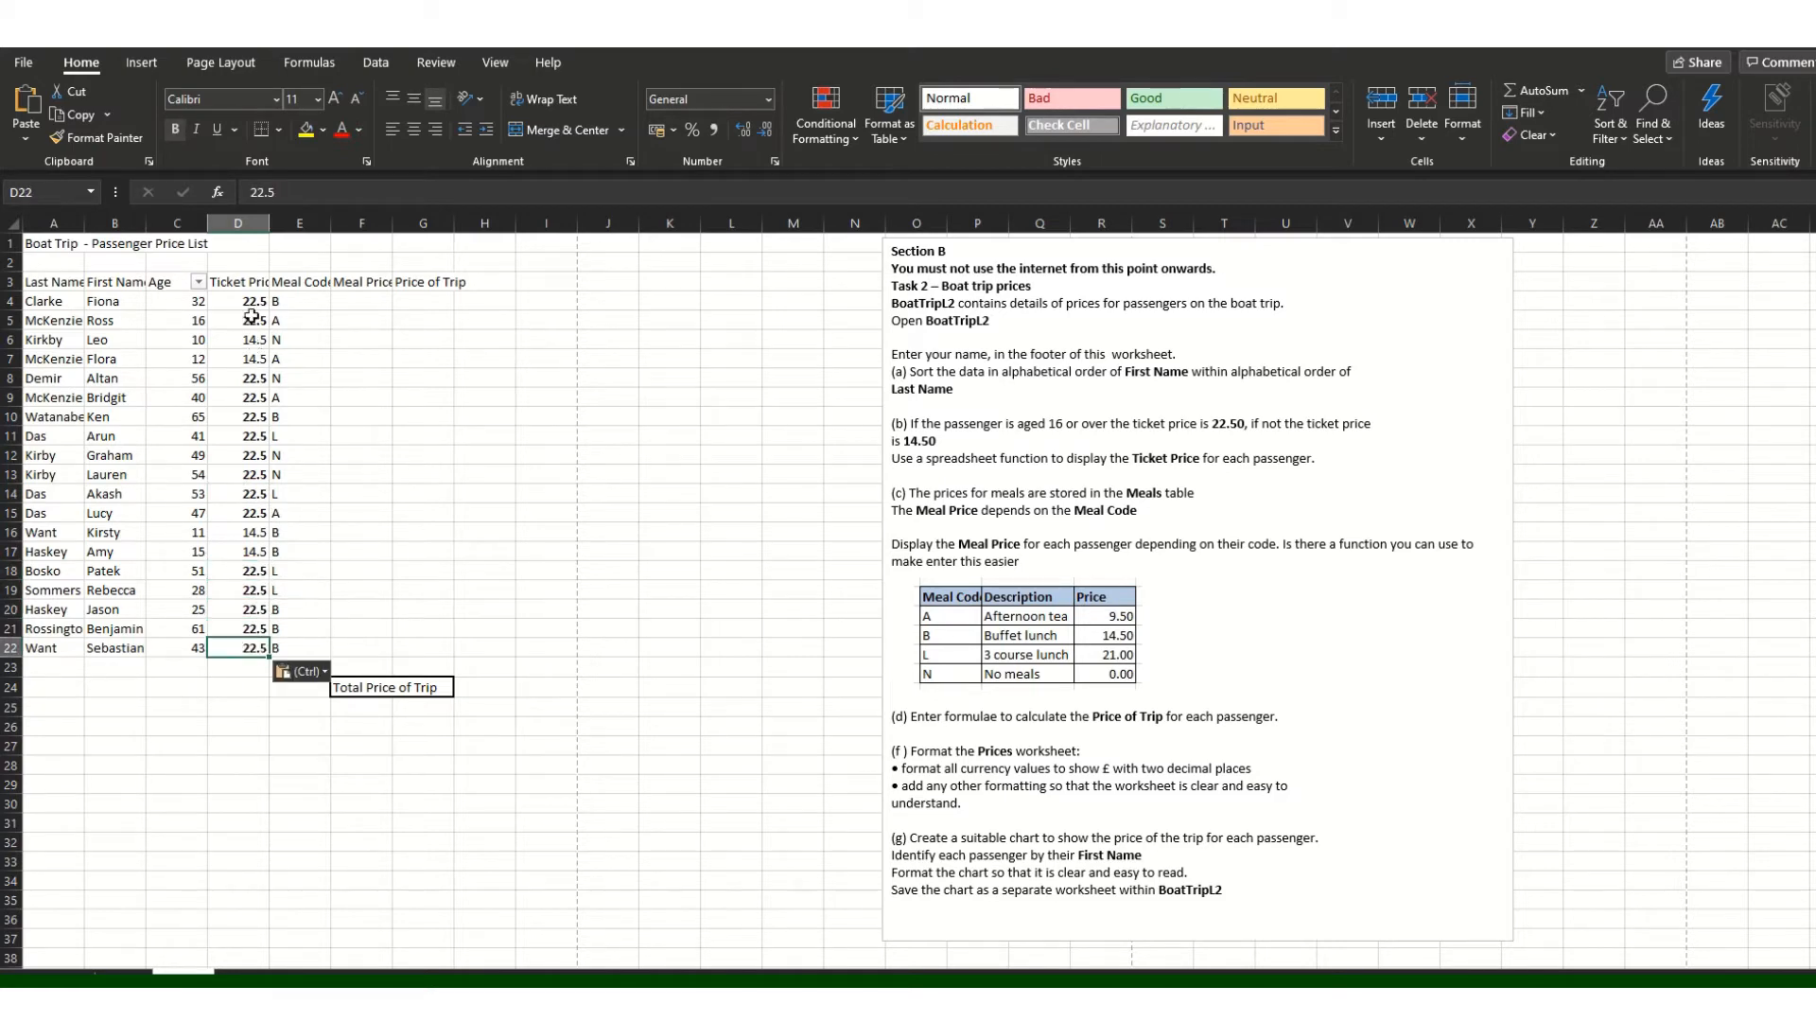
drag(250, 302, 242, 650)
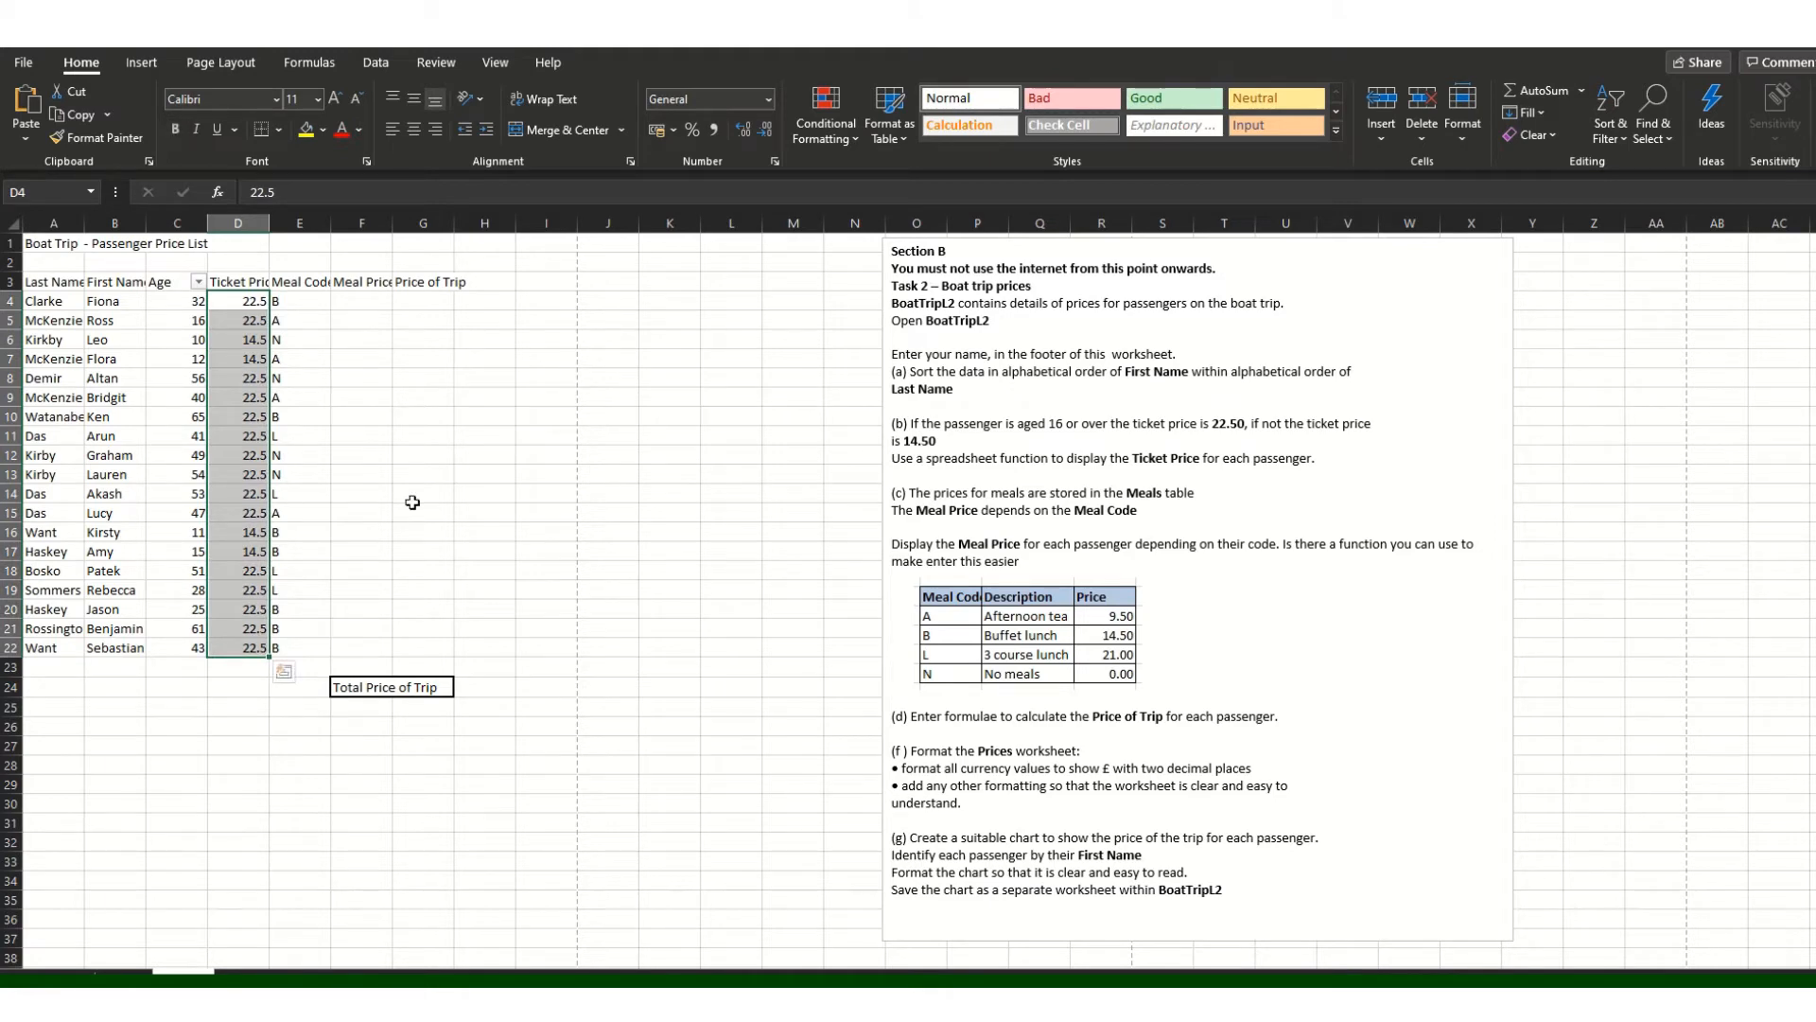
click(1236, 613)
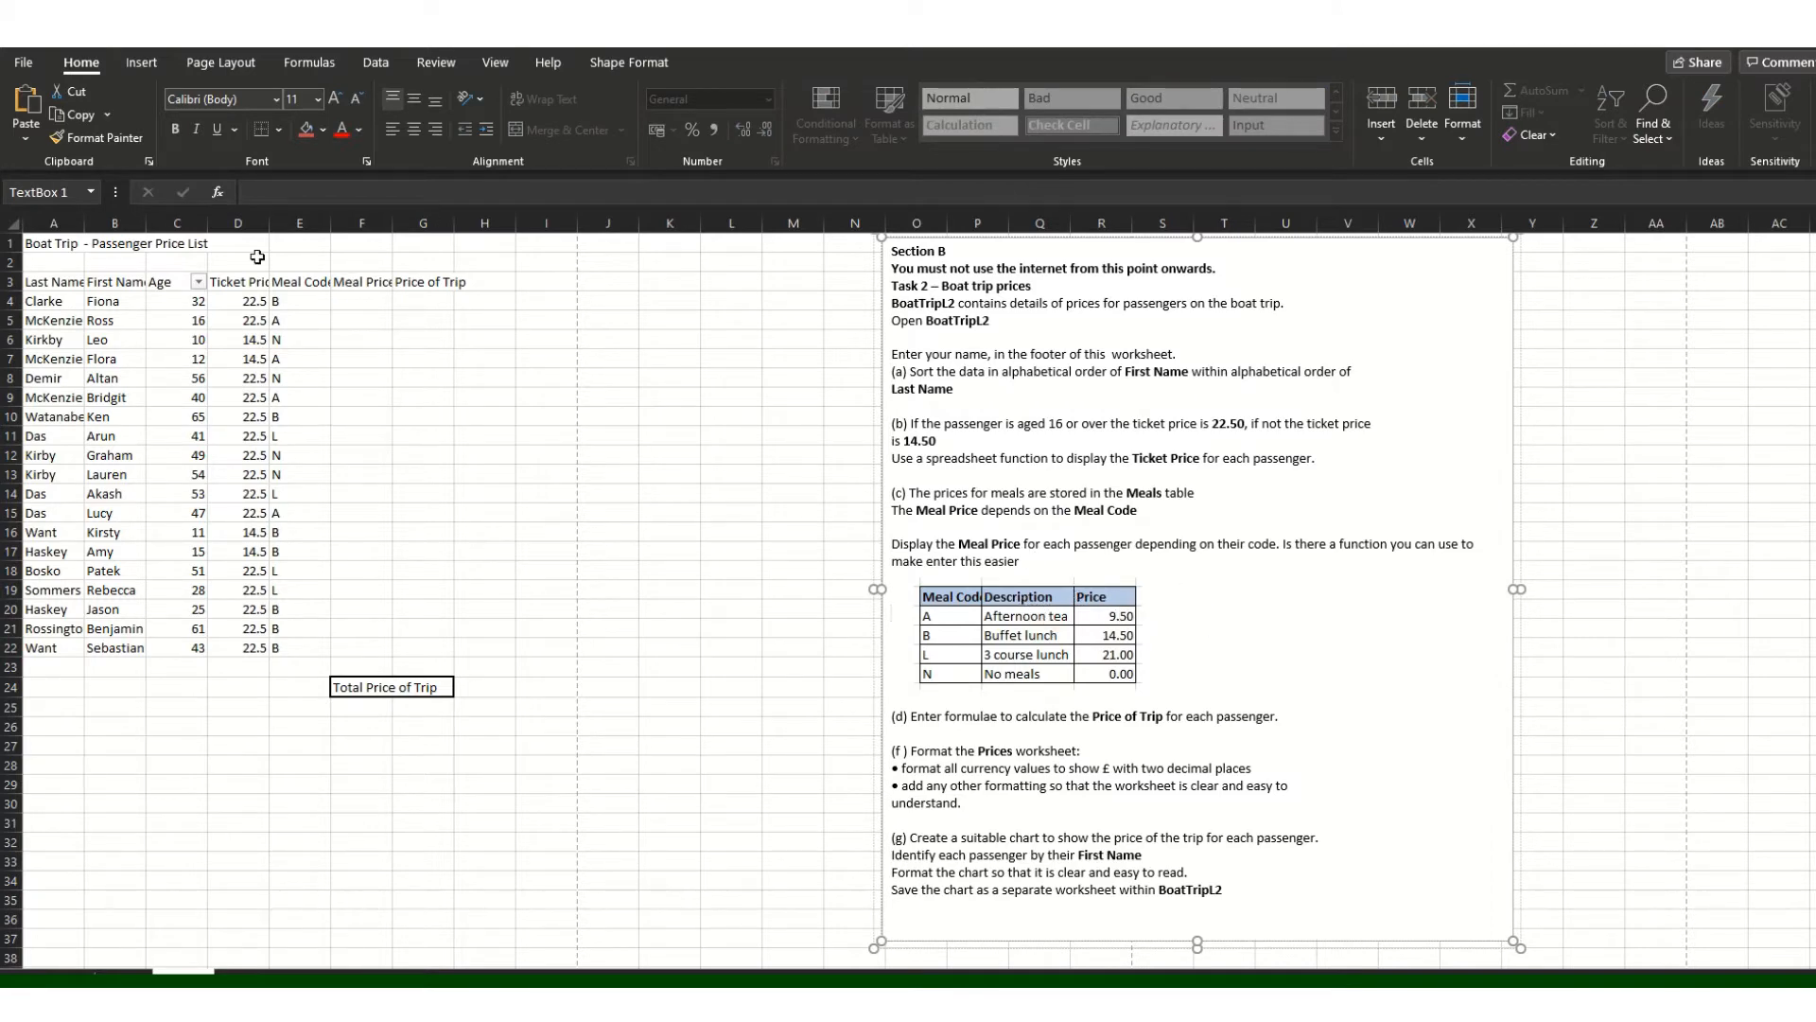
Step: Filter the header row so only Meal Code A passengers show
click(295, 281)
click(337, 285)
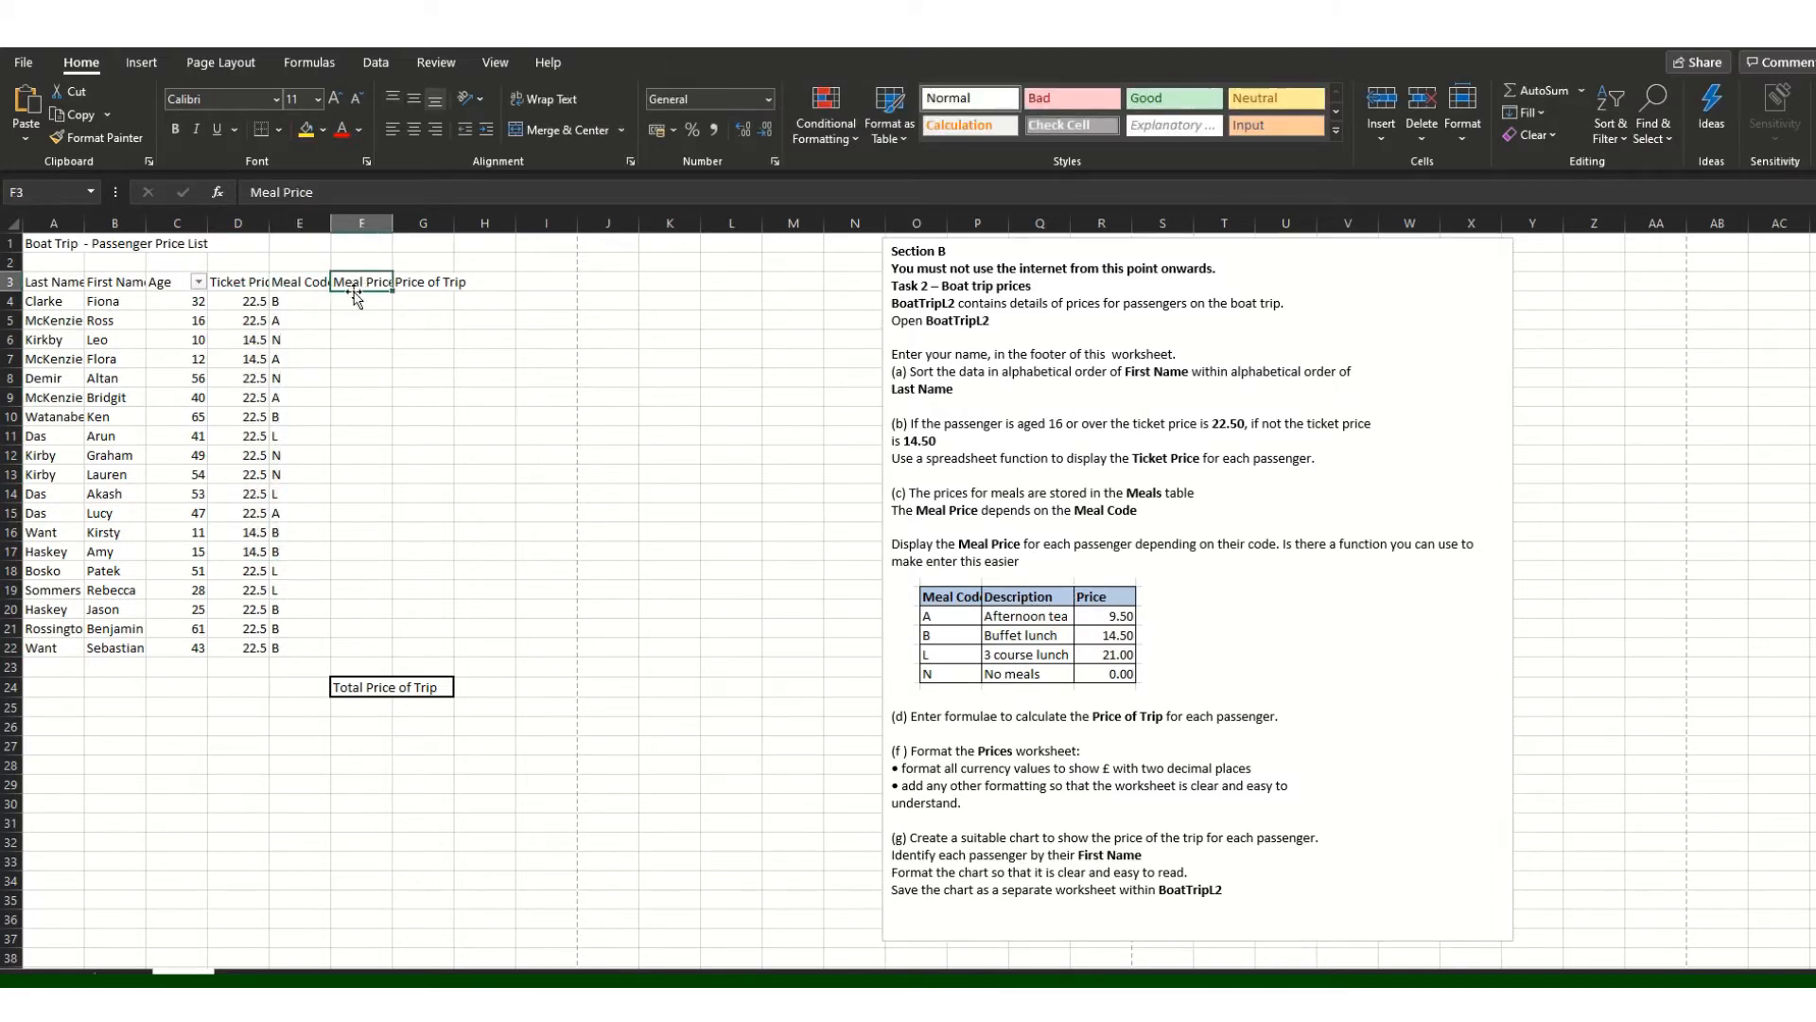
click(297, 288)
click(1650, 142)
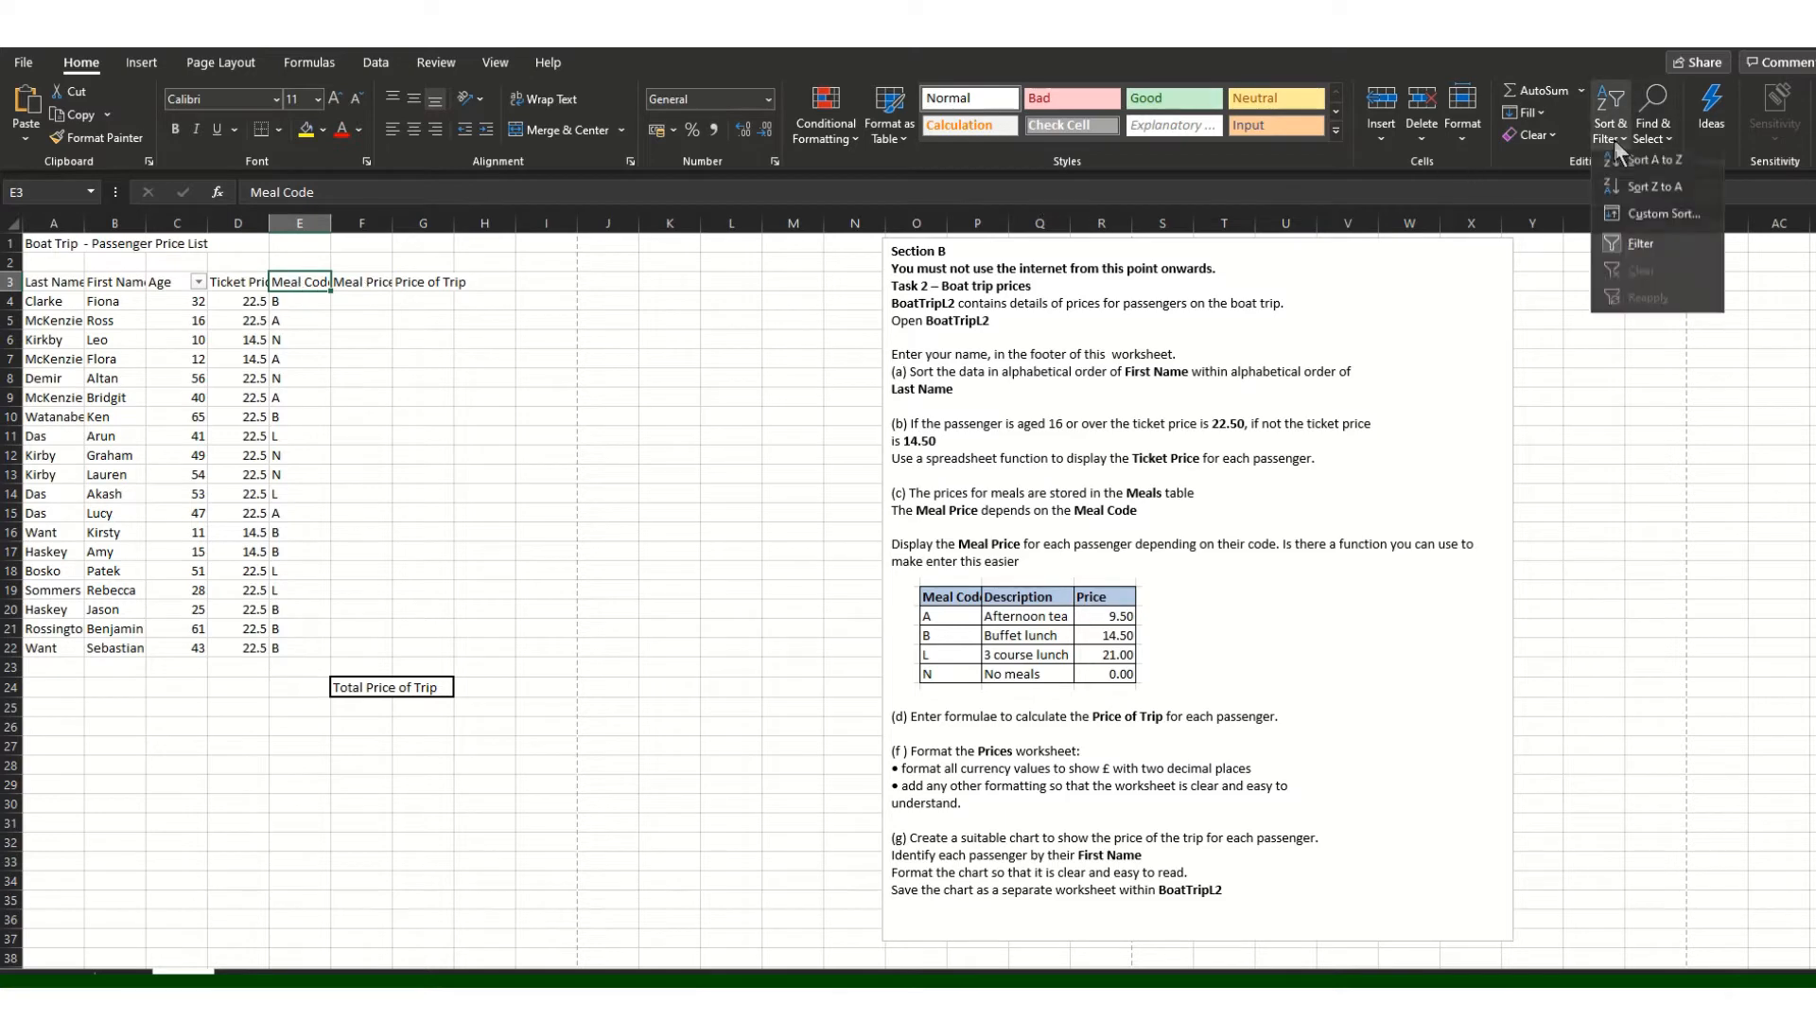
key(Escape)
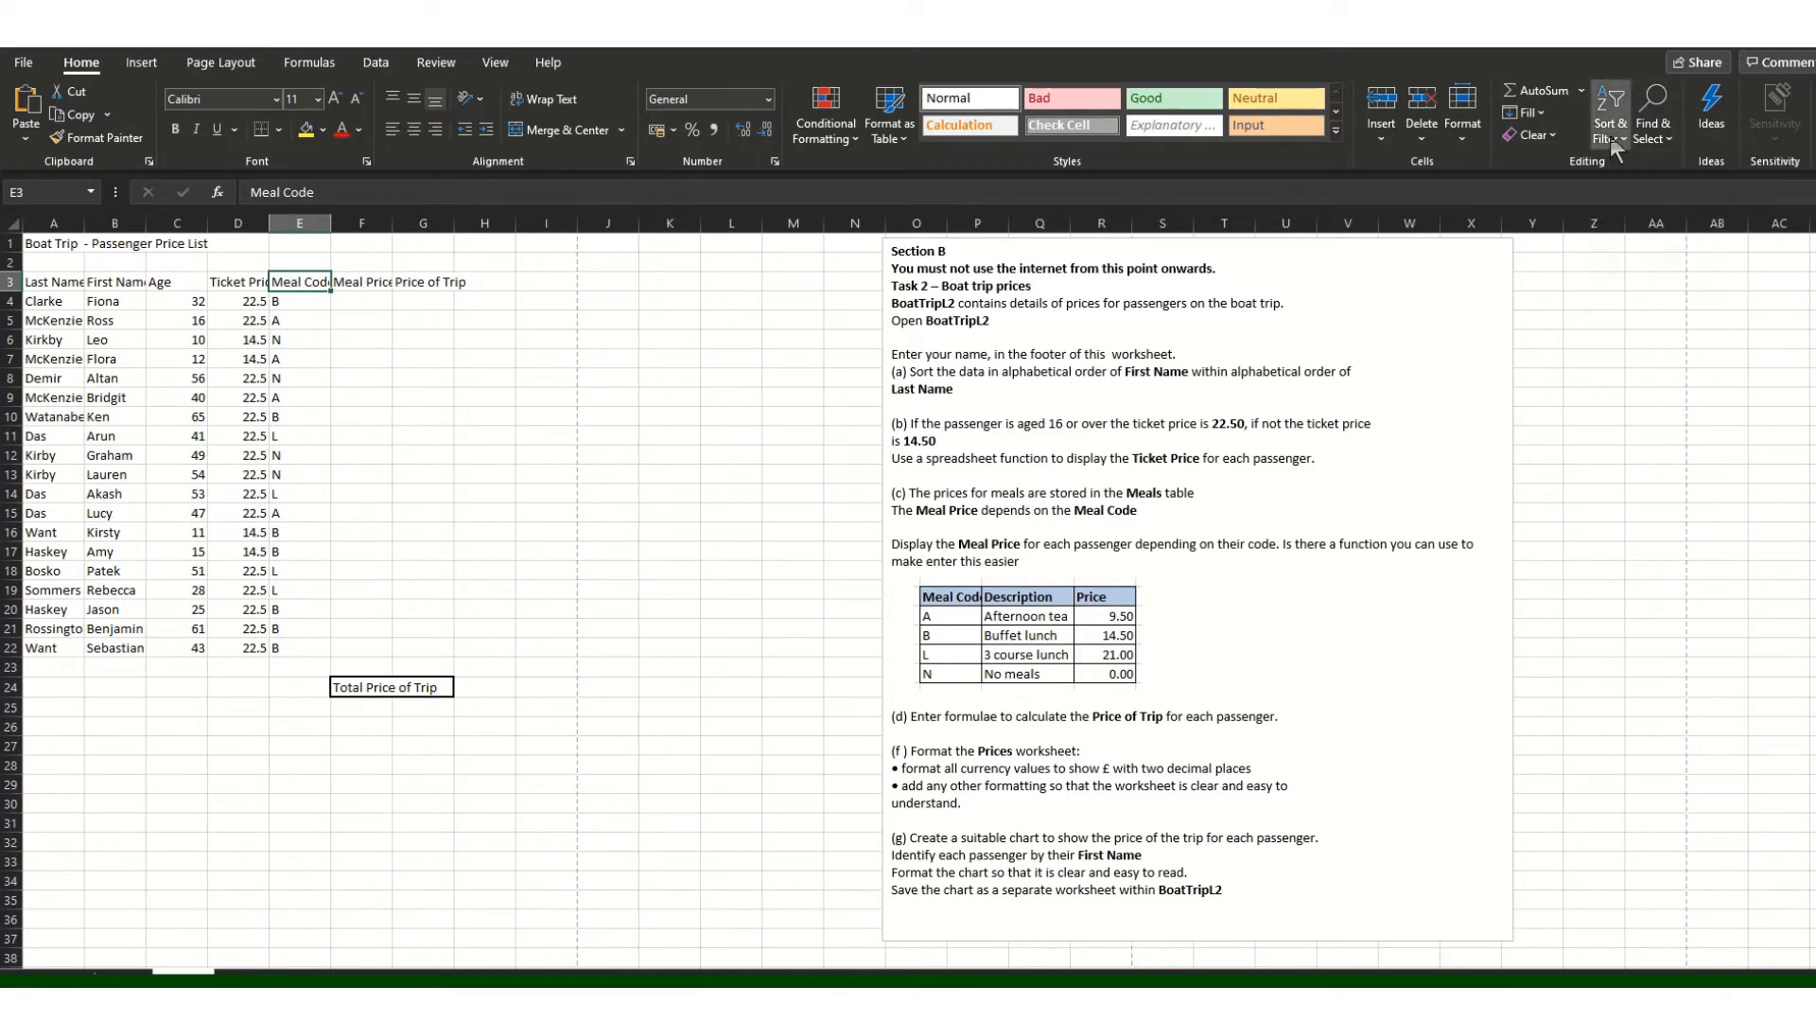
click(1611, 128)
click(1641, 254)
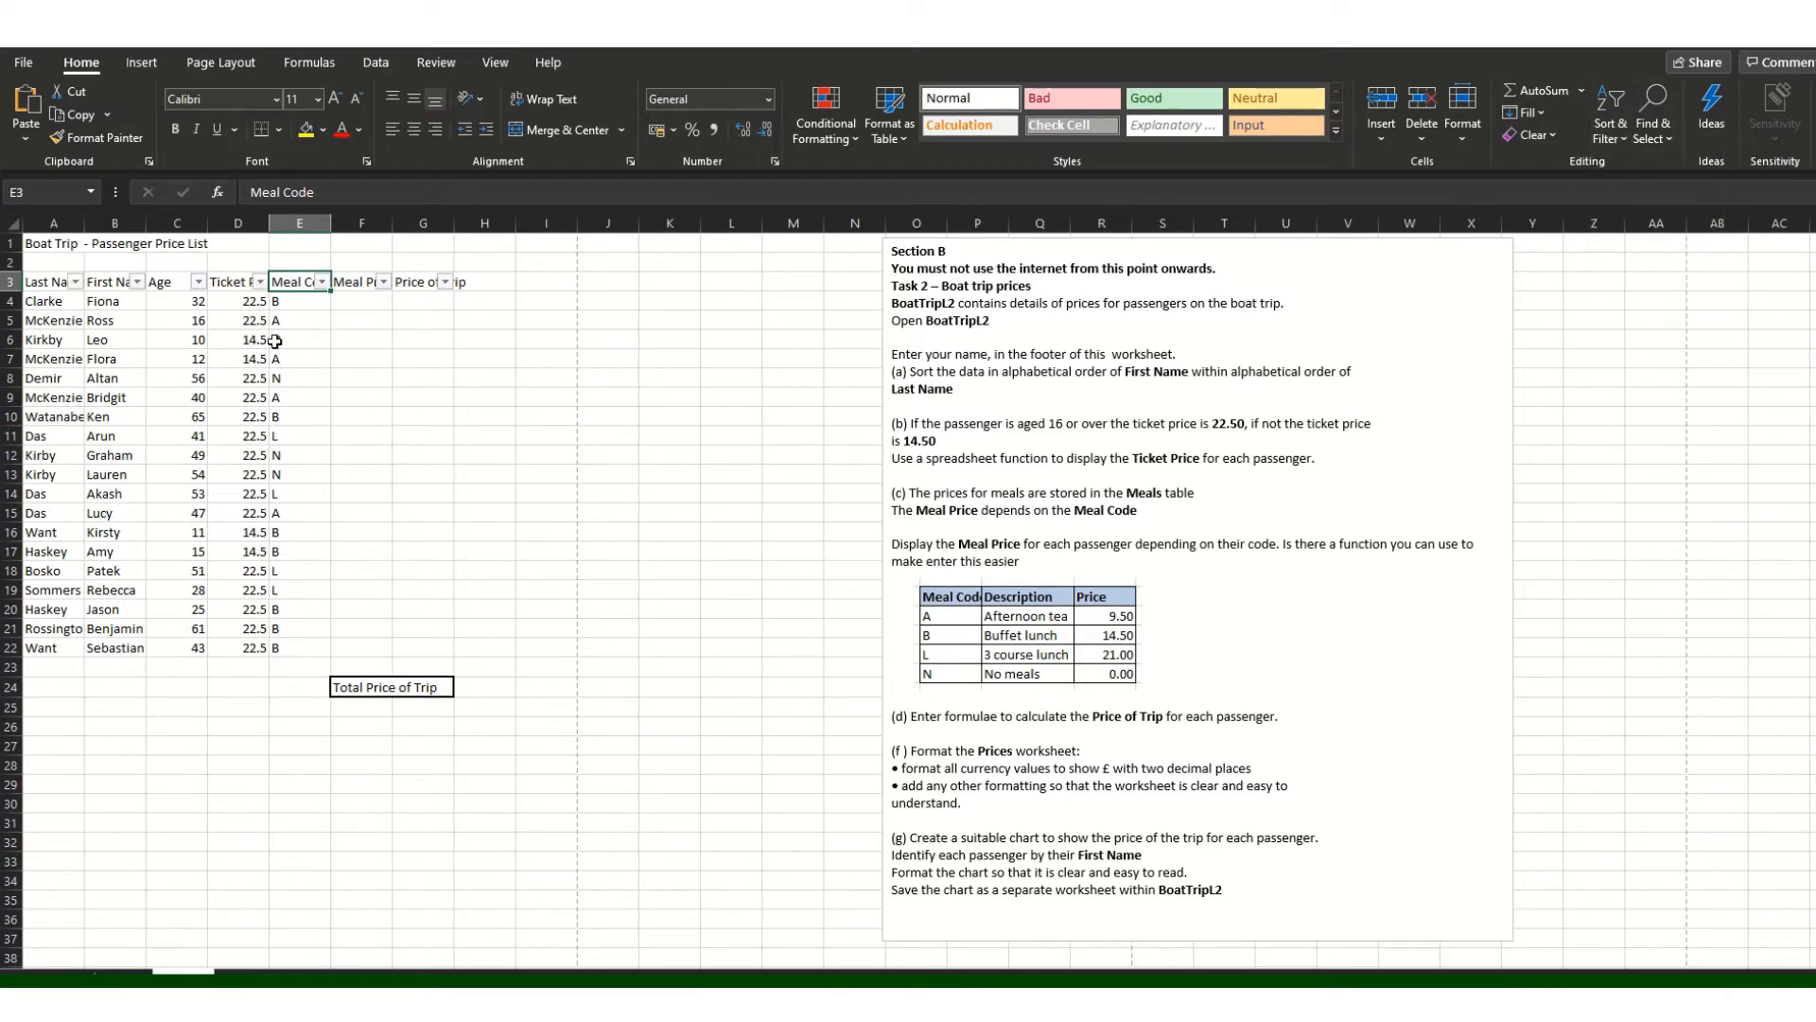
click(322, 282)
click(133, 508)
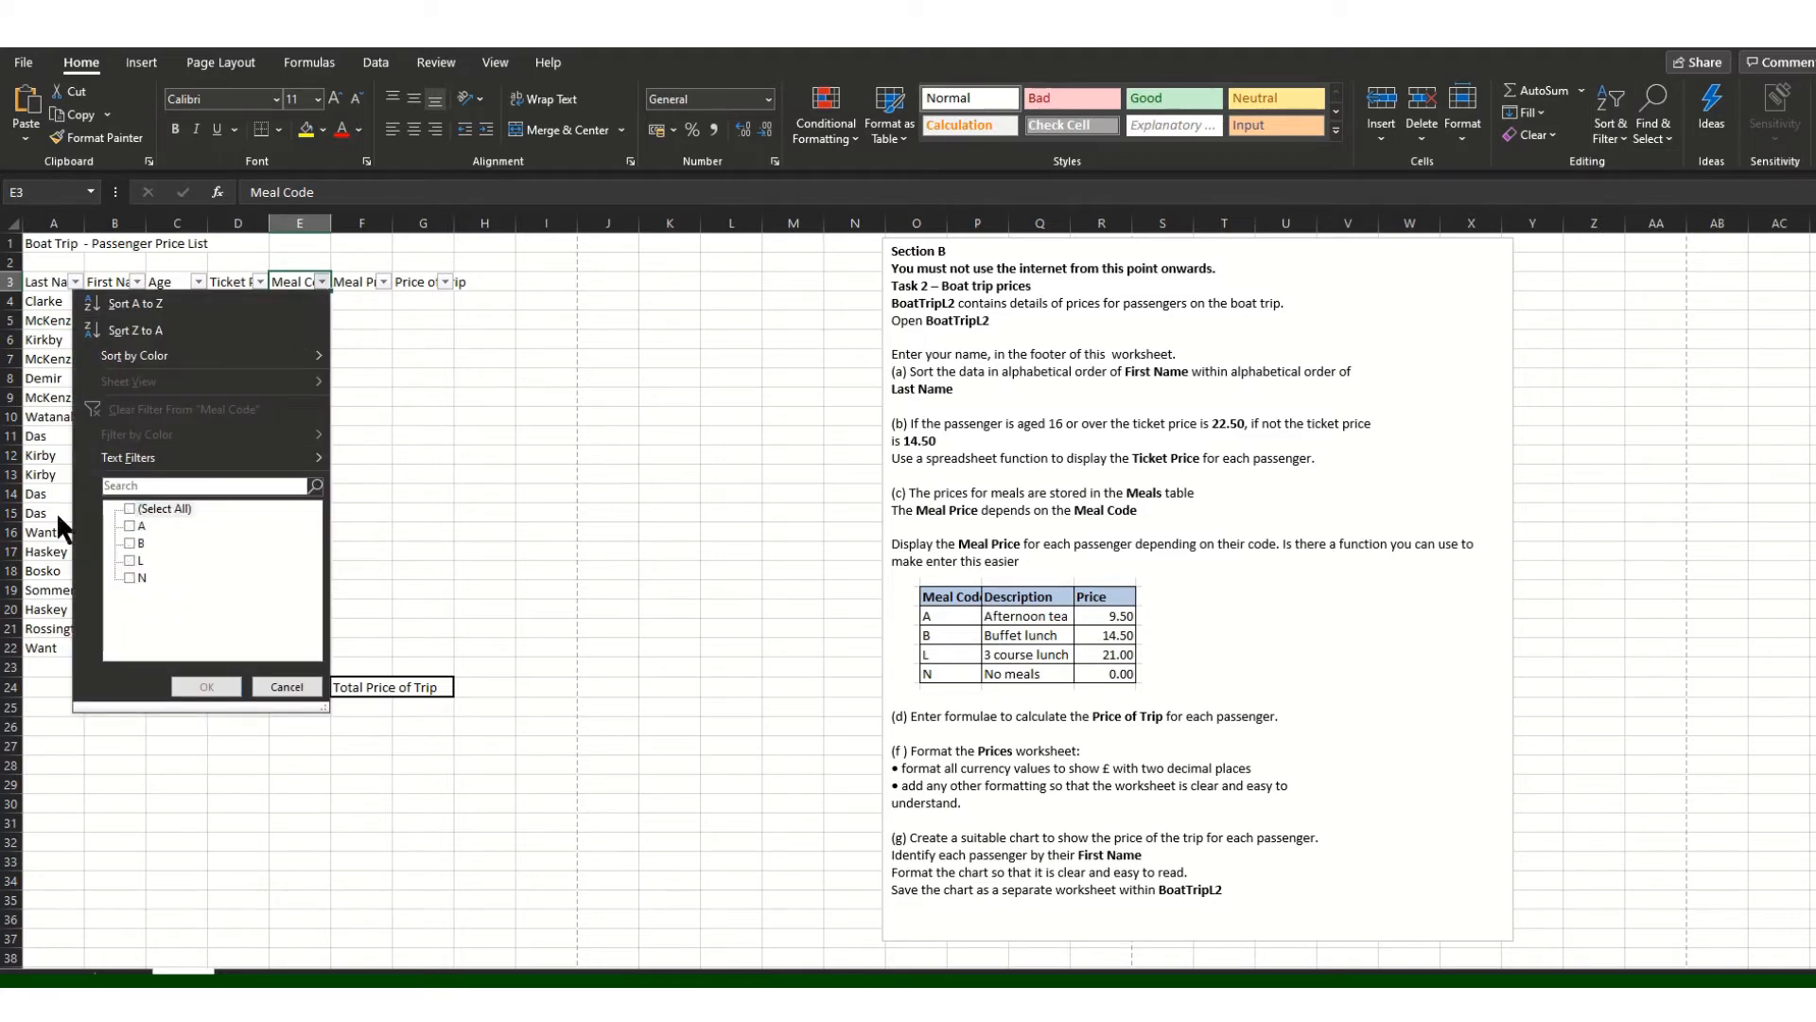
click(129, 526)
click(206, 686)
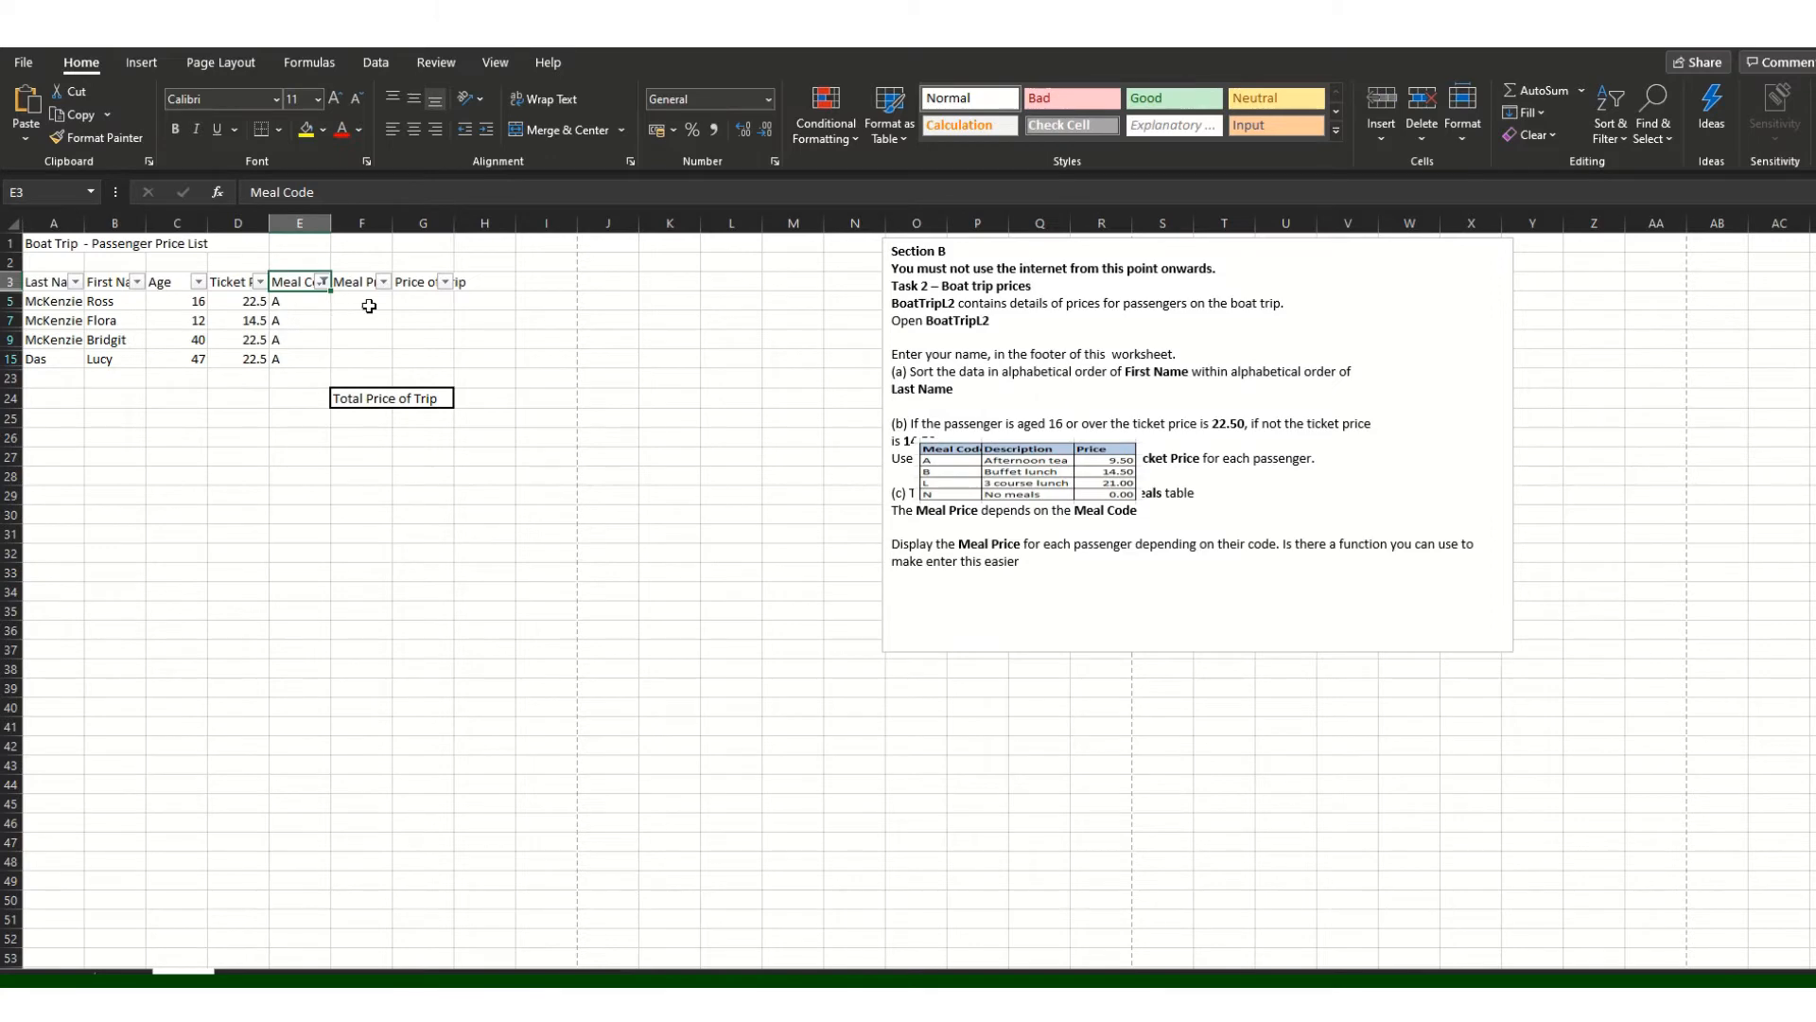
Step: Enter a 9.50 meal price in F5 and copy it to F7, F9 and F15
click(282, 301)
click(367, 299)
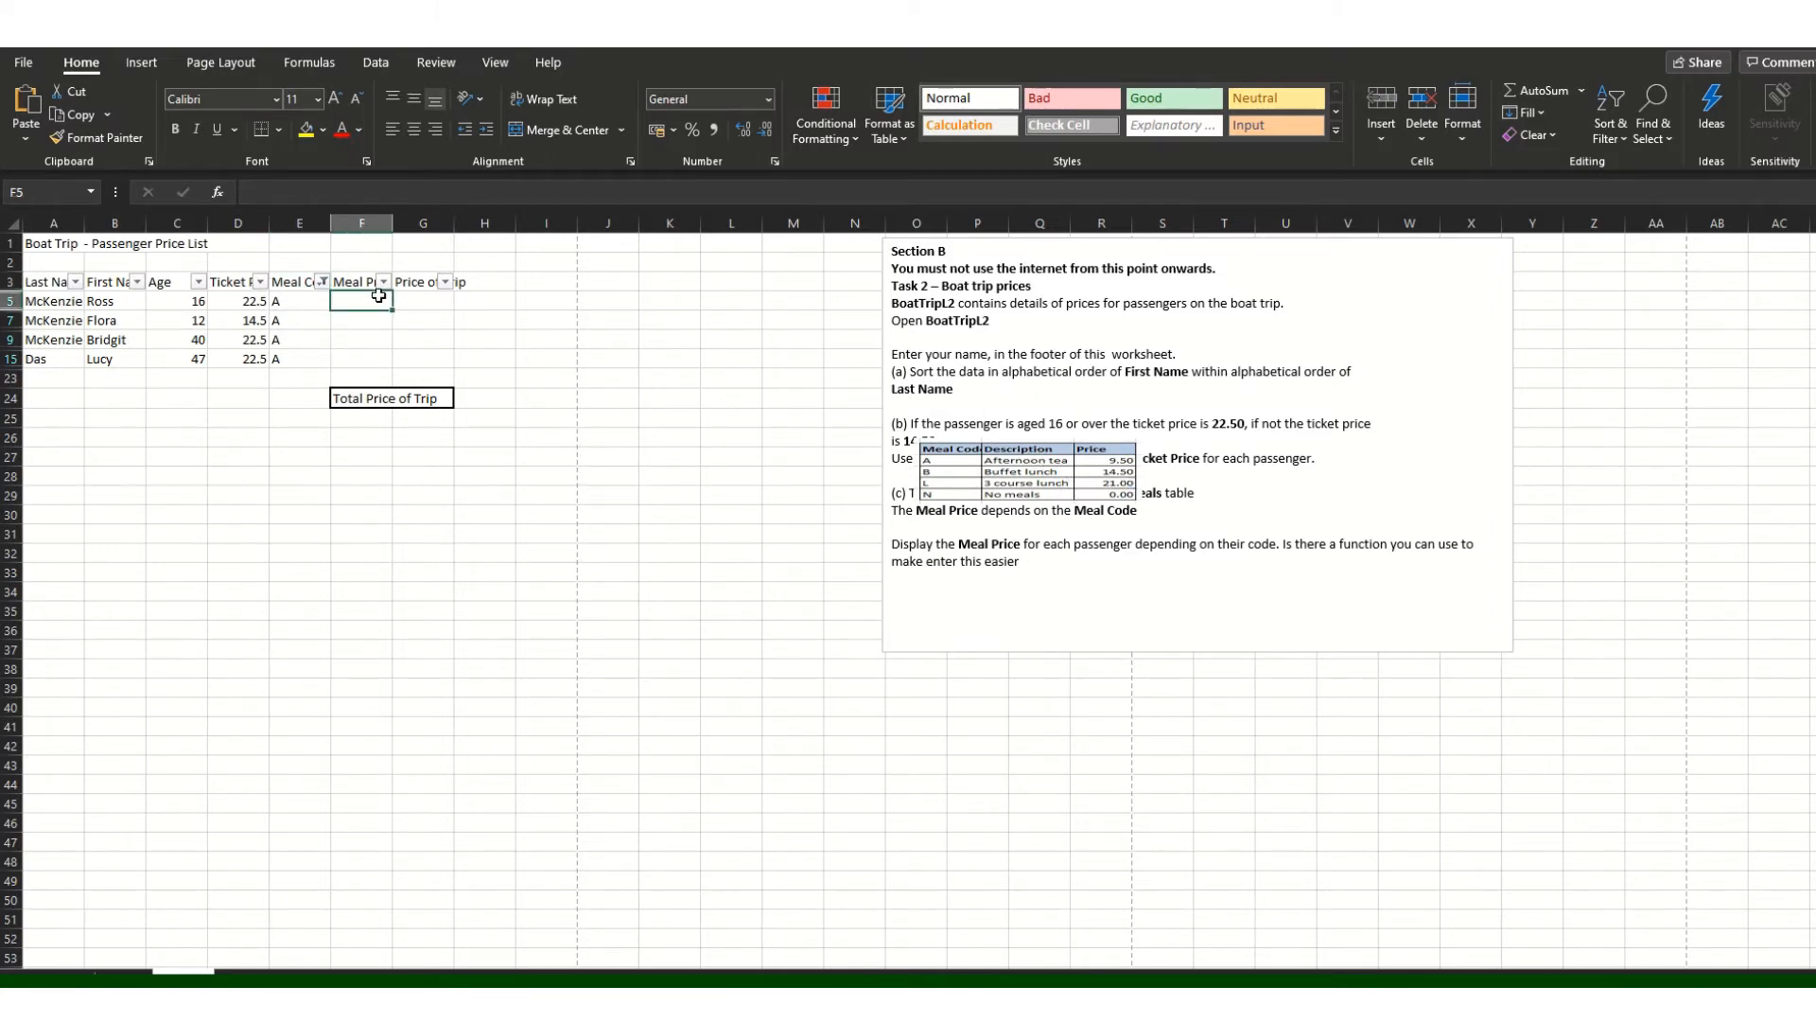
text(9.50)
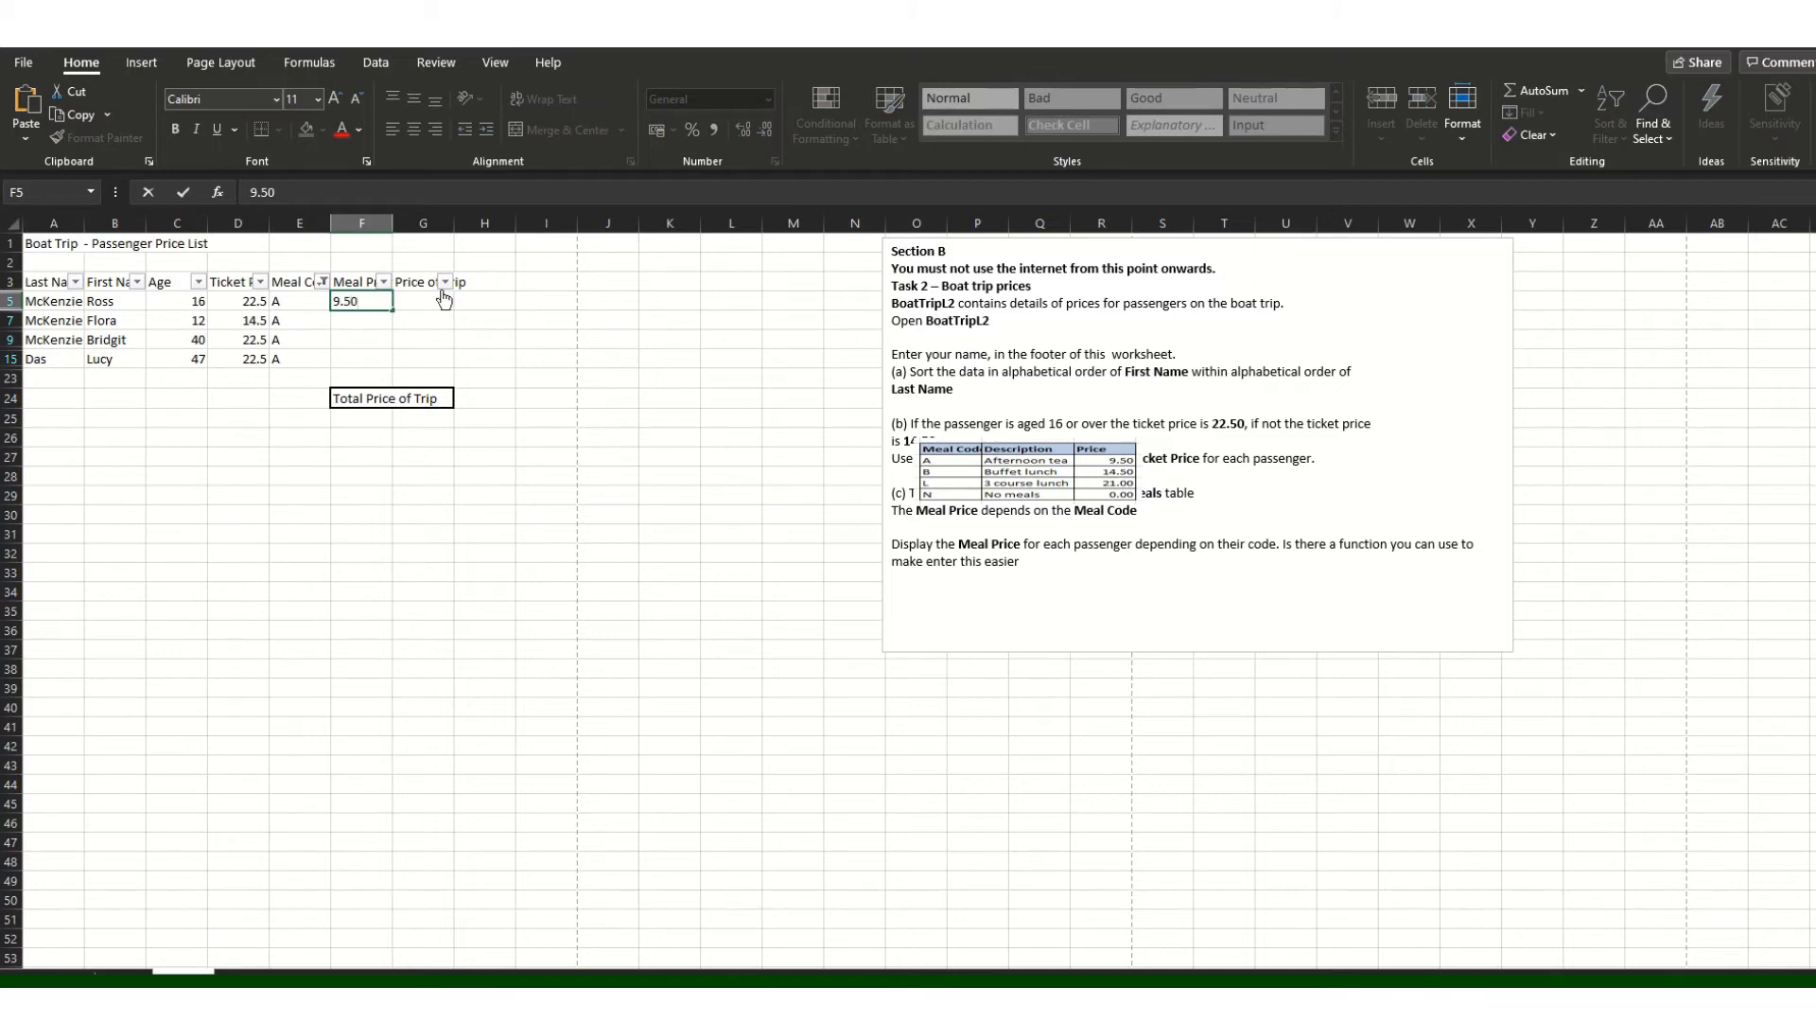
key(Return)
click(364, 300)
key(ctrl+c)
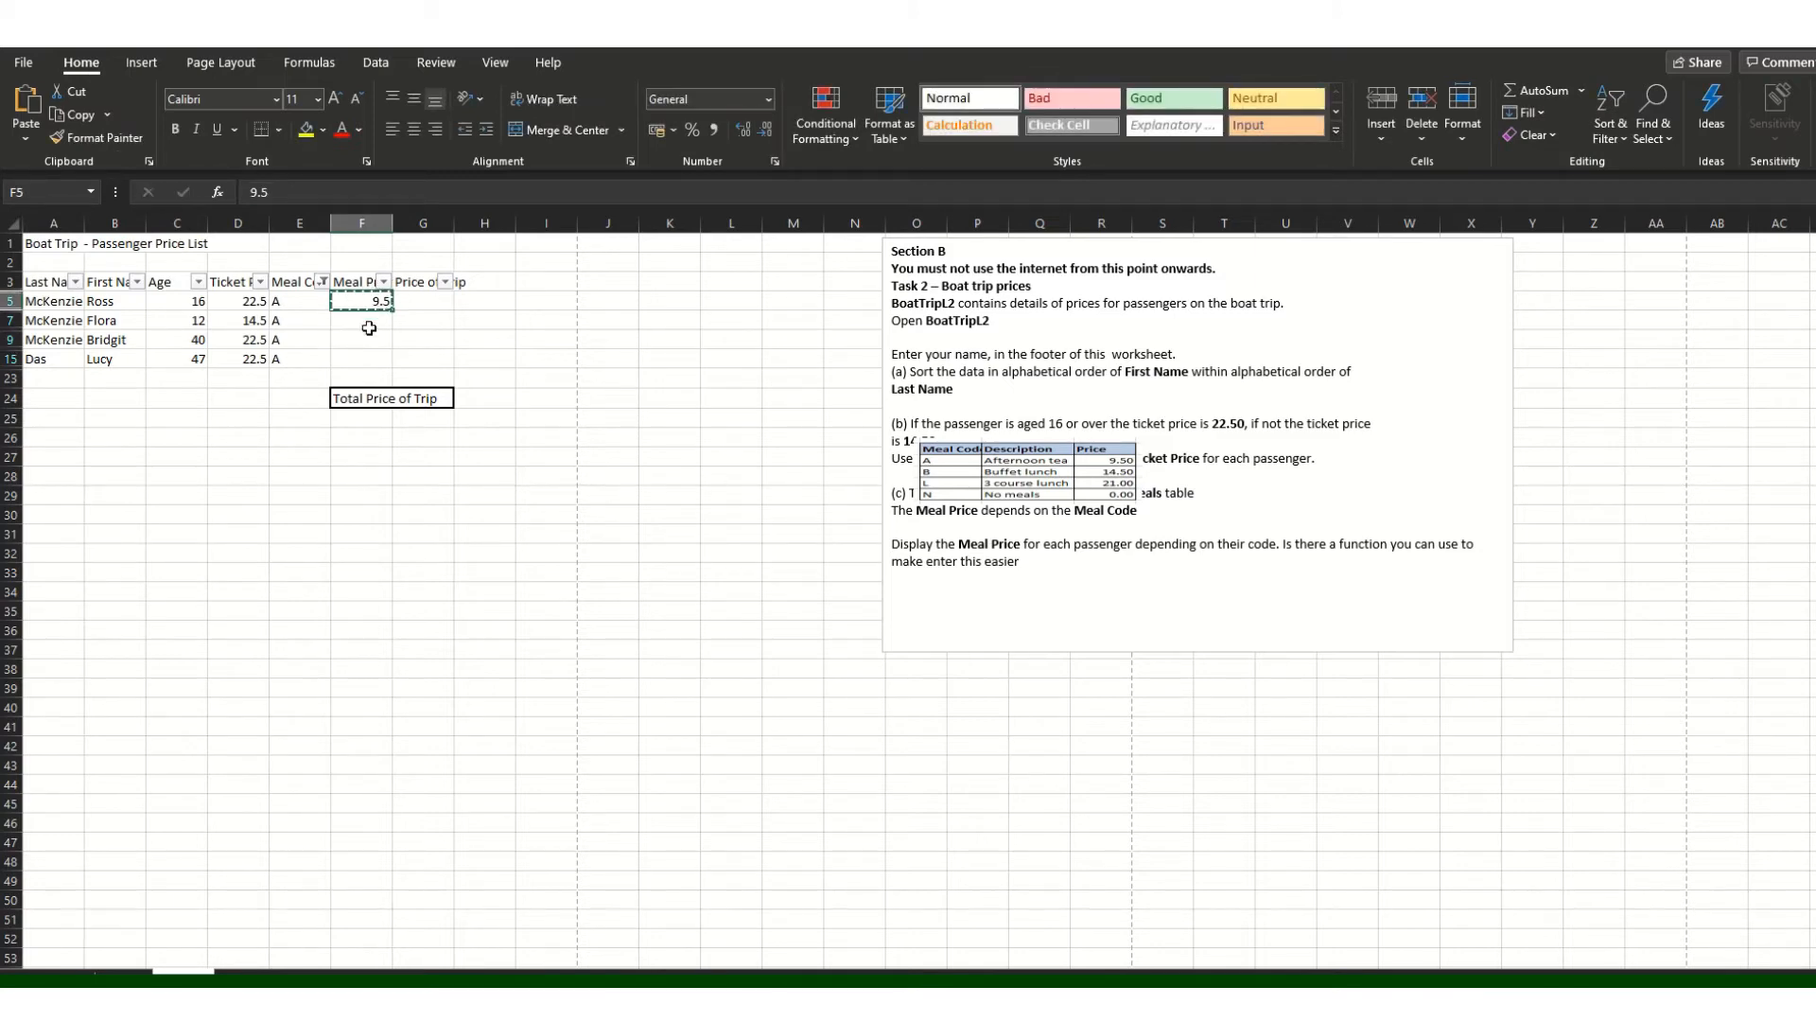
click(367, 320)
key(ctrl+v)
click(371, 339)
key(ctrl+v)
click(375, 356)
key(ctrl+v)
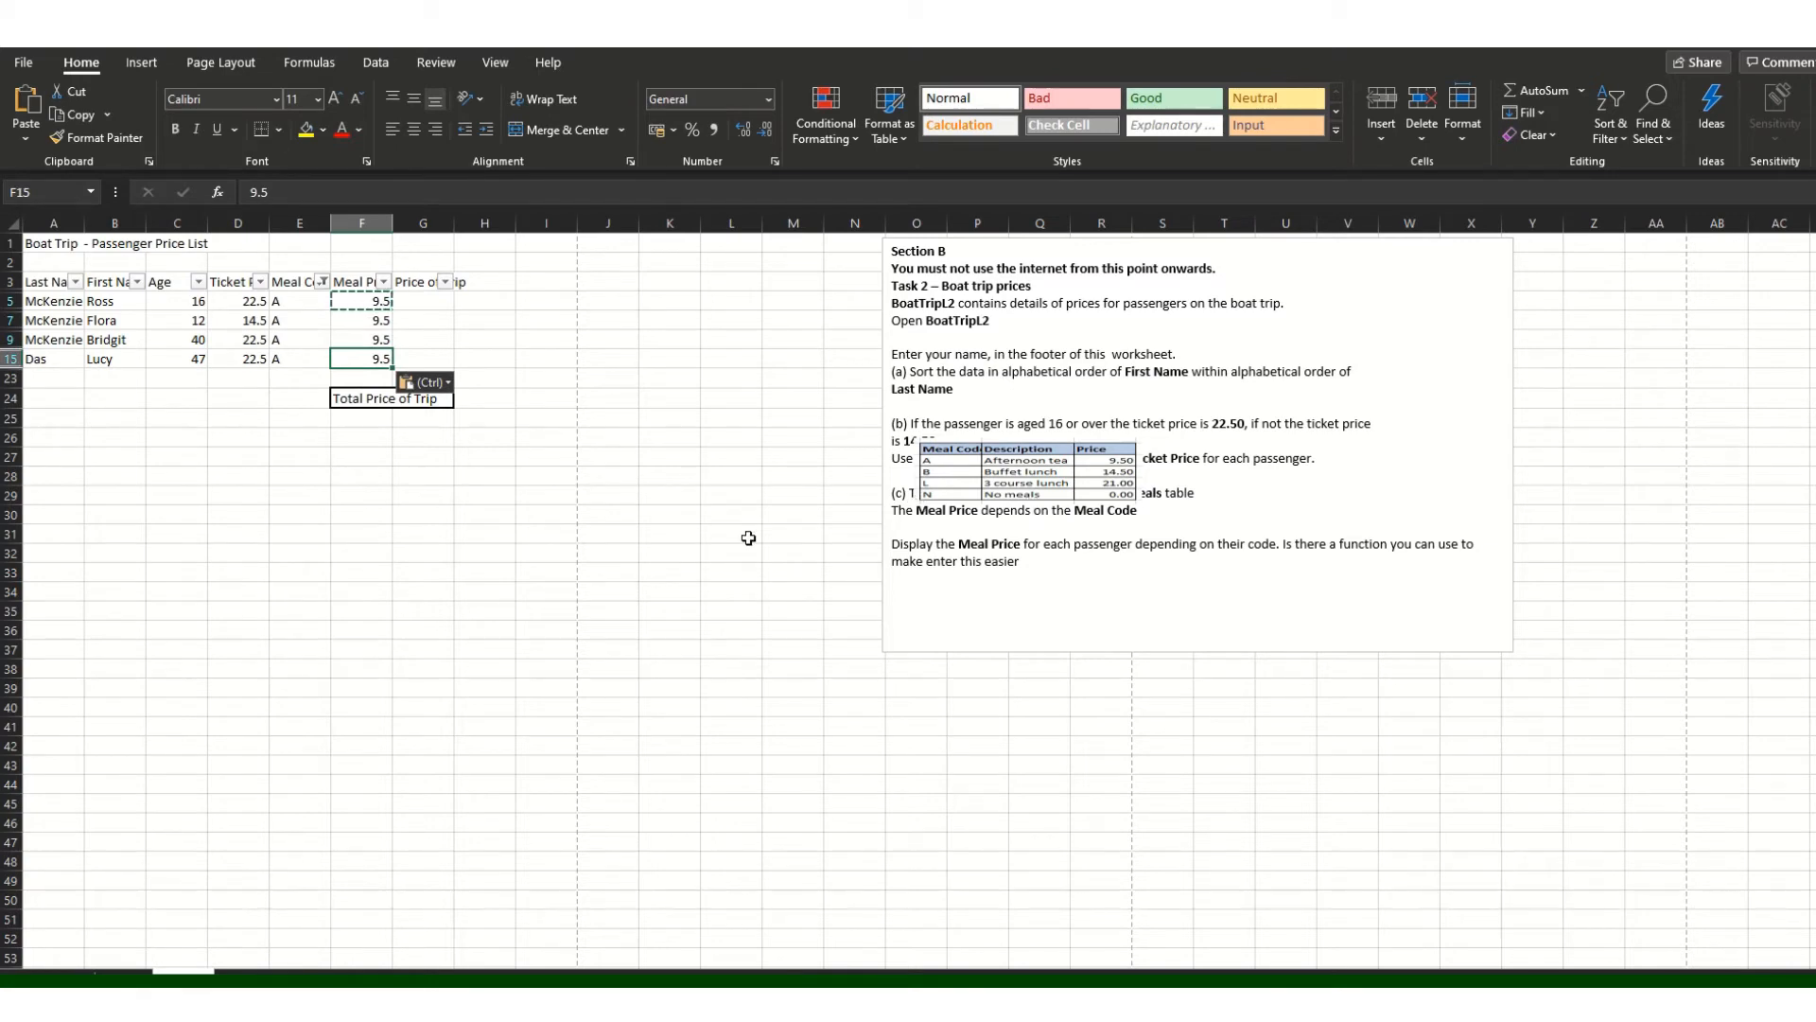
Step: Open and close the Meal Price filter options, leaving the Meal Code A filter in place
click(384, 282)
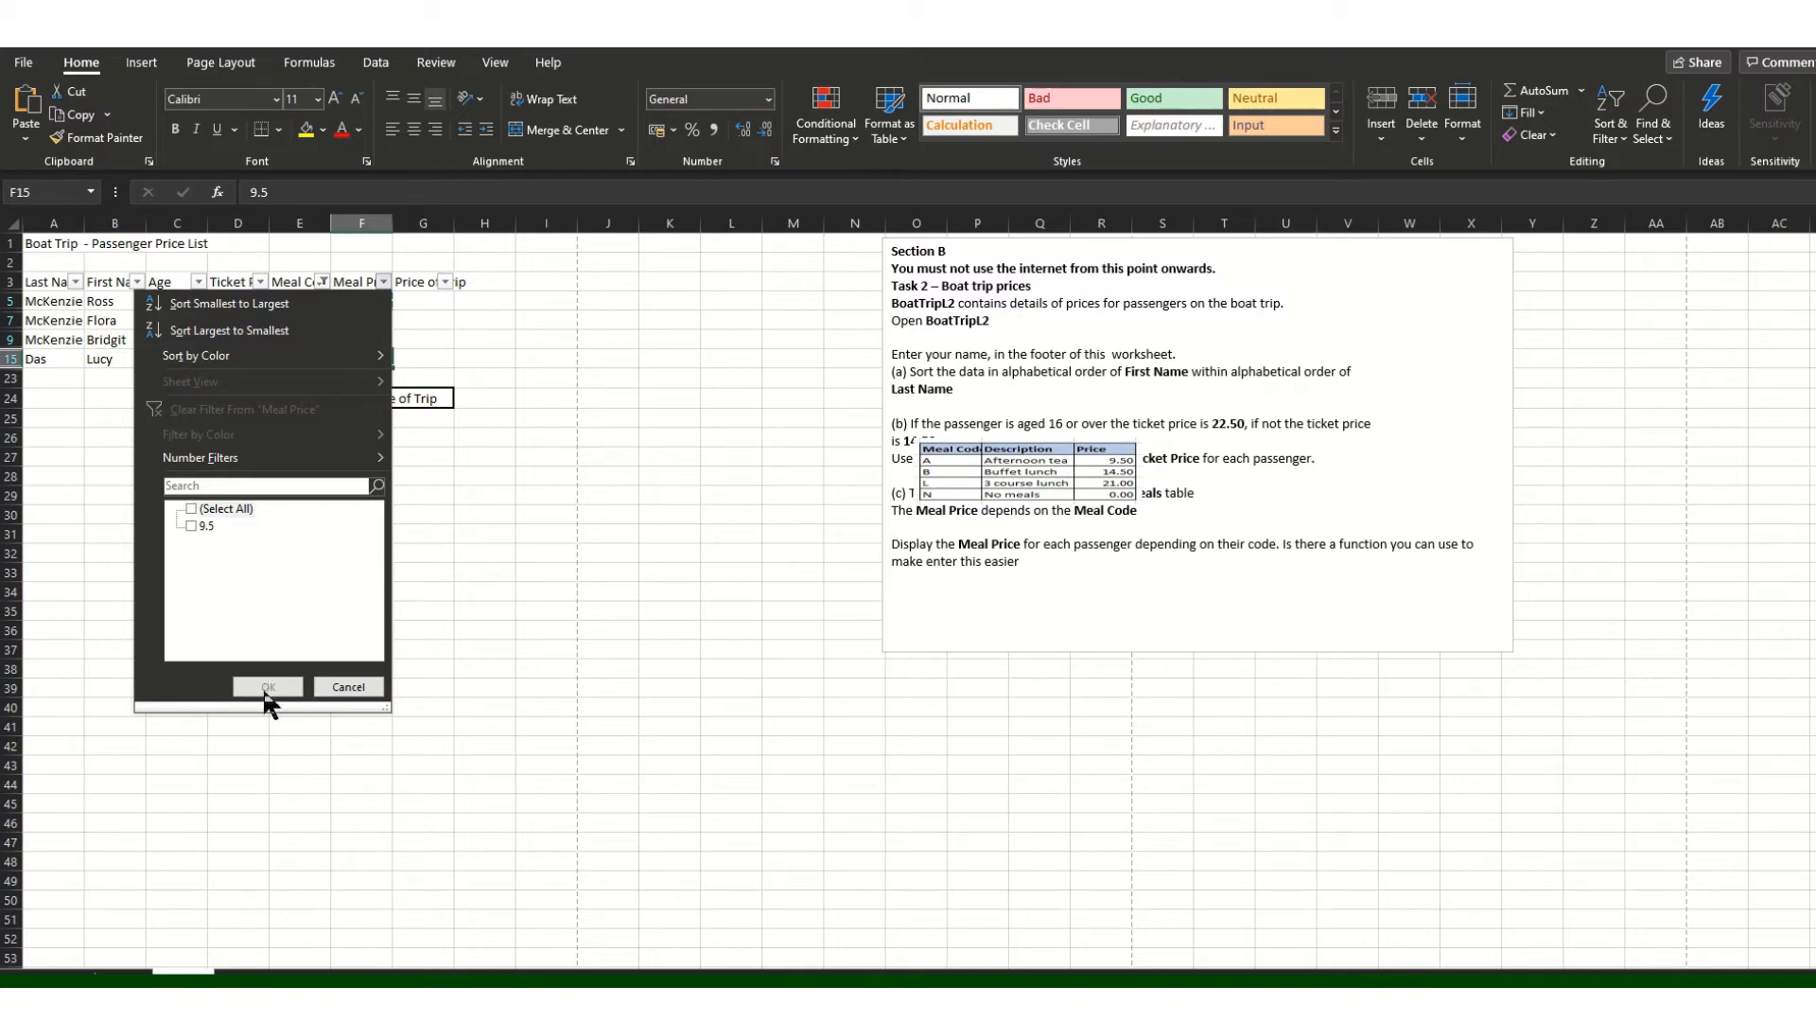
click(193, 526)
click(268, 687)
drag(486, 498, 485, 515)
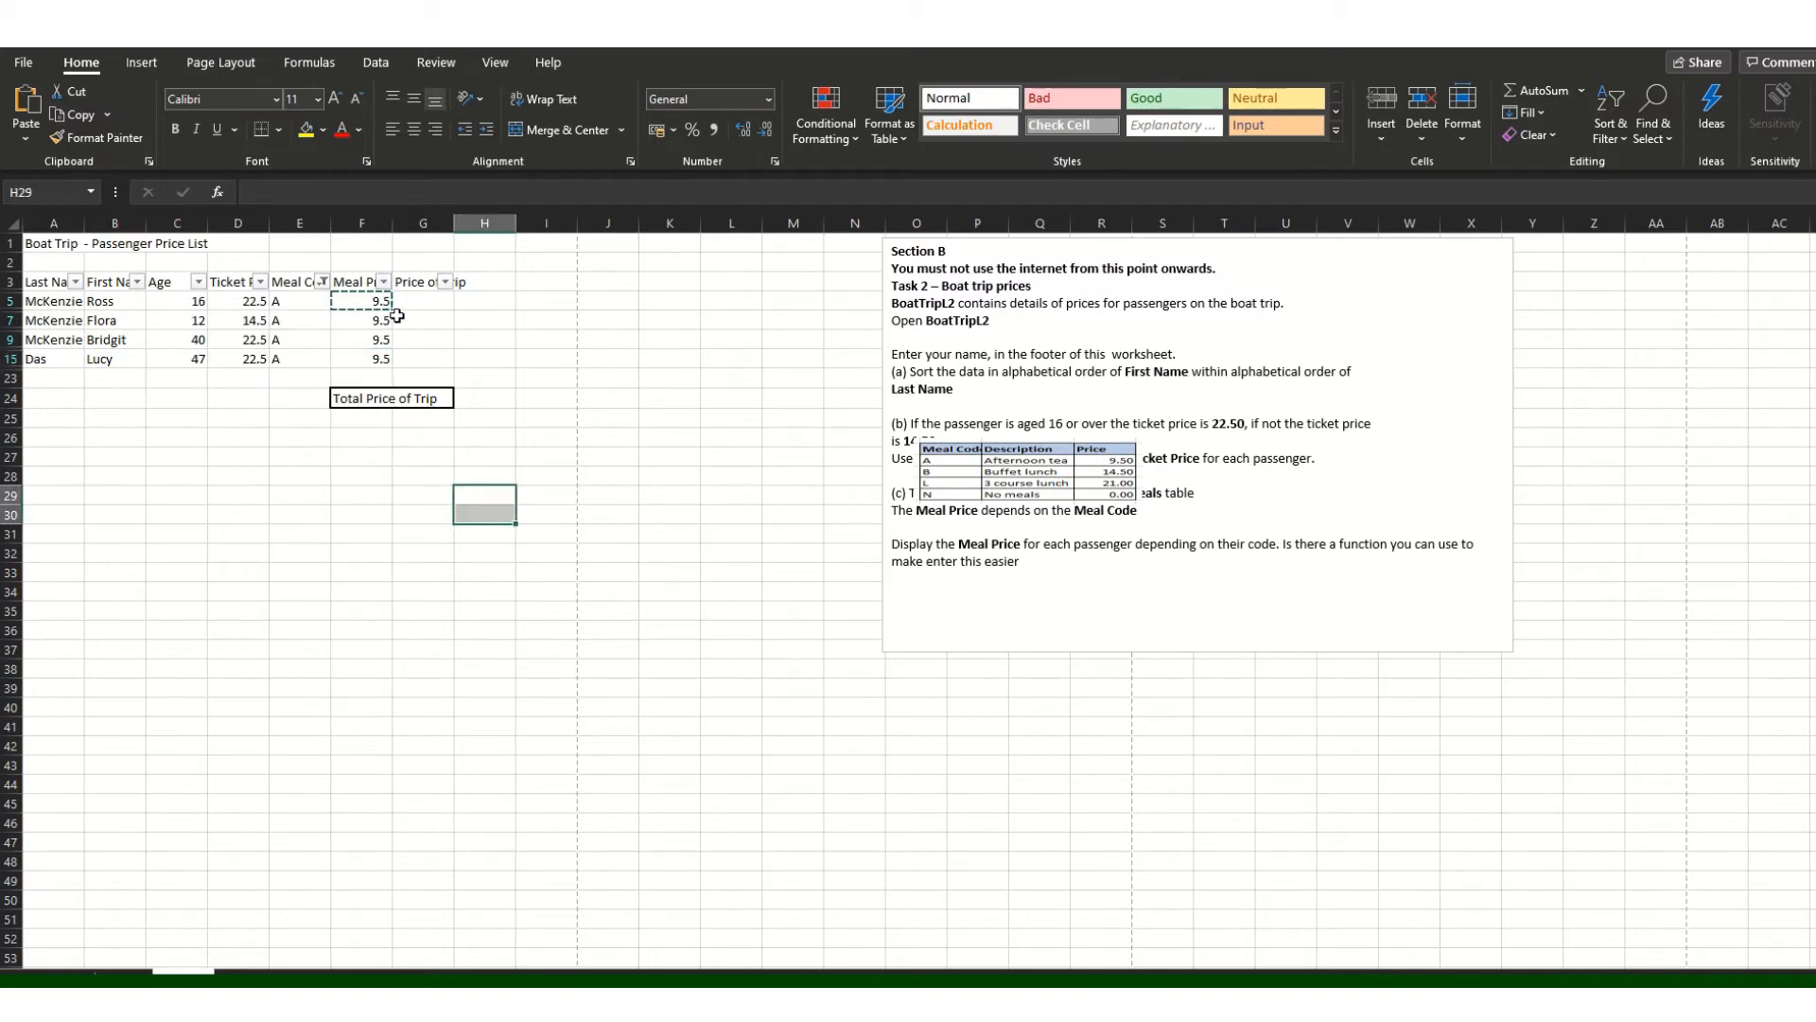
click(383, 282)
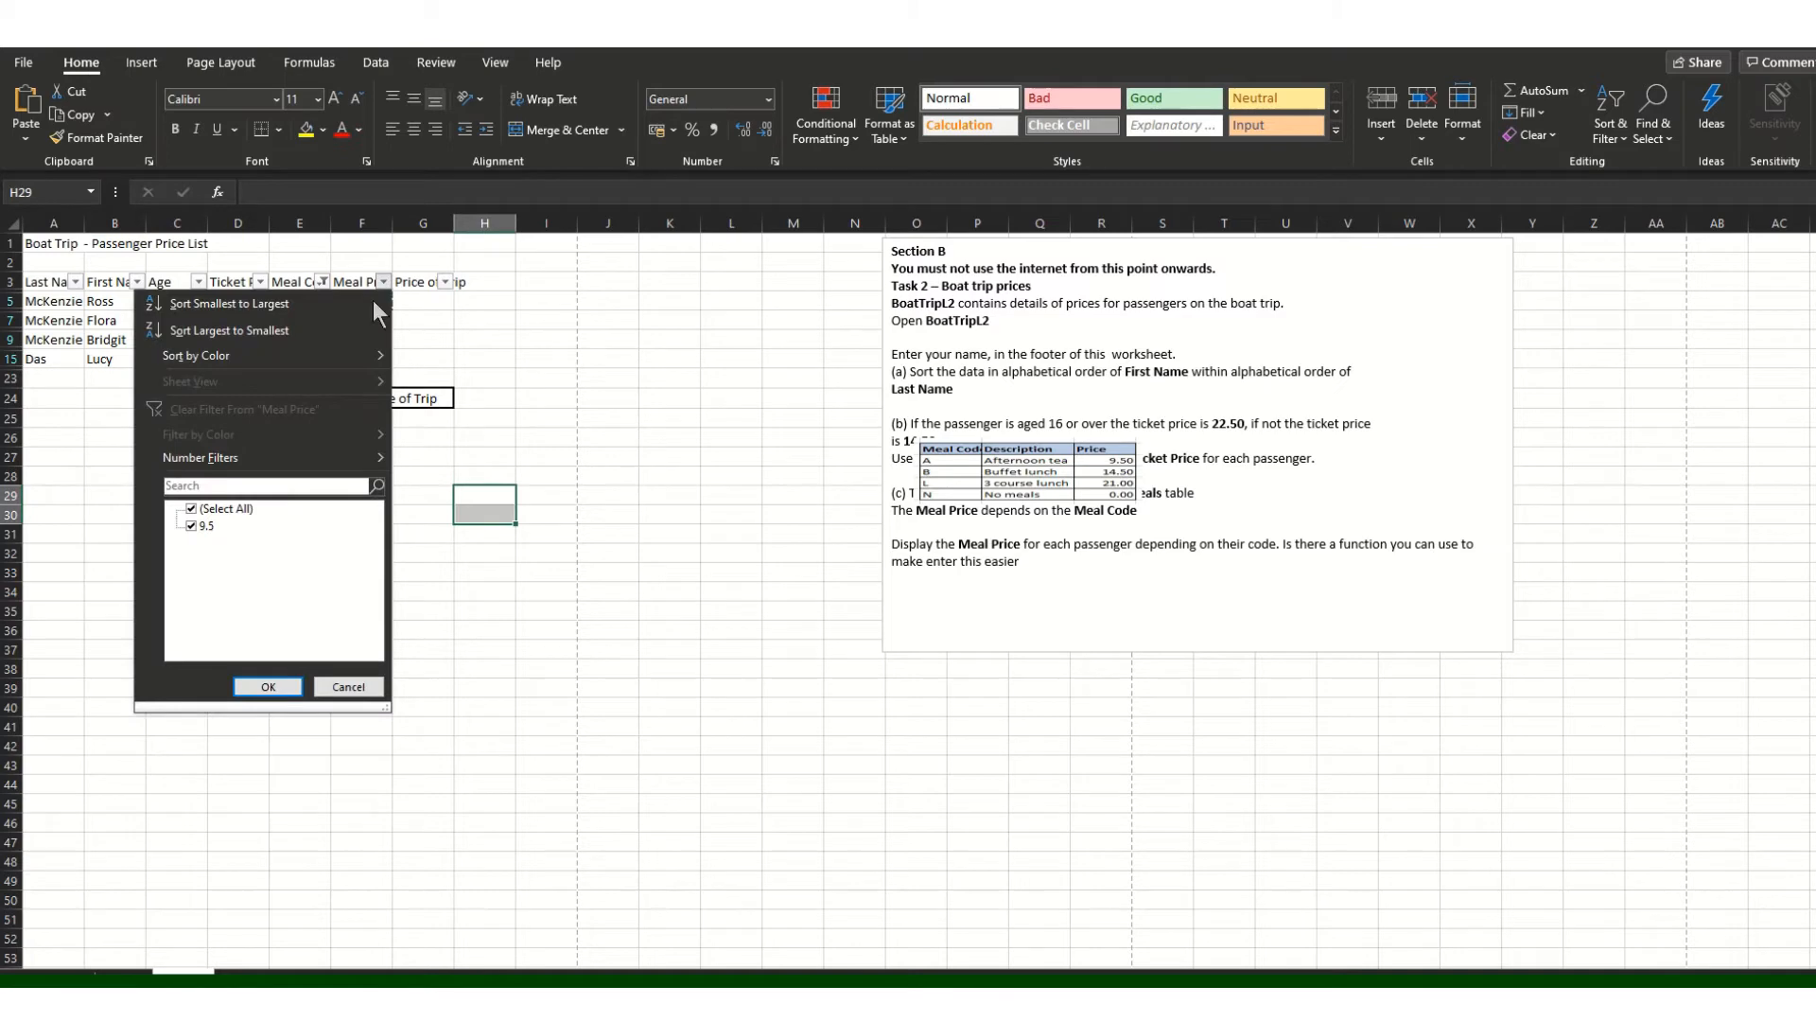
click(191, 526)
click(348, 687)
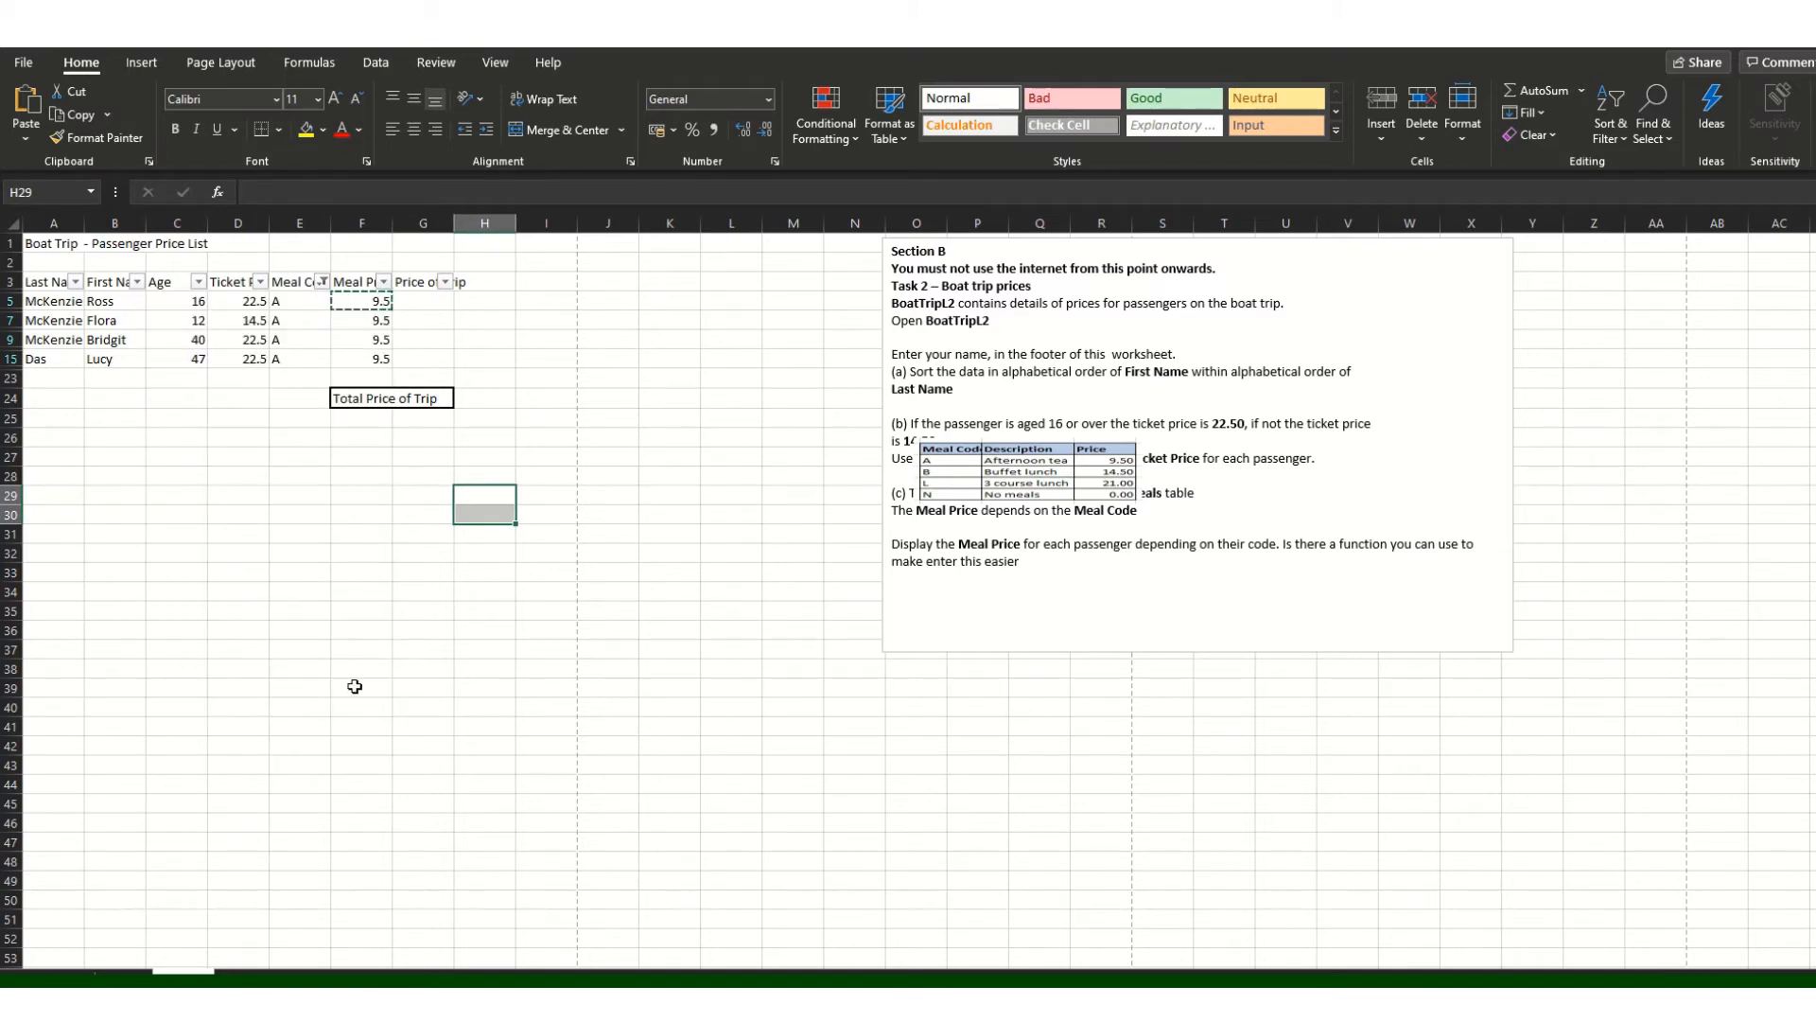
click(316, 303)
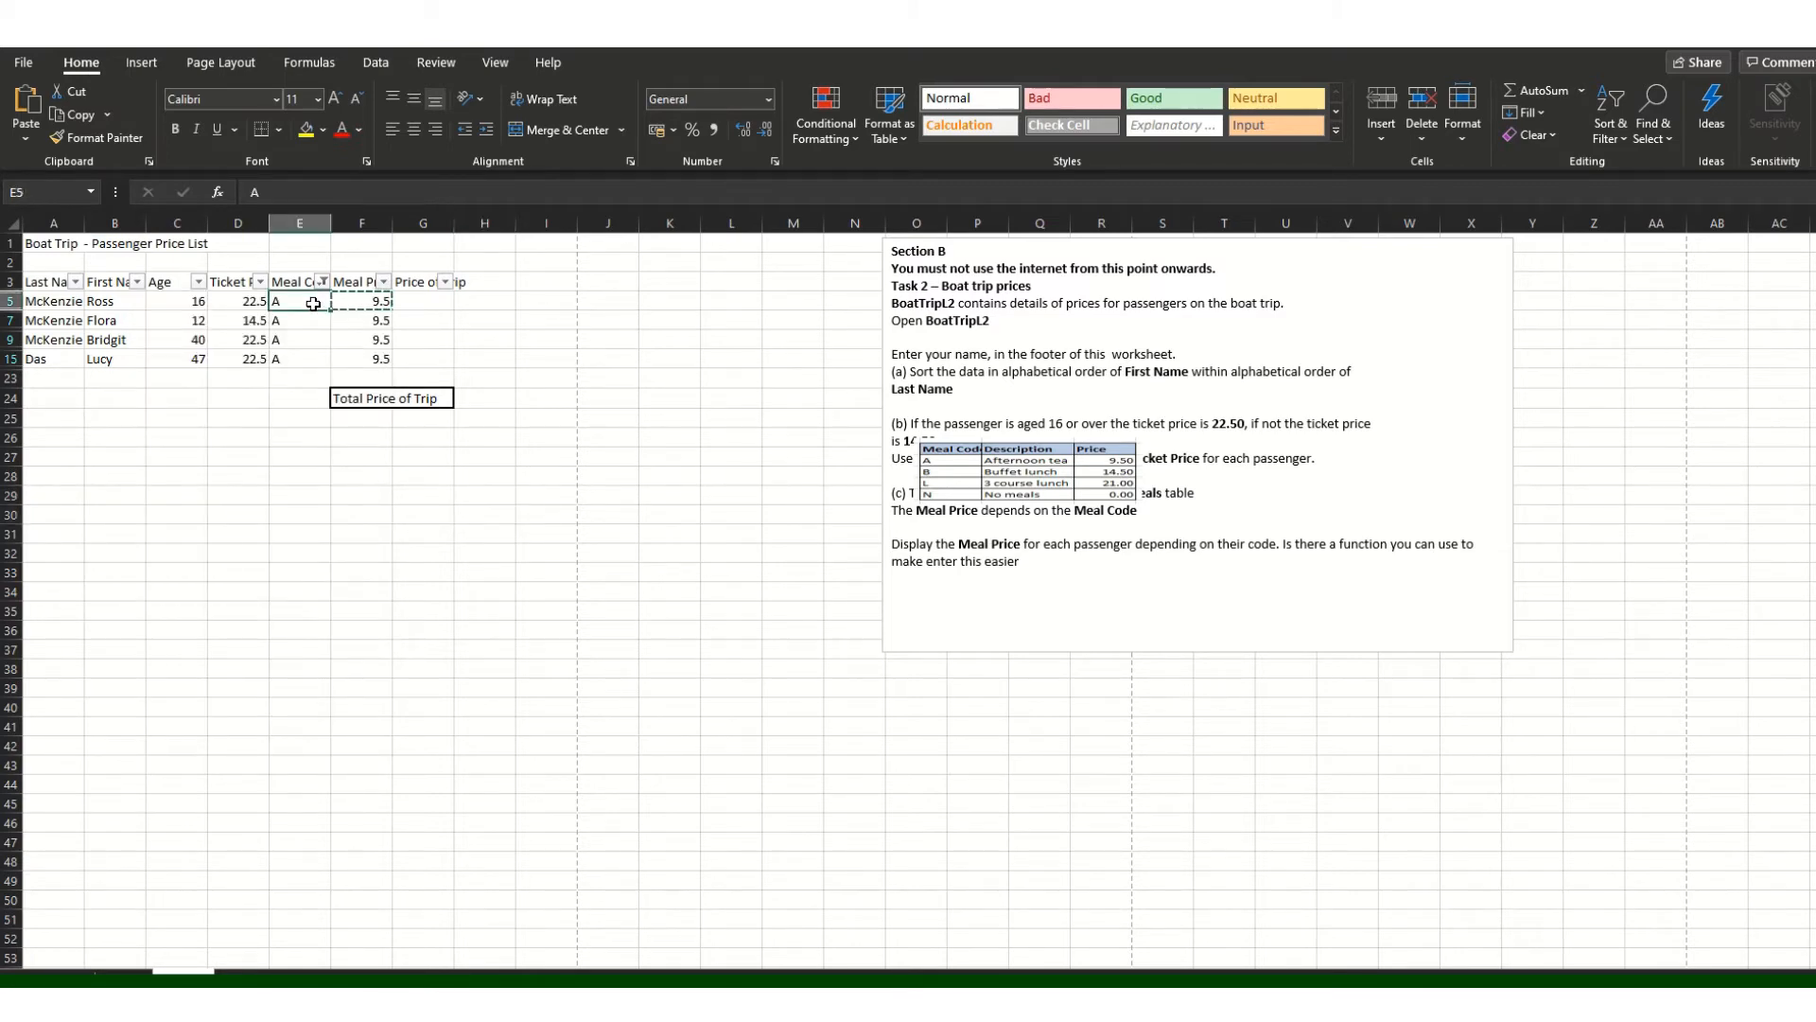
Step: Filter the passenger table by Meal Code to show only code B passengers
click(324, 282)
click(473, 544)
click(324, 282)
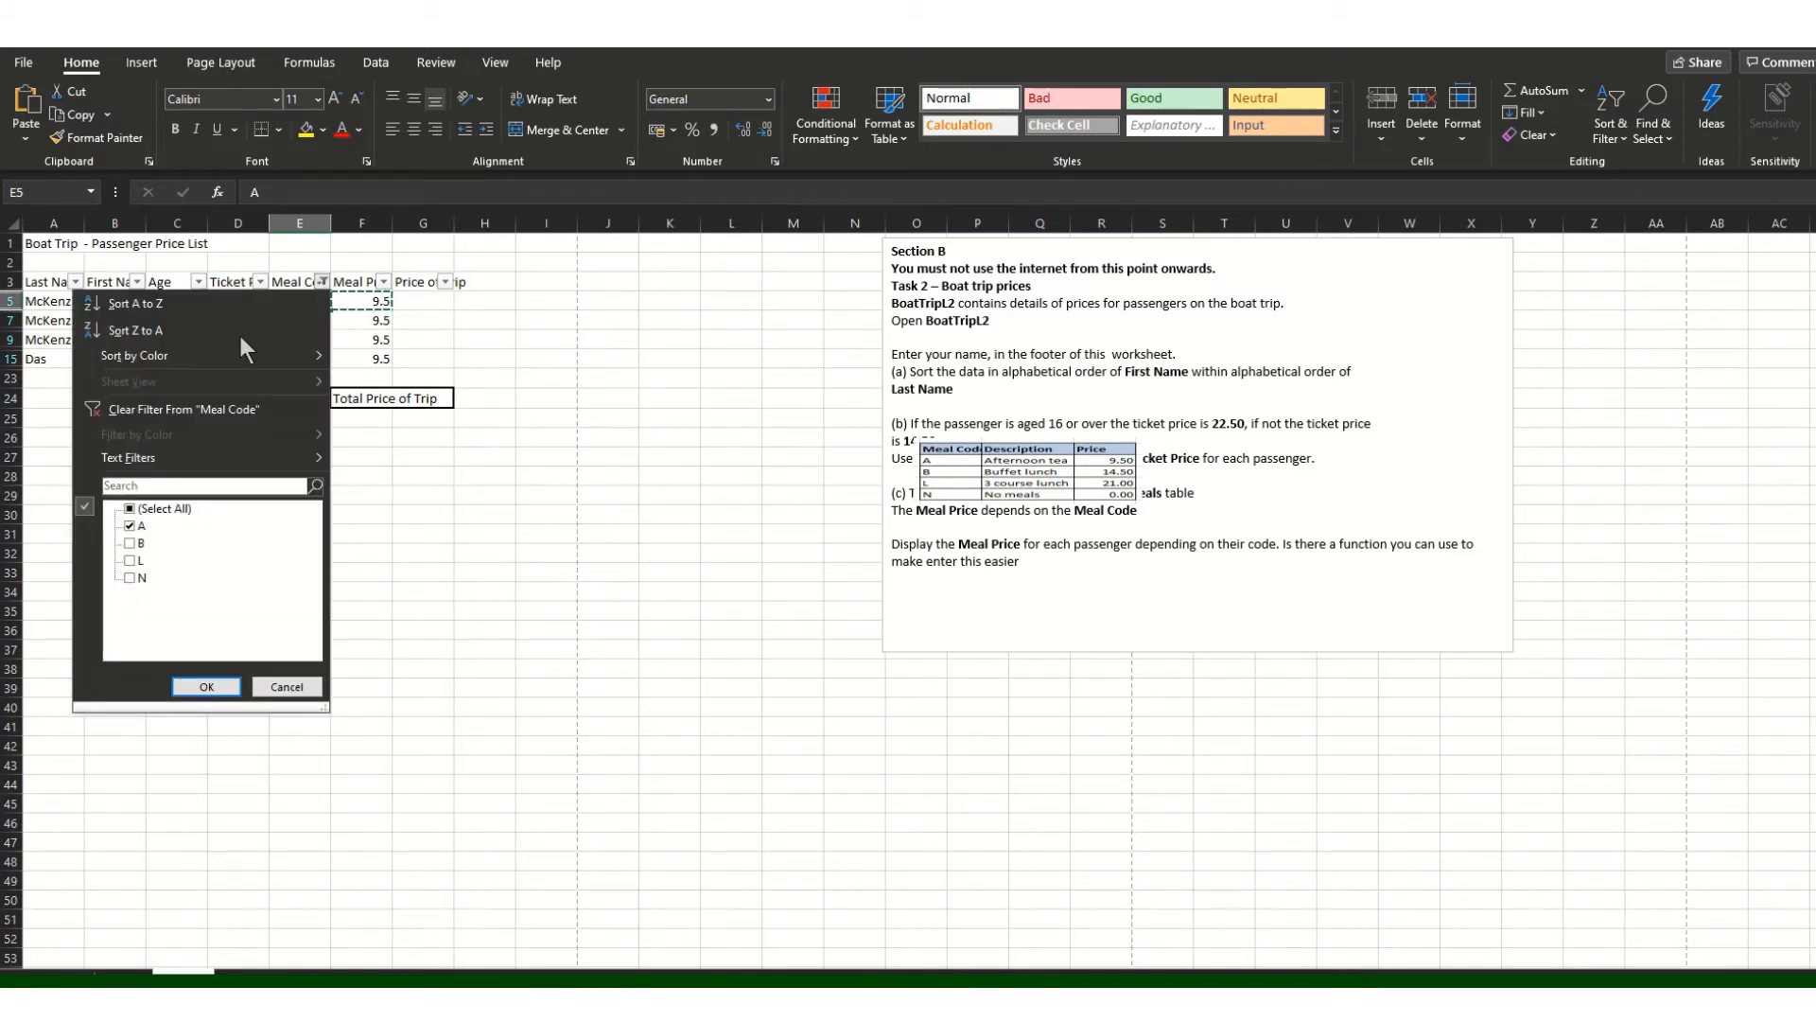
click(130, 526)
click(285, 686)
click(383, 282)
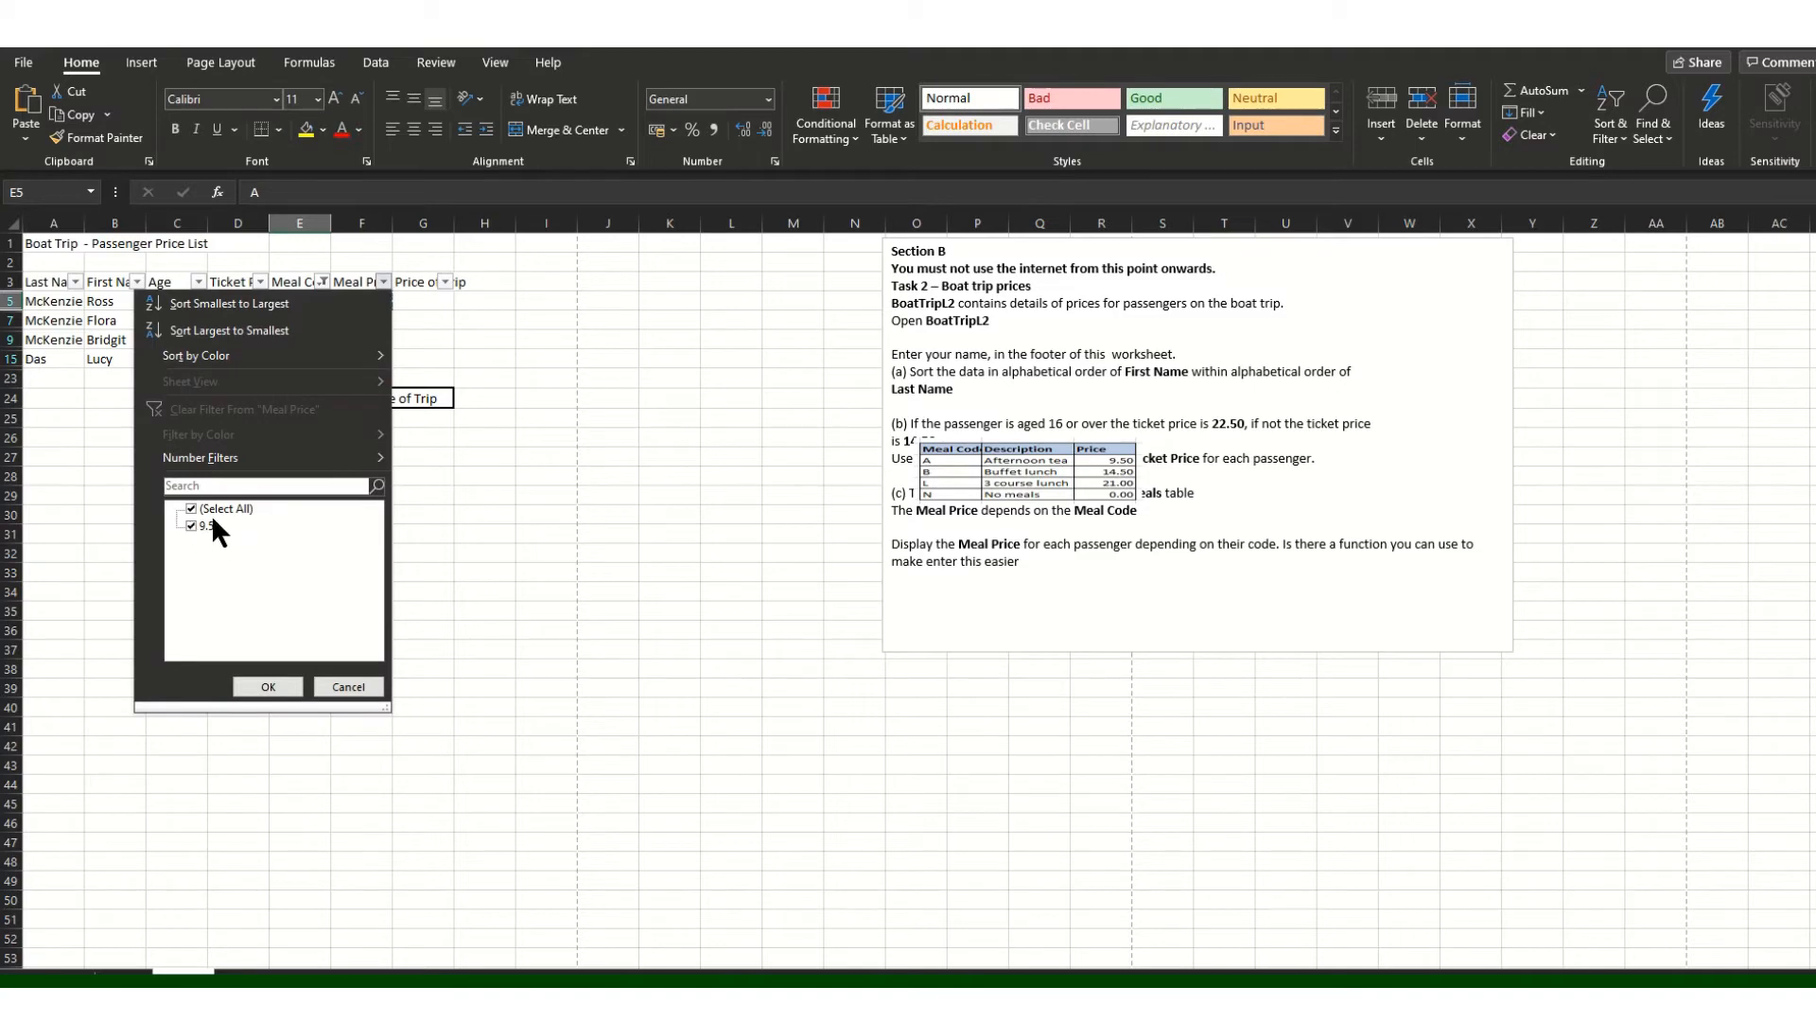
click(355, 691)
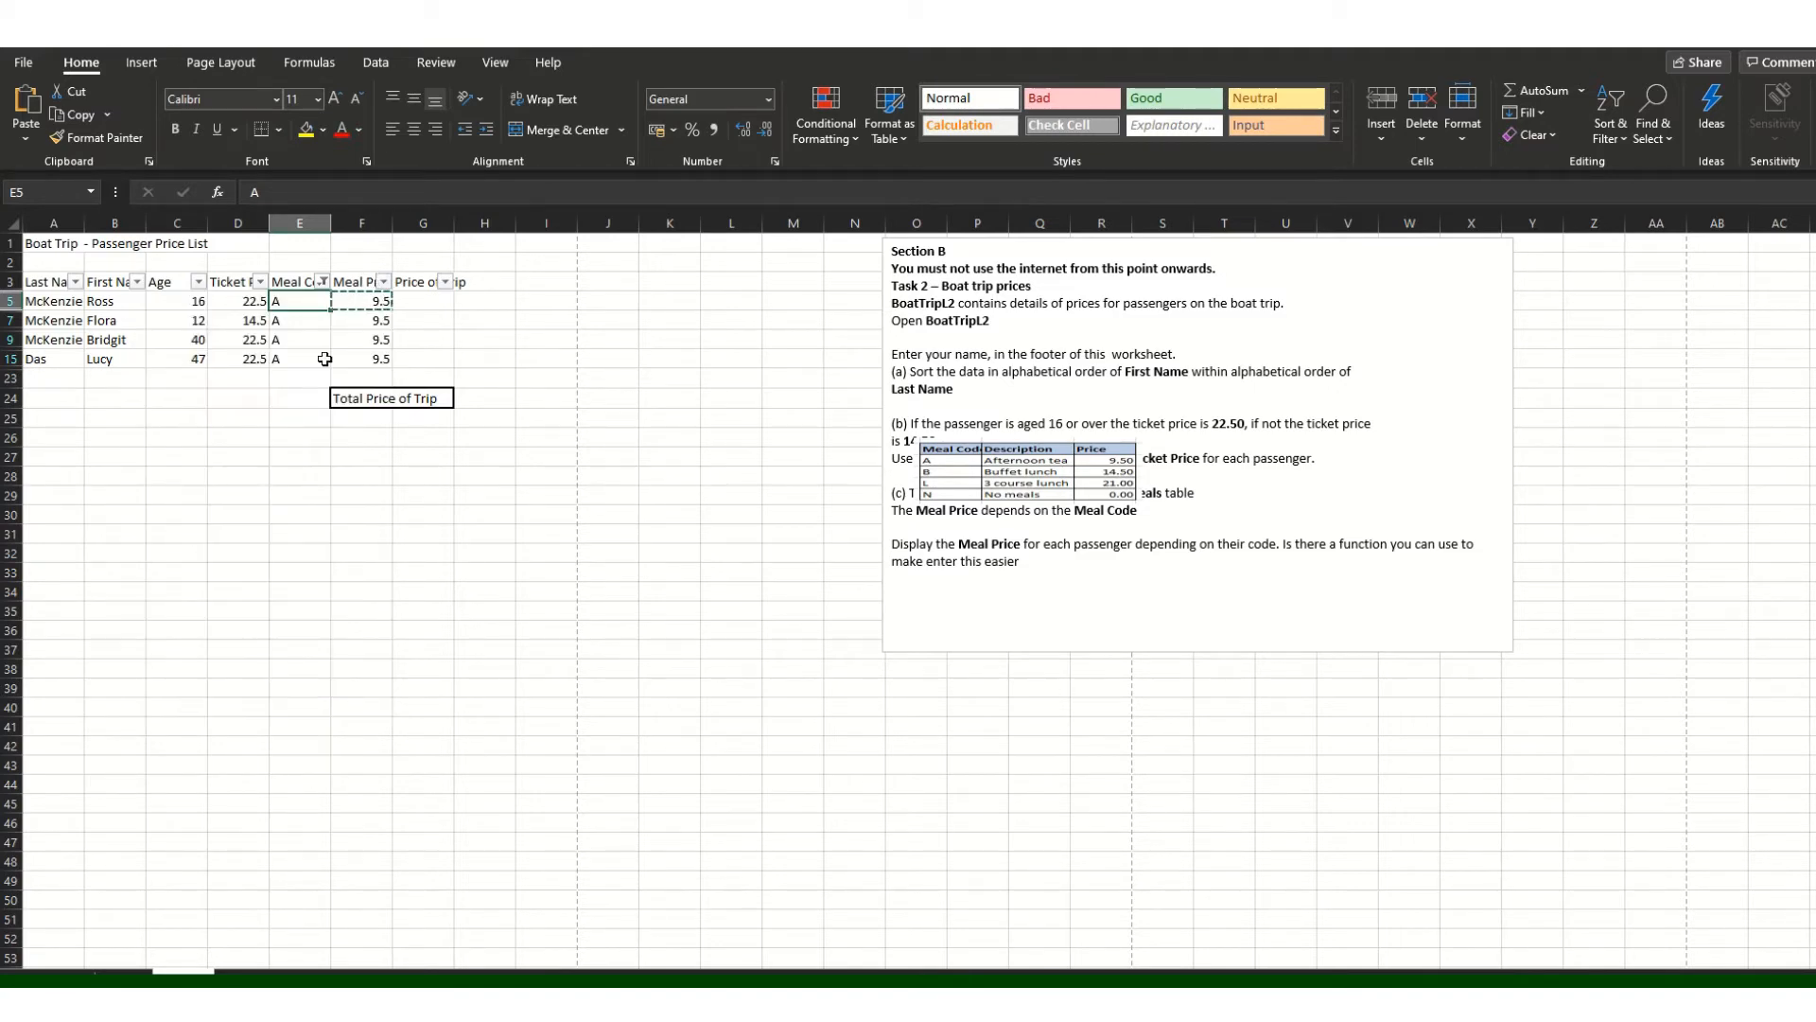
click(323, 283)
click(129, 544)
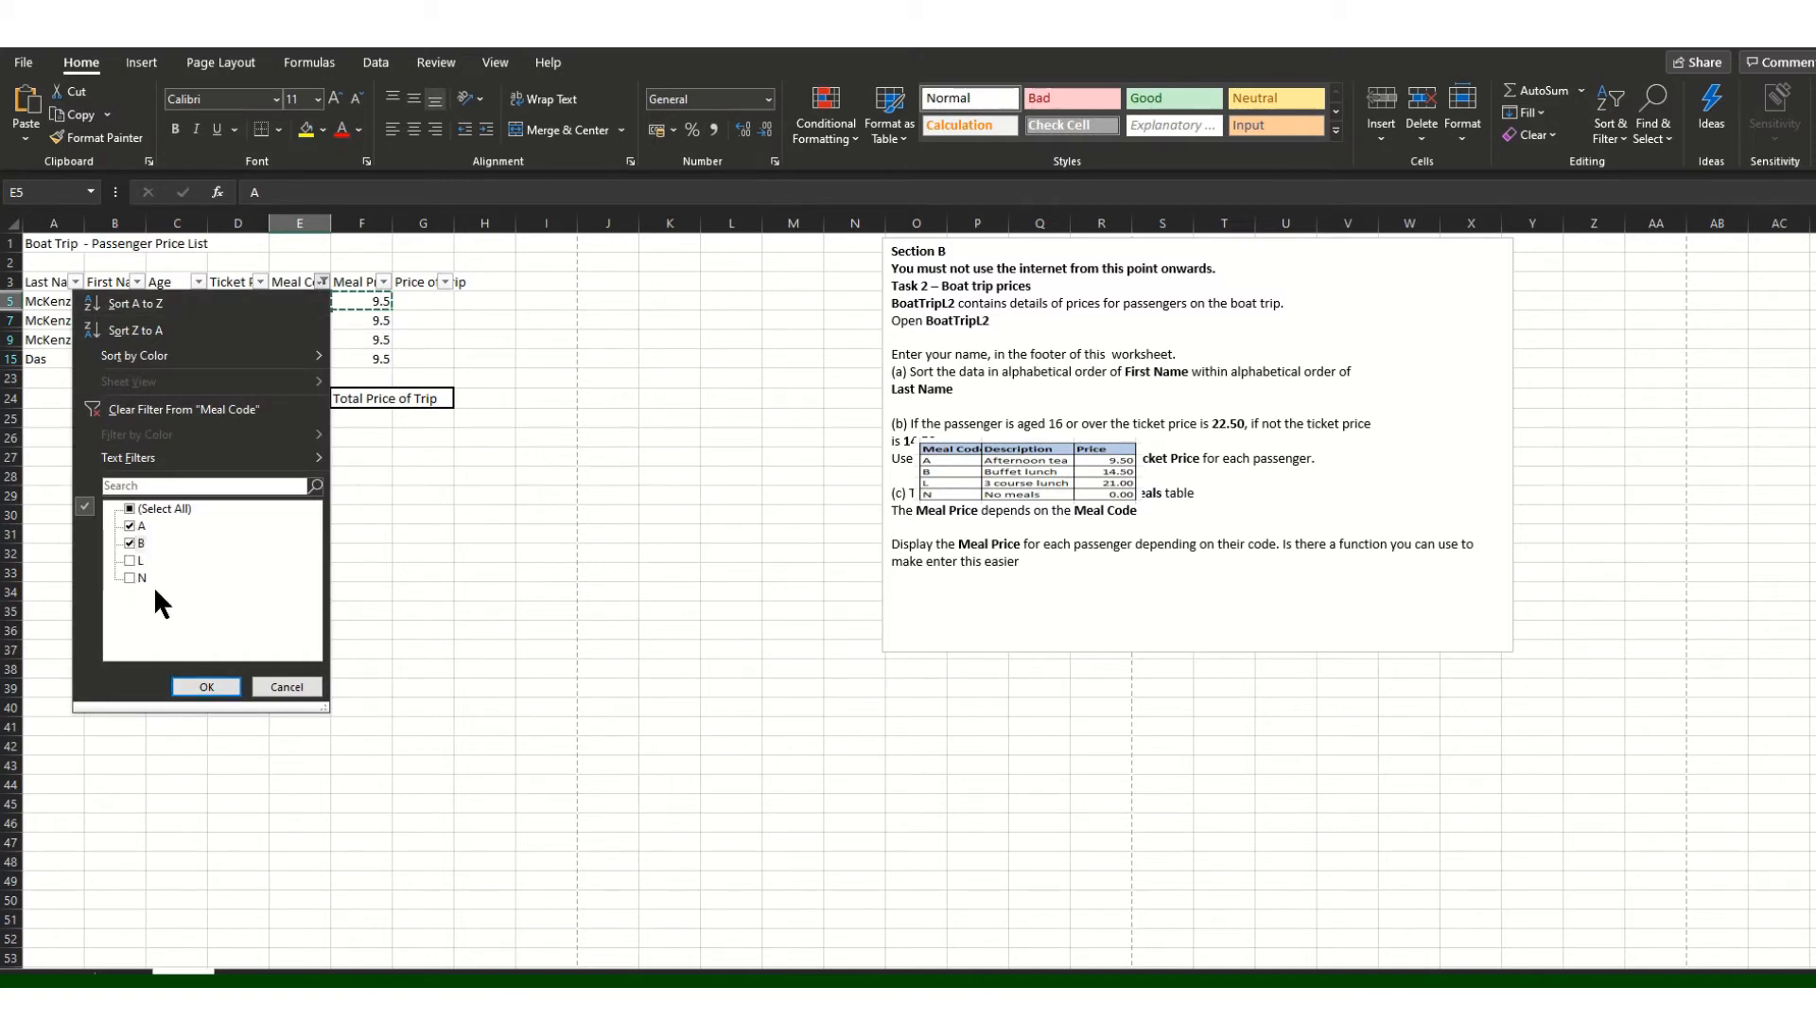
click(130, 525)
click(206, 686)
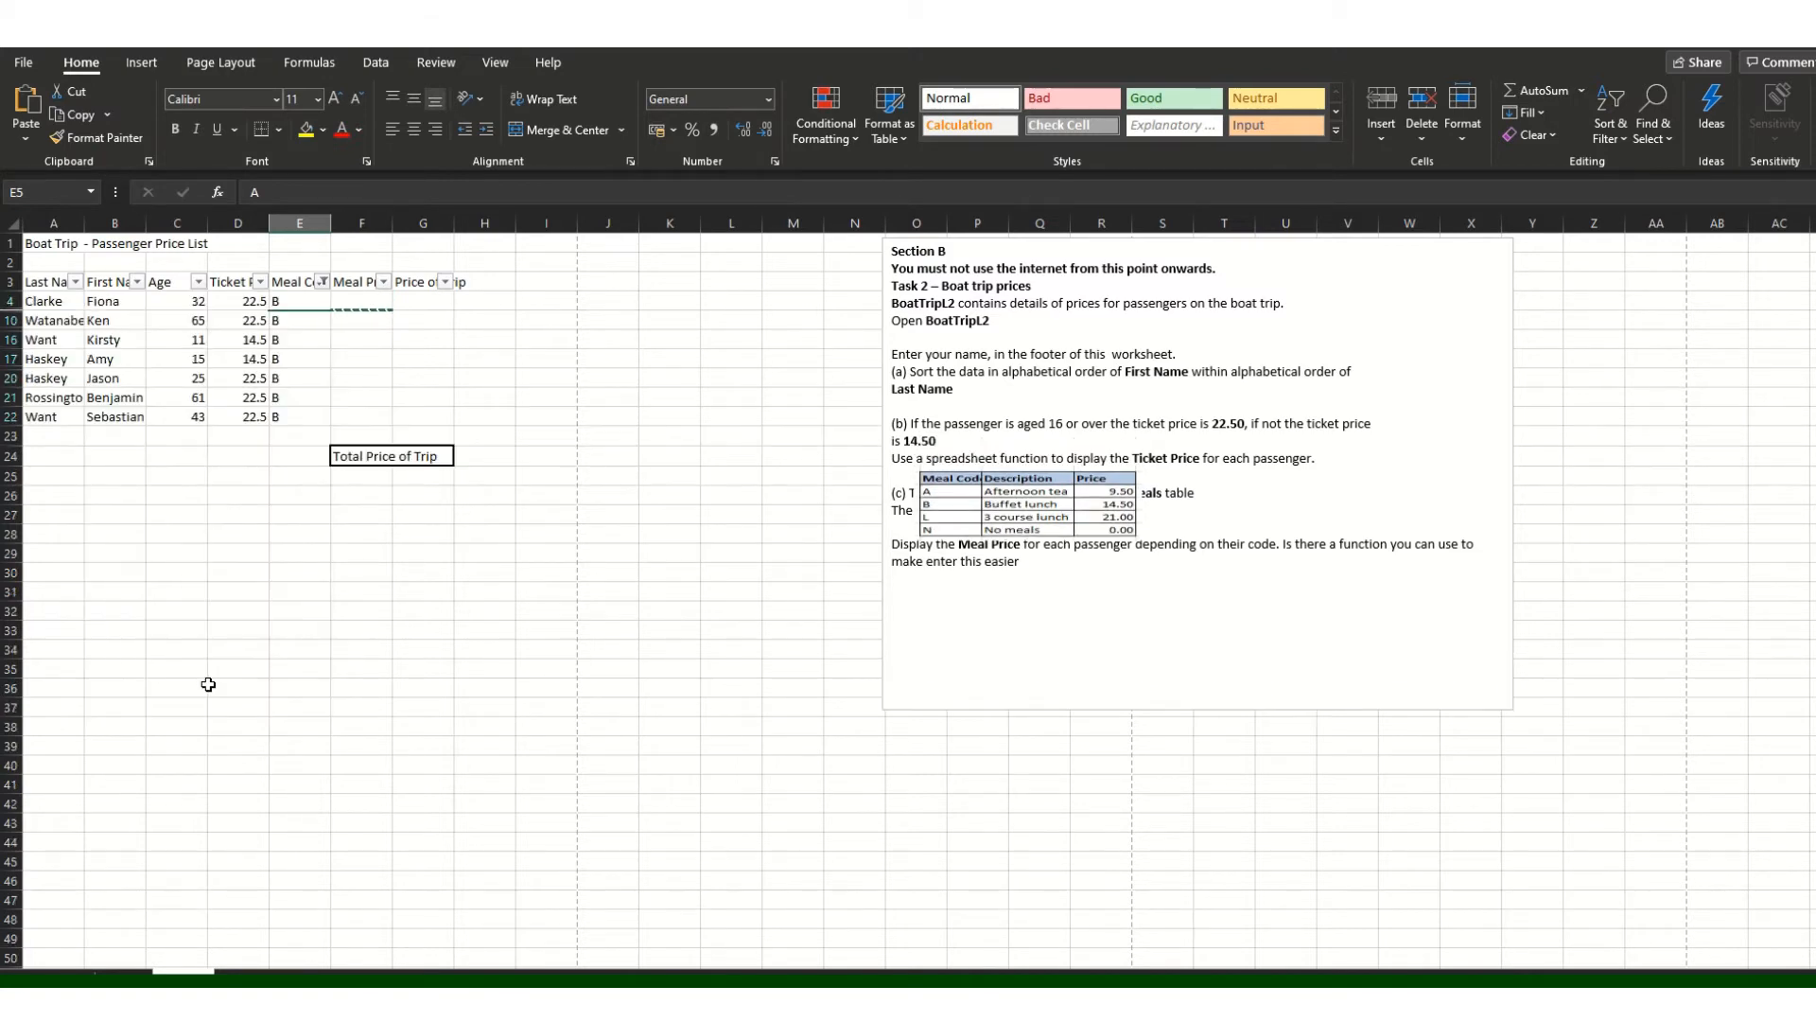
Step: Enter 14.50 in F4 and paste it into F10, F16, F17, F20, F21 and F22
click(359, 301)
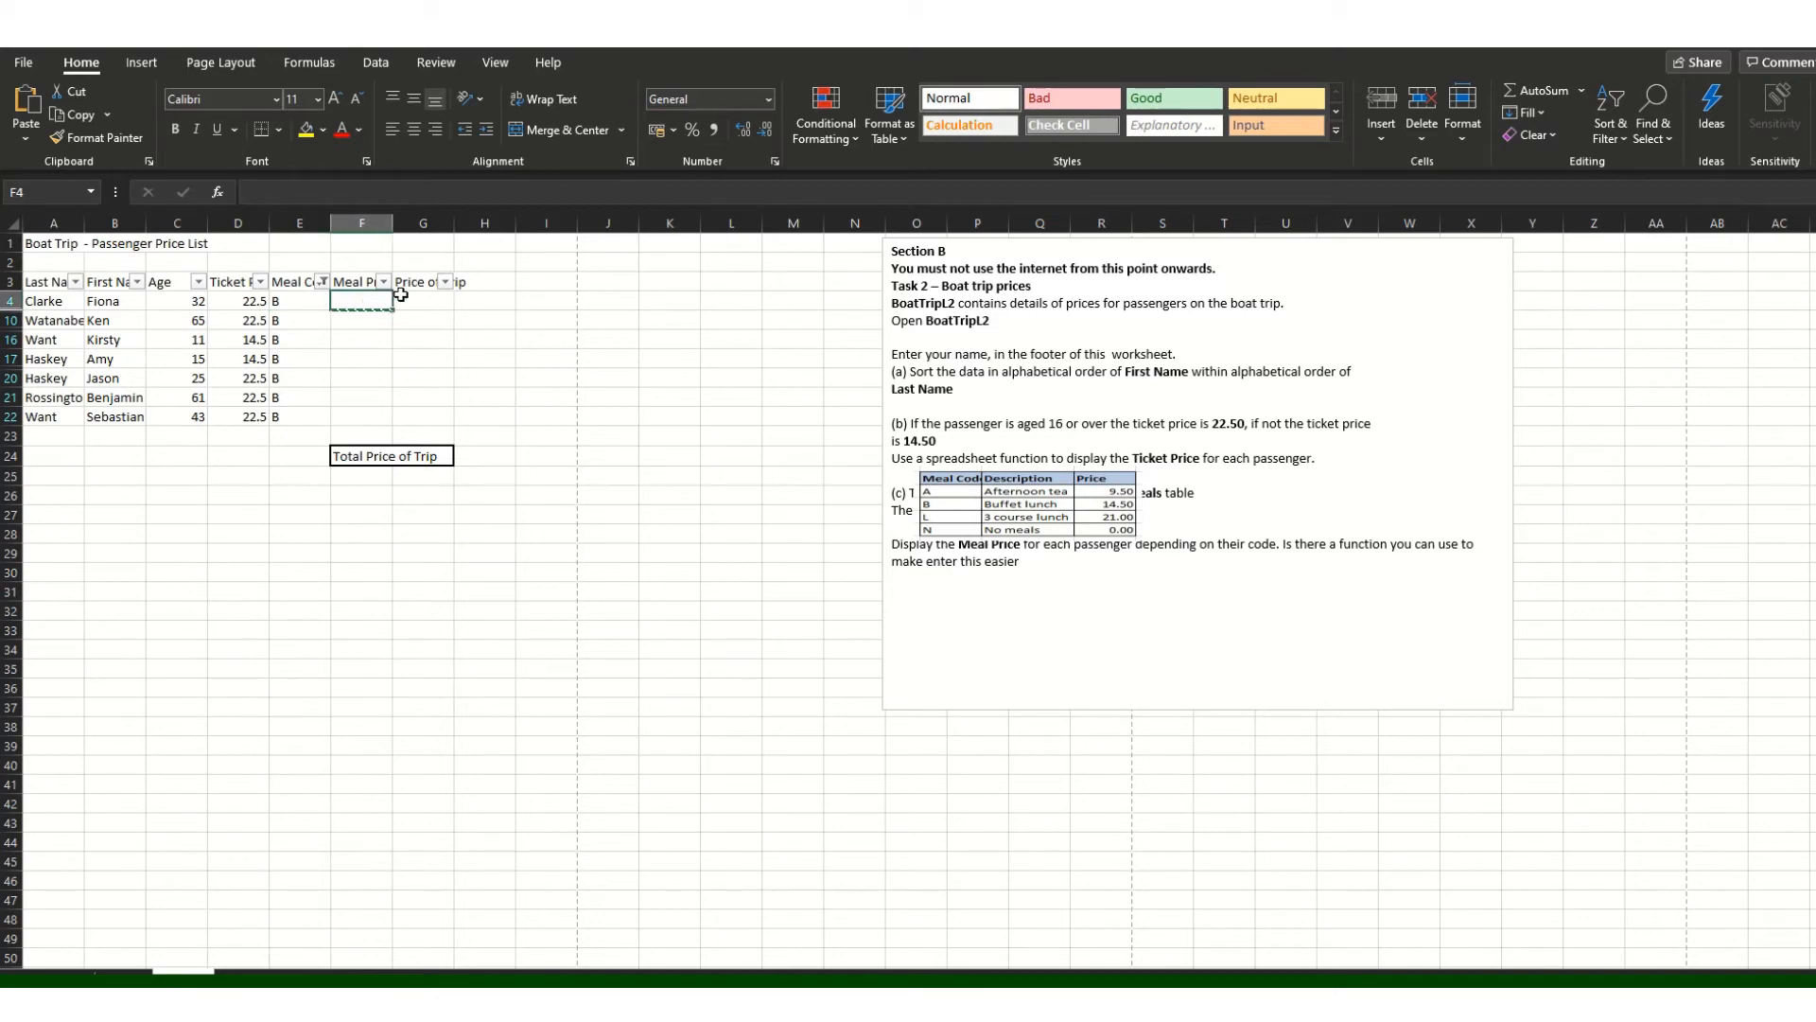
text(14)
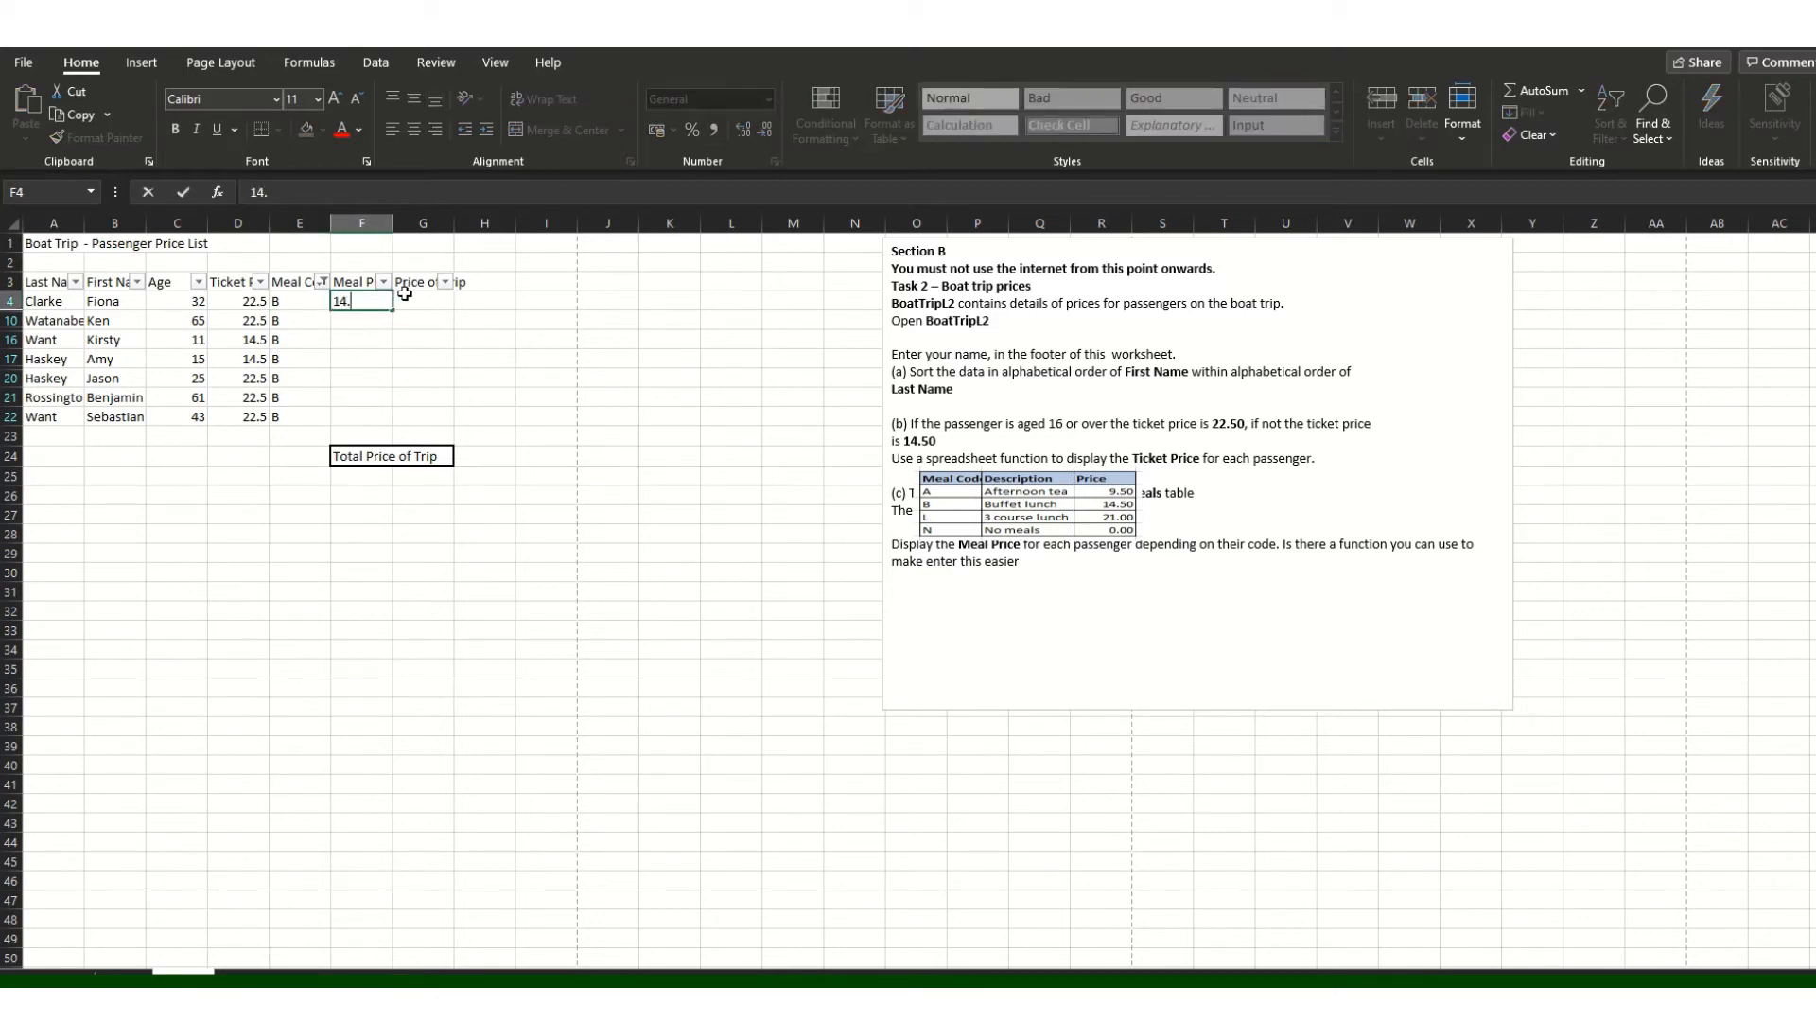
text(.50)
key(Return)
key(Up)
key(ctrl+c)
click(373, 328)
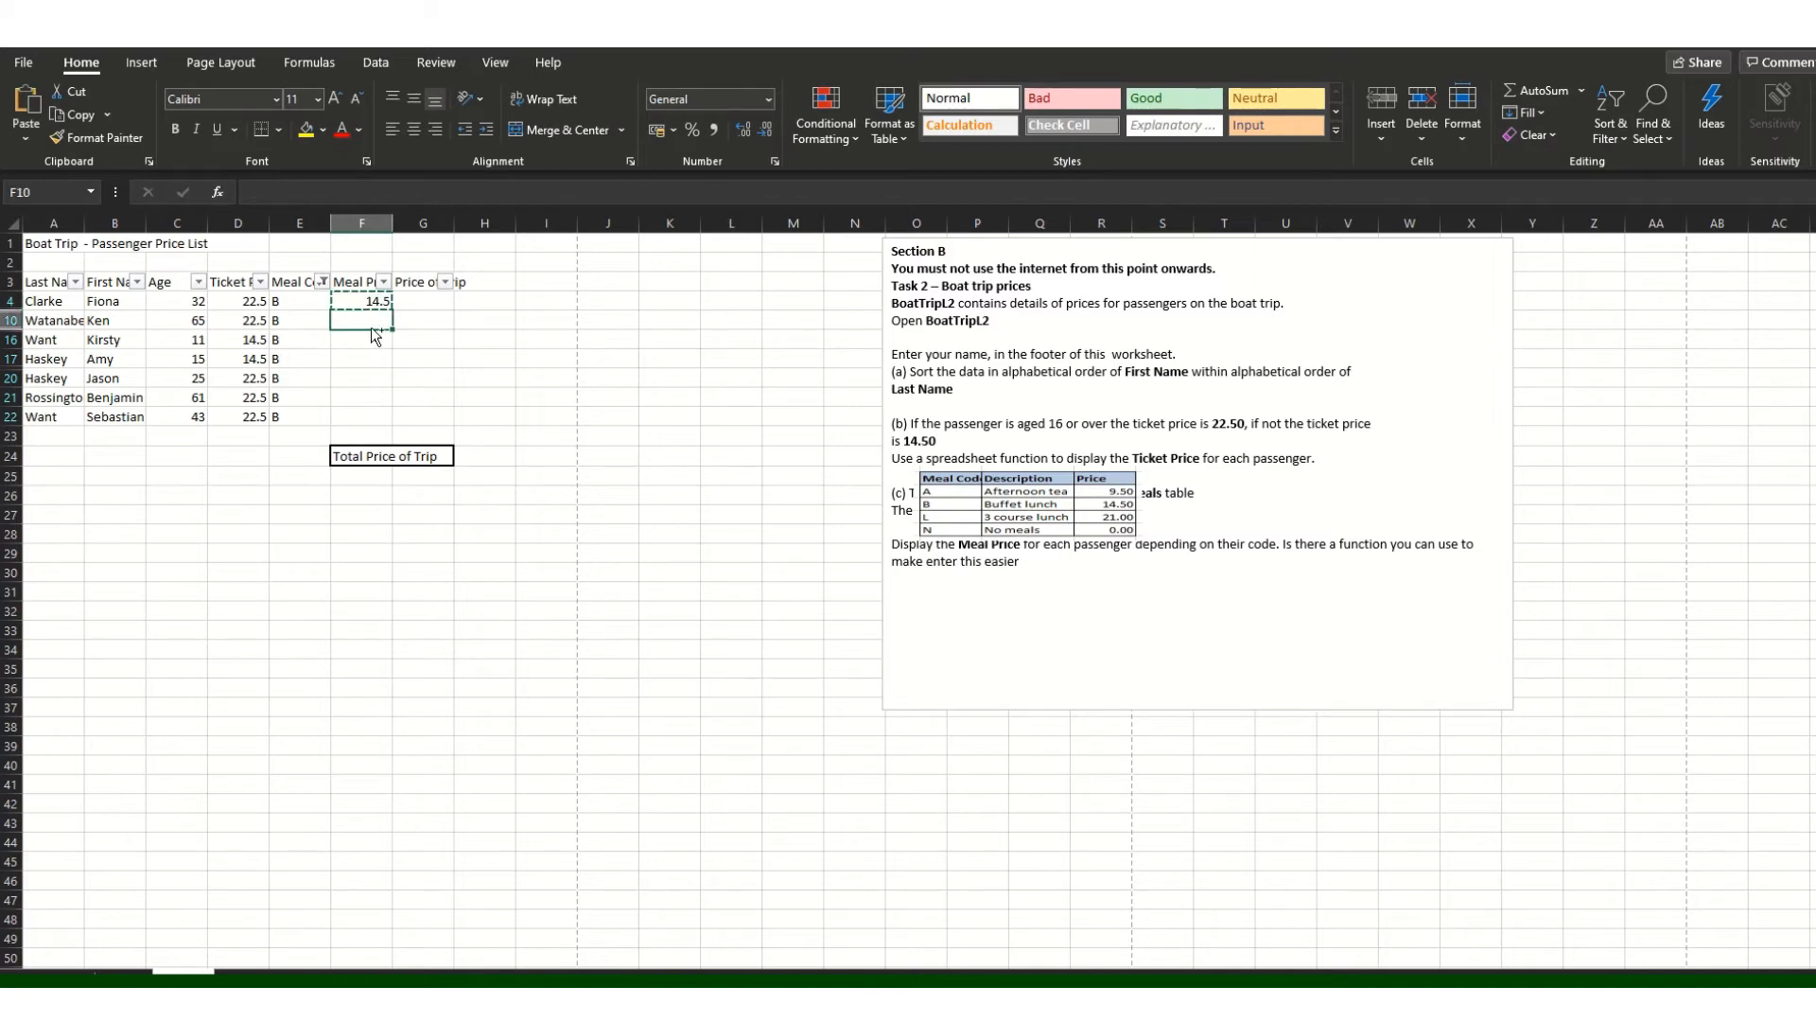
key(ctrl+v)
click(369, 339)
key(ctrl+v)
click(364, 358)
key(ctrl+v)
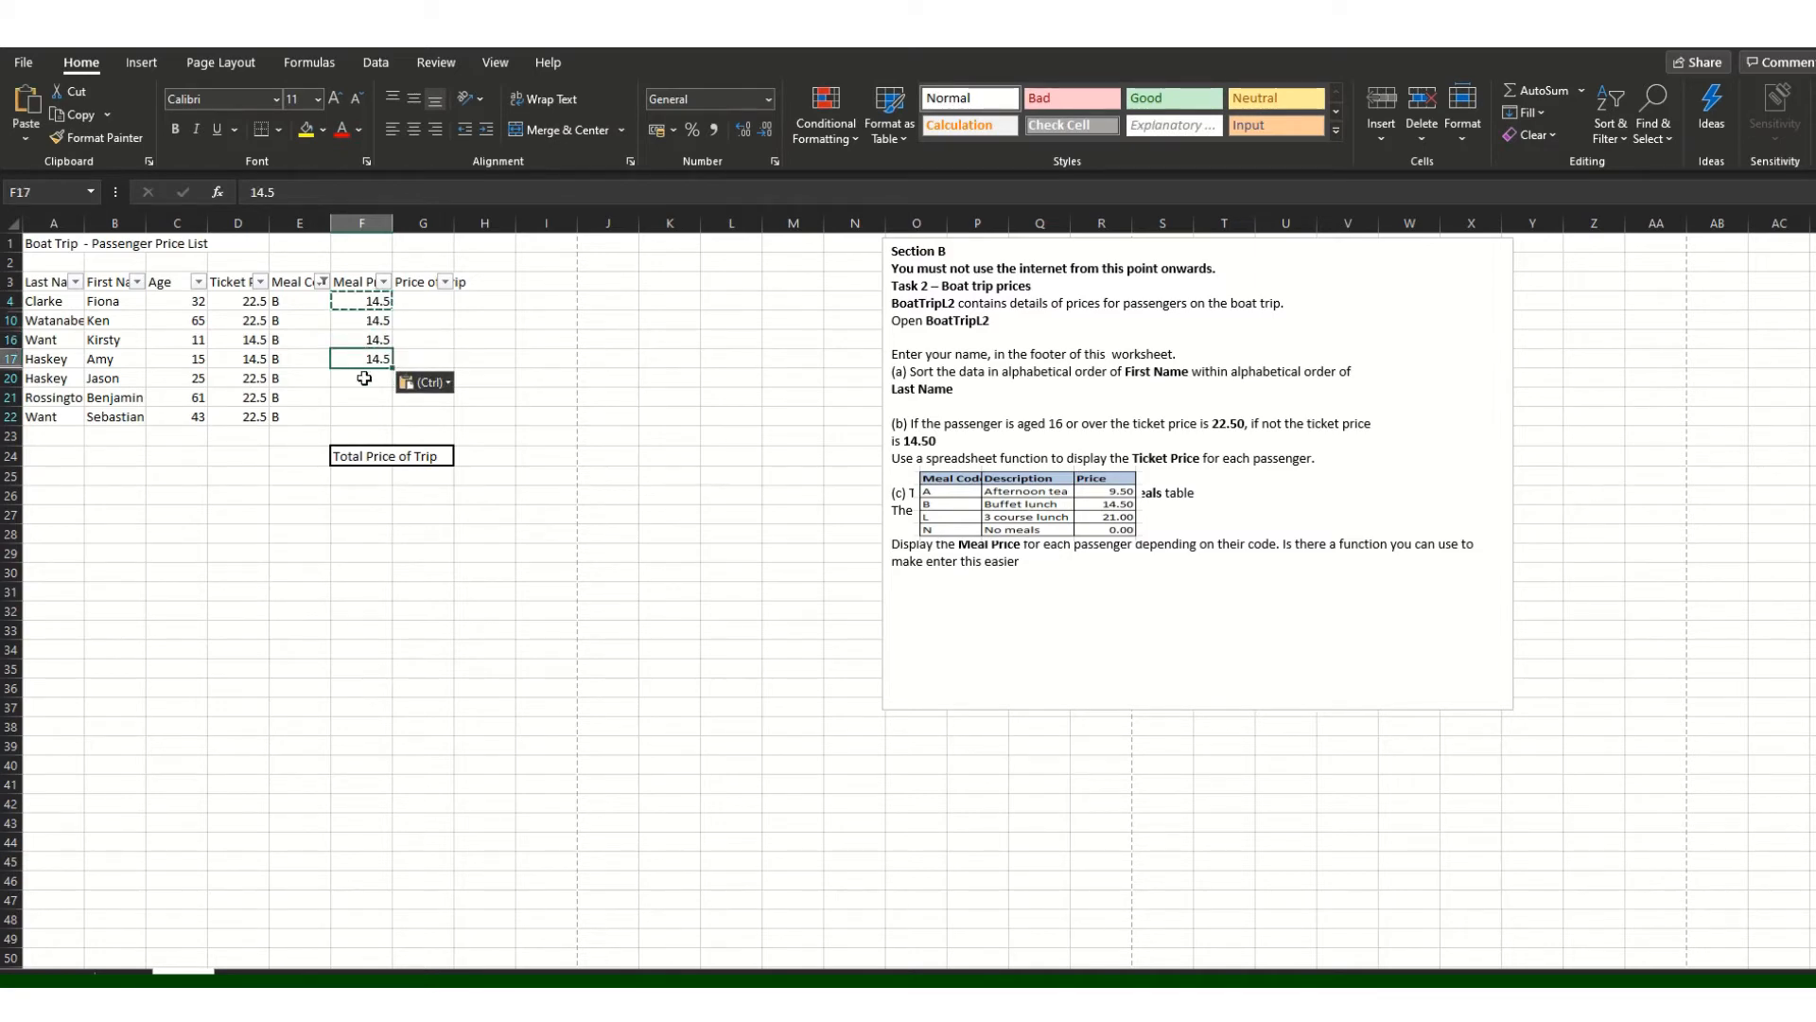
click(364, 377)
key(ctrl+v)
click(365, 397)
key(ctrl+v)
click(363, 416)
key(ctrl+v)
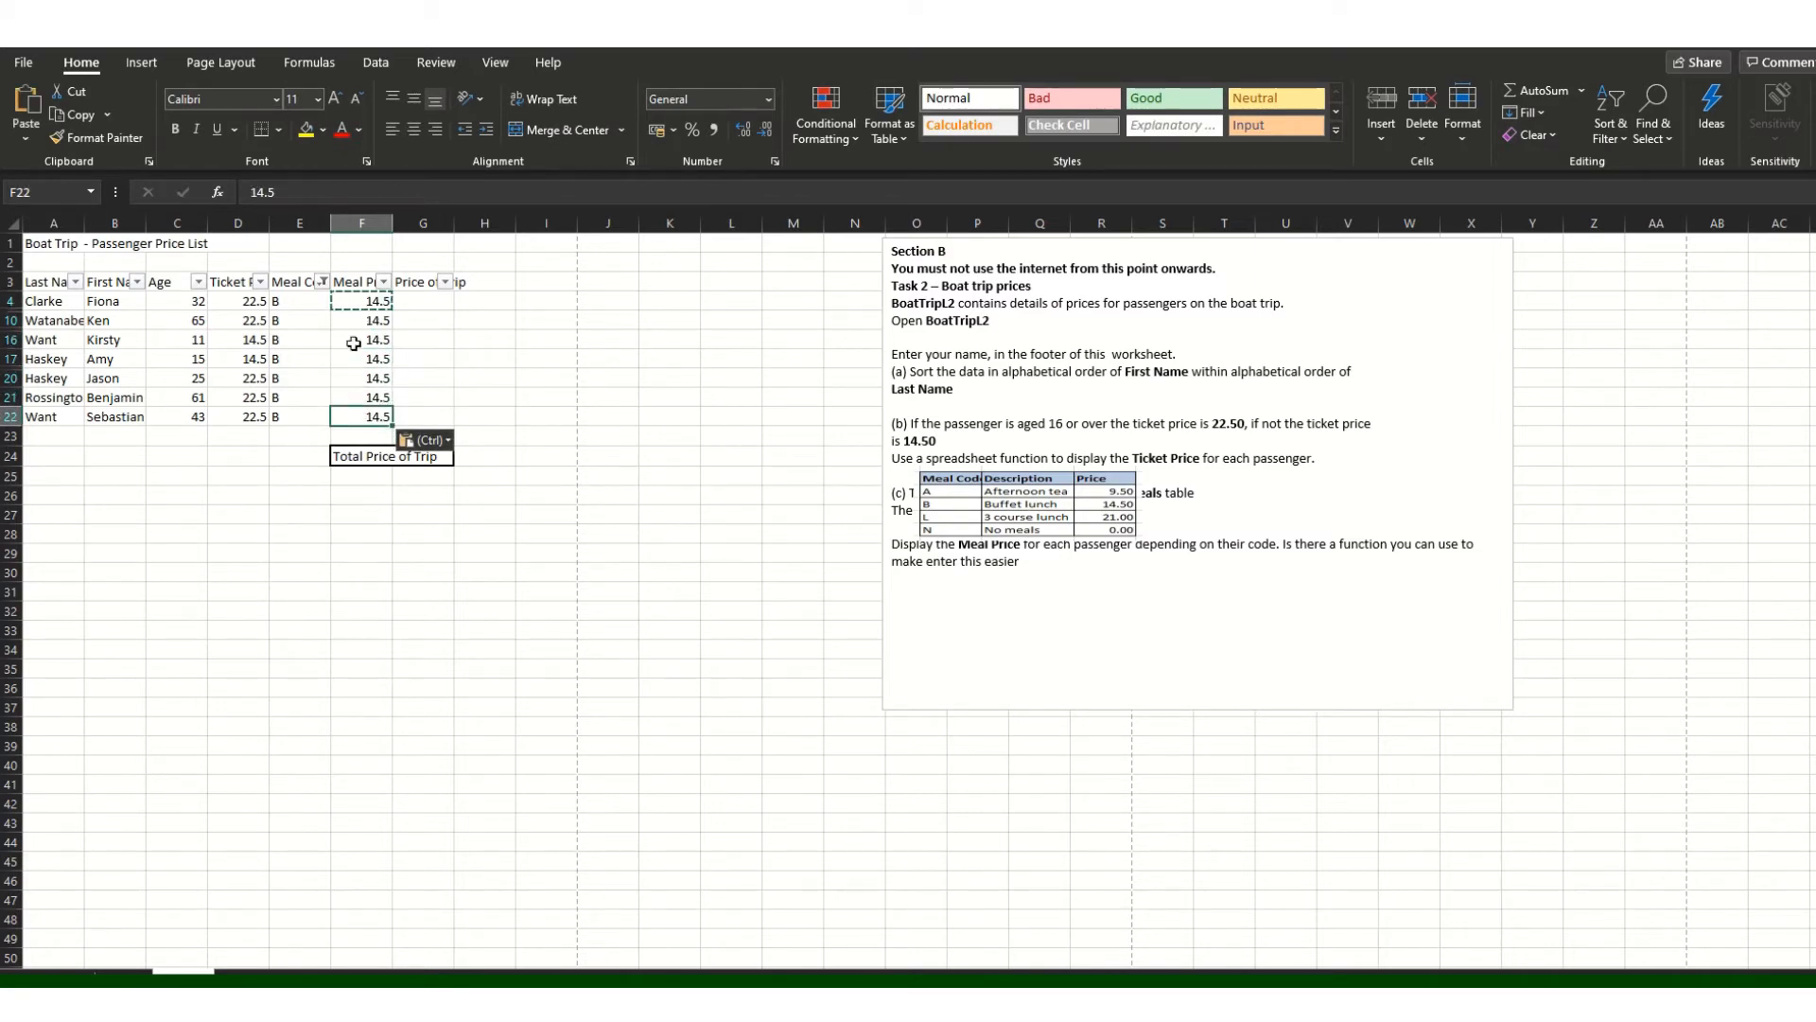
click(322, 280)
Step: Filter to Meal Code L and give F11, F14, F18 and F19 a Meal Price of 21
click(133, 564)
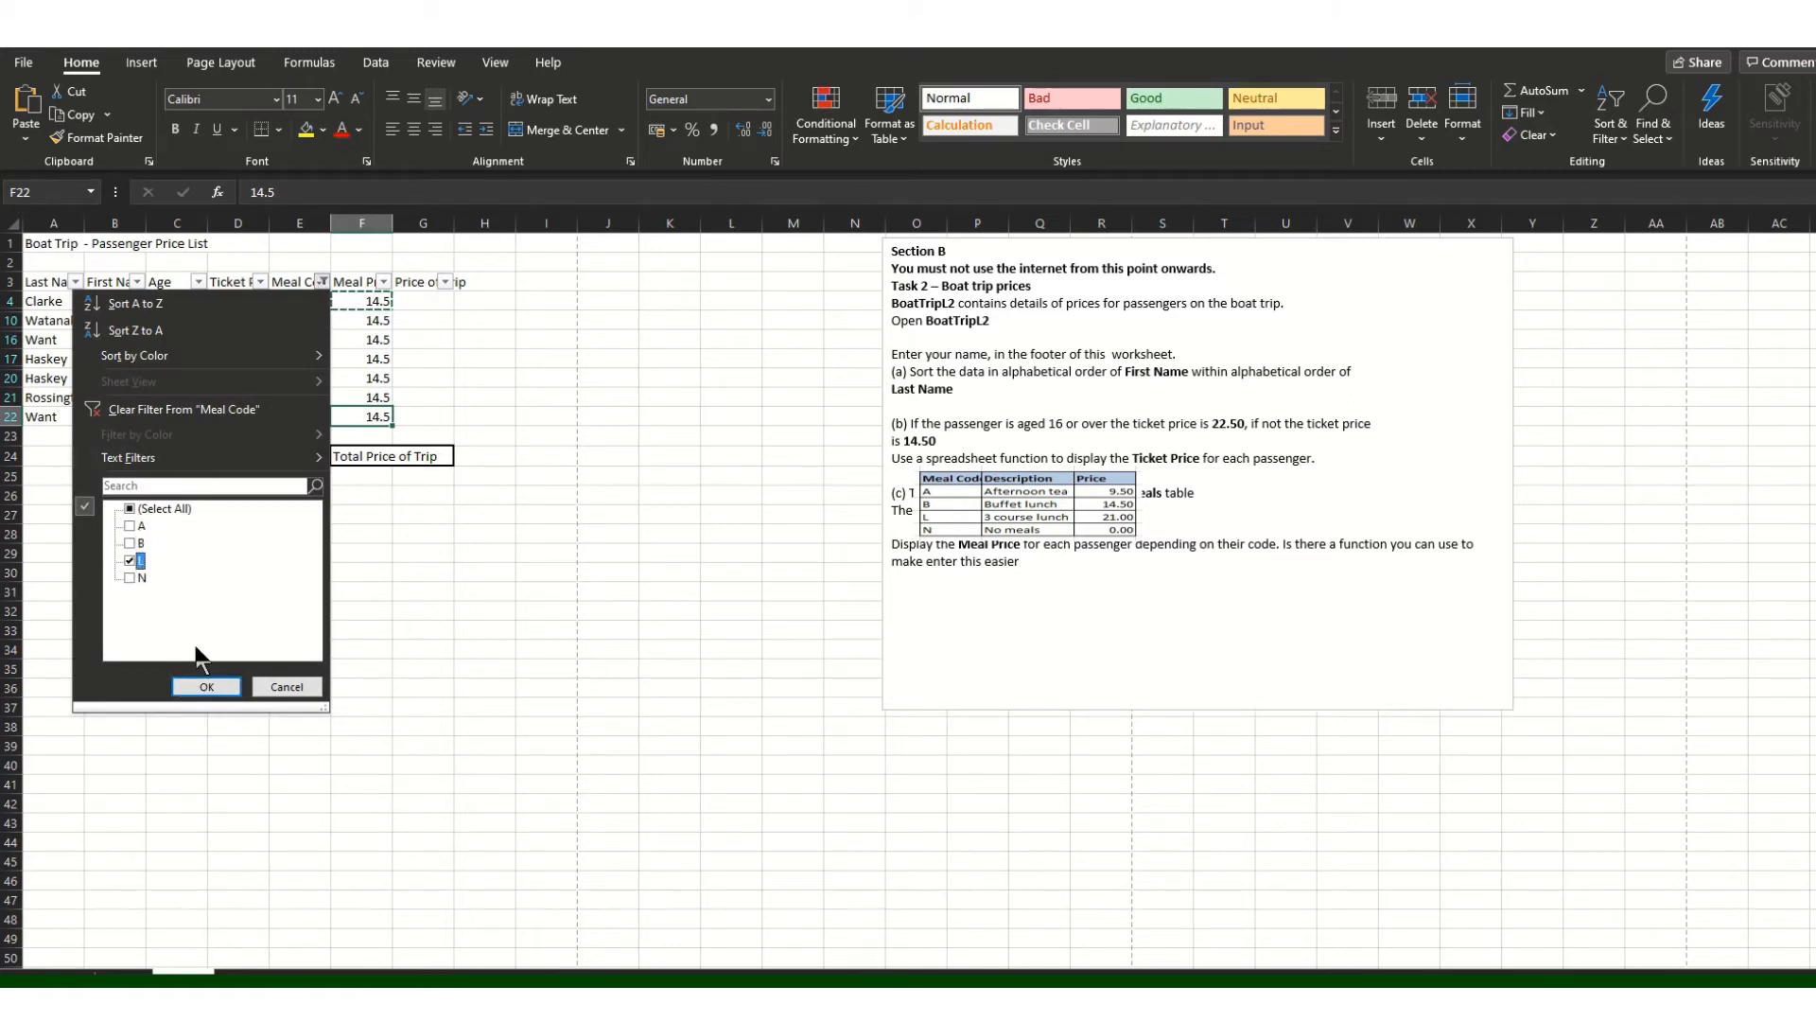
click(213, 687)
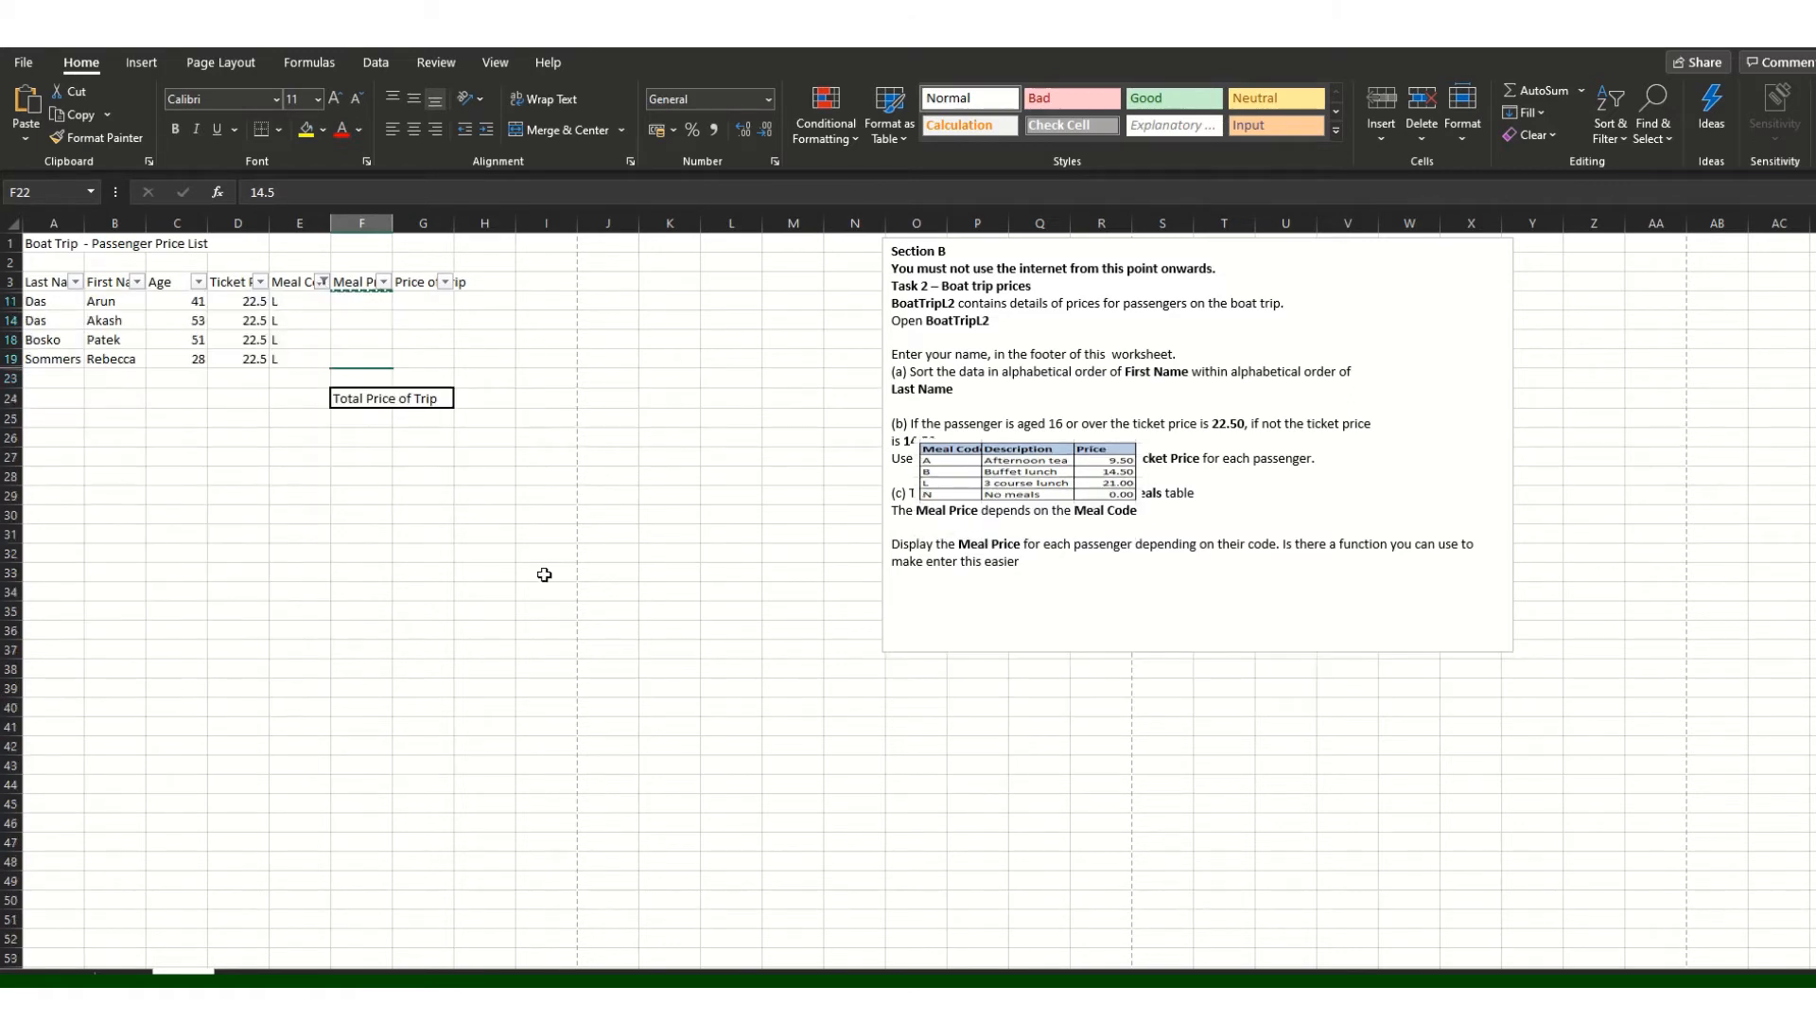
click(363, 302)
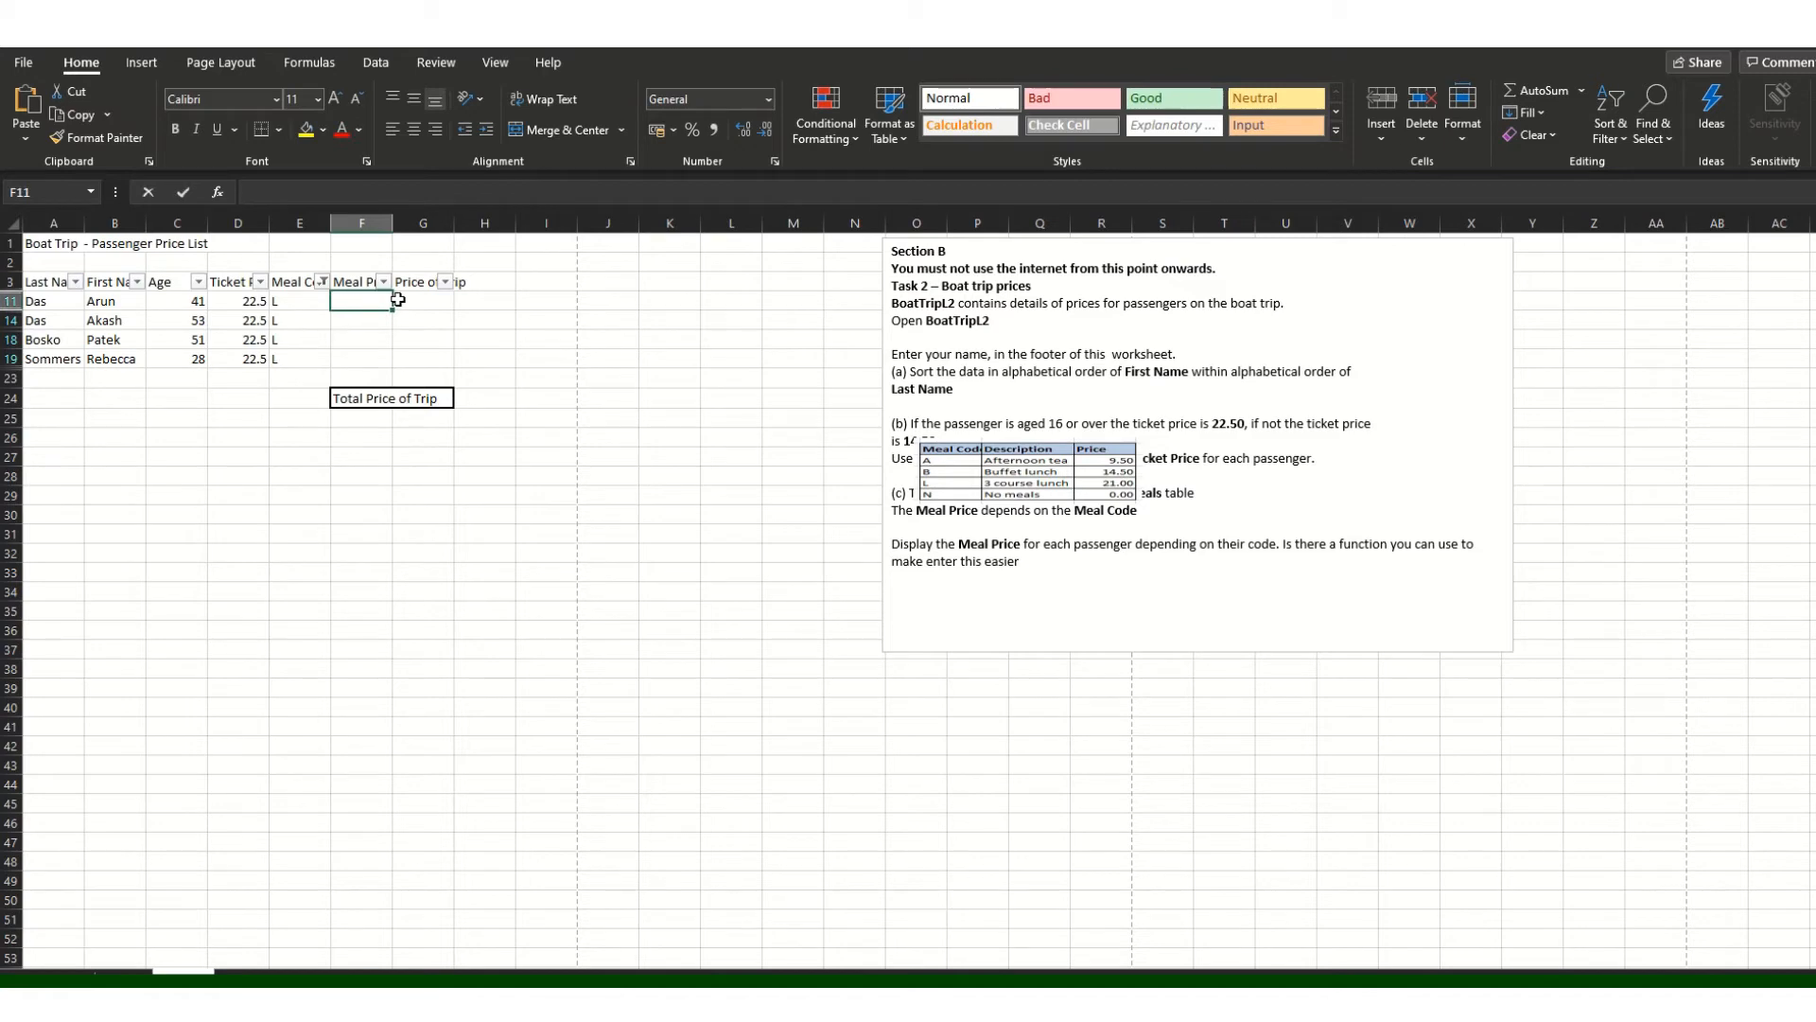
text(21/)
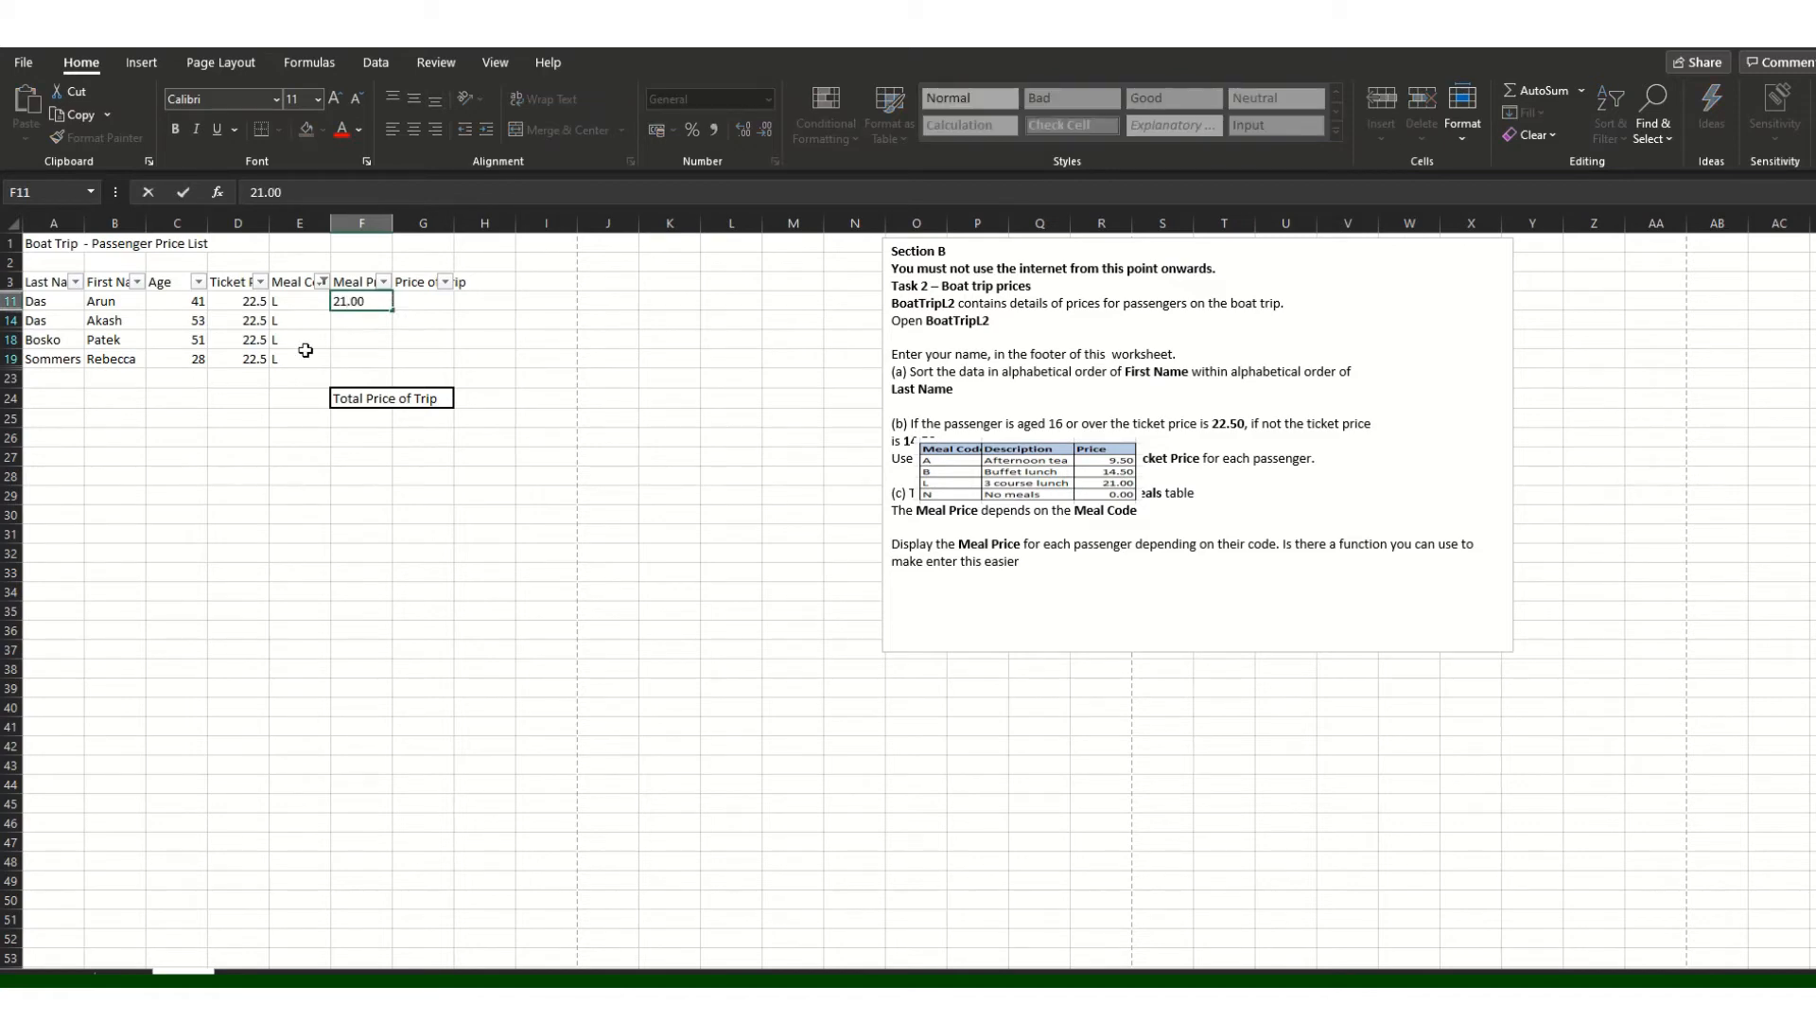
click(383, 319)
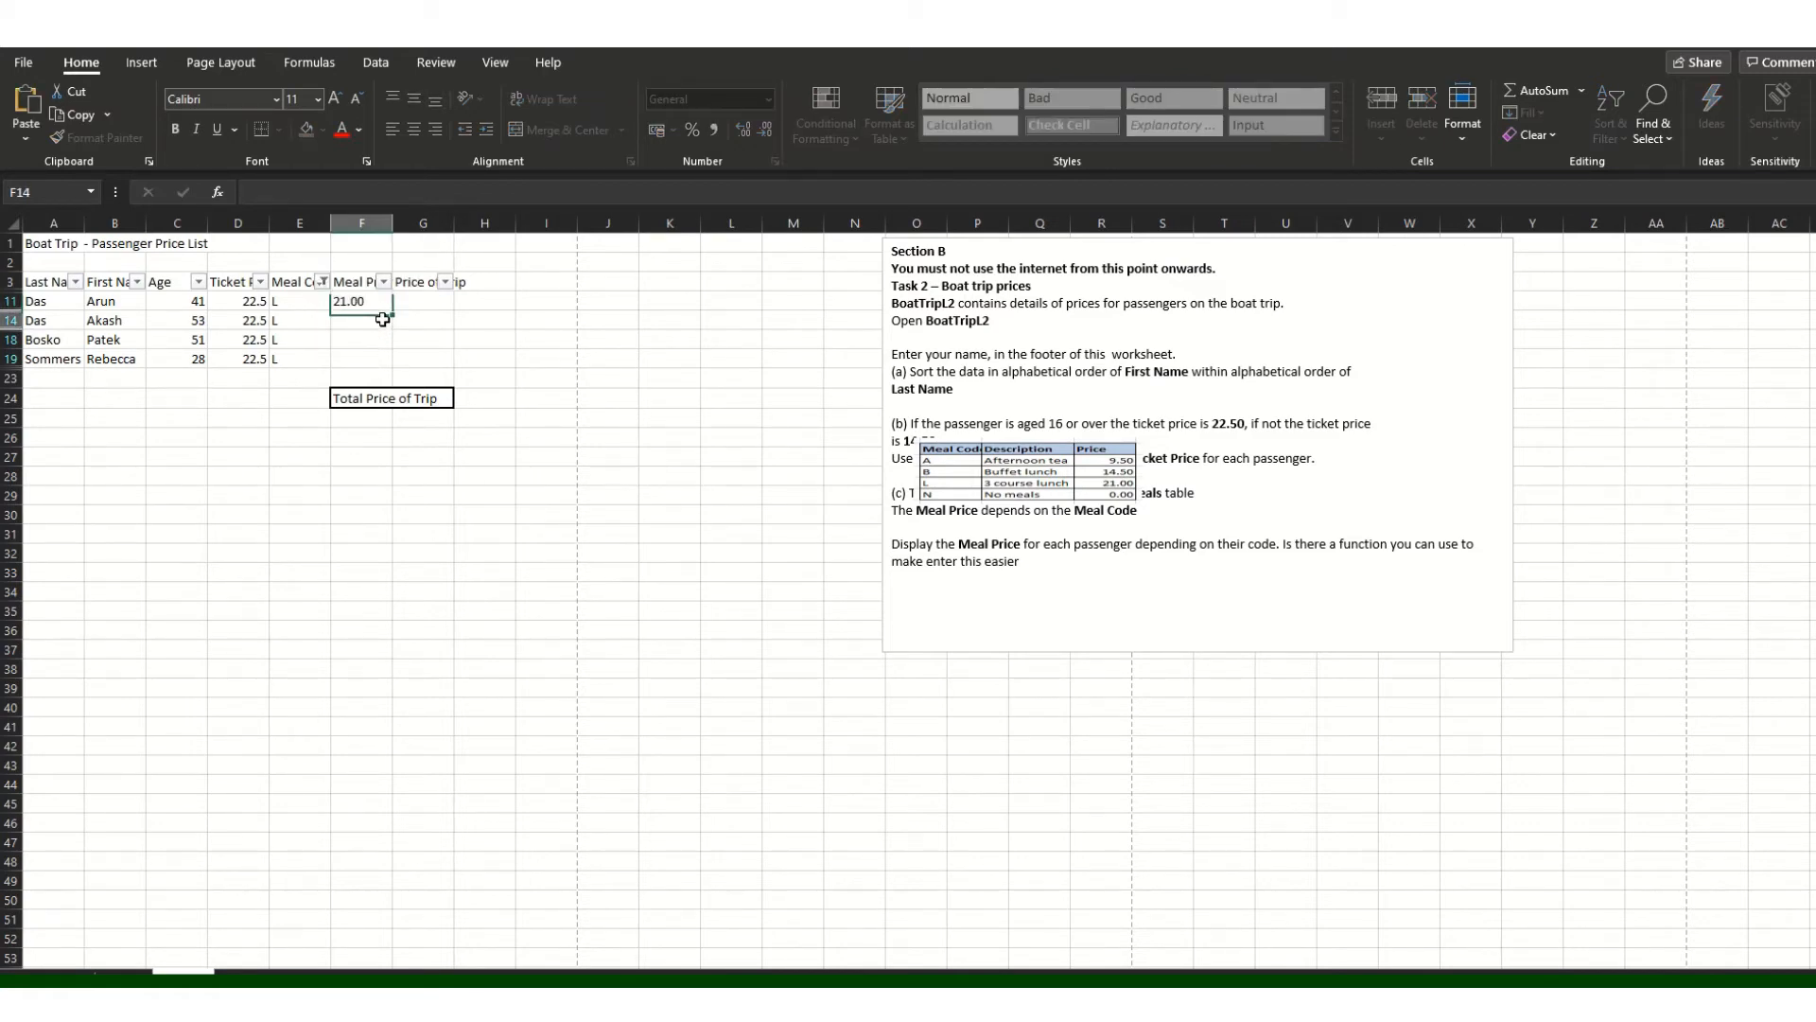
key(ctrl+v)
click(379, 340)
key(ctrl+v)
click(375, 361)
key(ctrl+v)
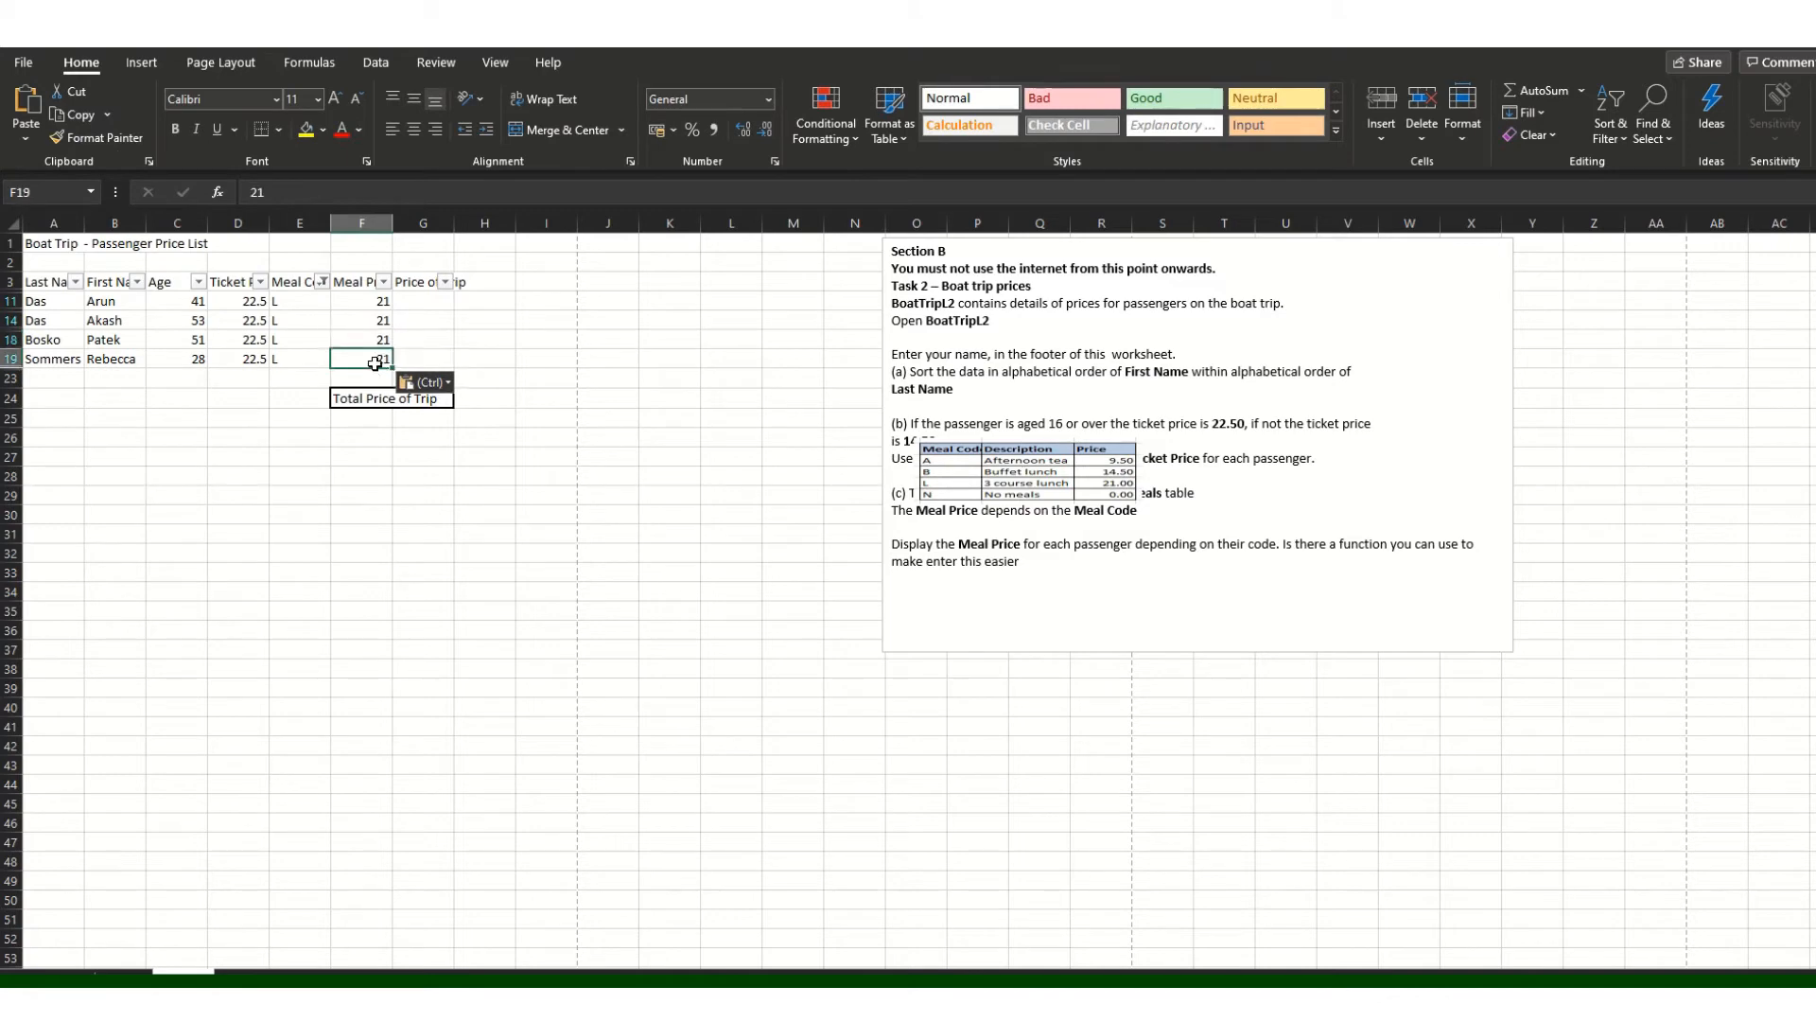
Step: Select all meal codes in the filter so every passenger is listed again
click(323, 281)
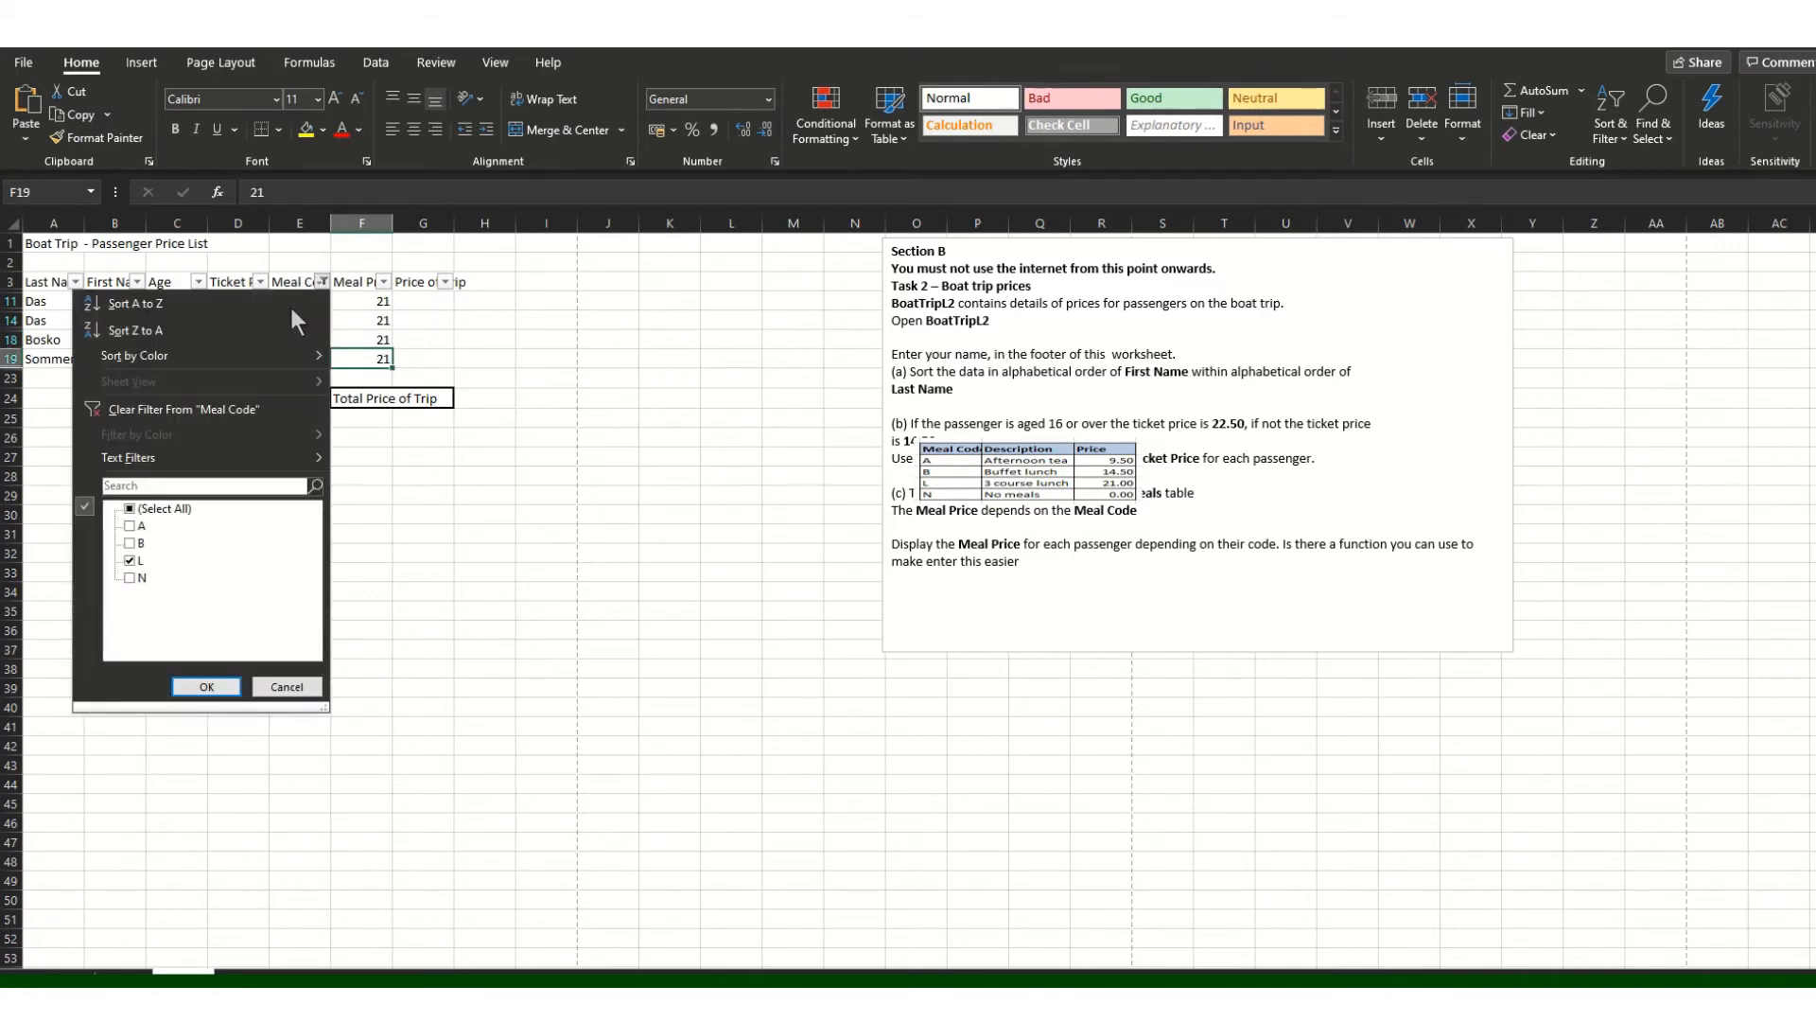
click(133, 510)
click(205, 687)
Step: Enter 0.00 in F6 and paste it into F8, F12 and F13 for the no-meal passengers
click(381, 337)
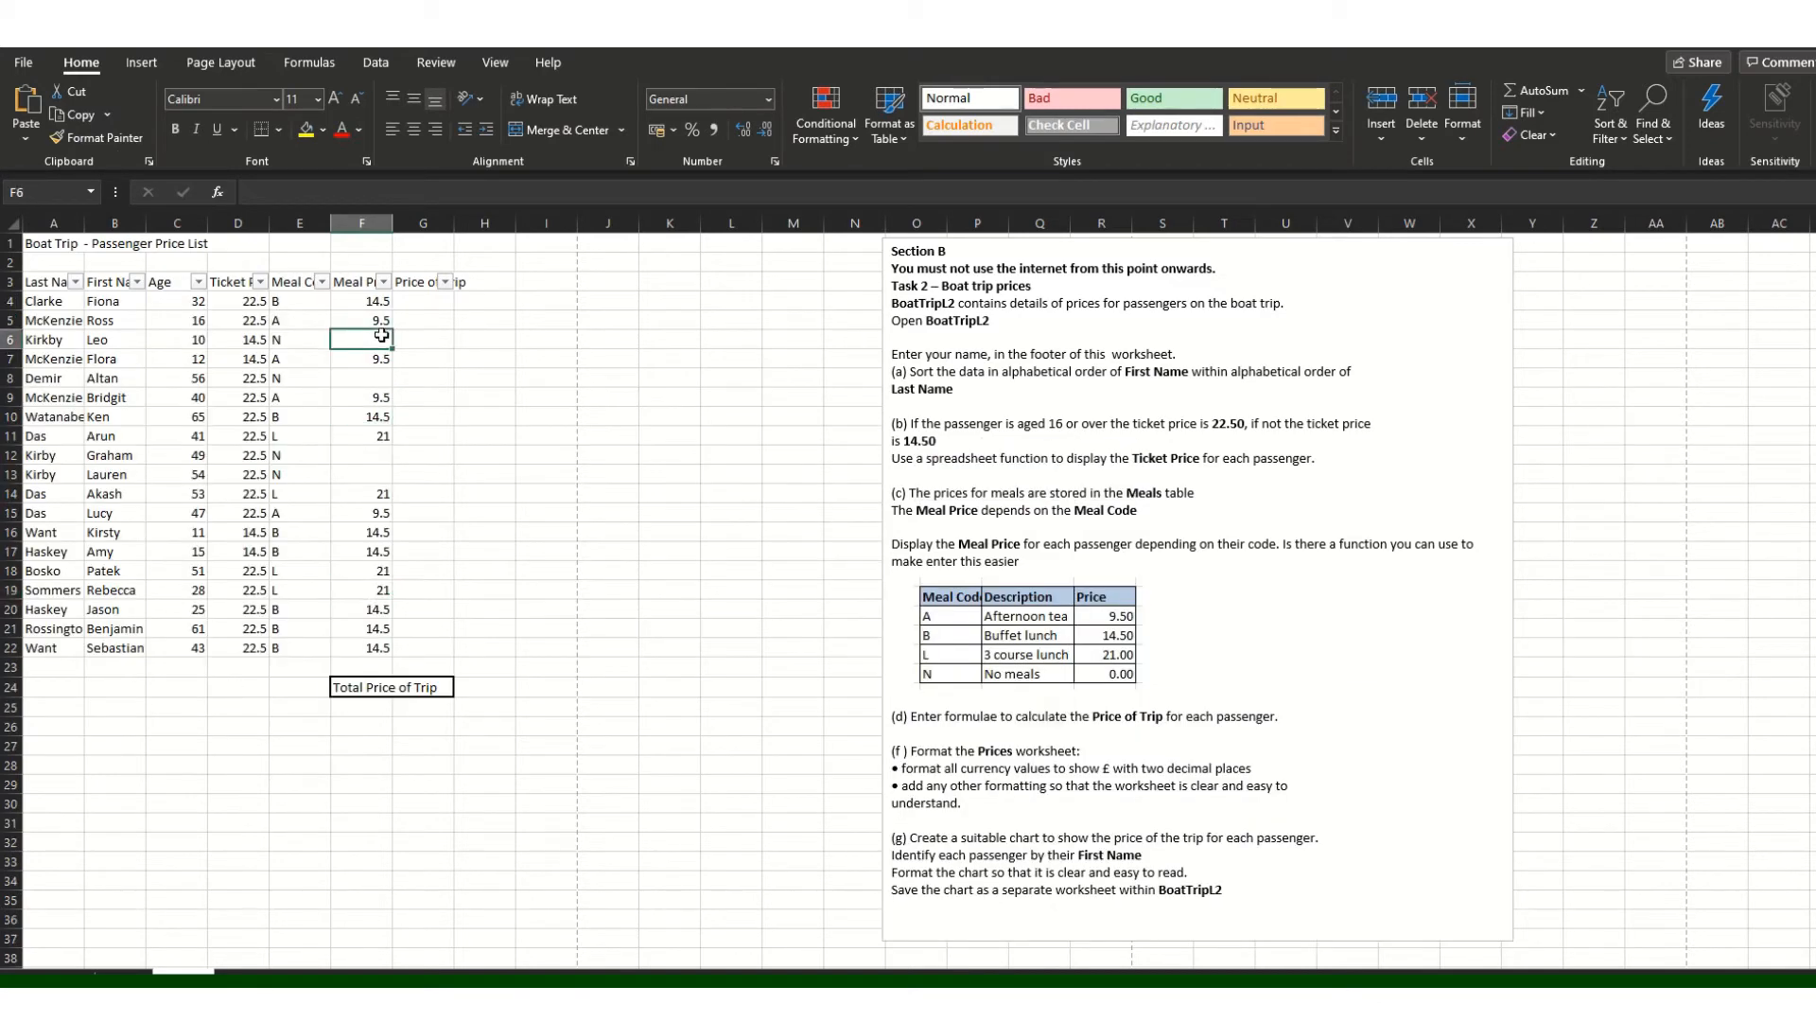
text(0.)
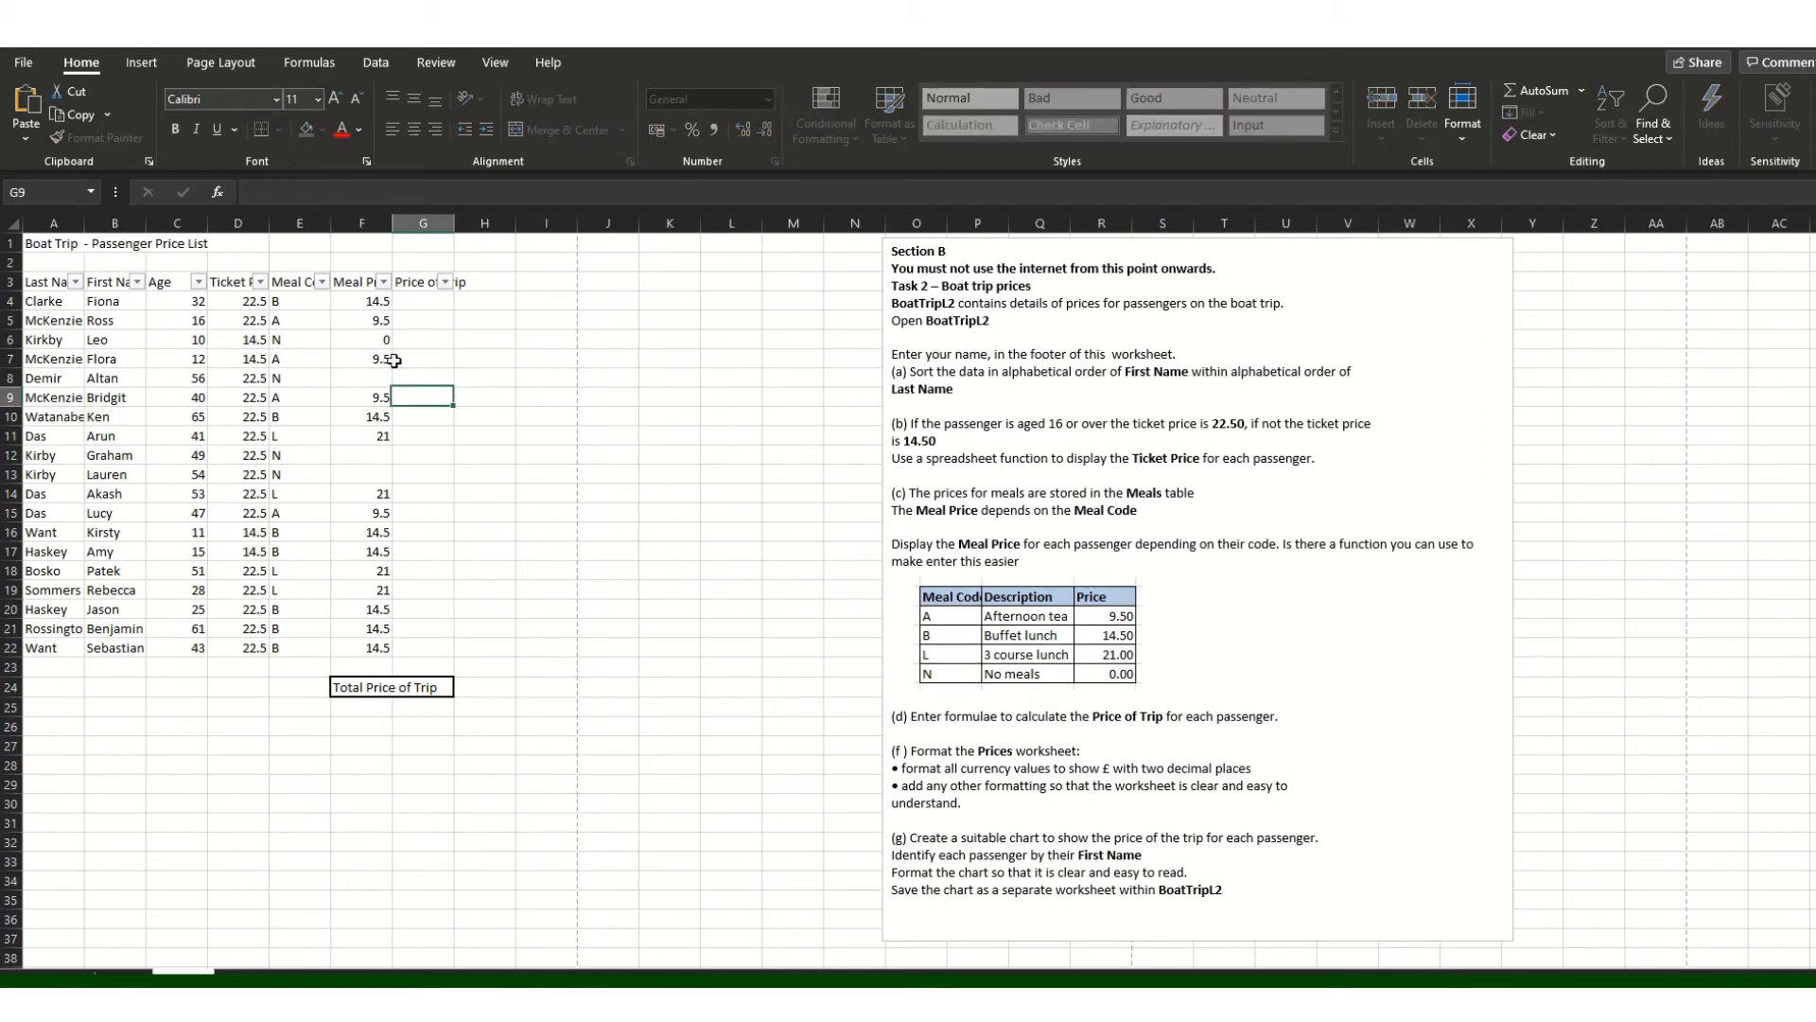
key(ctrl+Return)
key(ctrl+c)
click(381, 378)
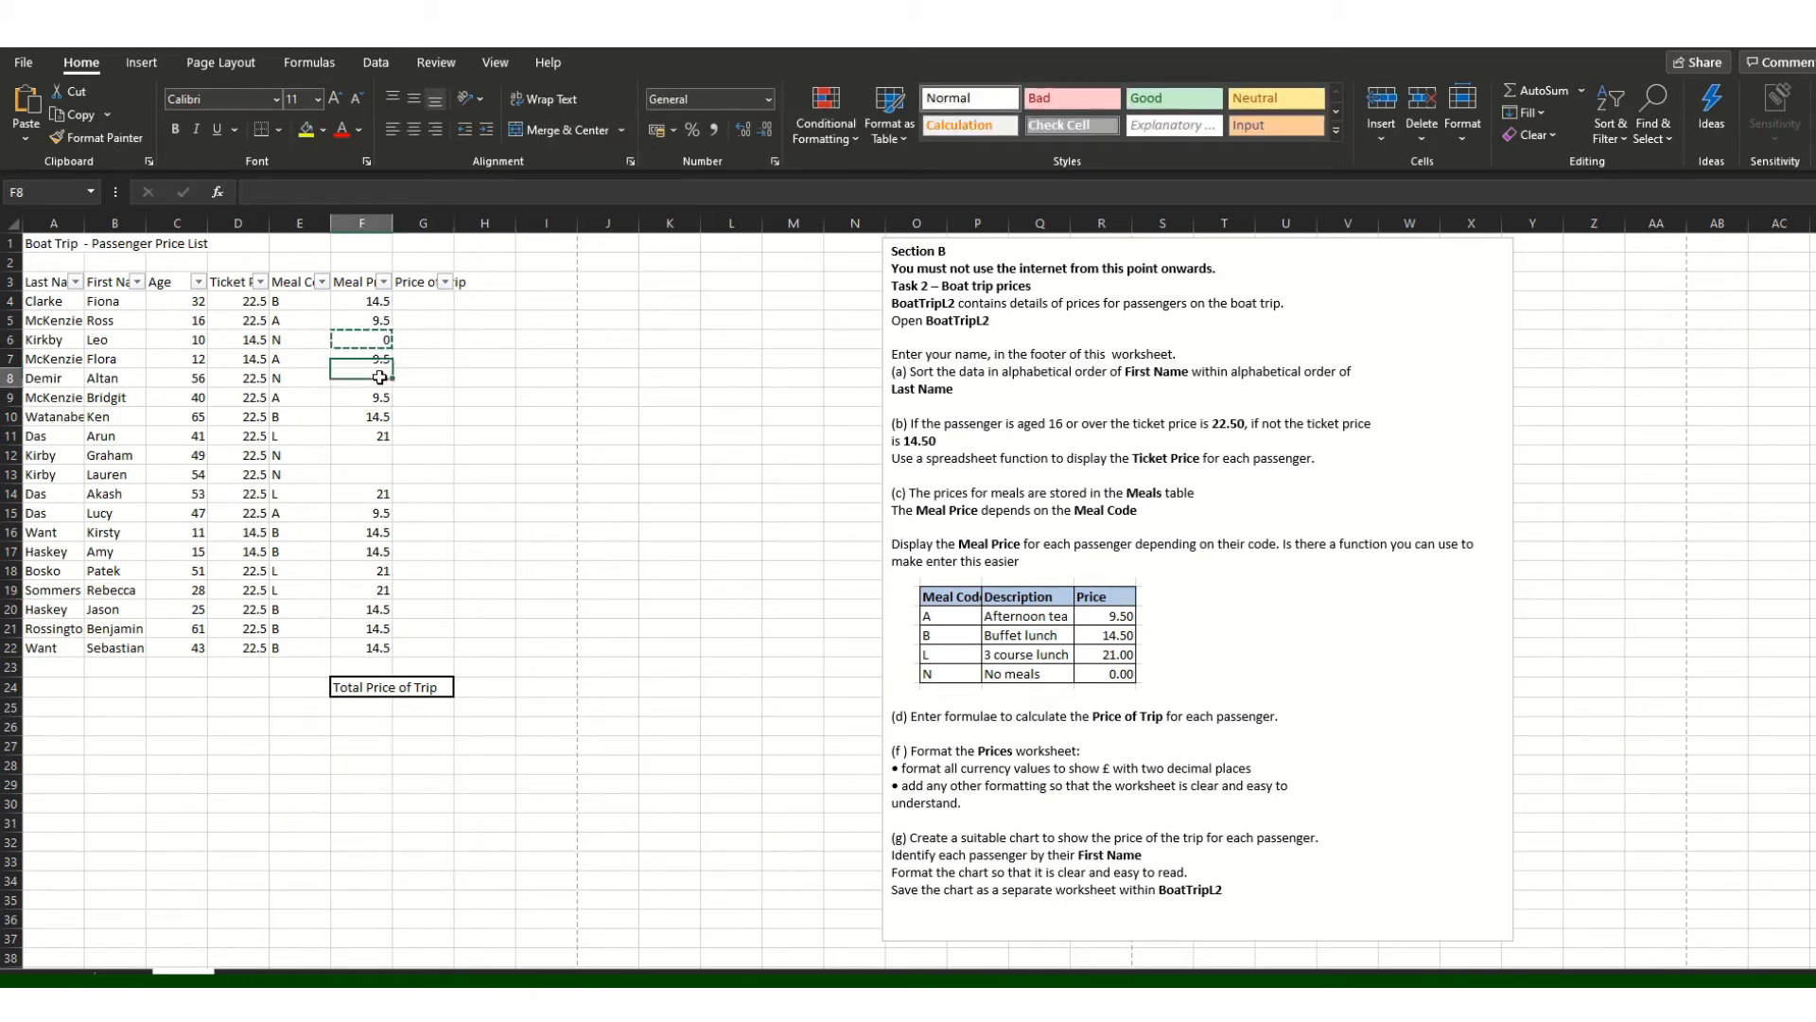
key(ctrl+v)
click(382, 453)
key(ctrl+v)
click(380, 475)
key(ctrl+v)
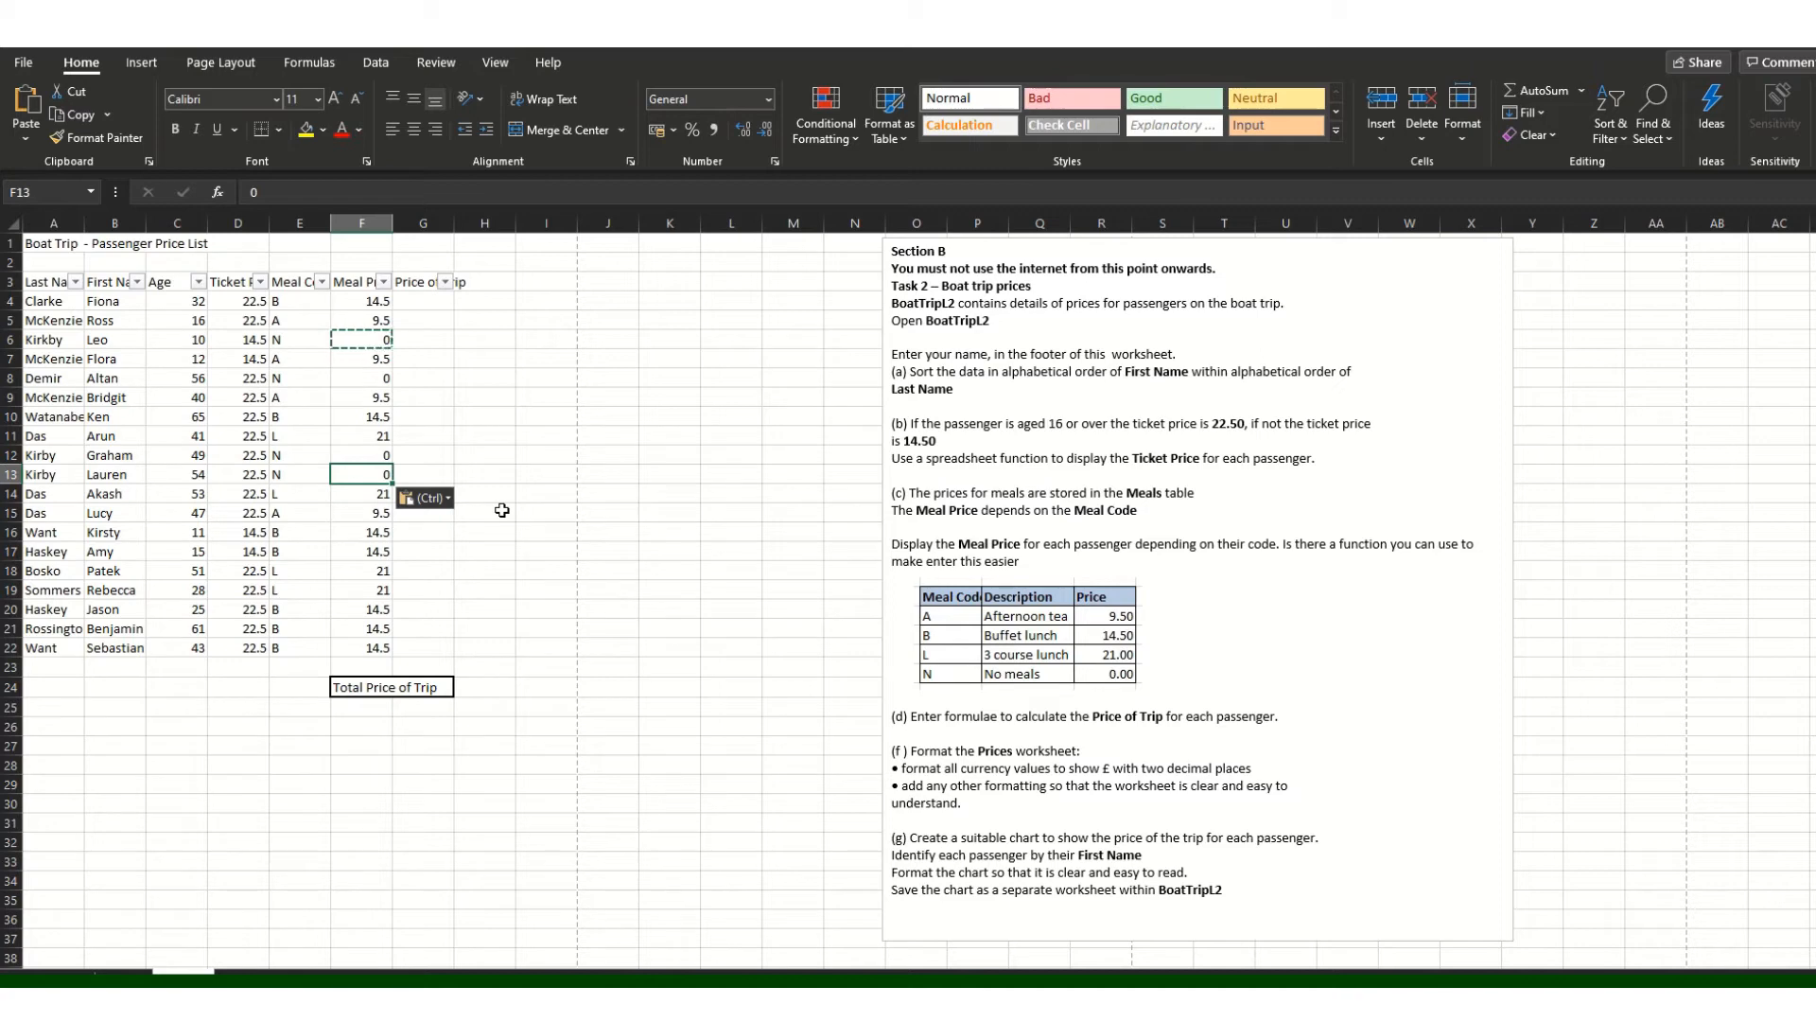
Step: Turn off the AutoFilter arrows on the table's header row
click(434, 298)
drag(50, 276, 434, 282)
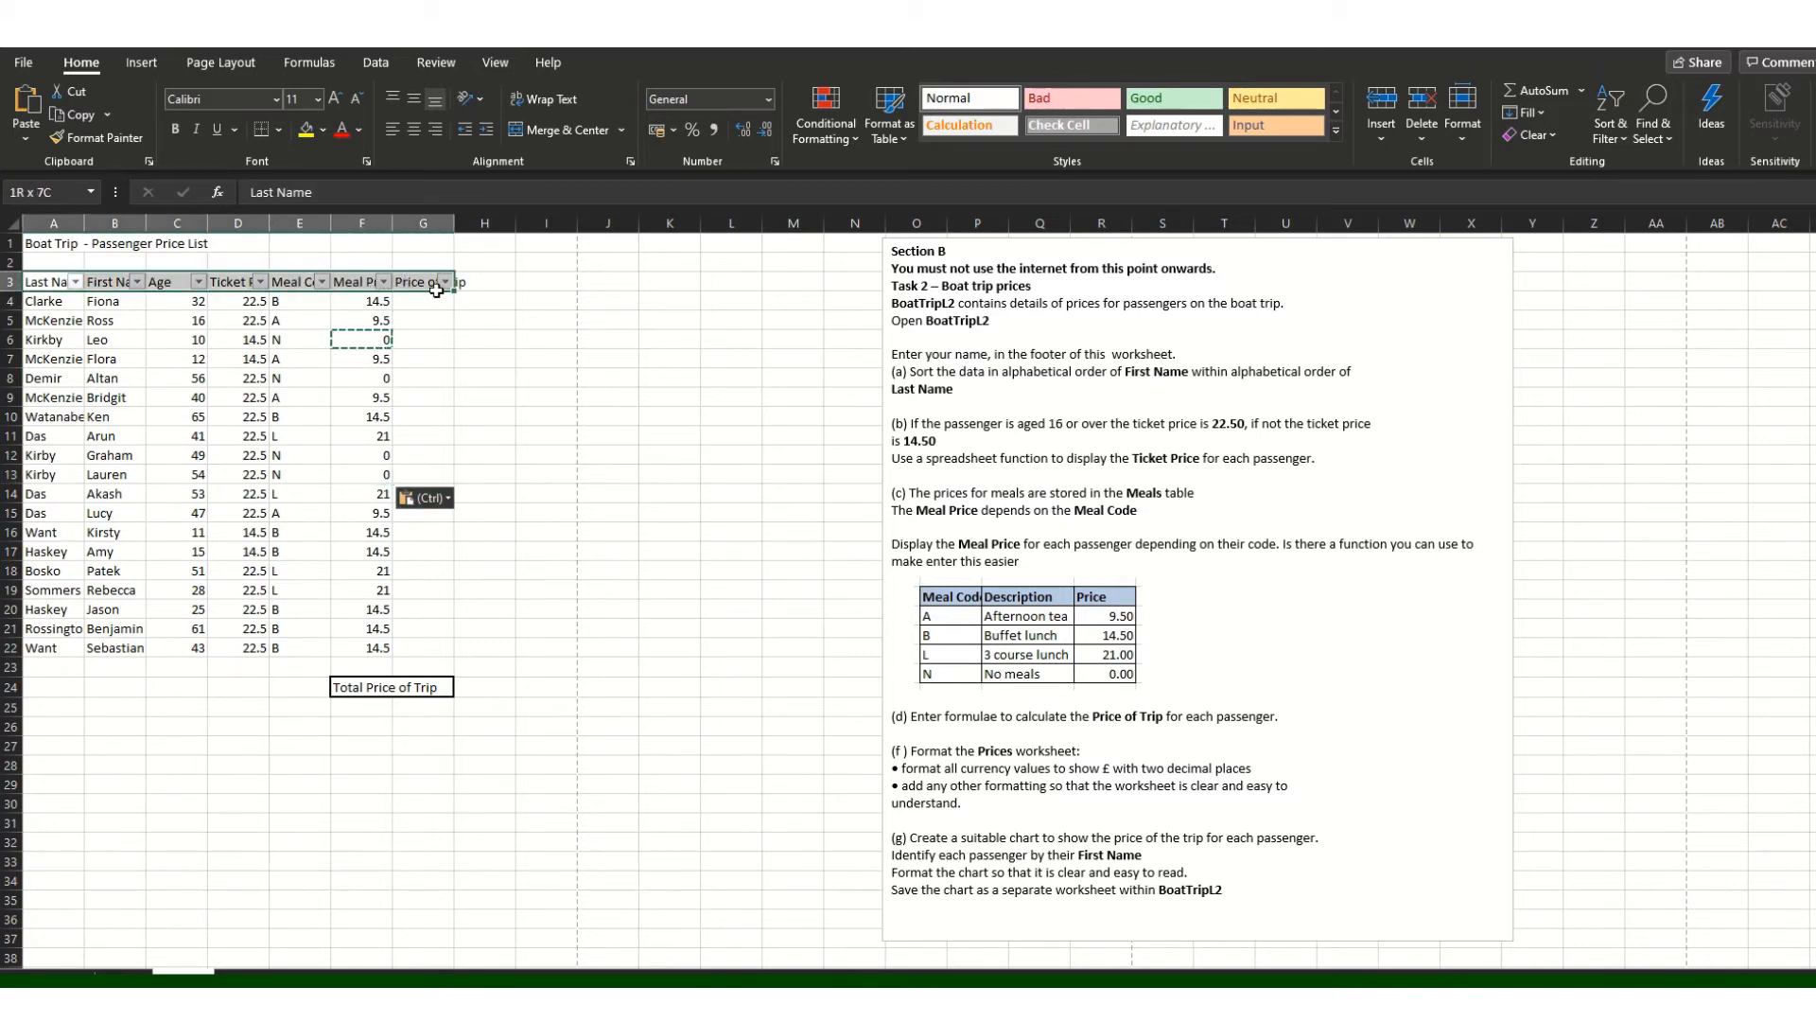
click(1623, 135)
click(1632, 260)
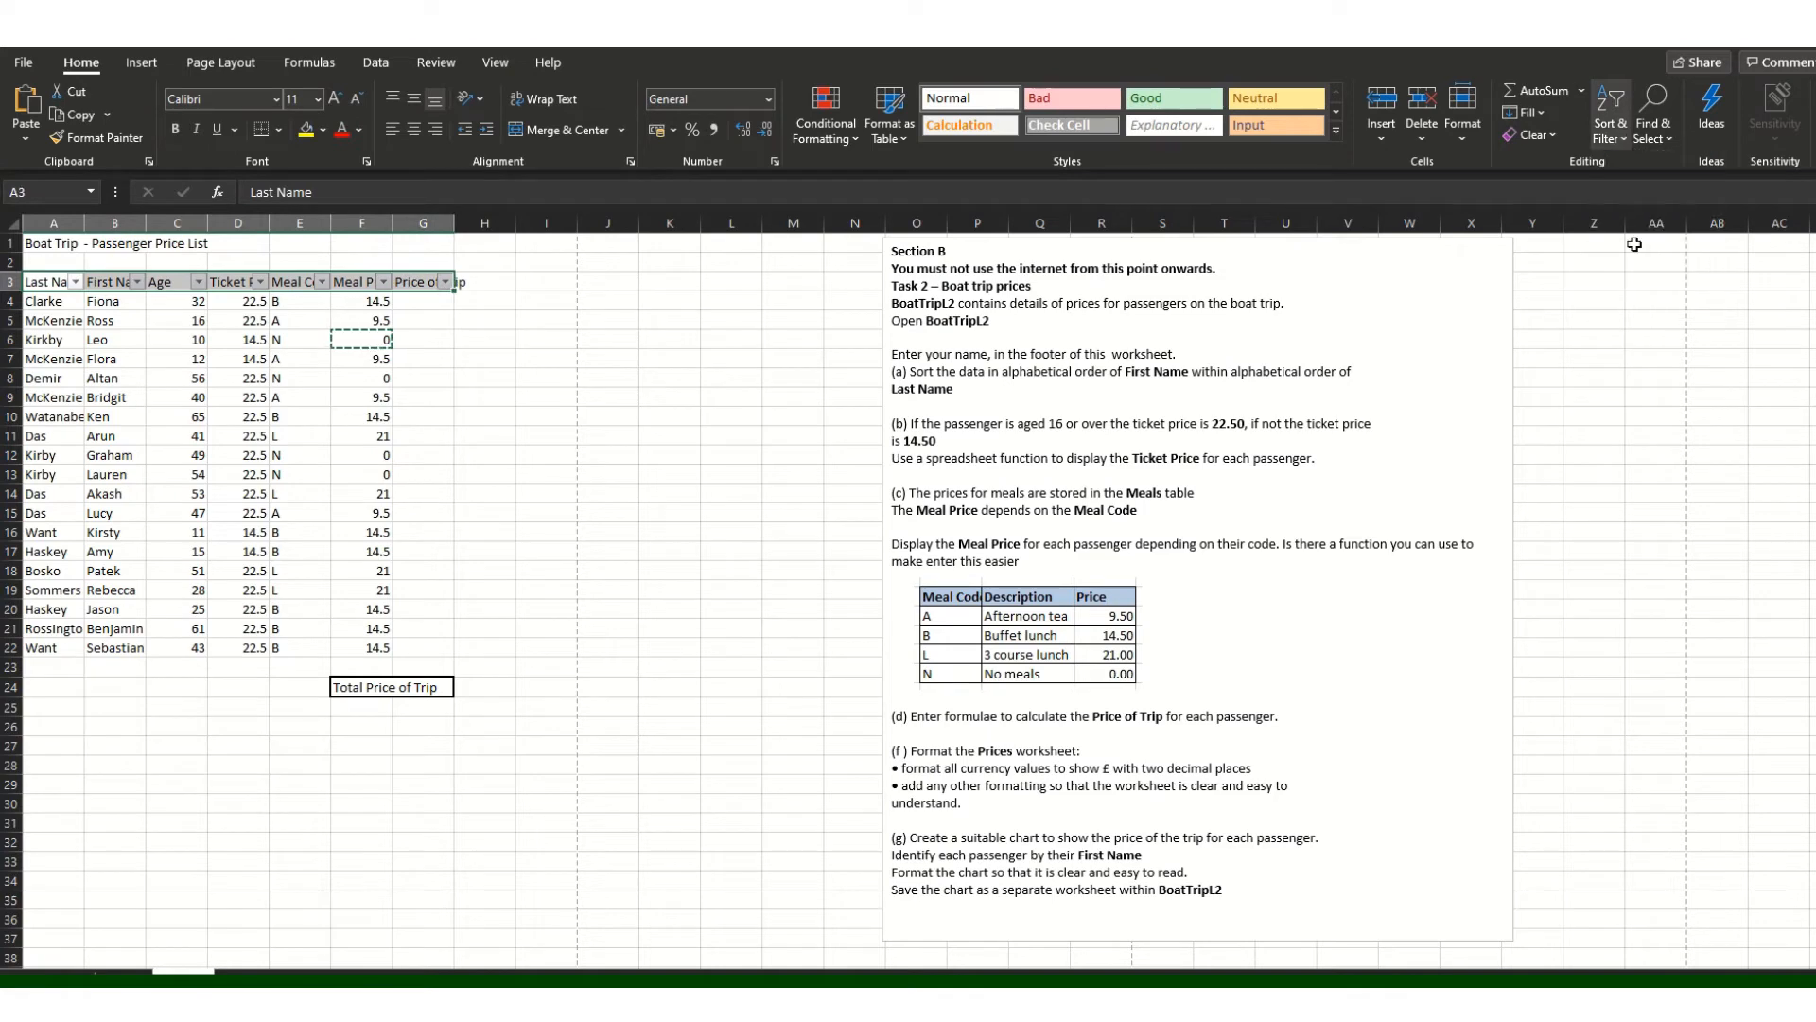
click(608, 378)
Step: Widen column G and autofit columns E, D, B and A to their contents
mouse_move(450, 237)
mouse_down()
mouse_move(470, 227)
mouse_move(443, 220)
mouse_up()
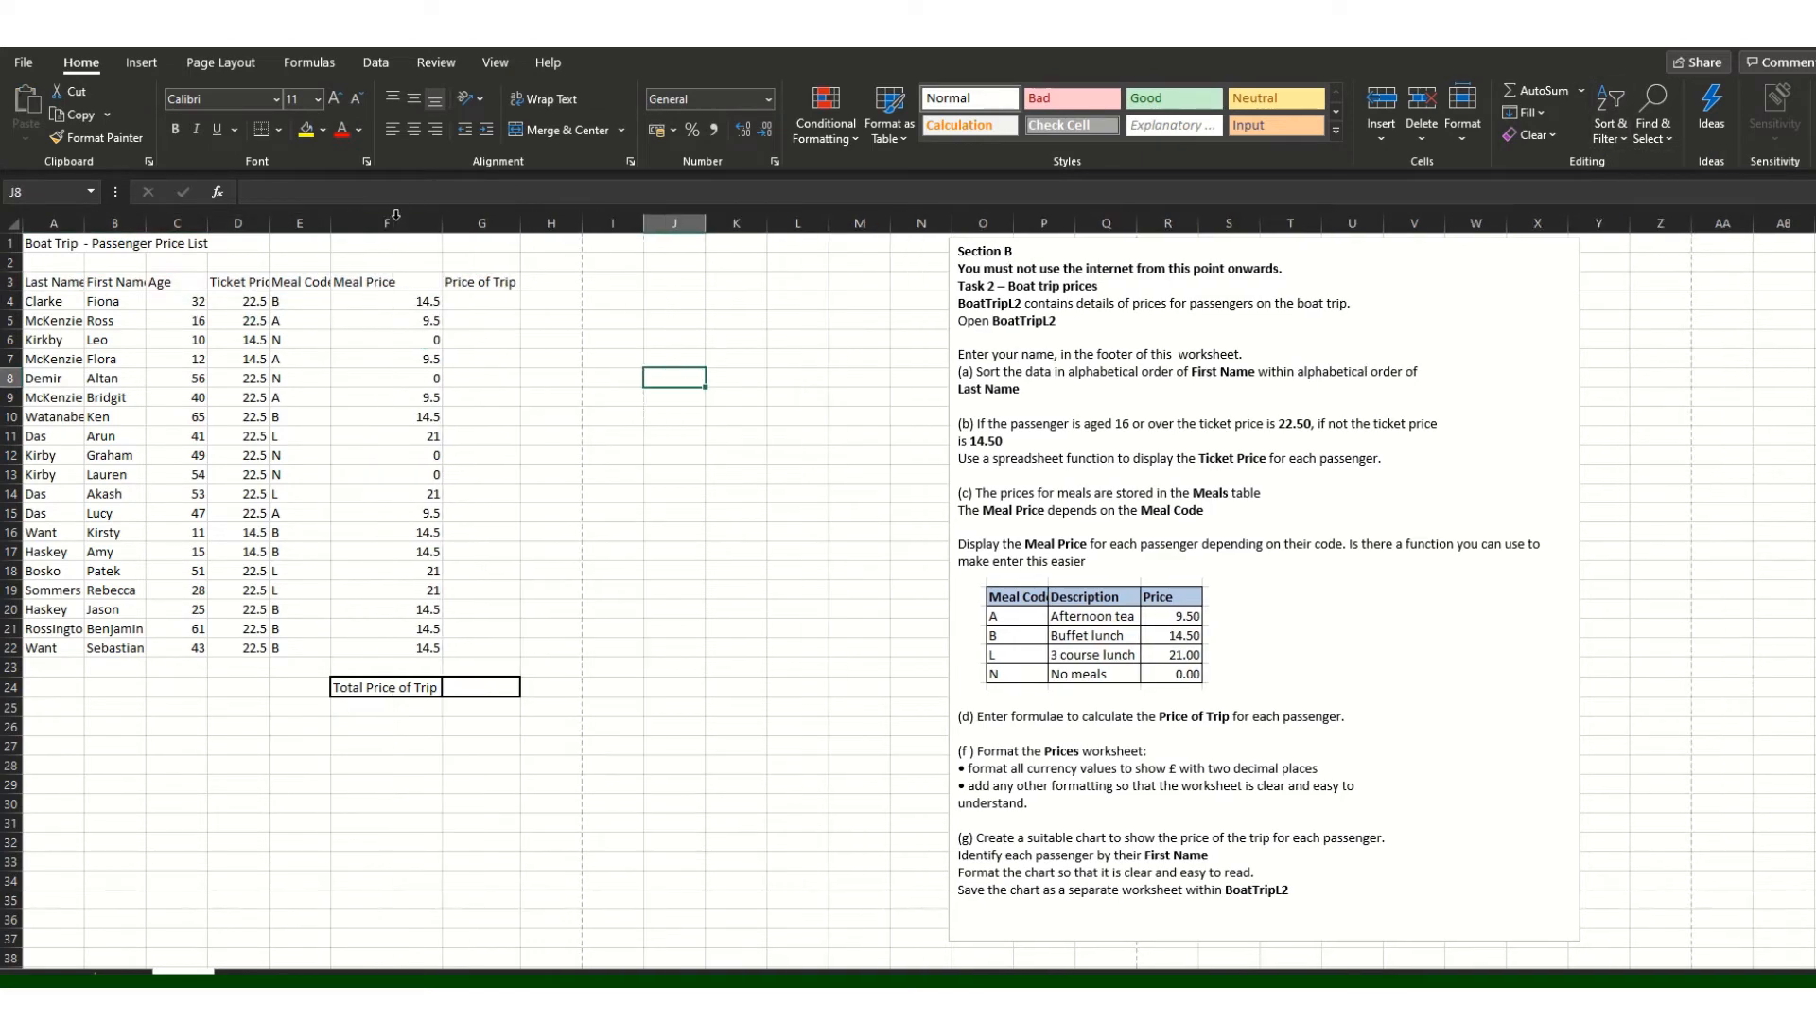
double_click(333, 218)
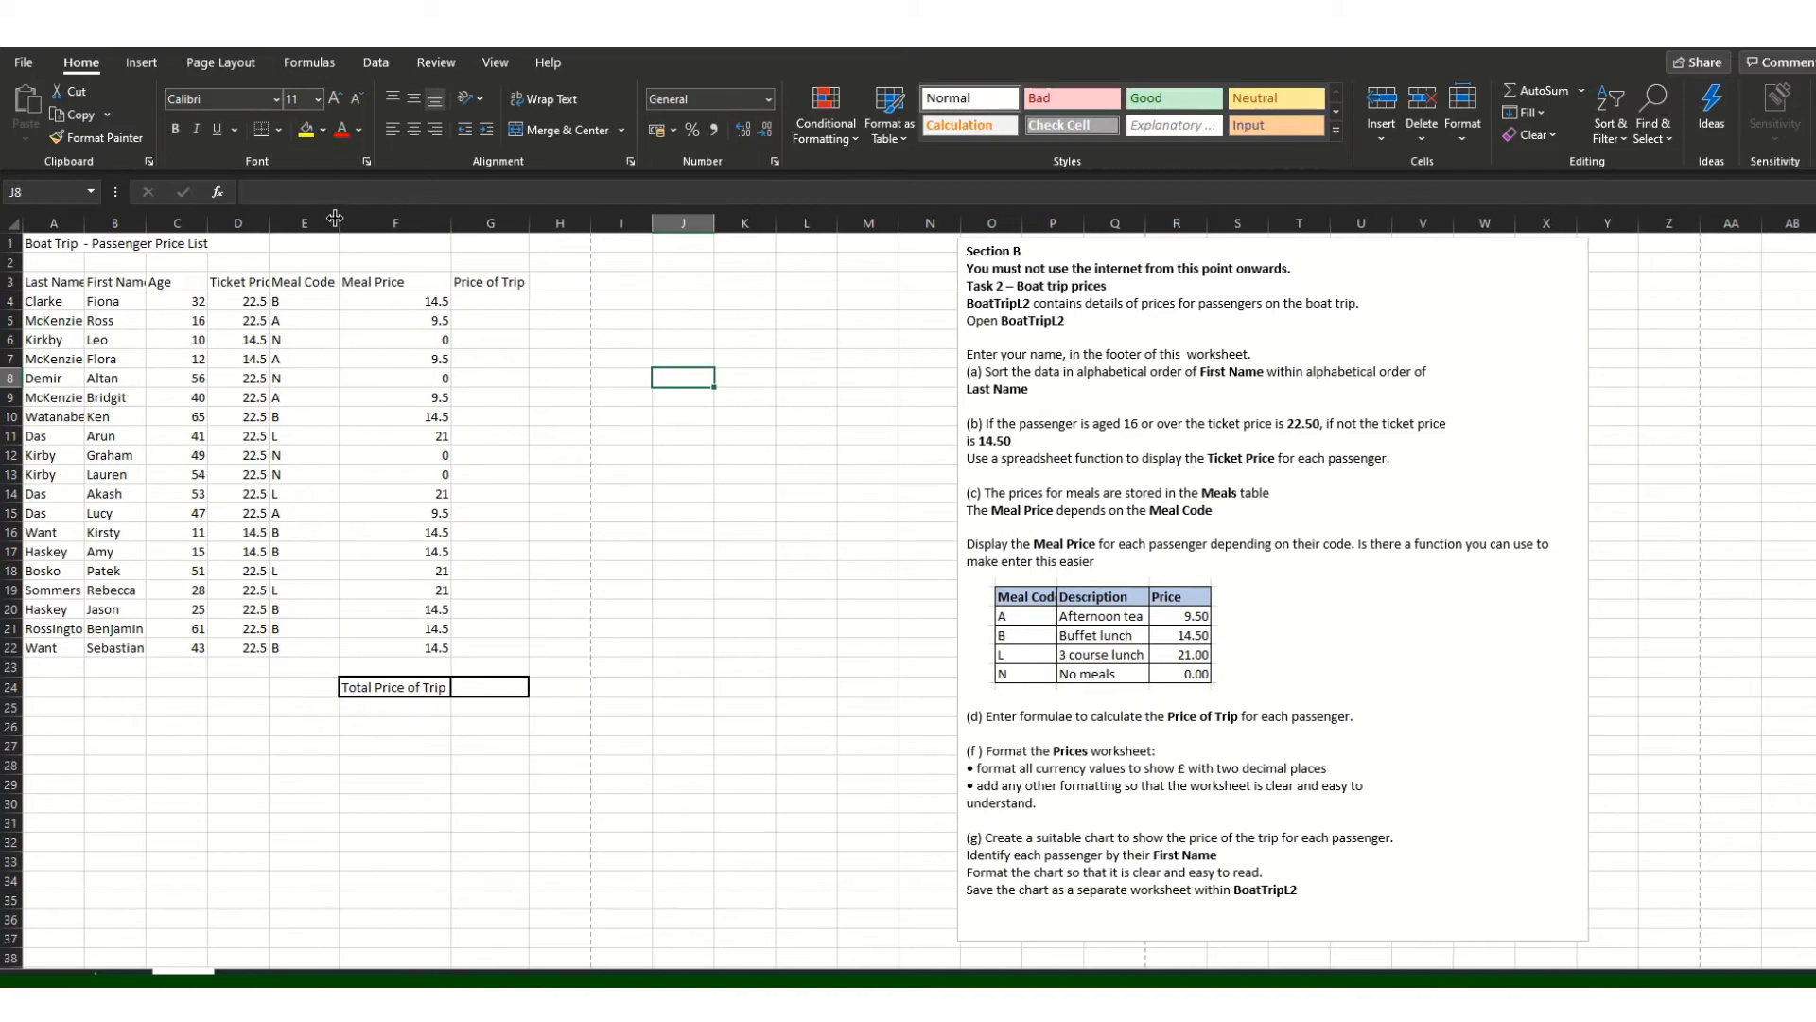
double_click(270, 219)
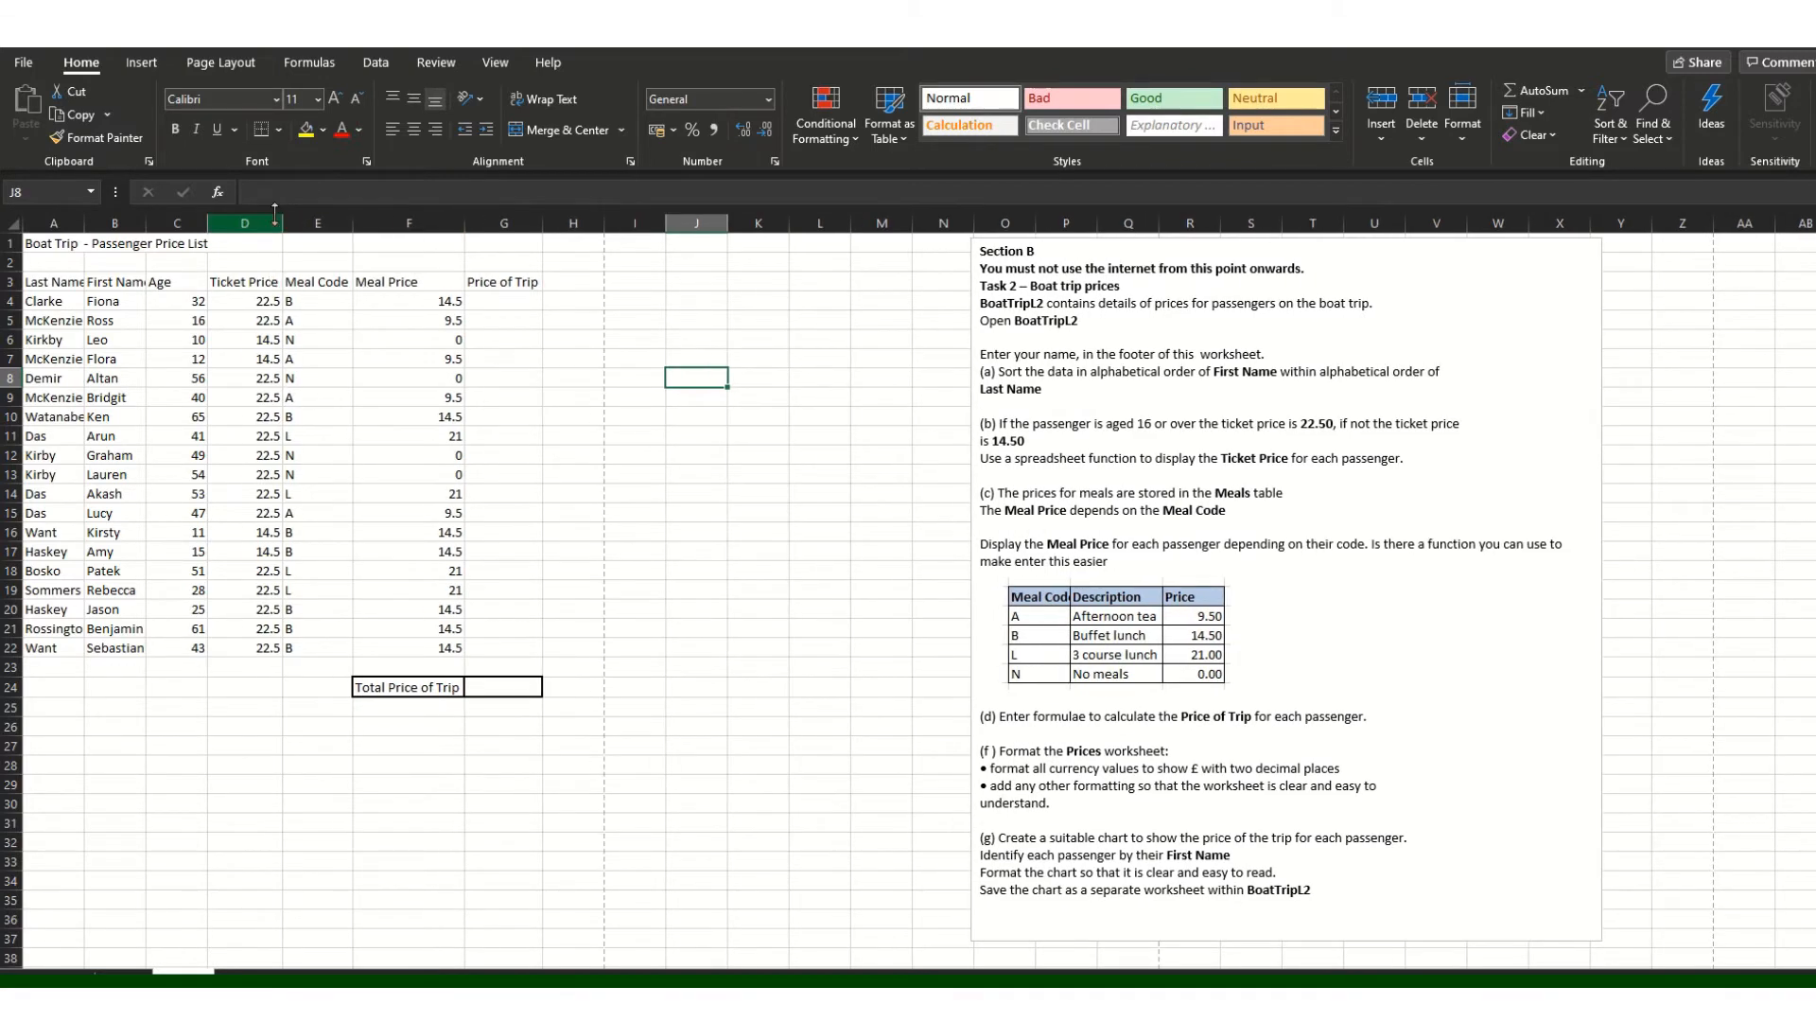
double_click(147, 220)
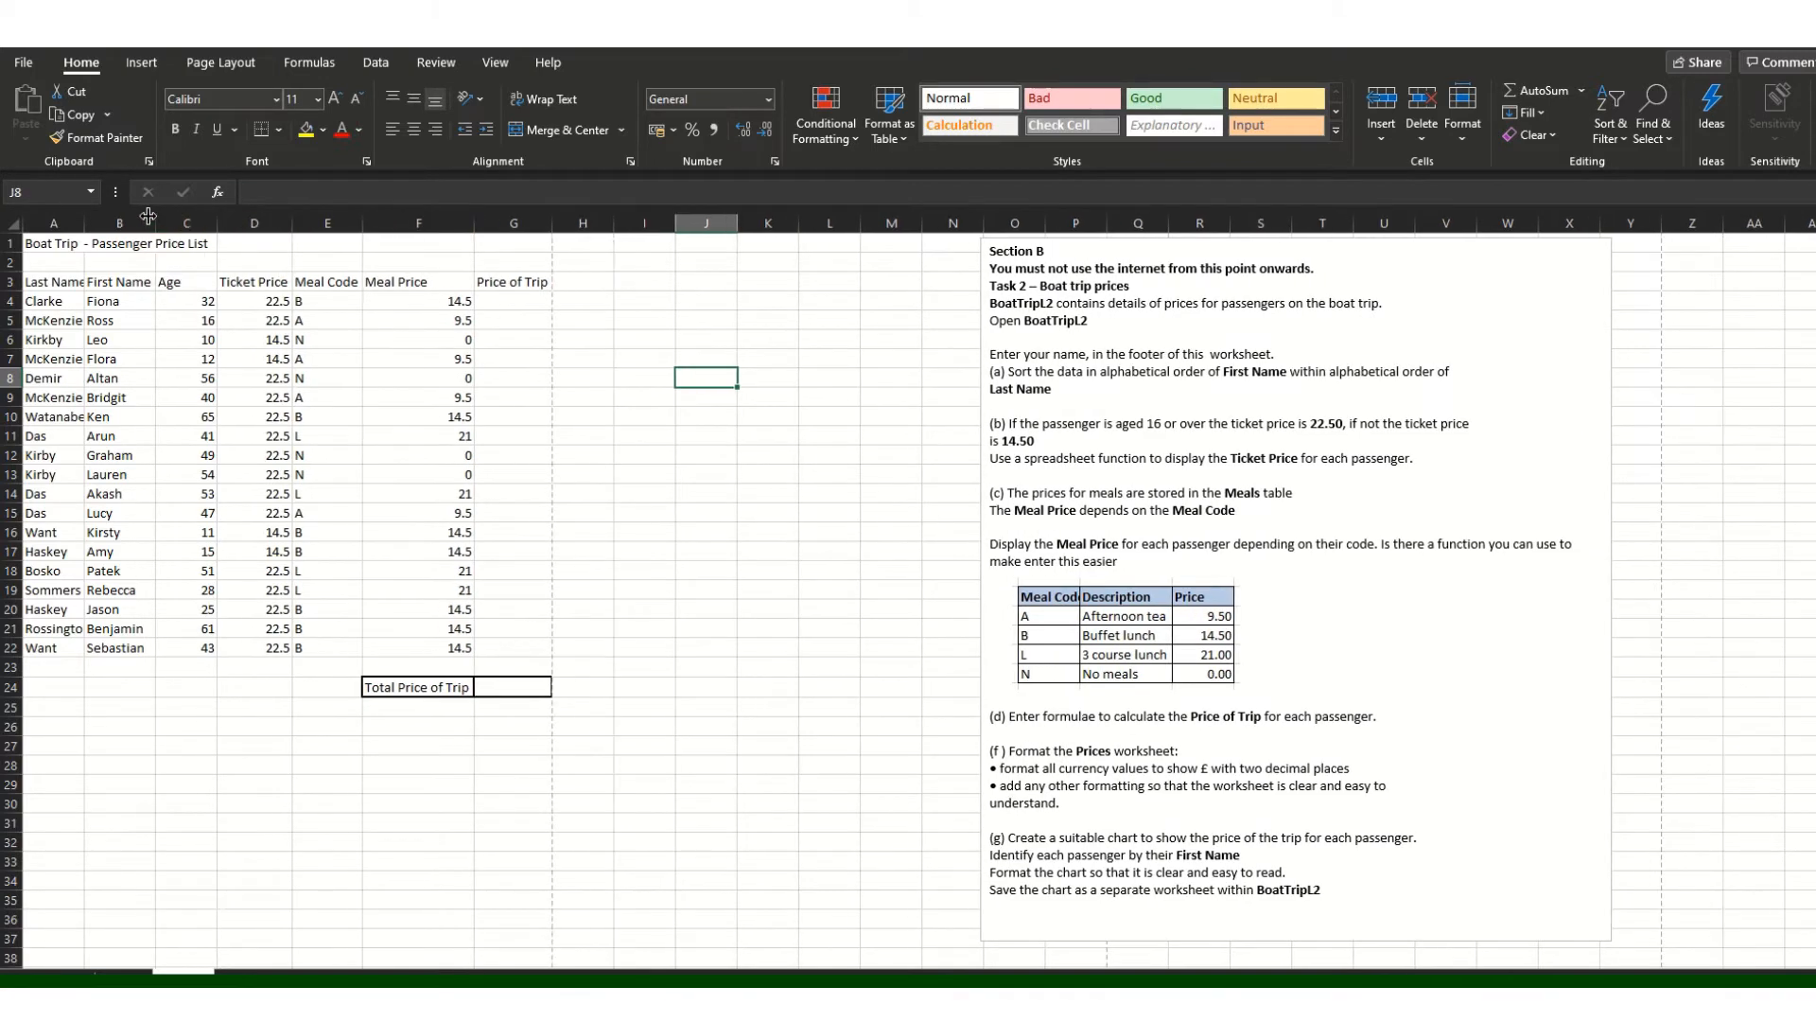
double_click(85, 220)
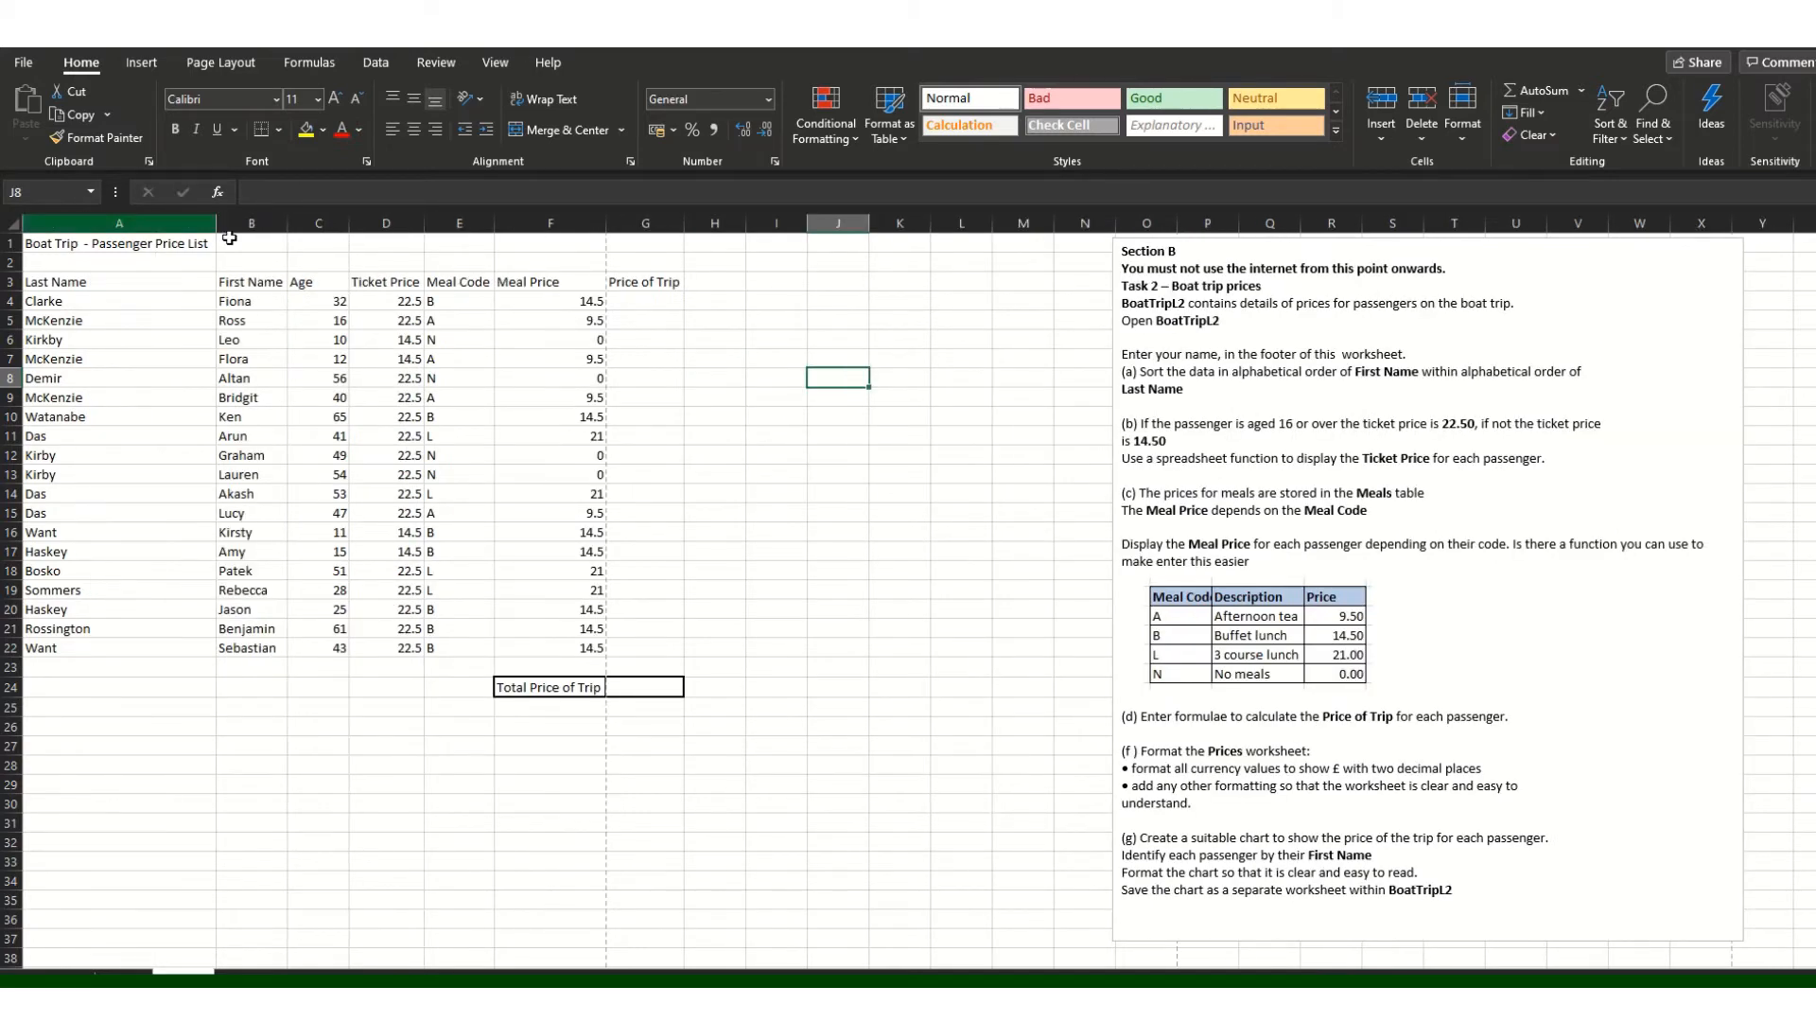
Step: Enter =SUM(D4+F4) in G4 and fill it down to G22
click(658, 304)
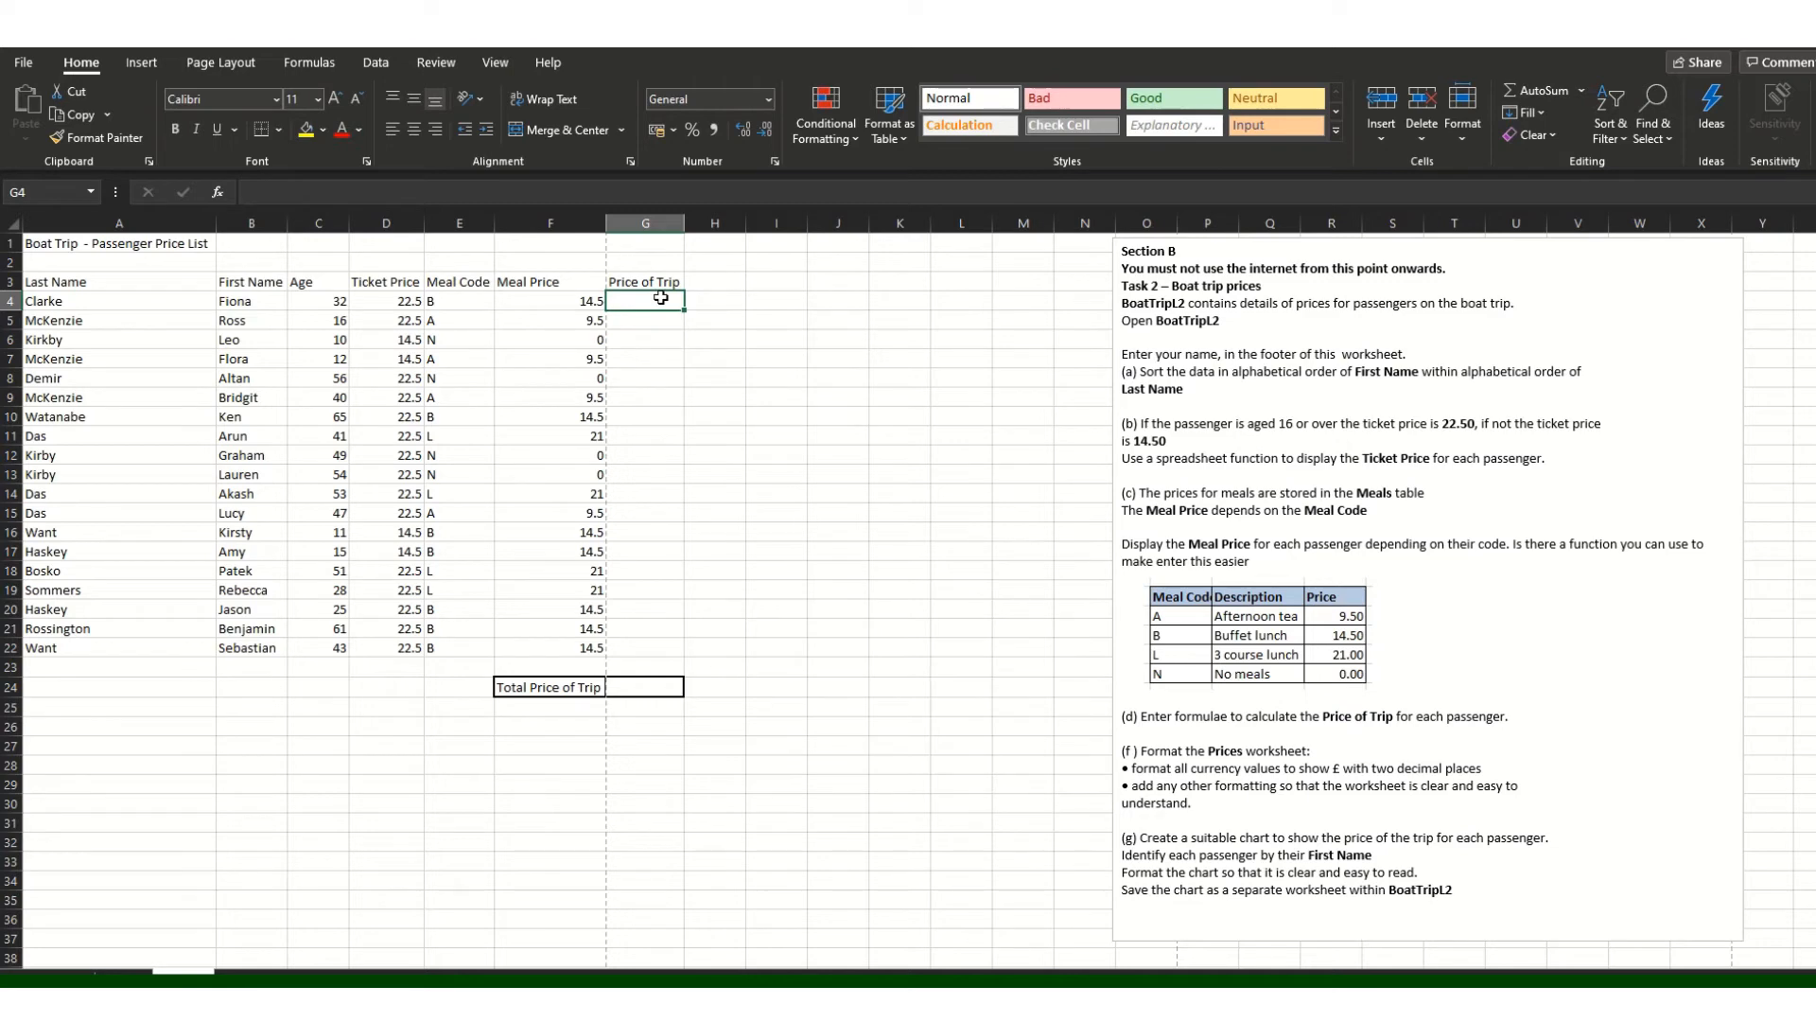
text(=)
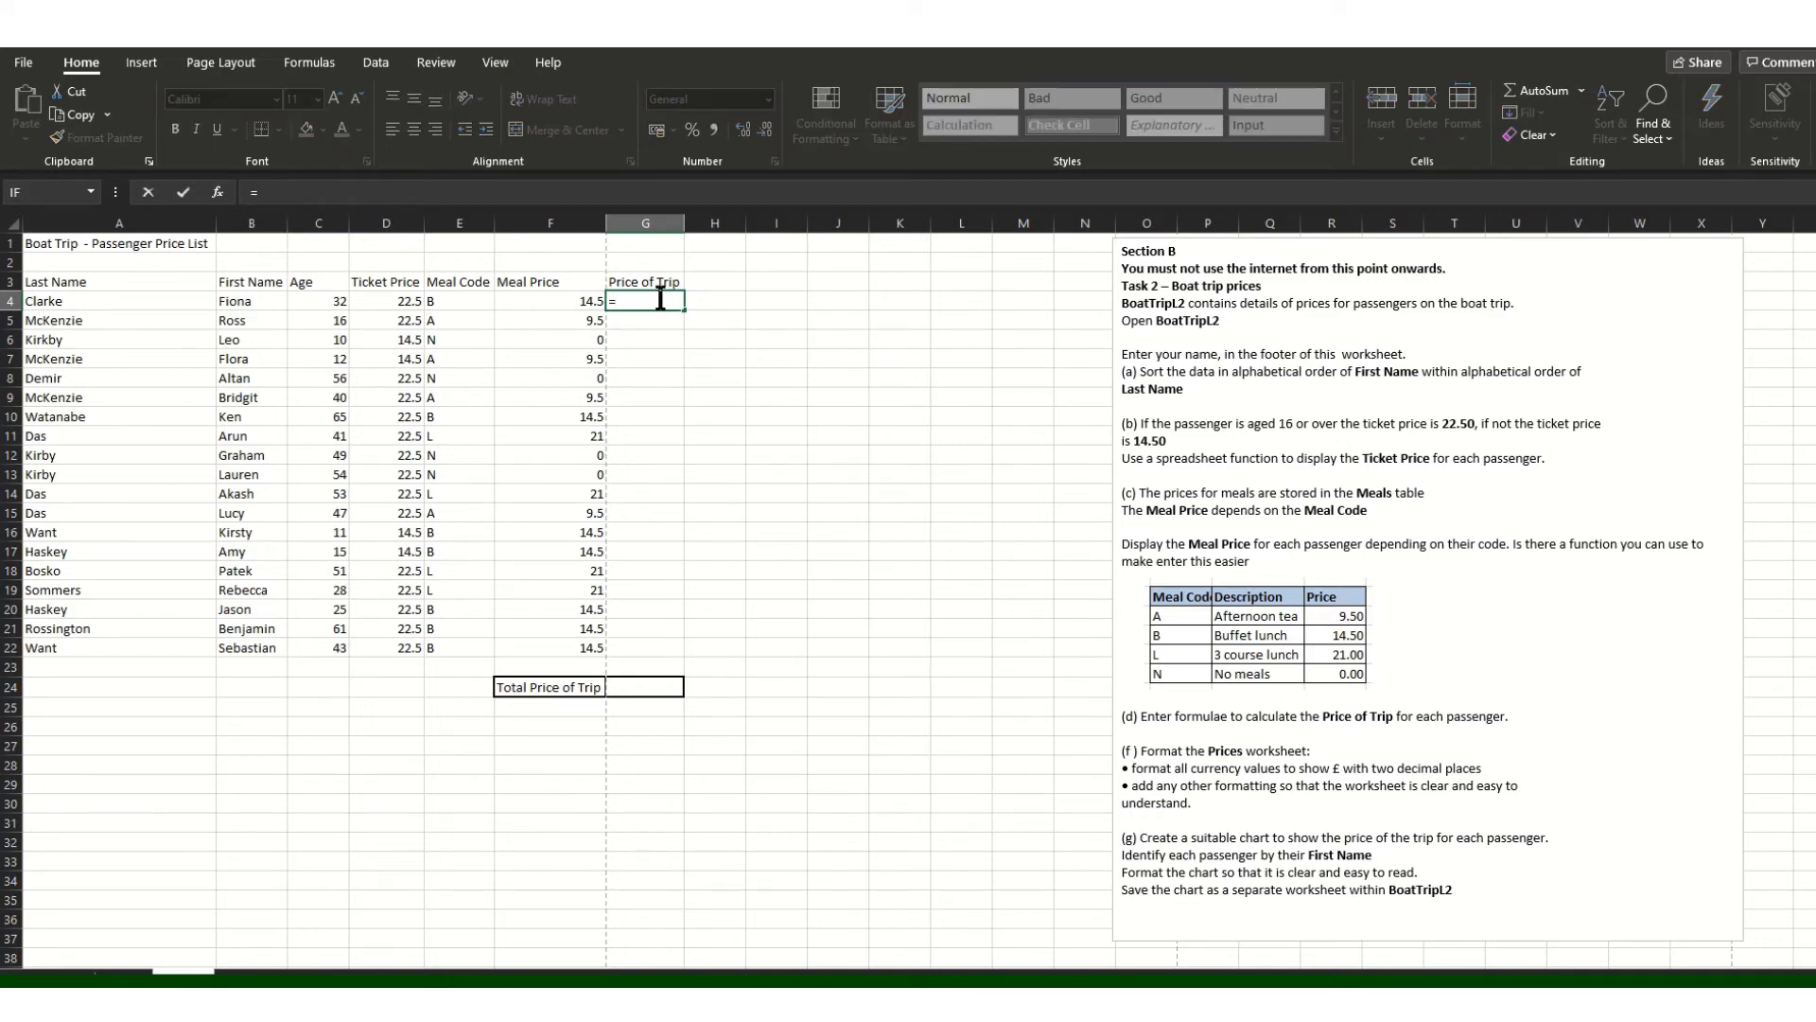
text(SU)
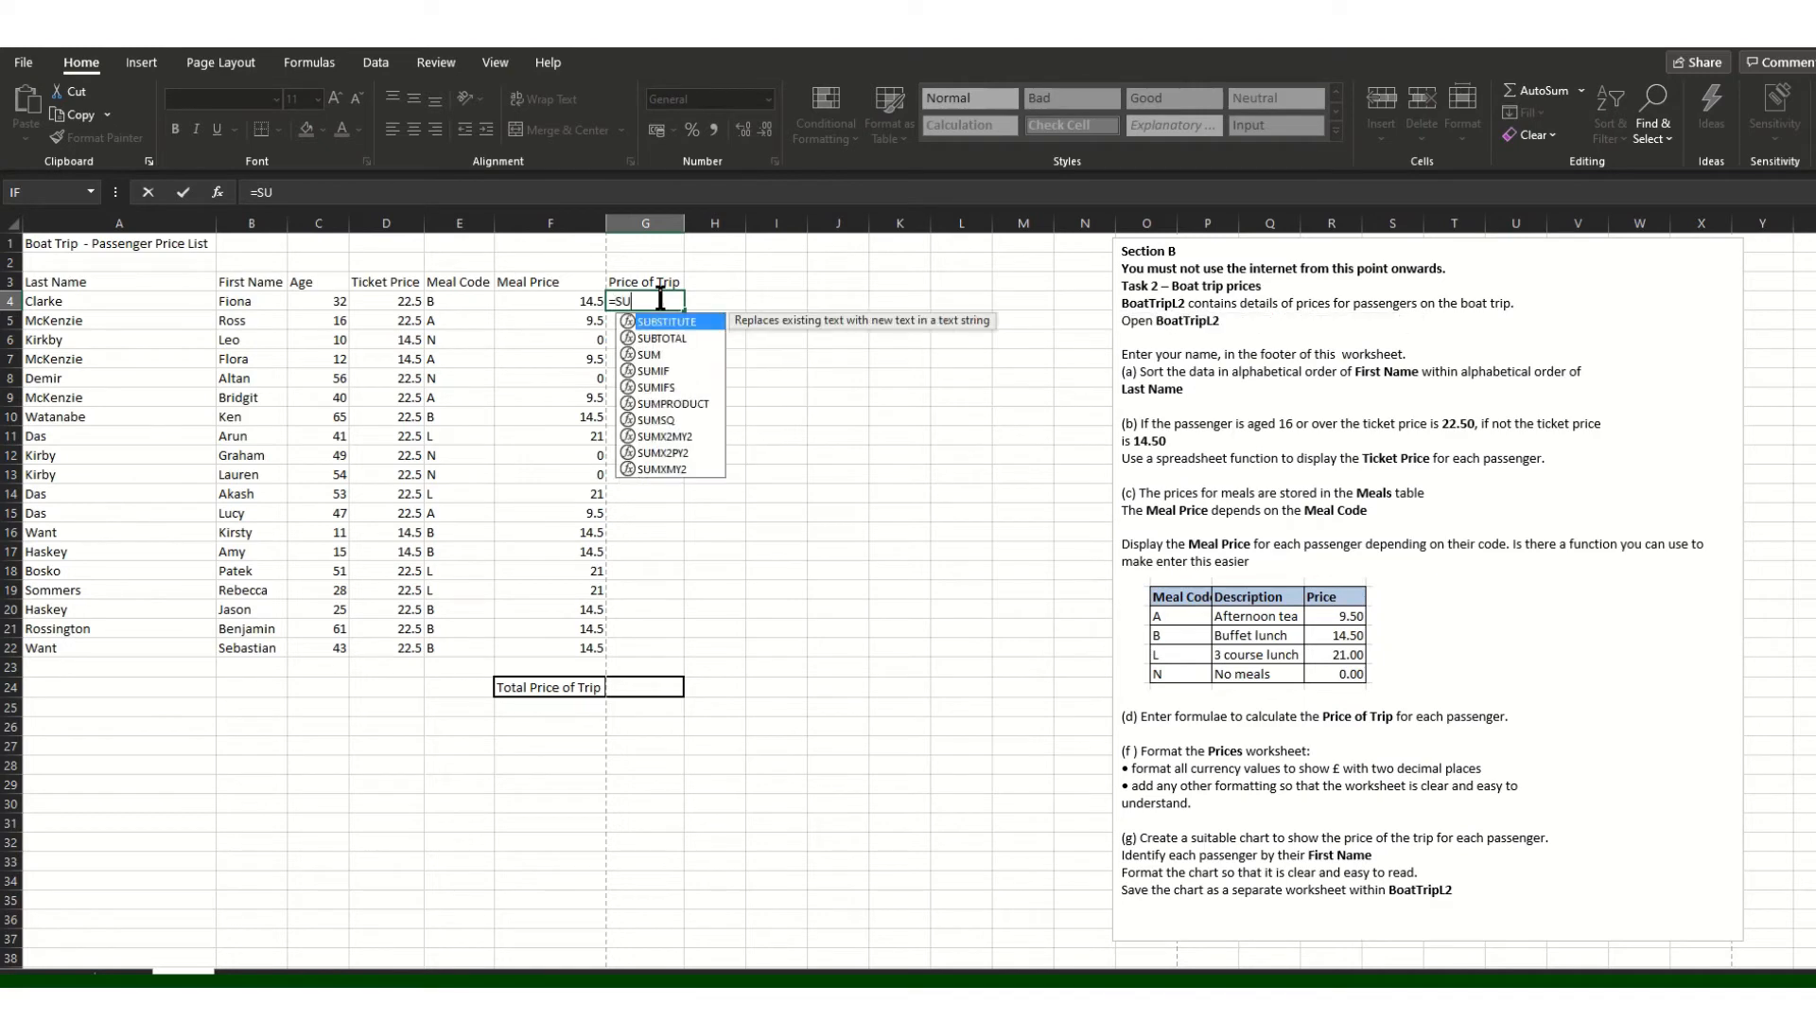
text(M()
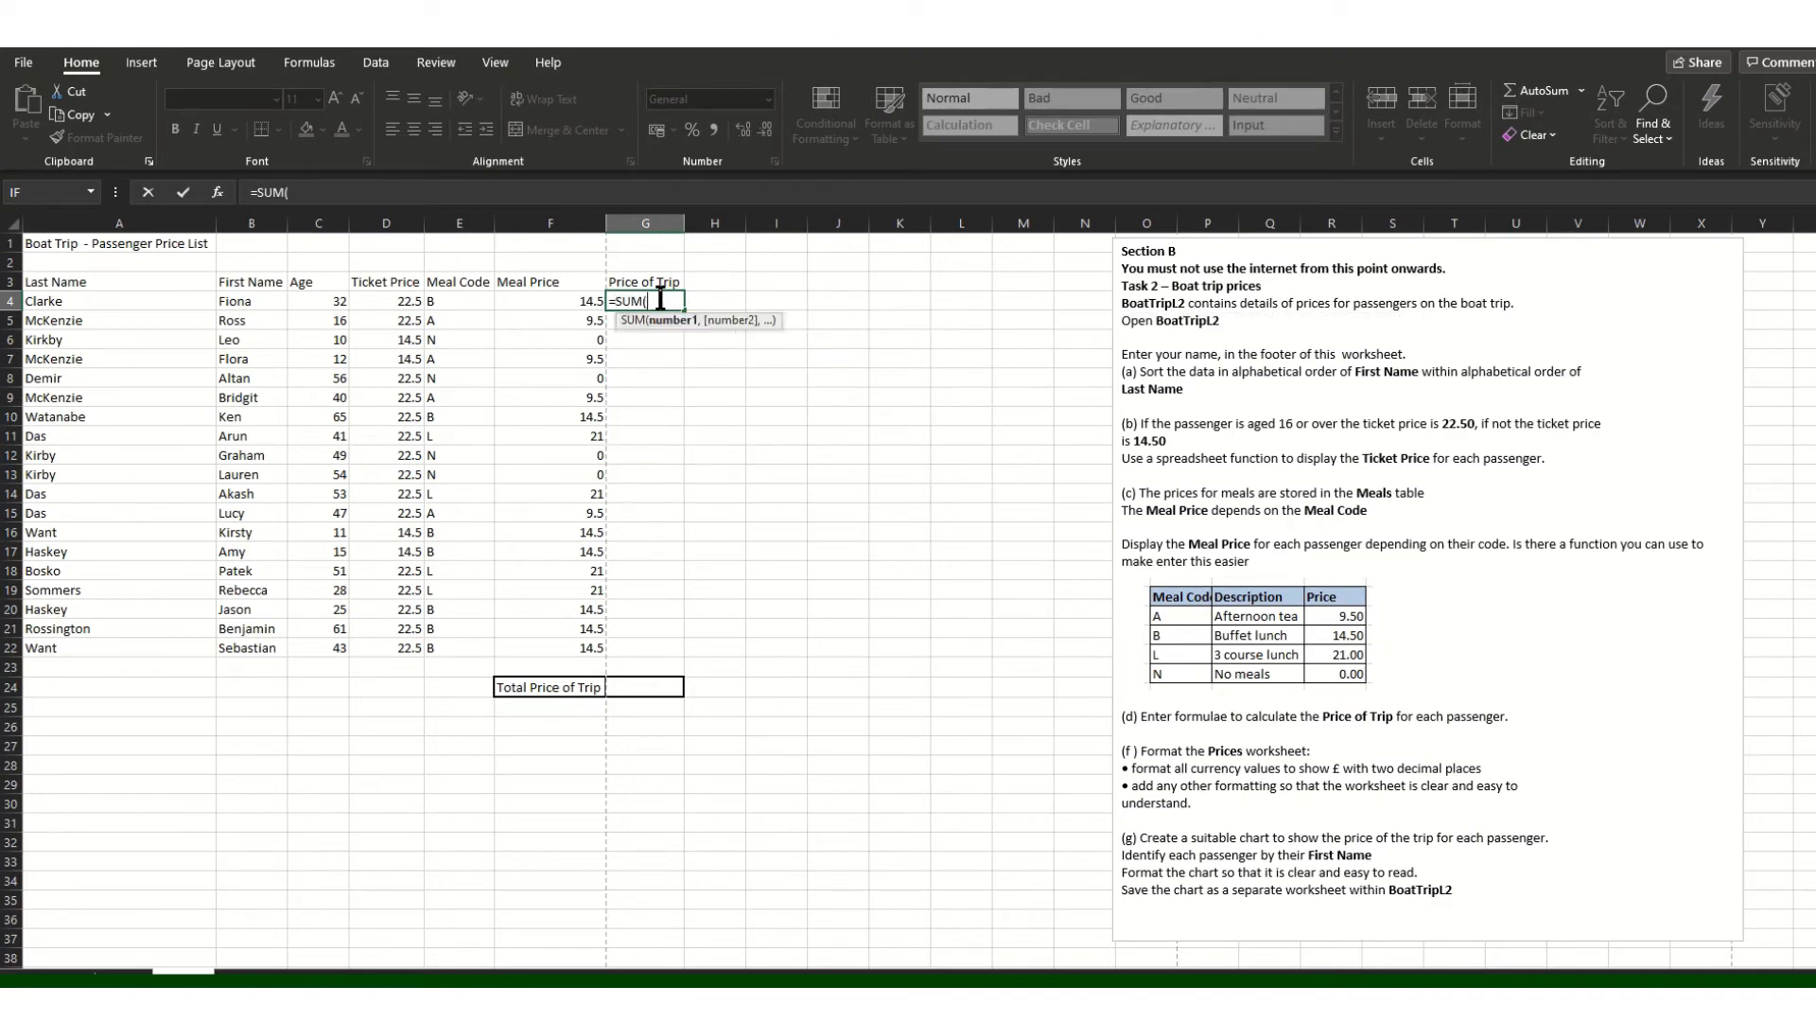
click(392, 300)
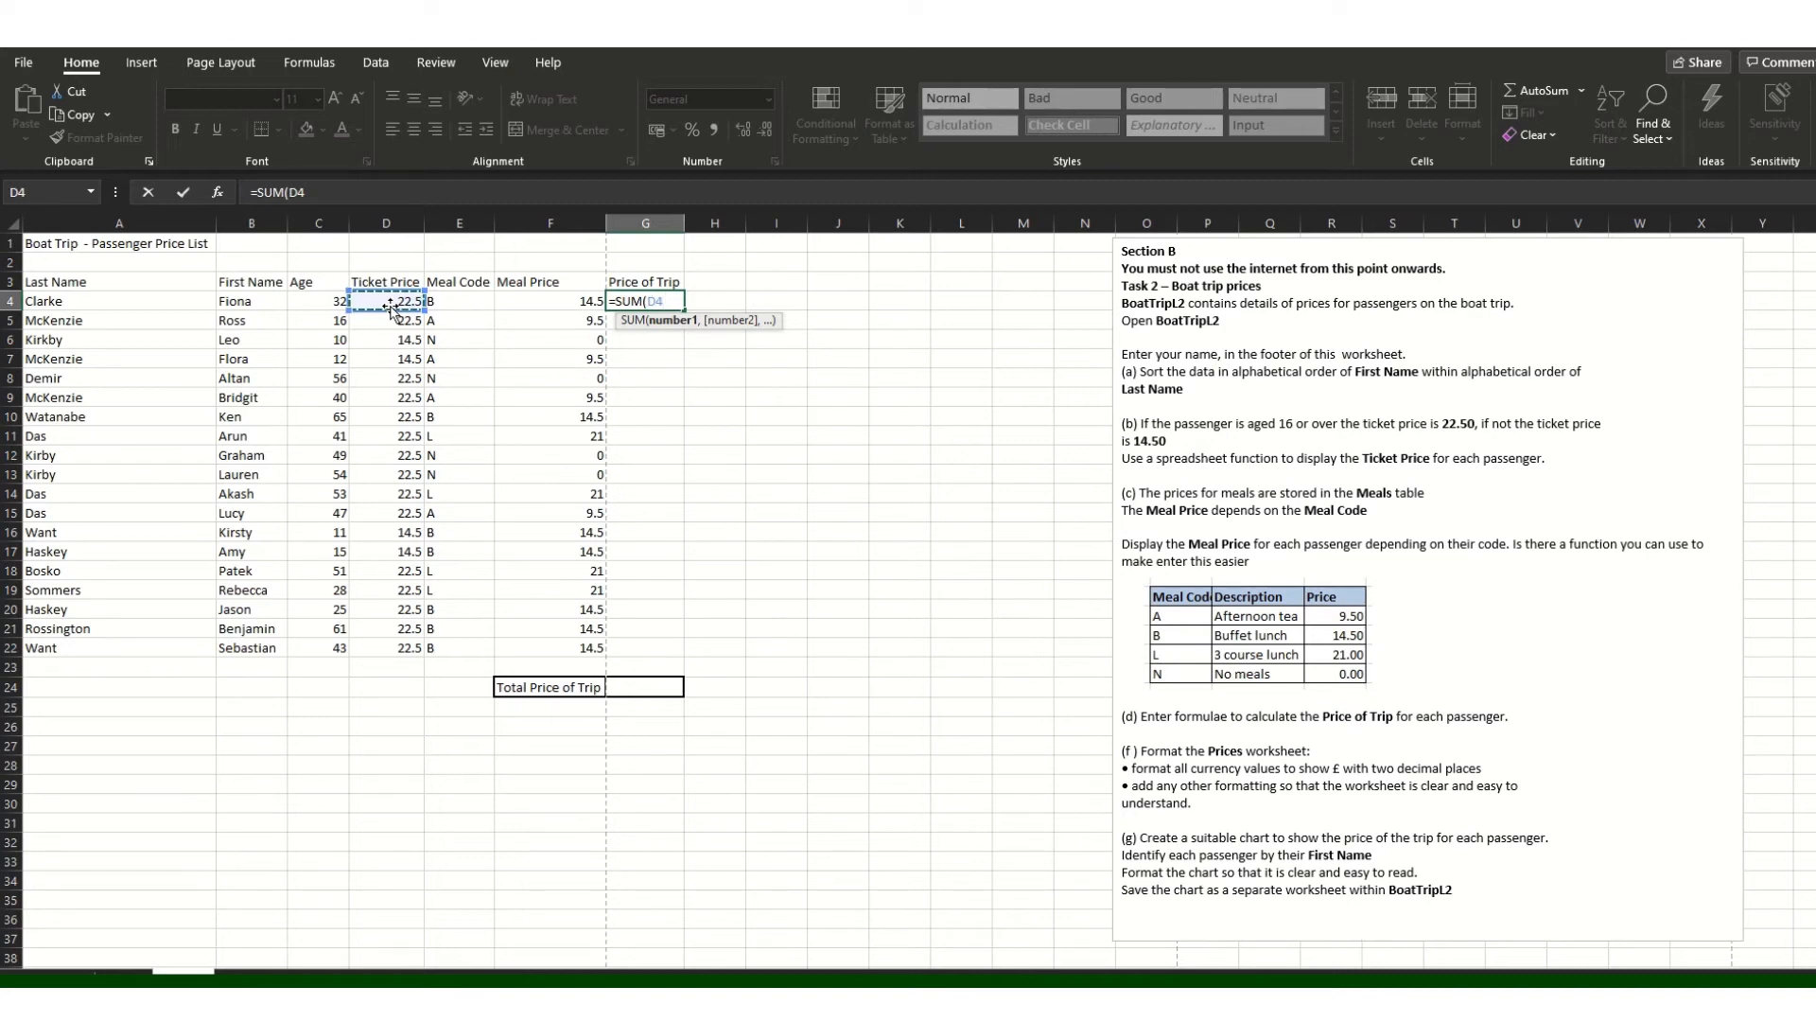
text(+)
click(569, 305)
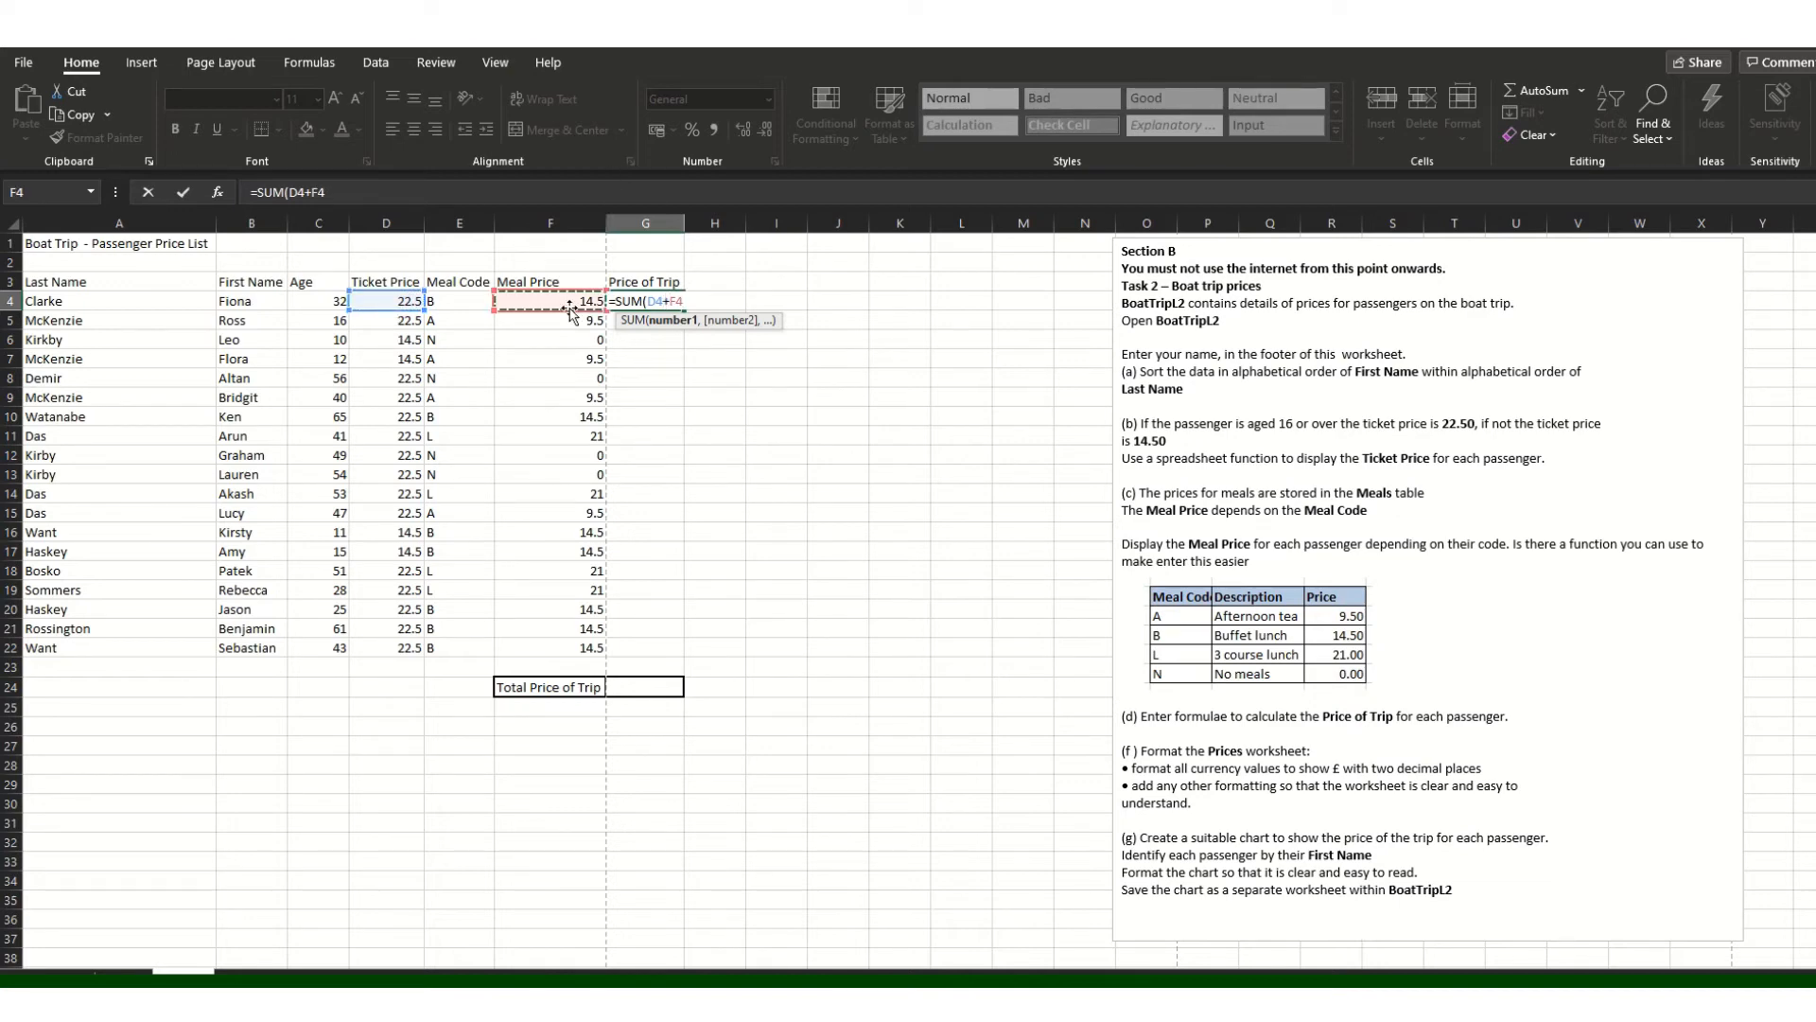
key(Return)
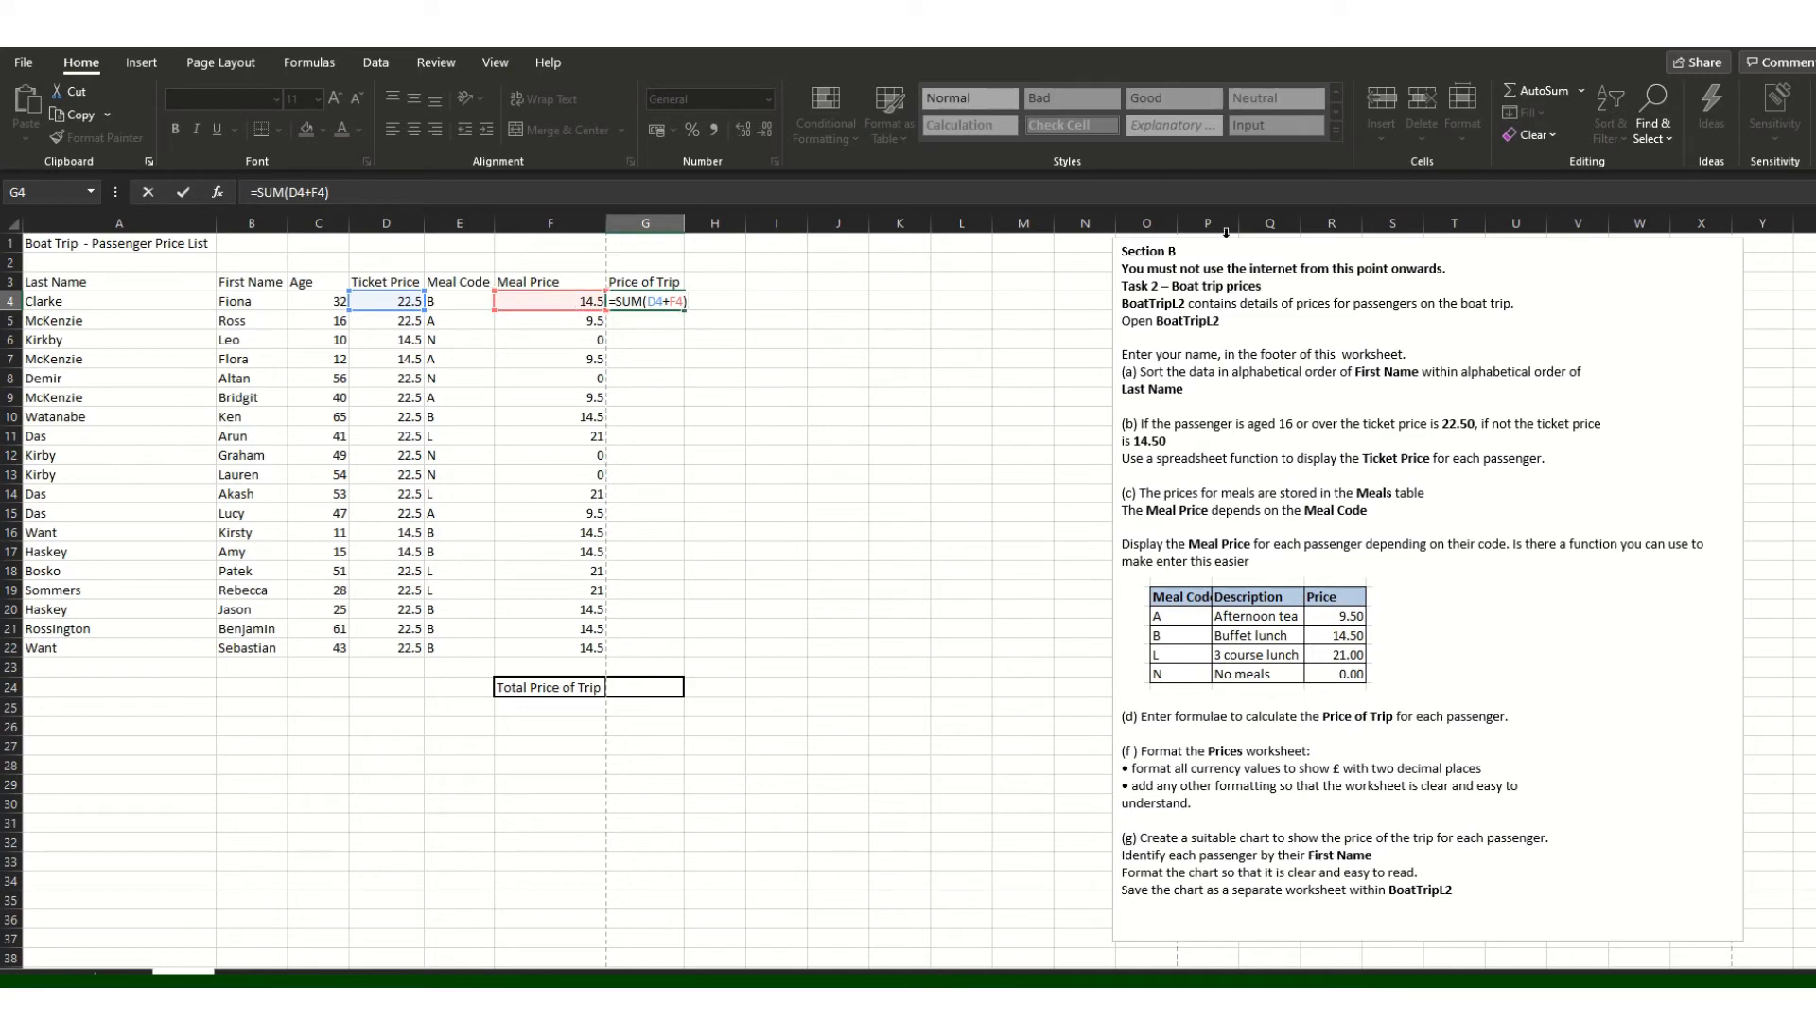
click(784, 470)
click(673, 303)
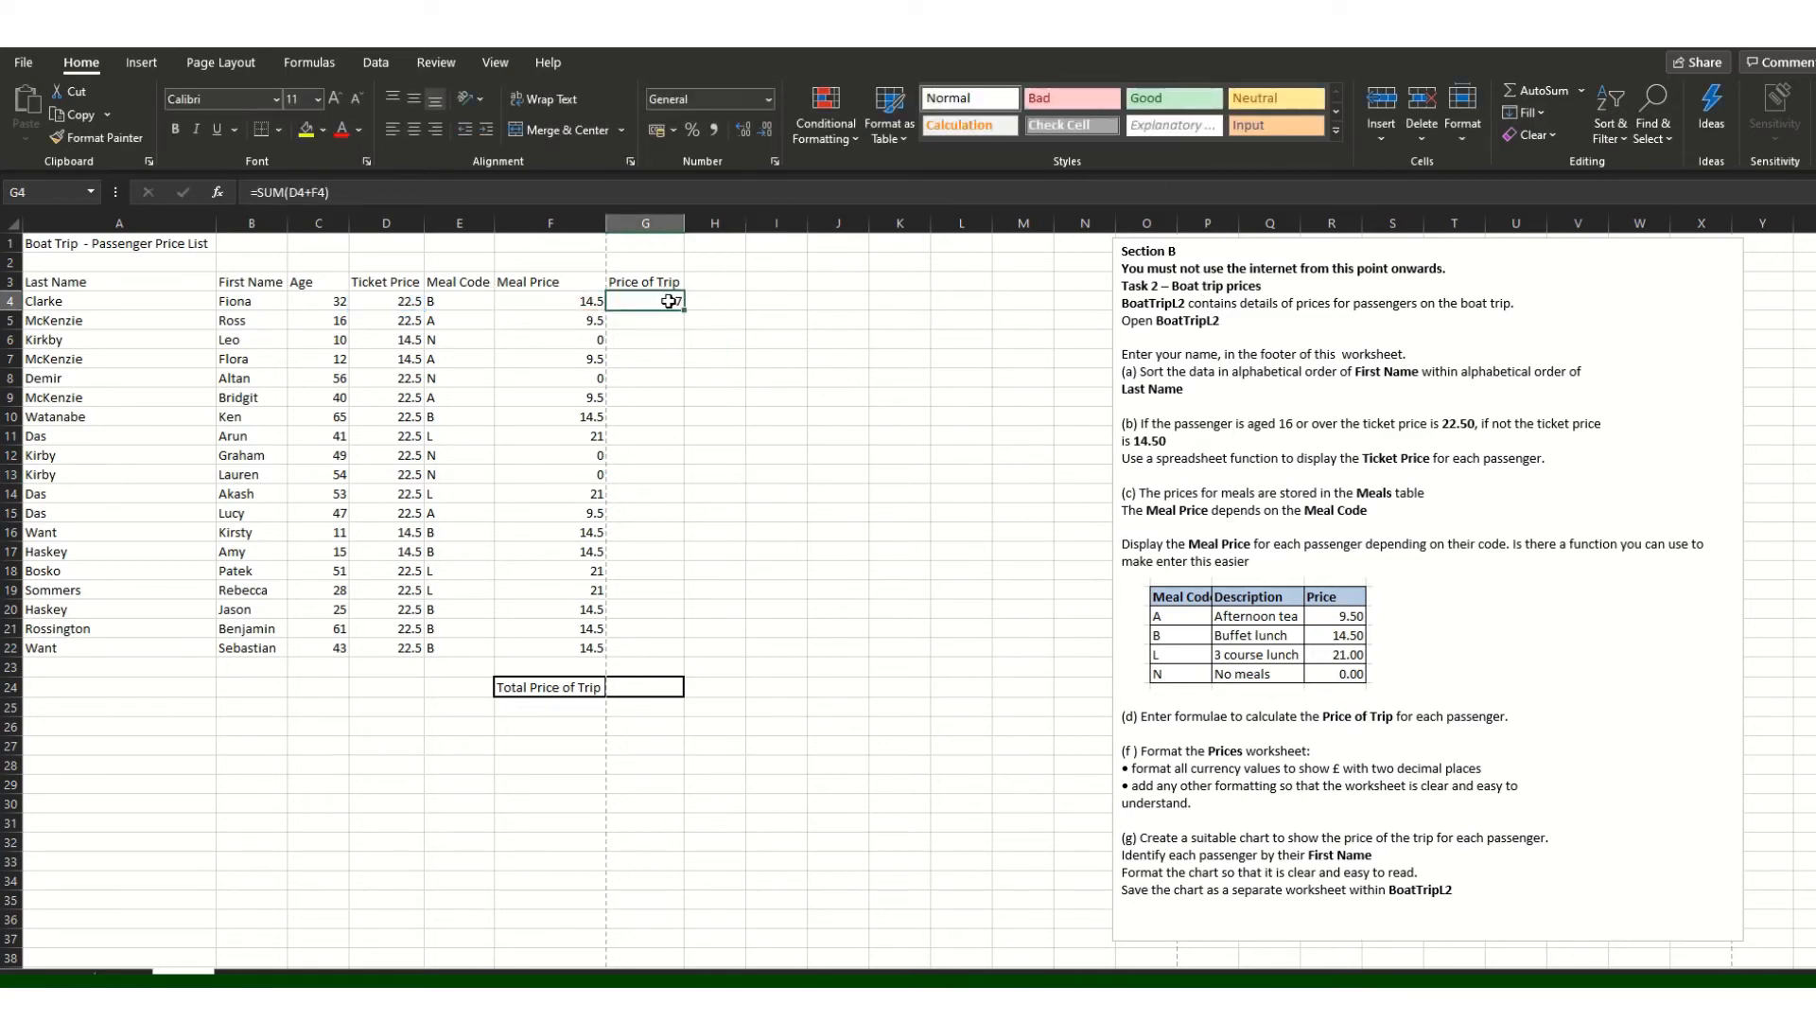
drag(684, 310, 676, 664)
click(758, 730)
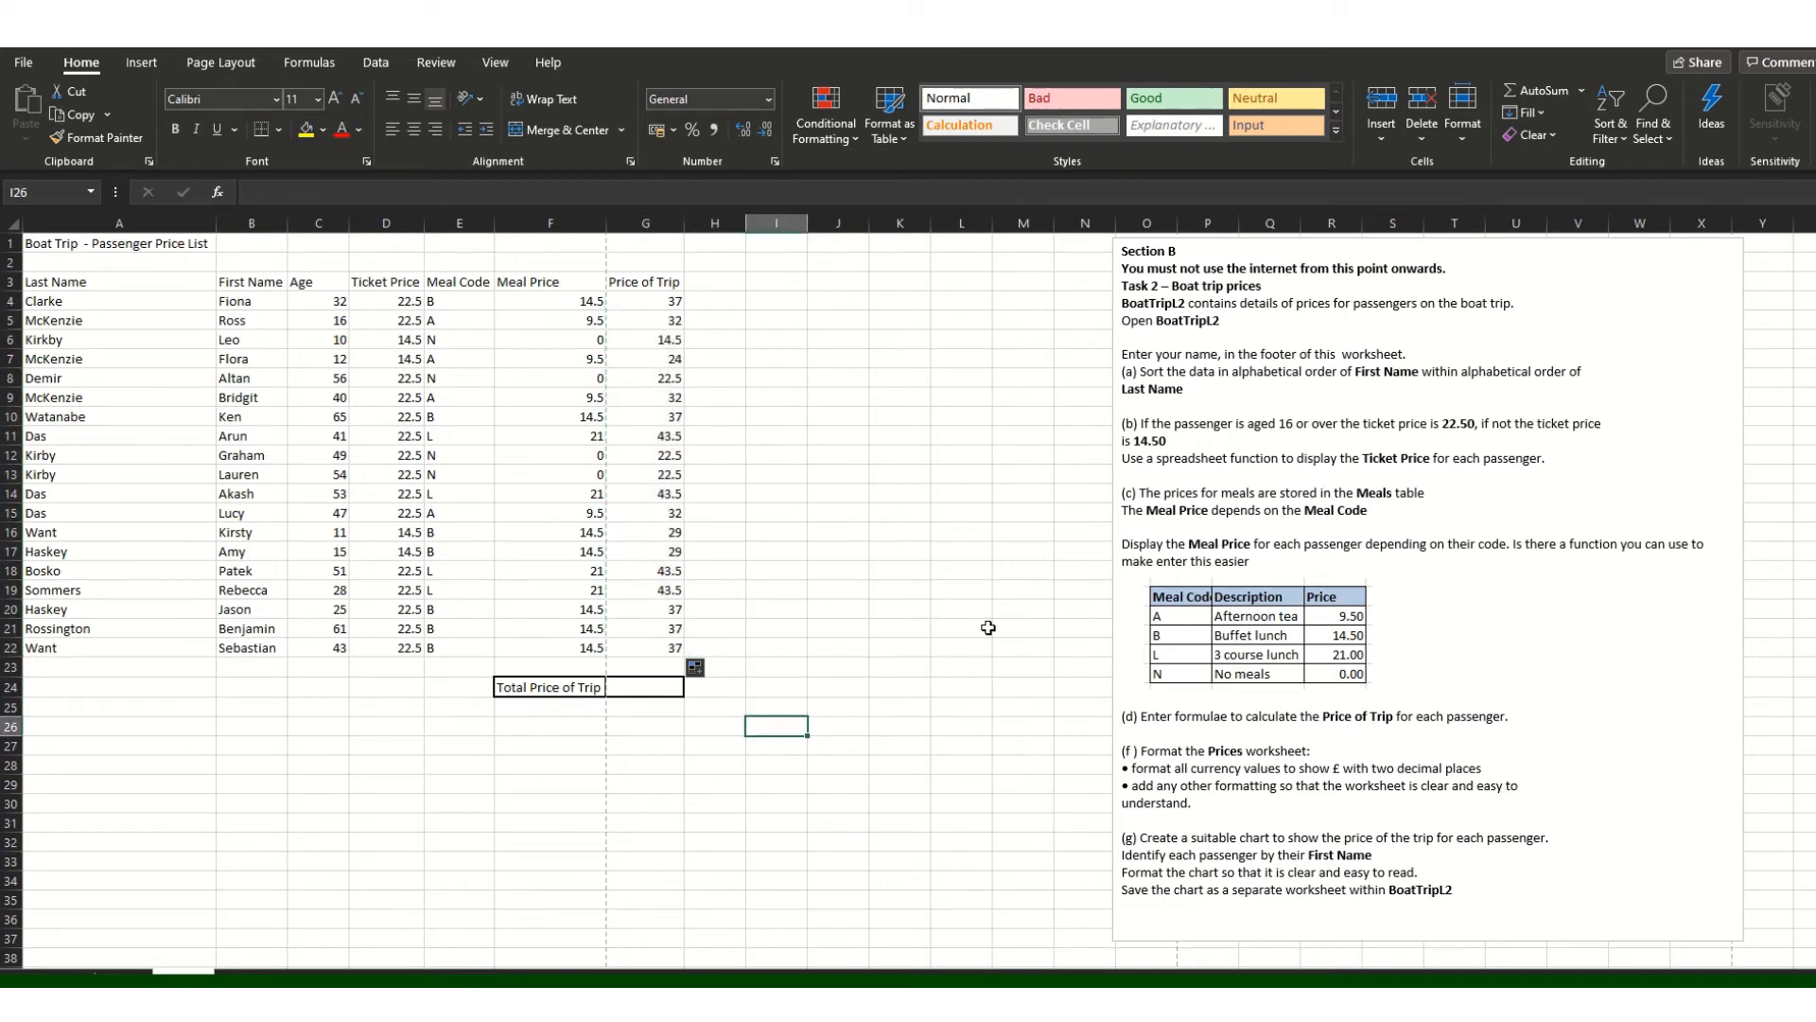
Step: Enter =SUM(G4:G22) in G24 to total 619, then select the Ticket and Meal Price values
click(648, 696)
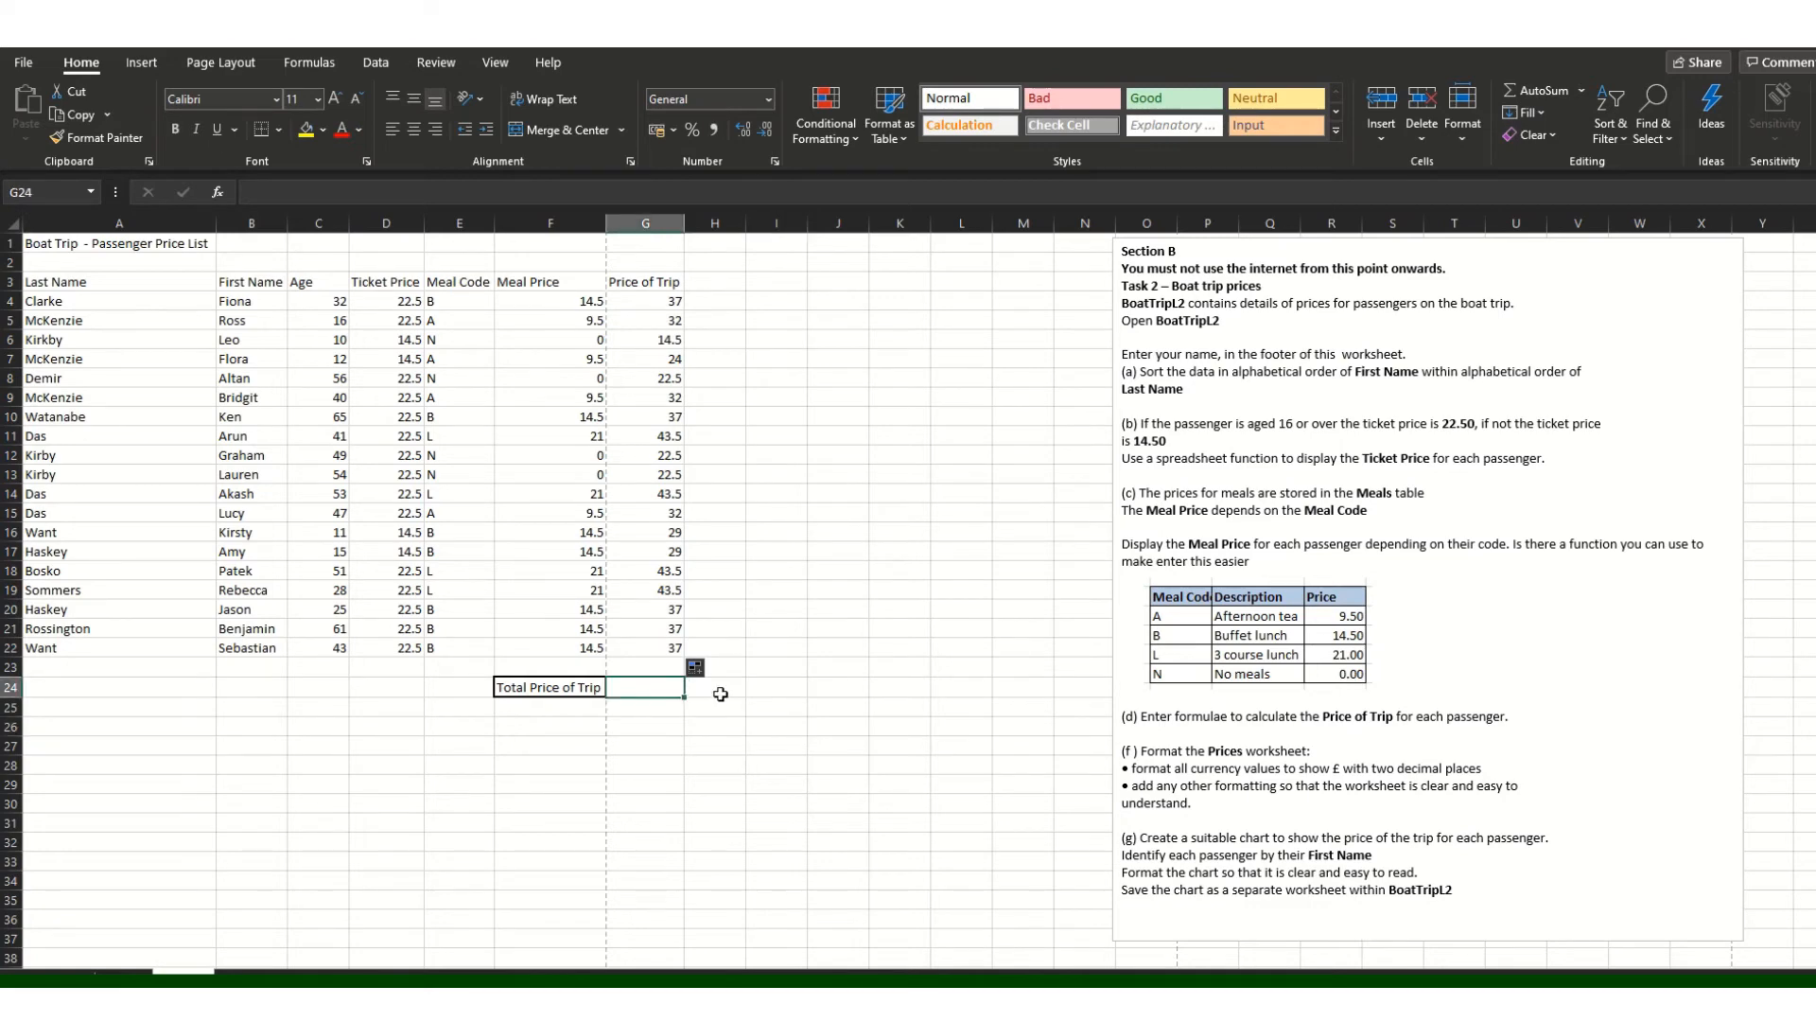
text(=SUM()
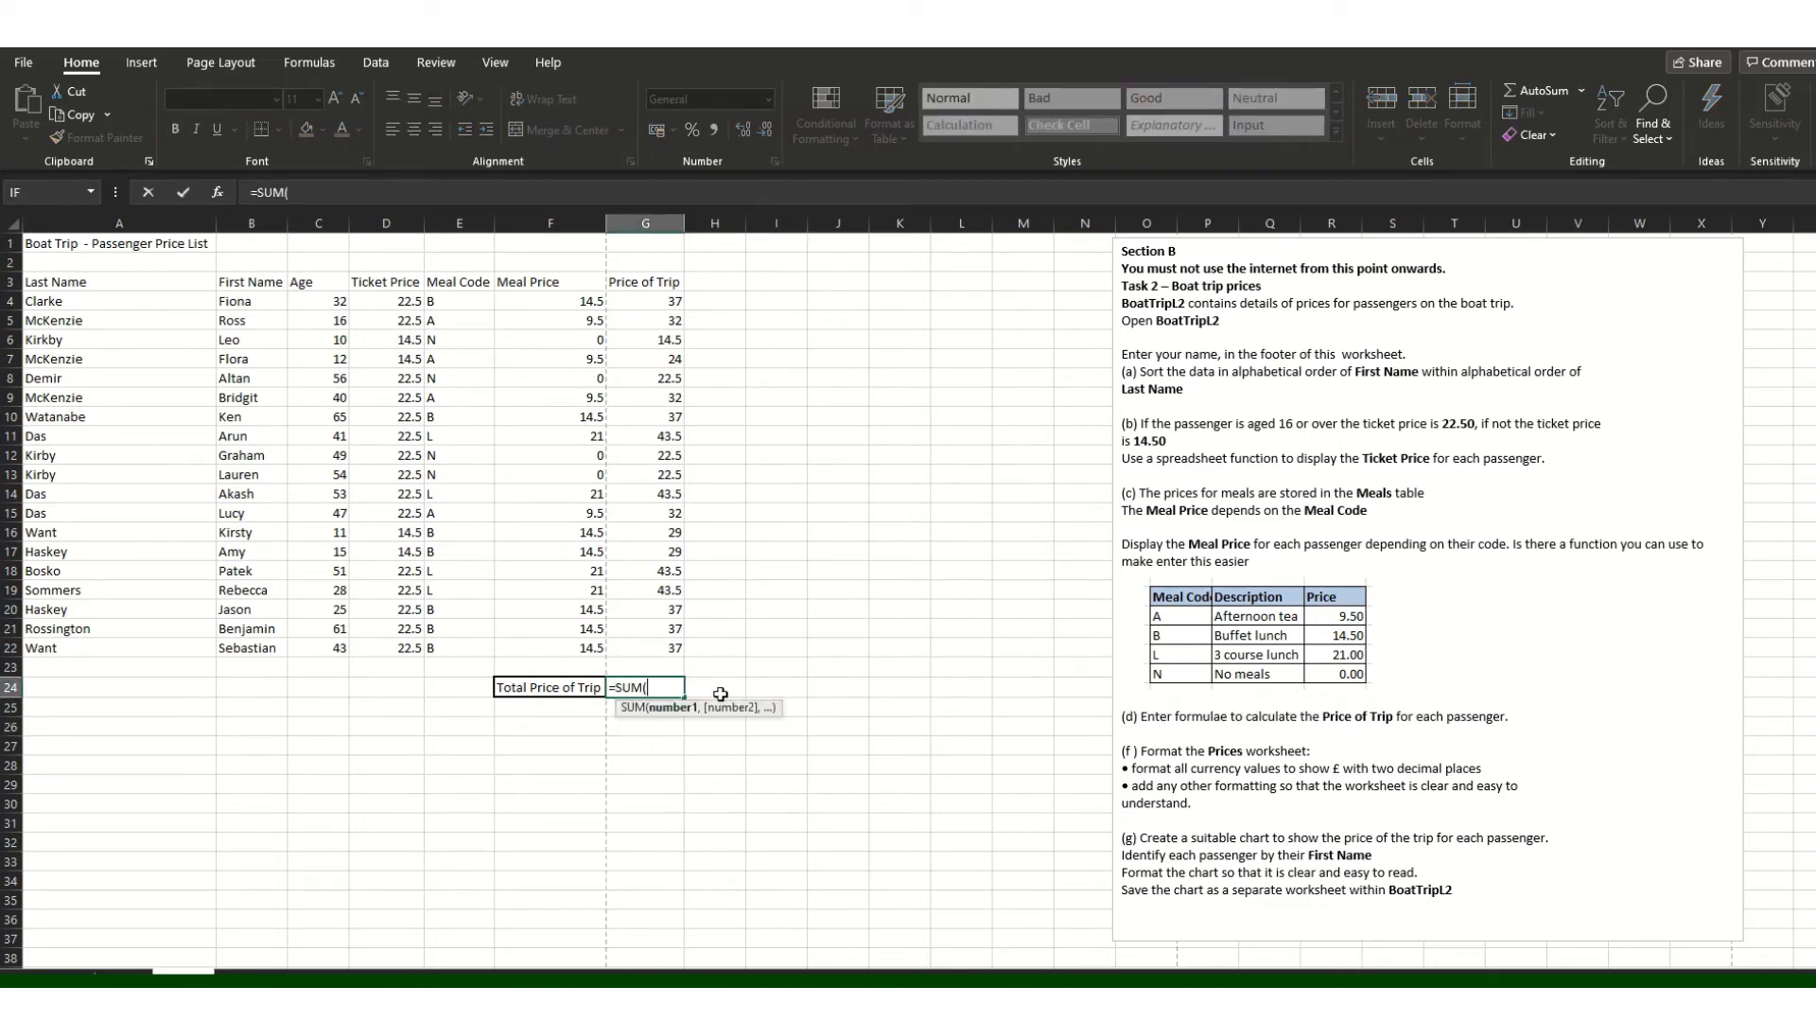
drag(673, 302, 673, 647)
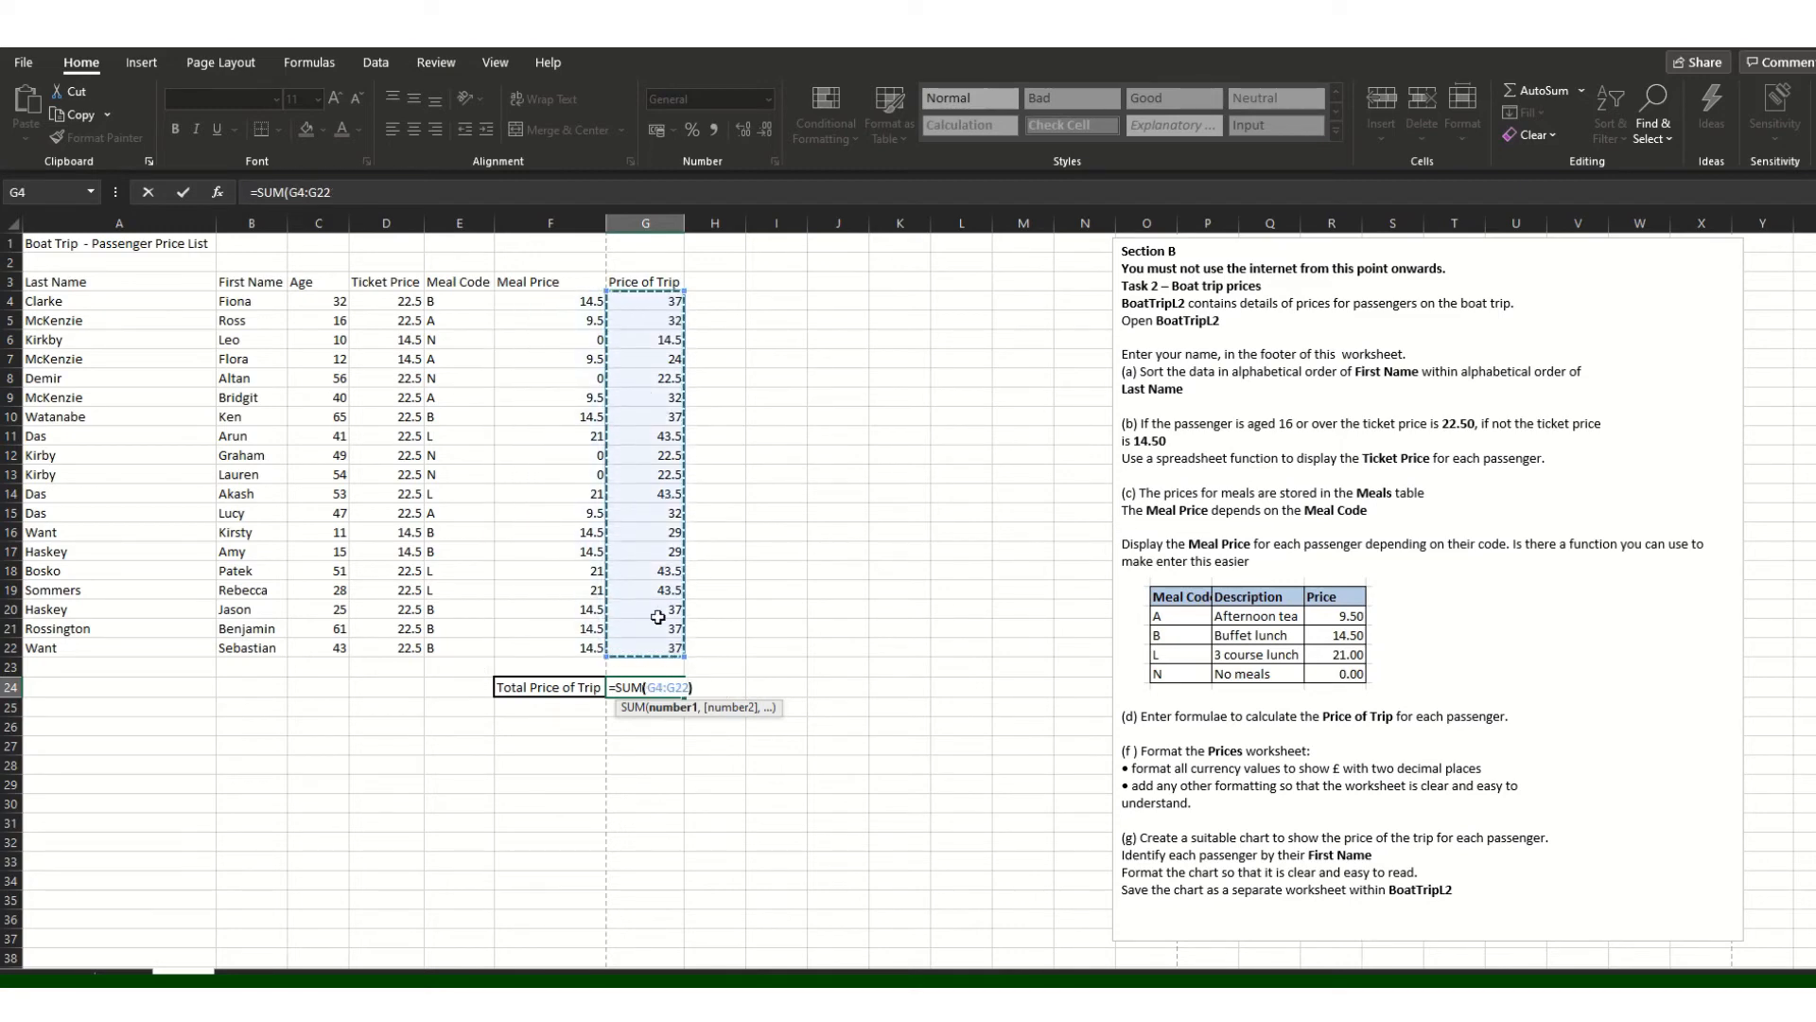
text())
click(799, 569)
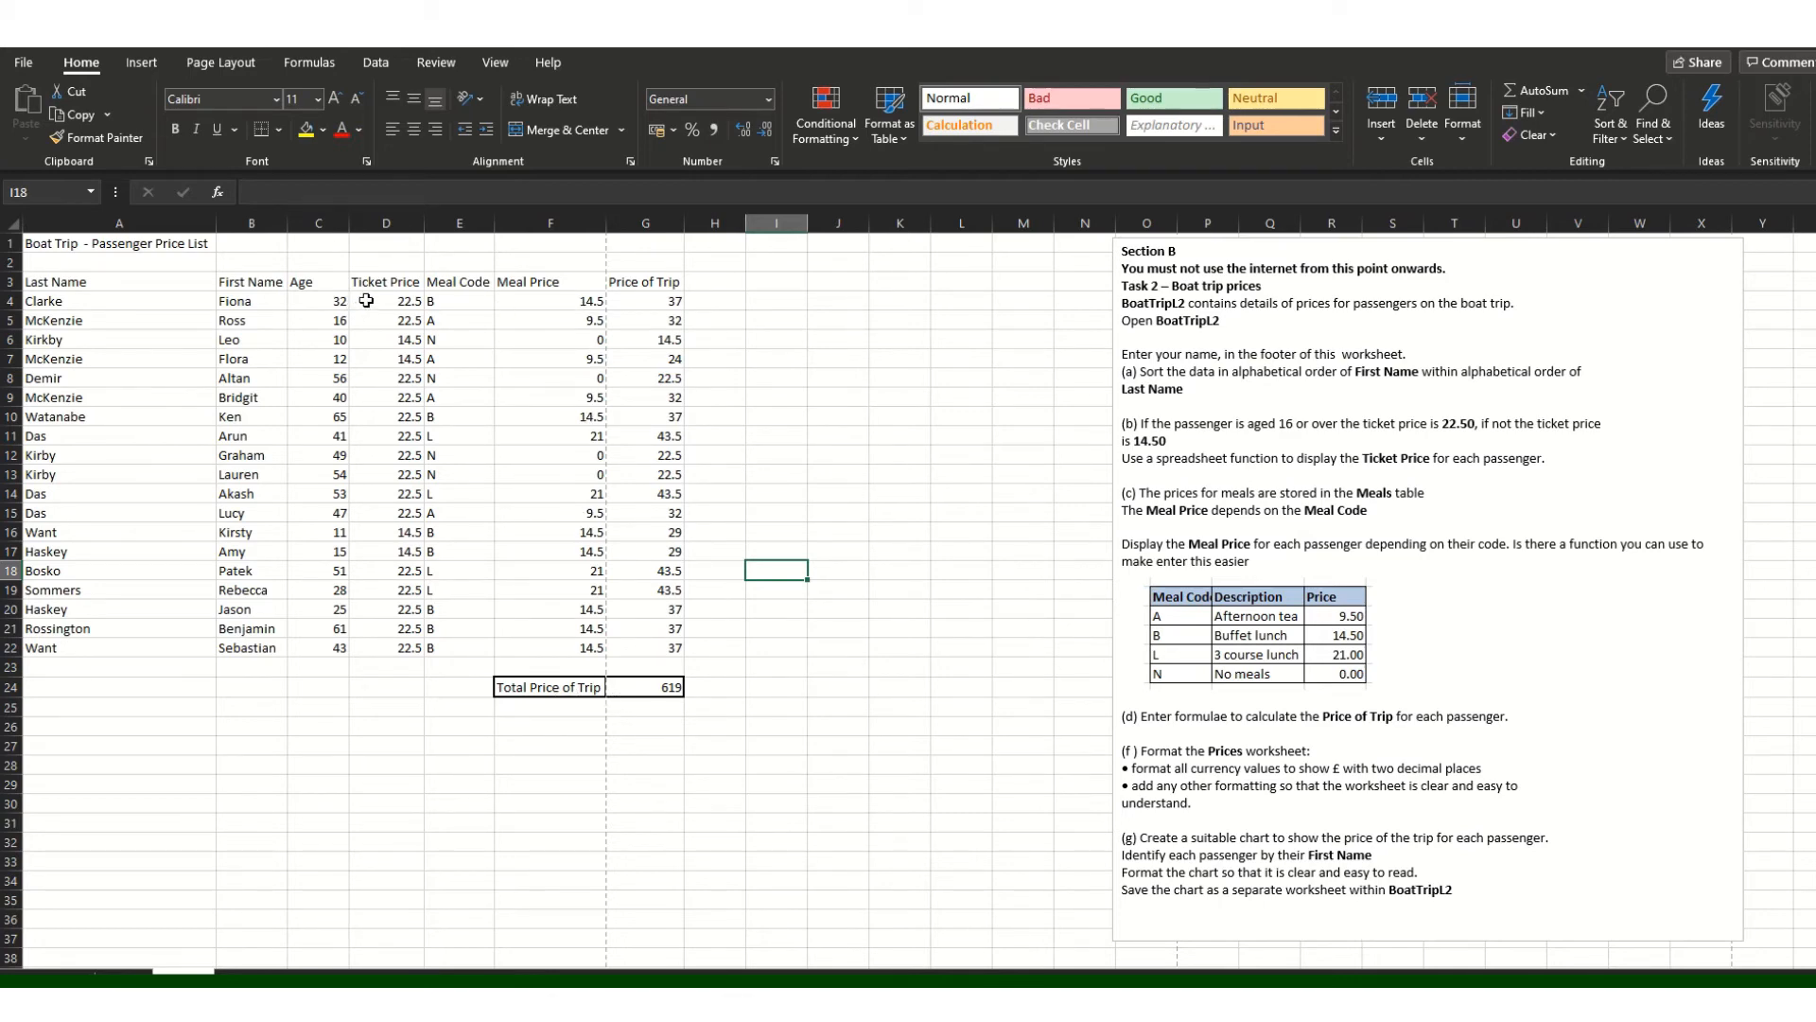
drag(366, 300, 381, 650)
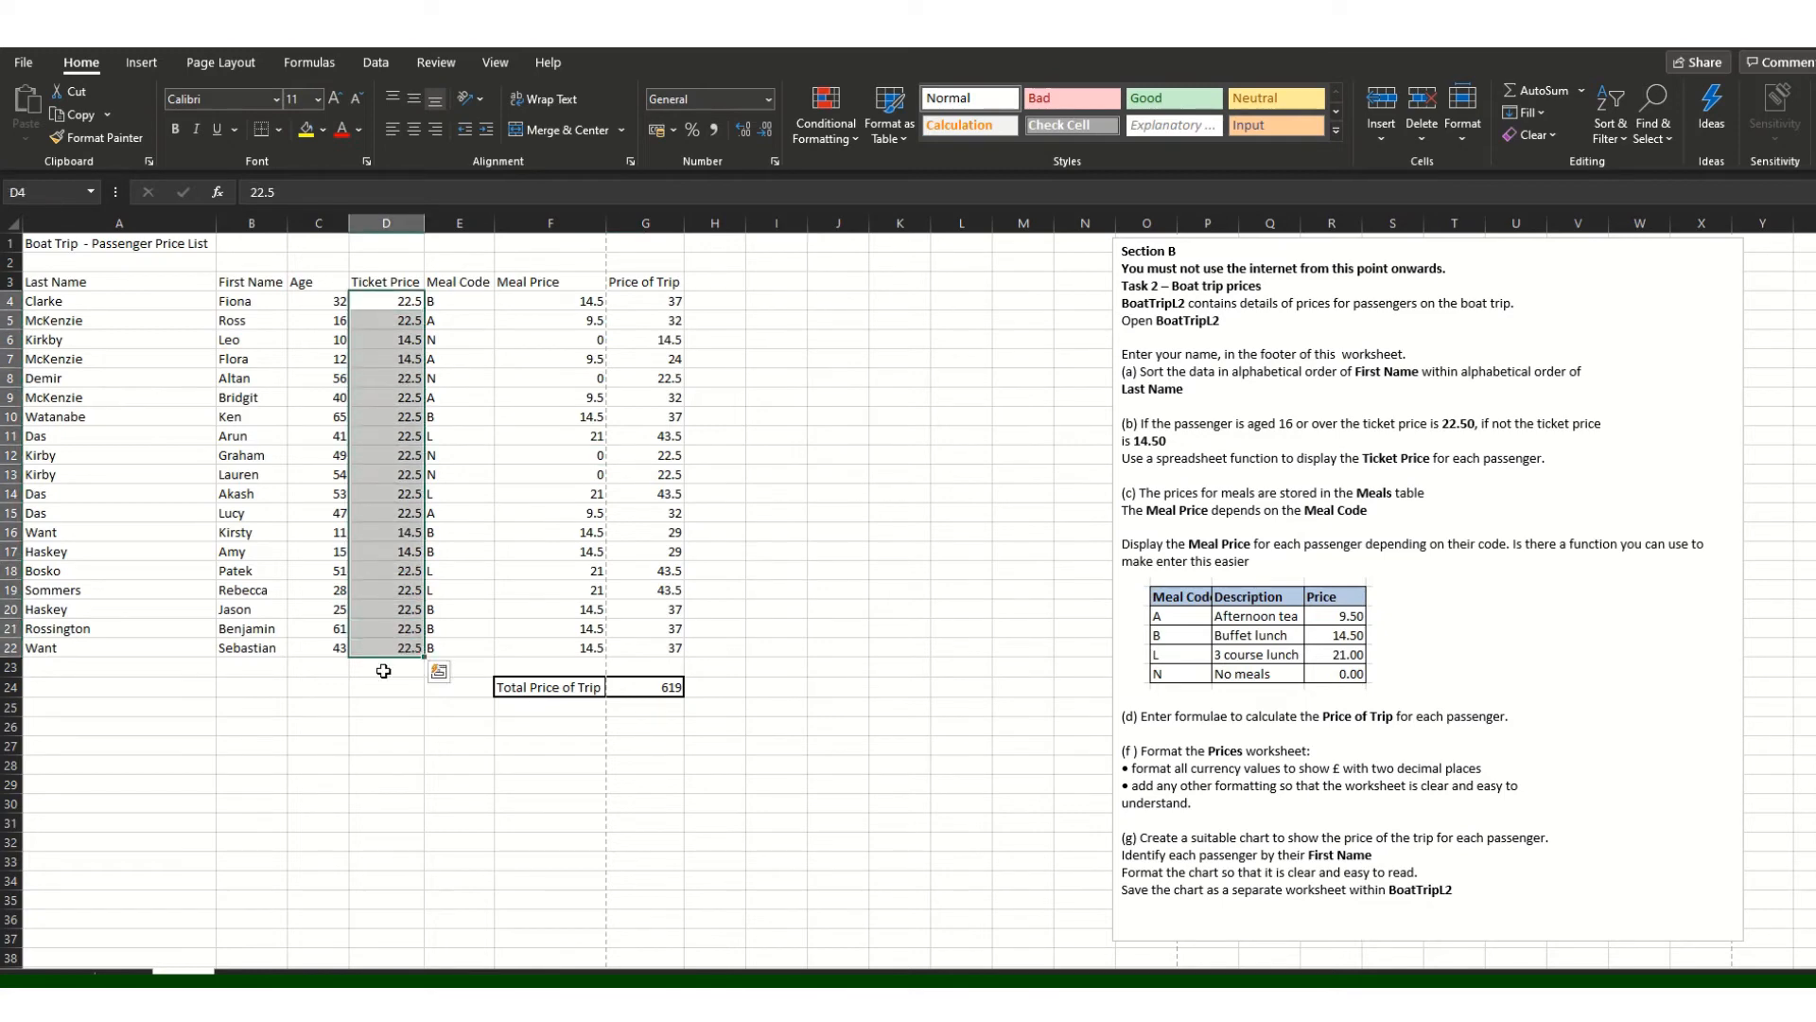
drag(583, 301, 570, 651)
Step: Format the Ticket Price, Meal Price, Price of Trip values and G24 total as £ currency
drag(645, 301, 655, 652)
click(900, 569)
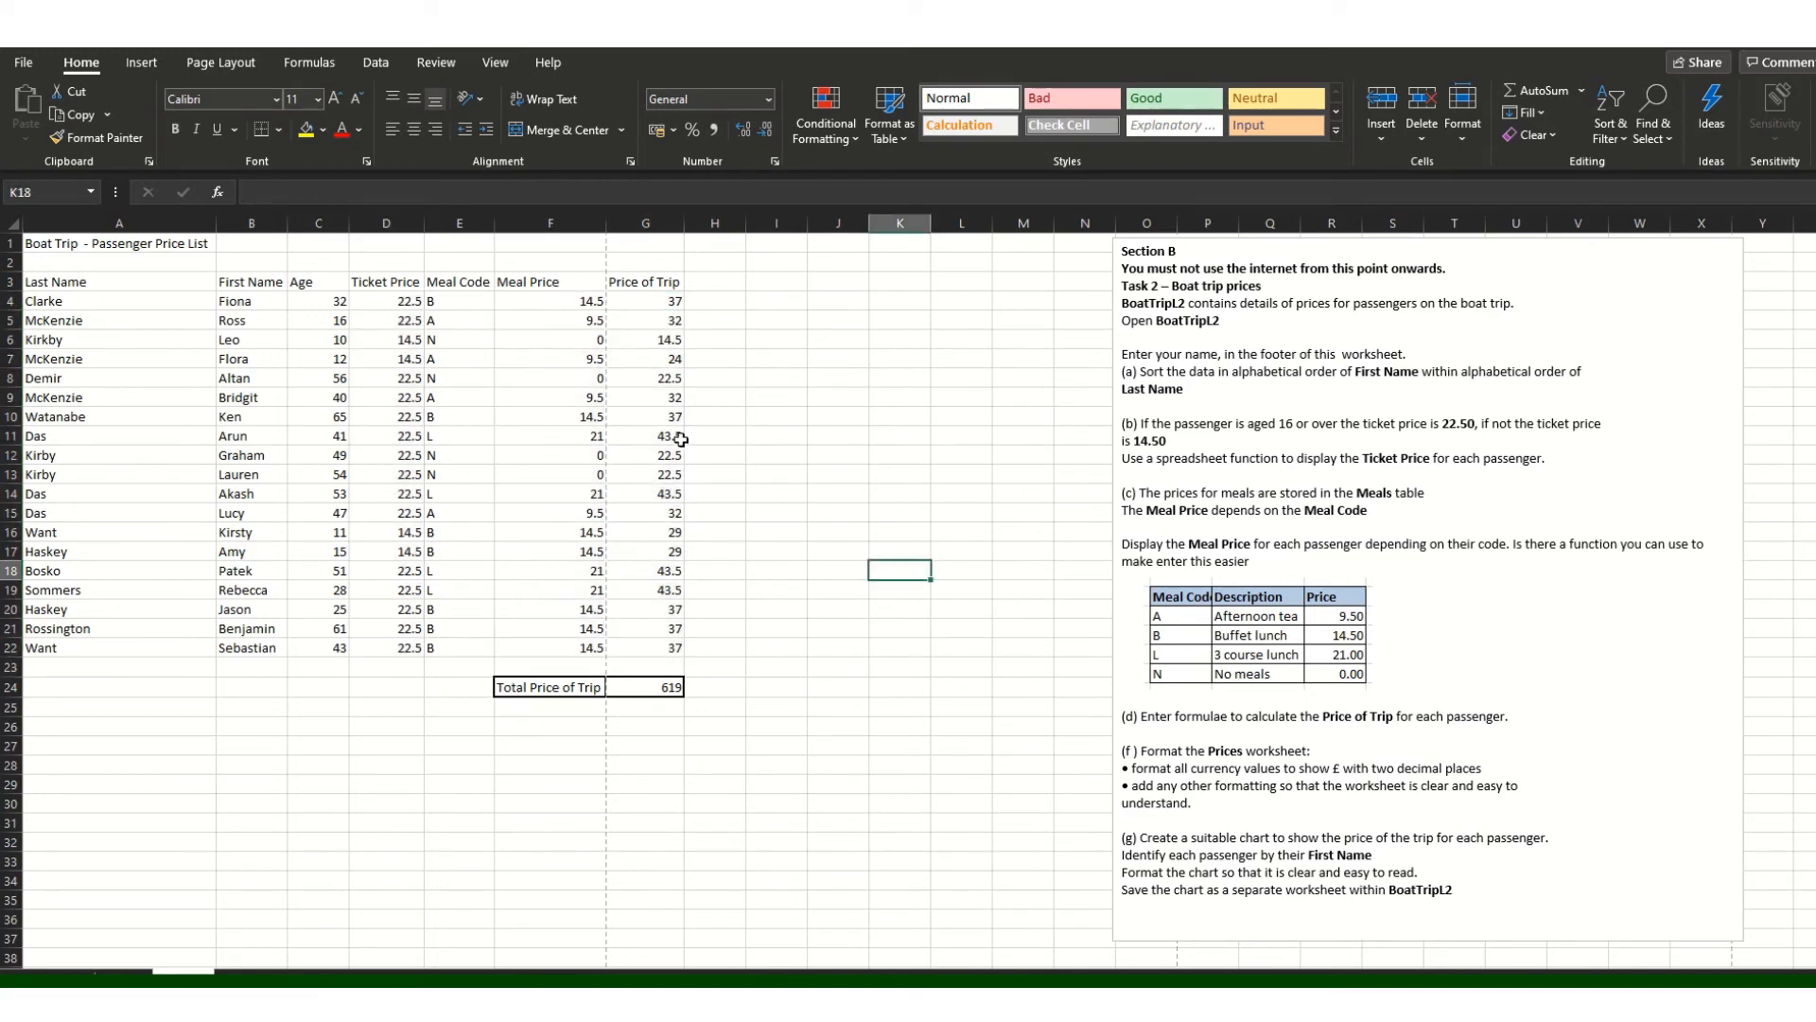
drag(407, 301, 392, 647)
drag(590, 303, 657, 648)
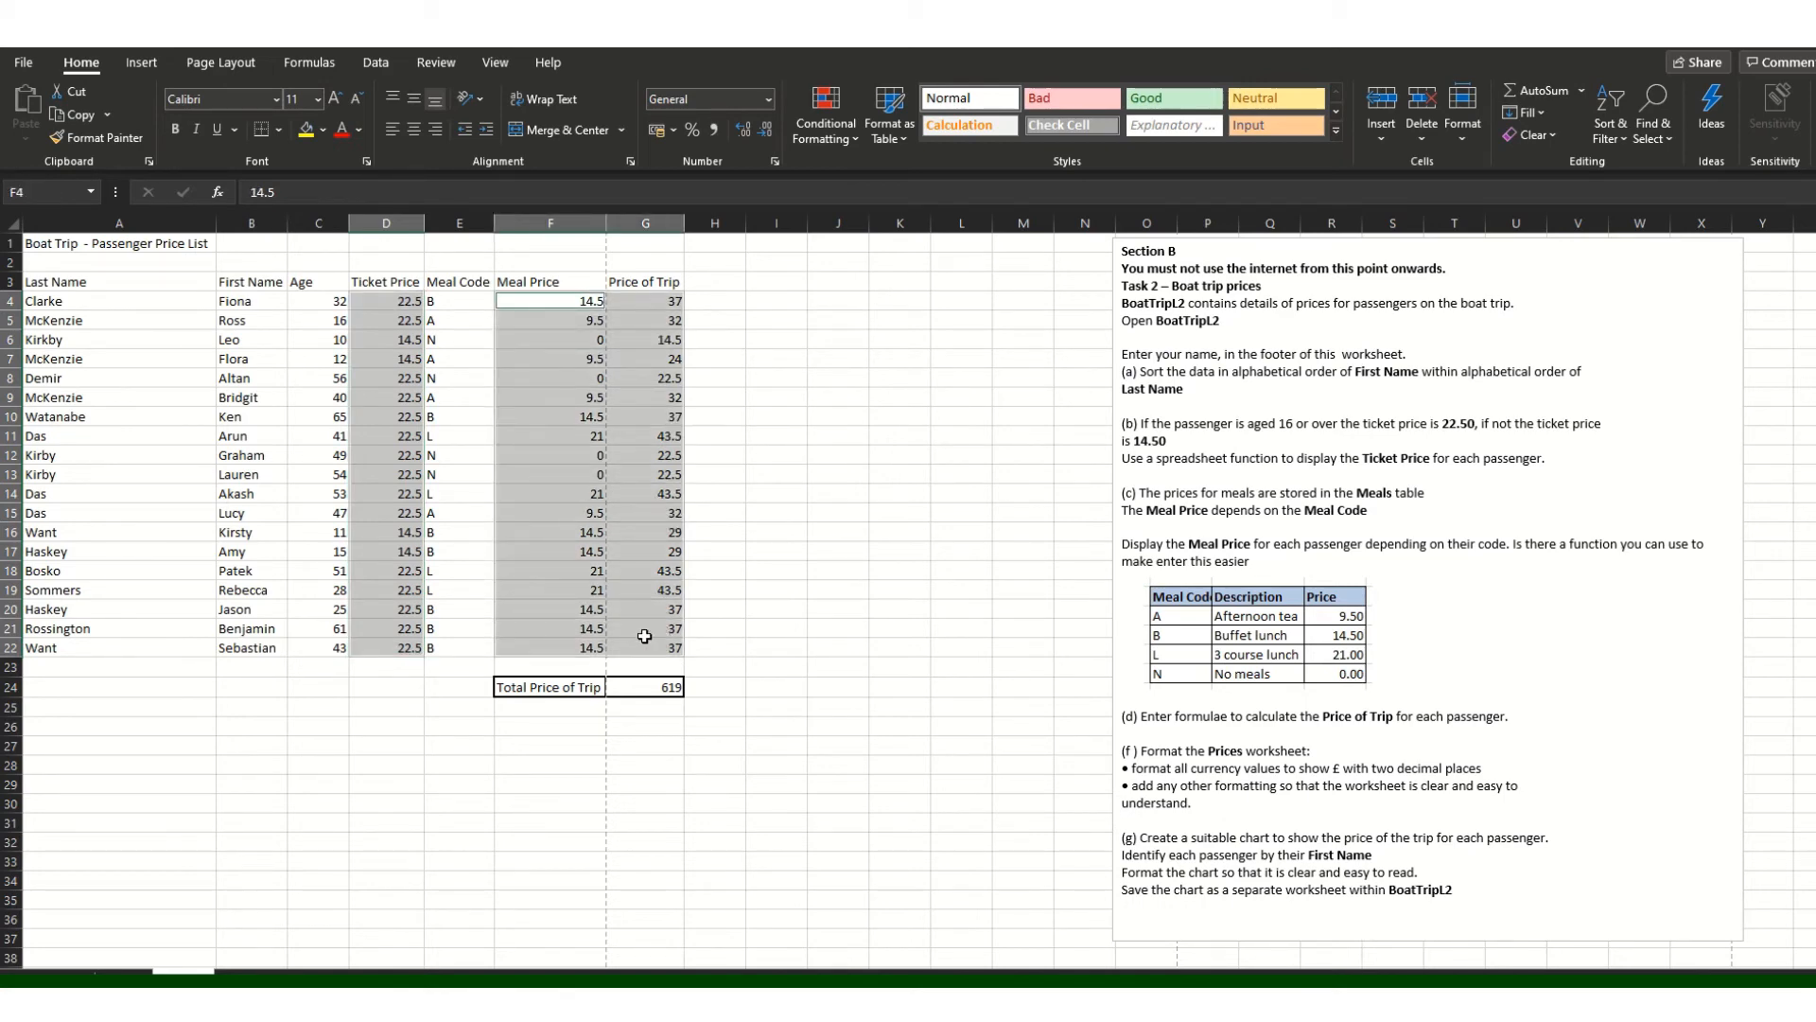
ctrl+click(642, 686)
click(769, 98)
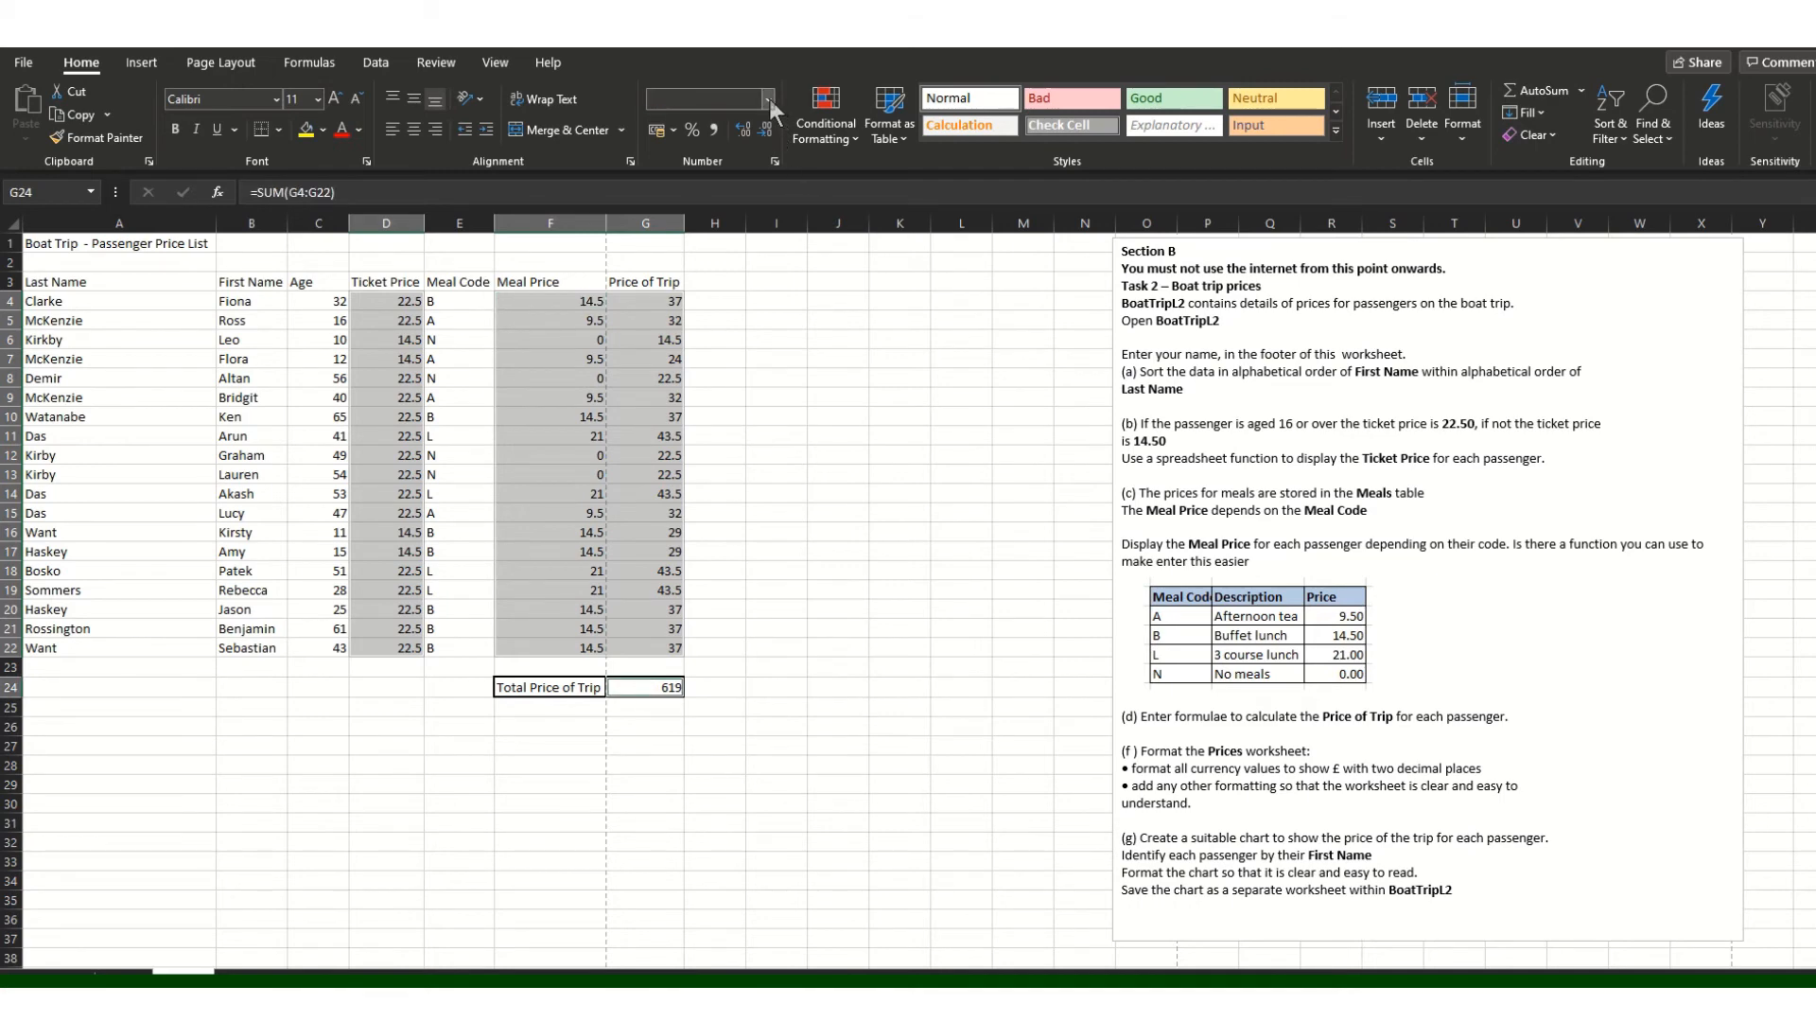
click(753, 231)
click(815, 535)
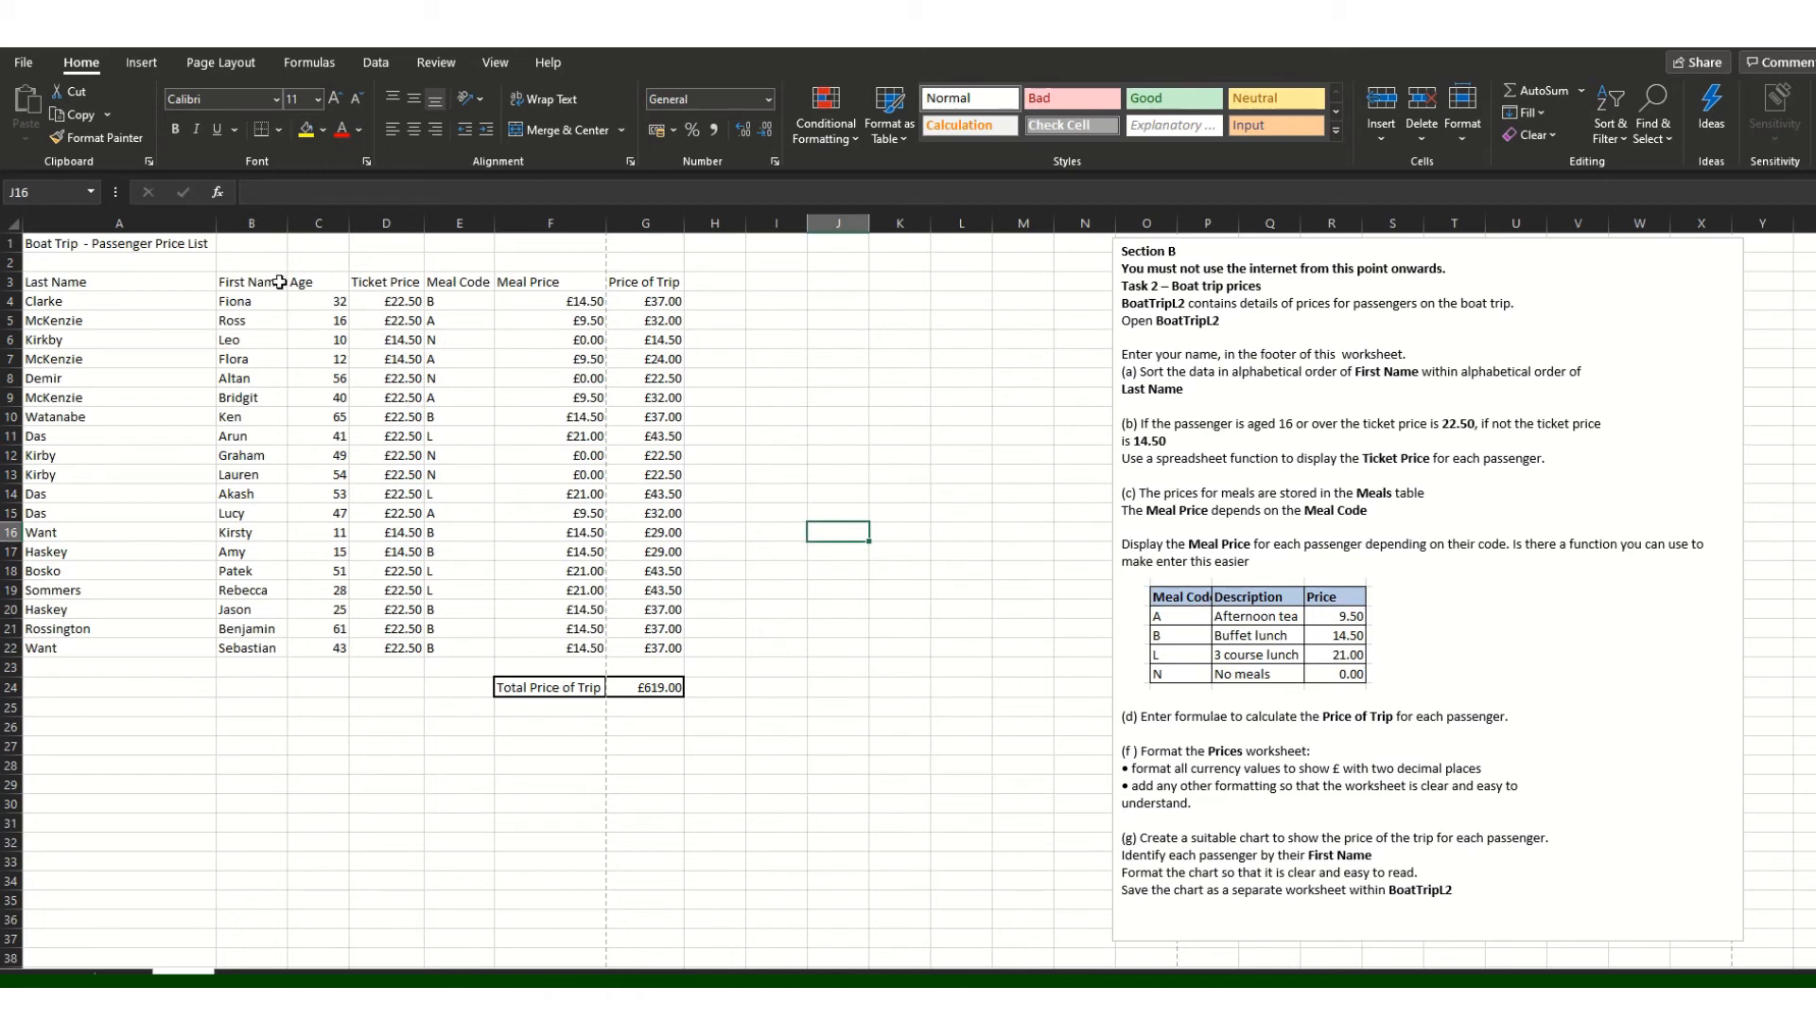
Step: Right-align the numeric columns C3:G22 and their headings
drag(299, 280, 662, 647)
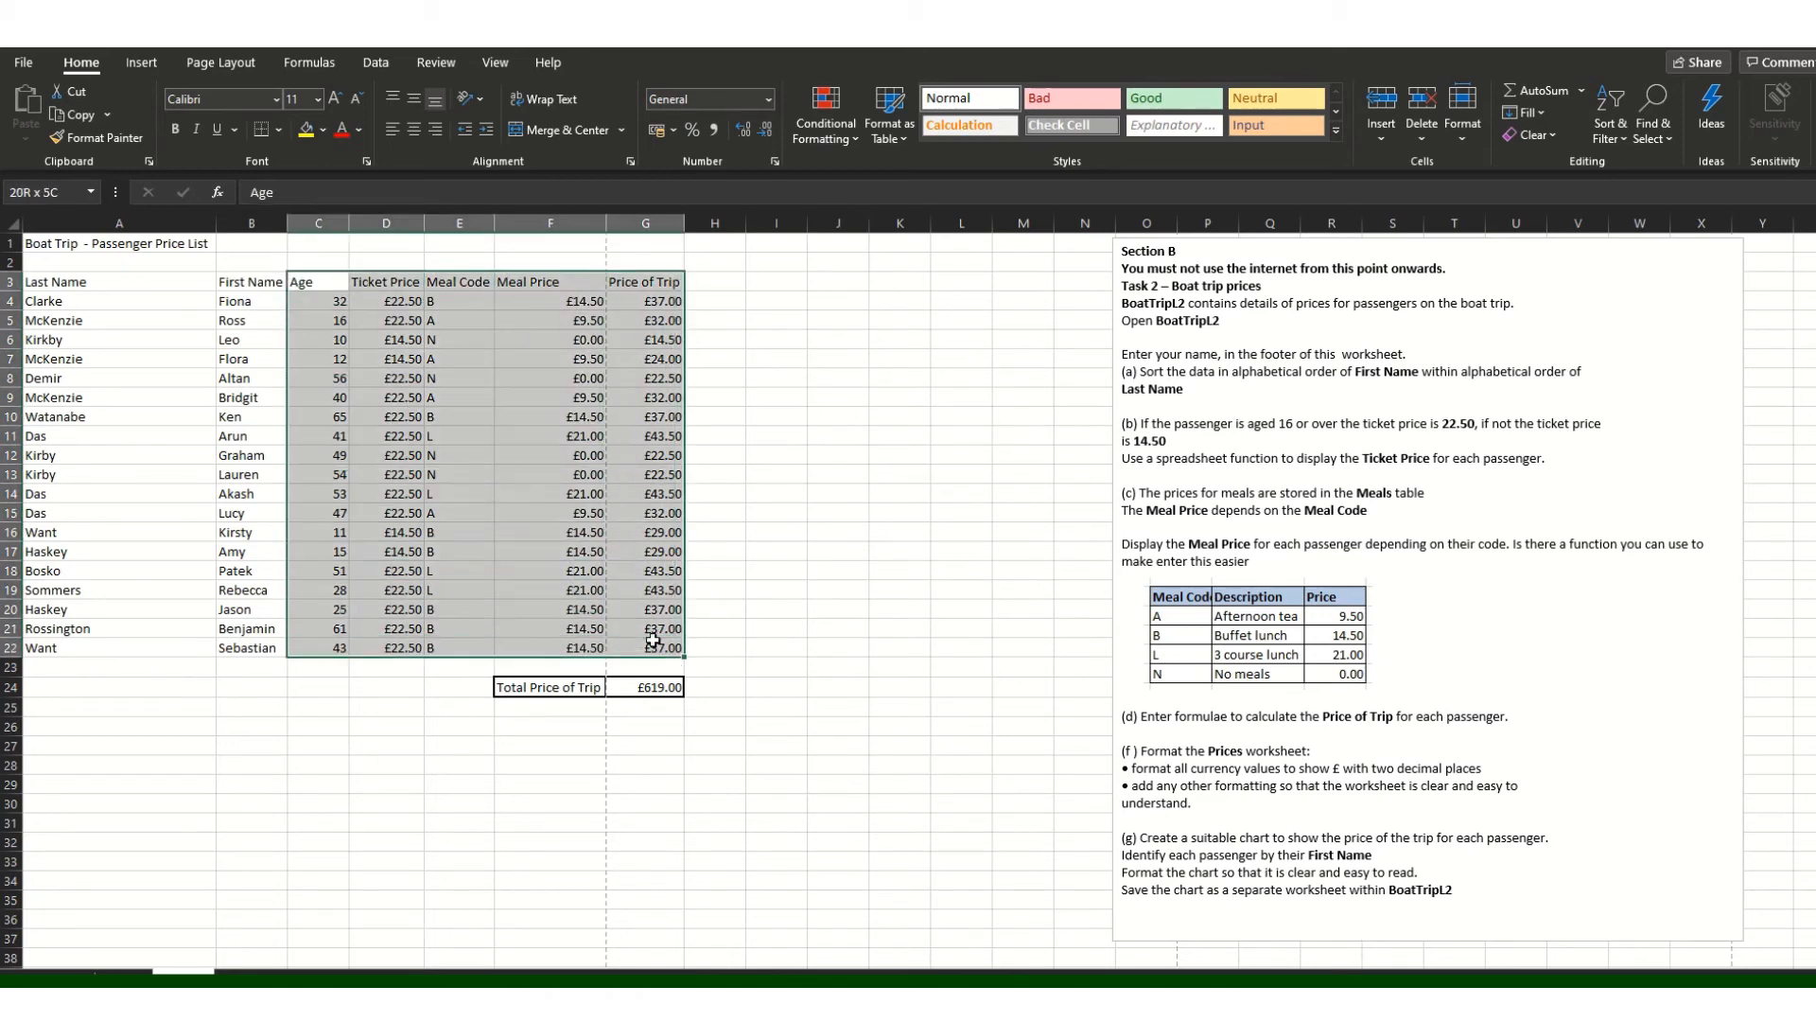
click(434, 129)
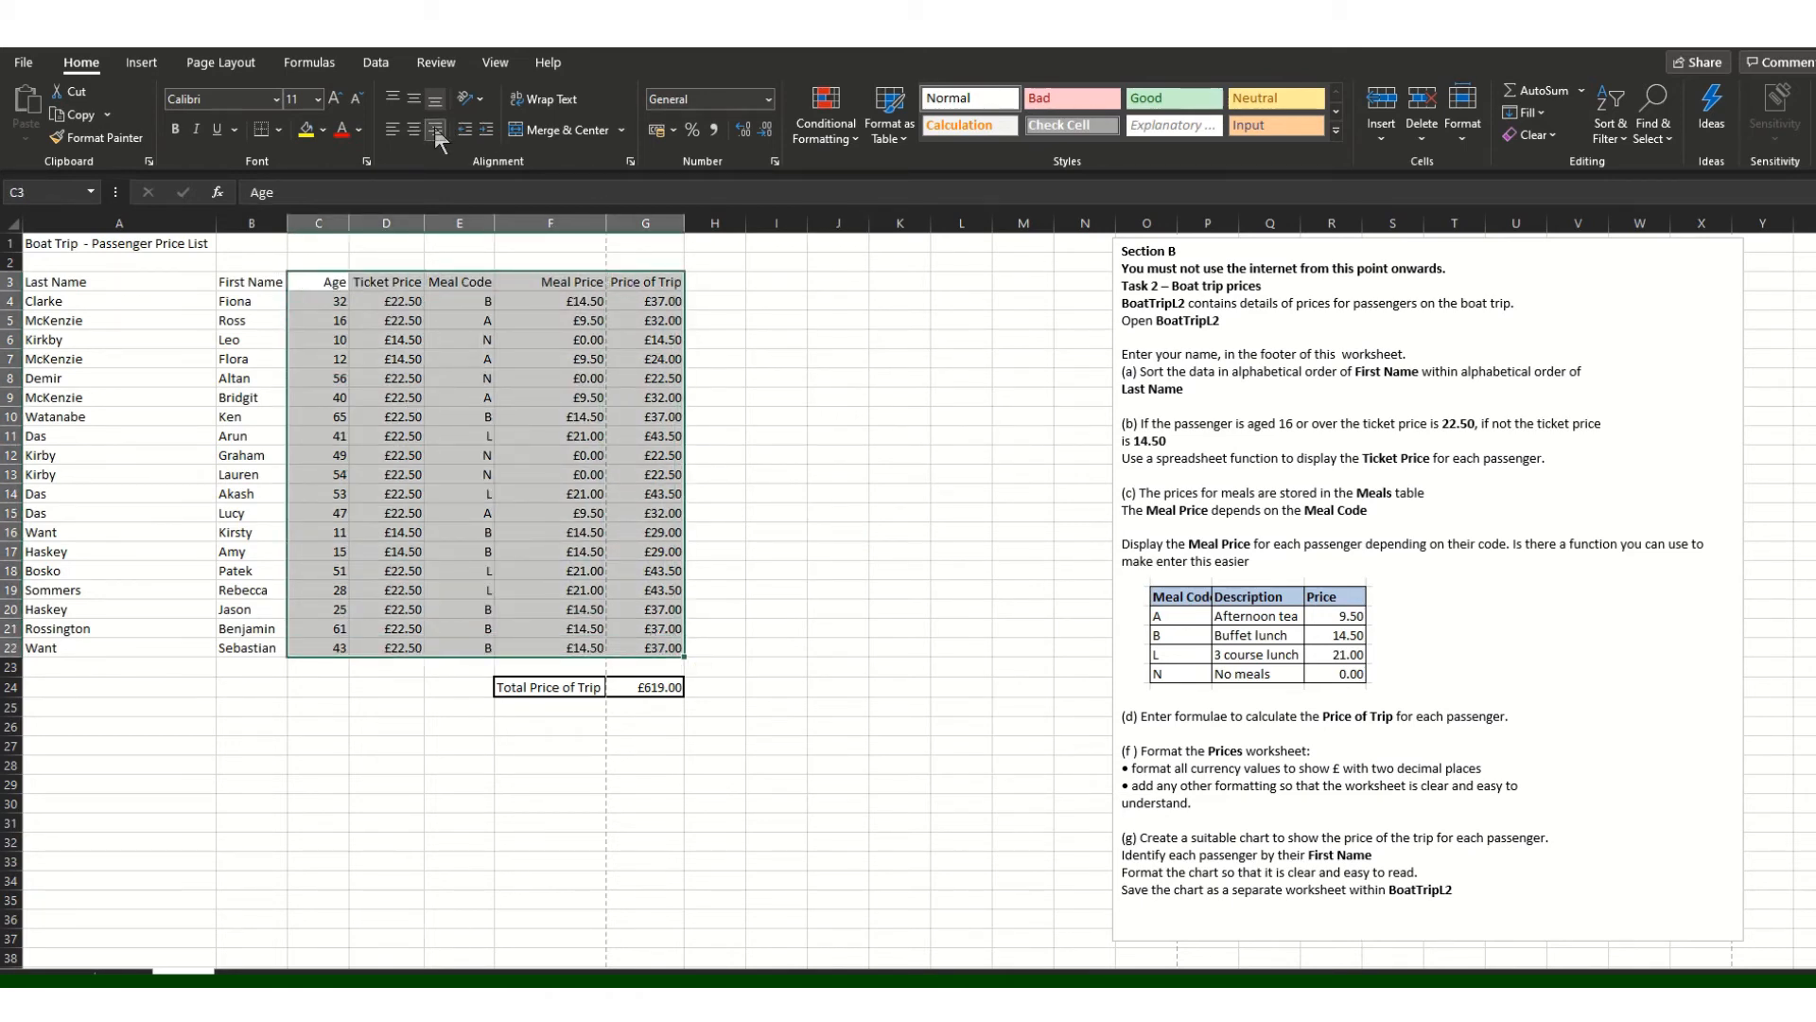
drag(270, 282, 104, 648)
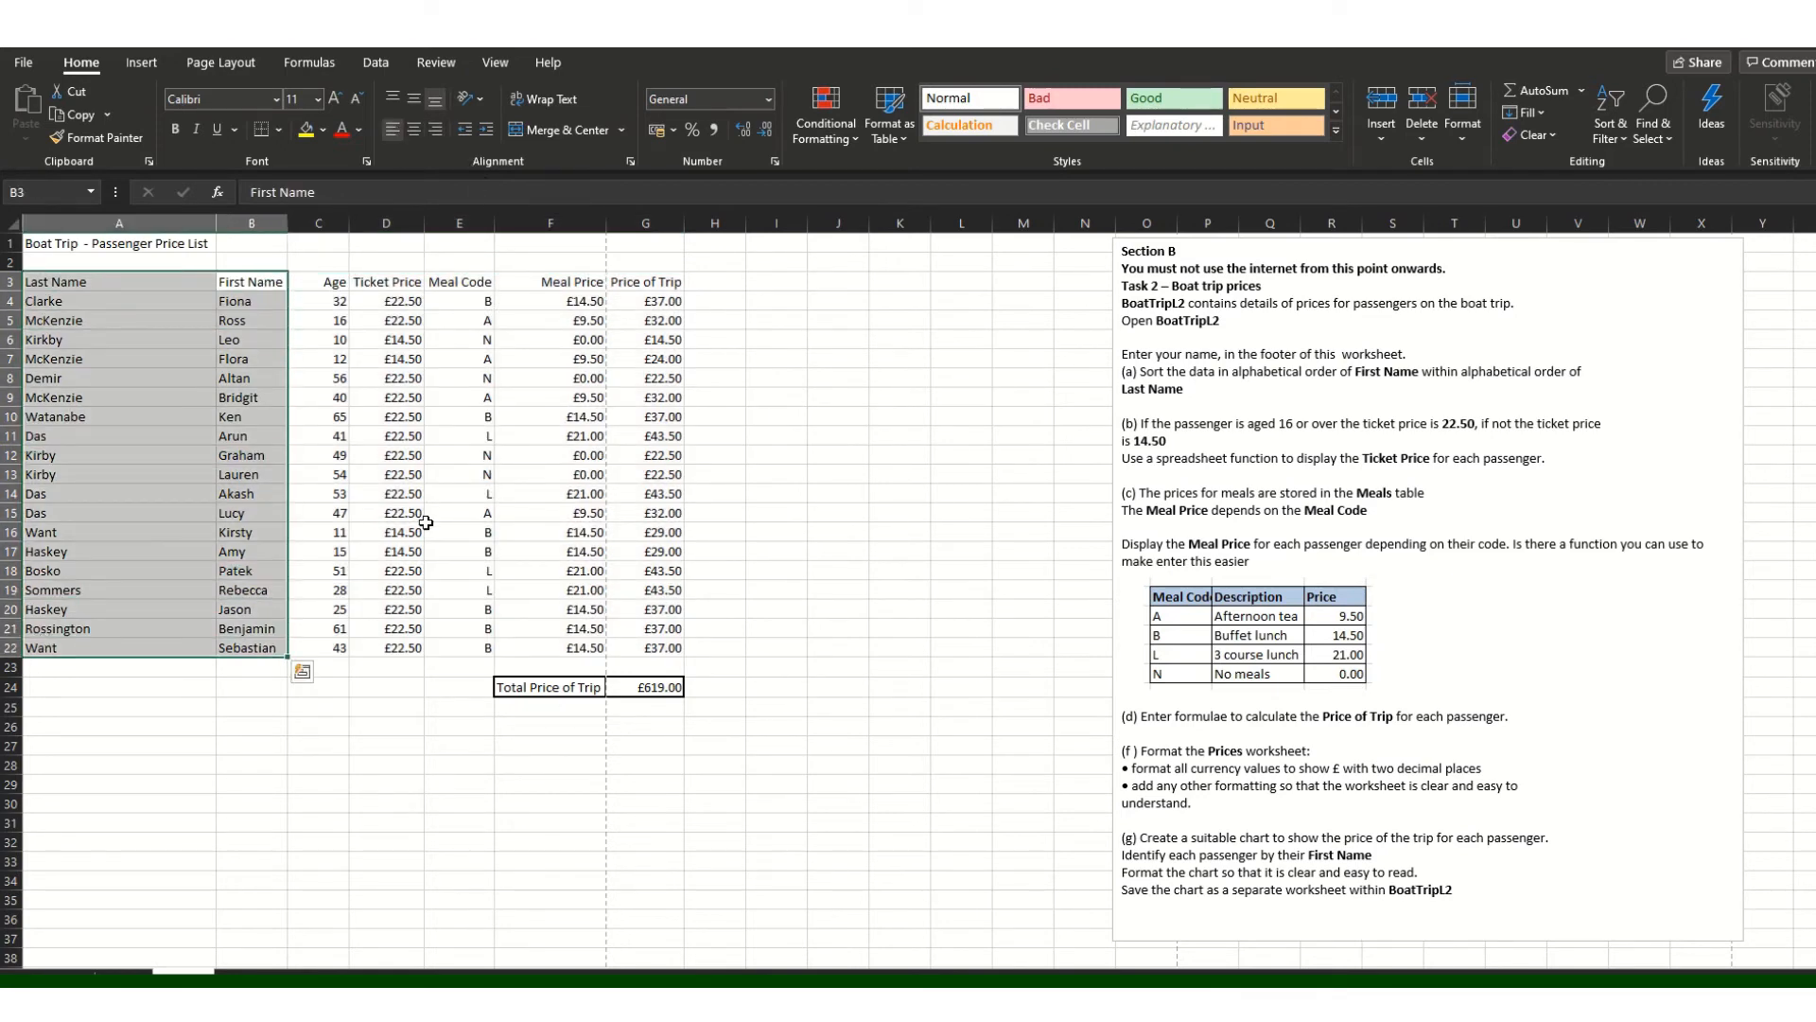
click(77, 244)
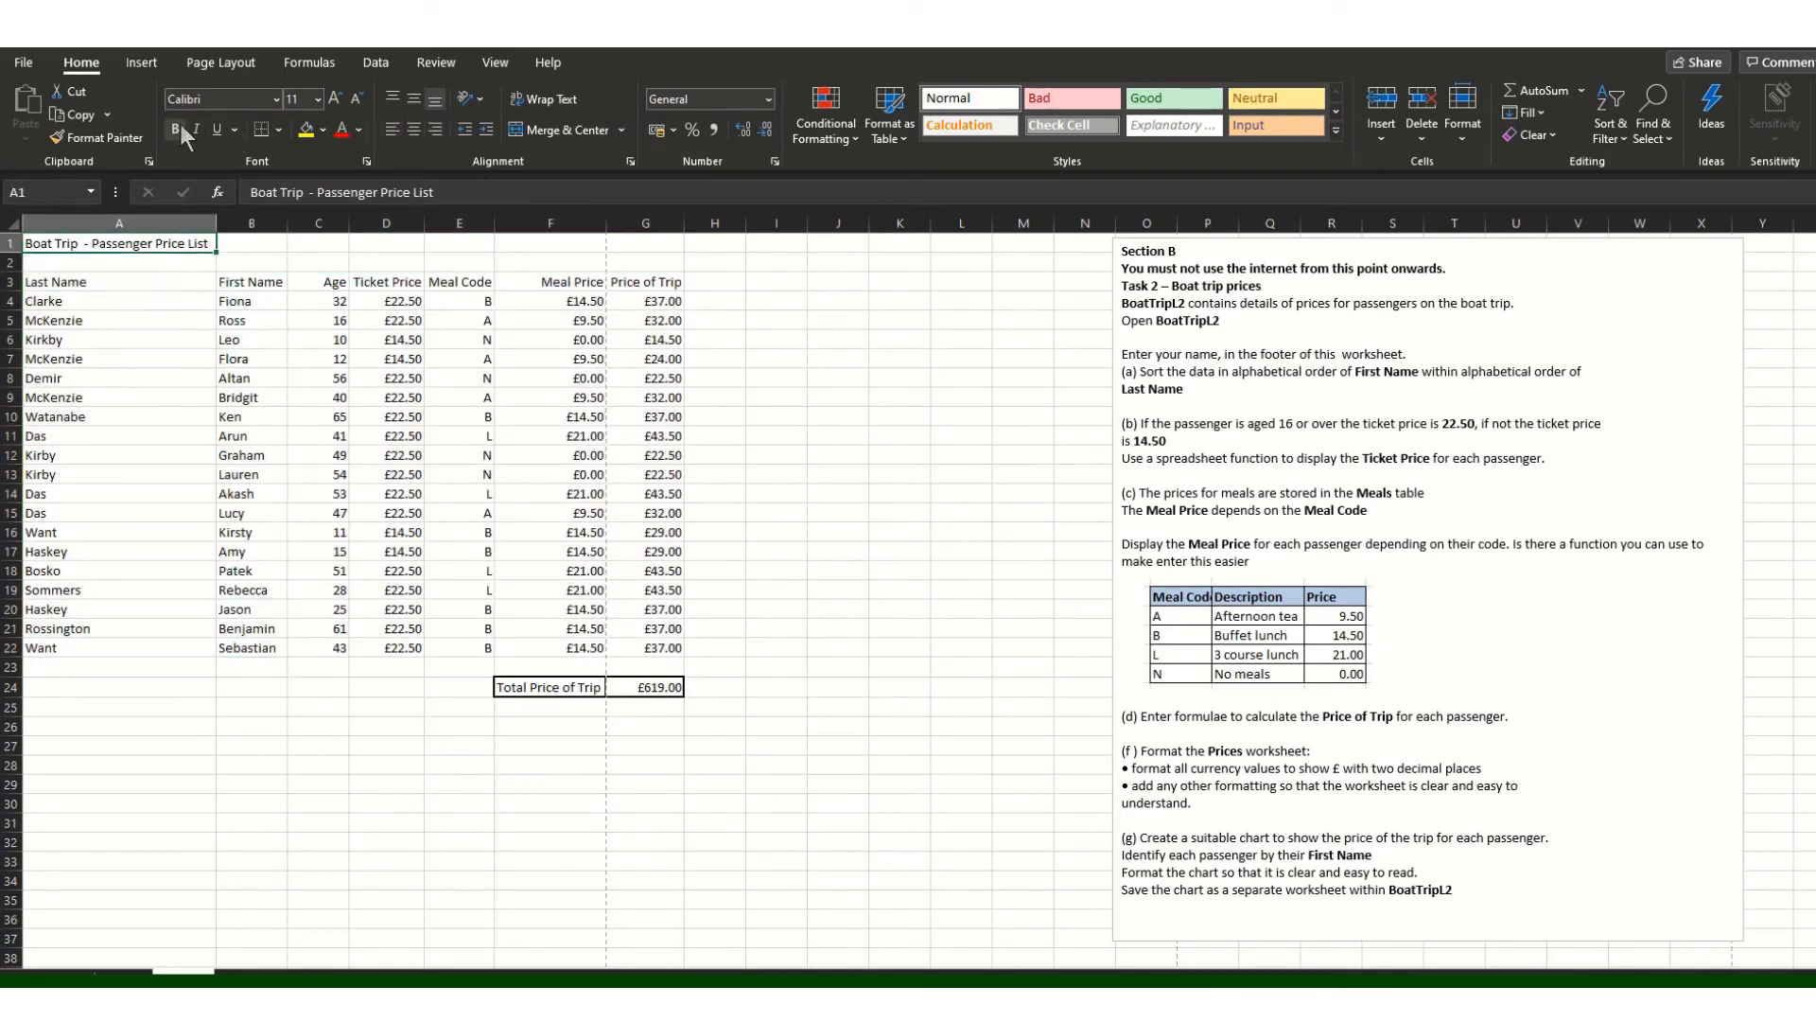
Step: Apply All Borders to the price table A3:G22
drag(114, 282, 660, 649)
click(278, 130)
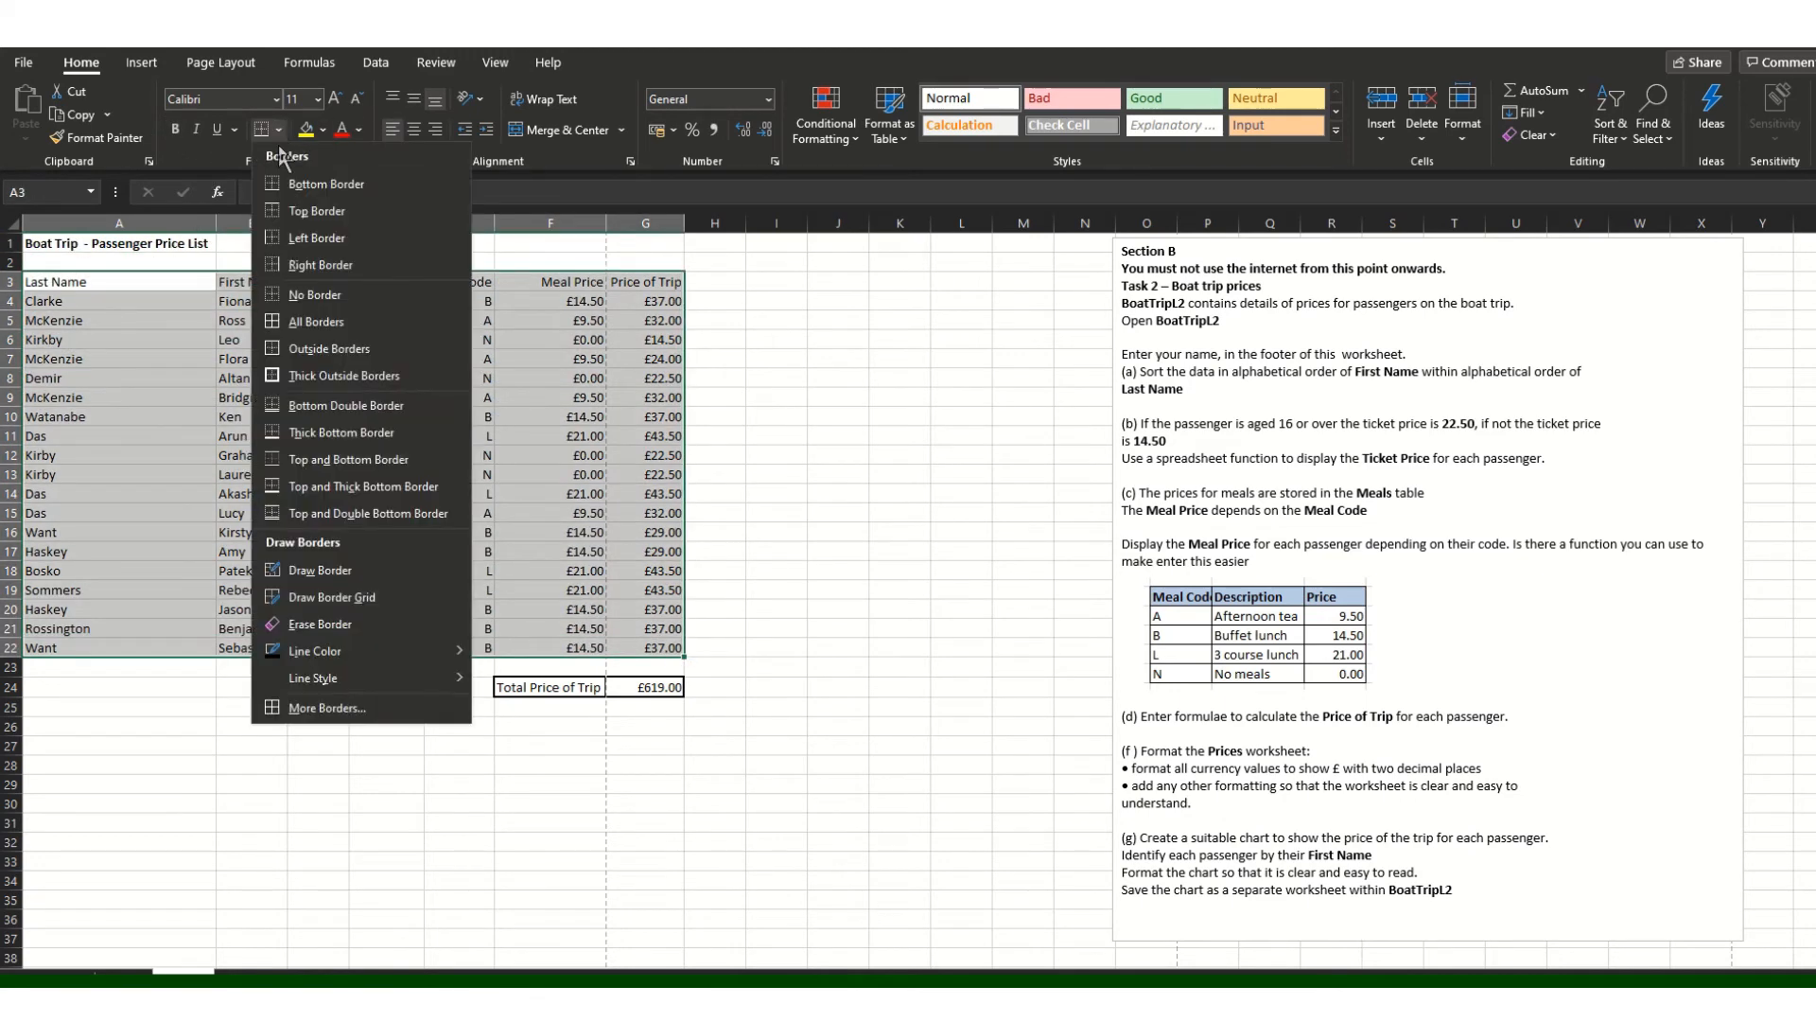
click(302, 321)
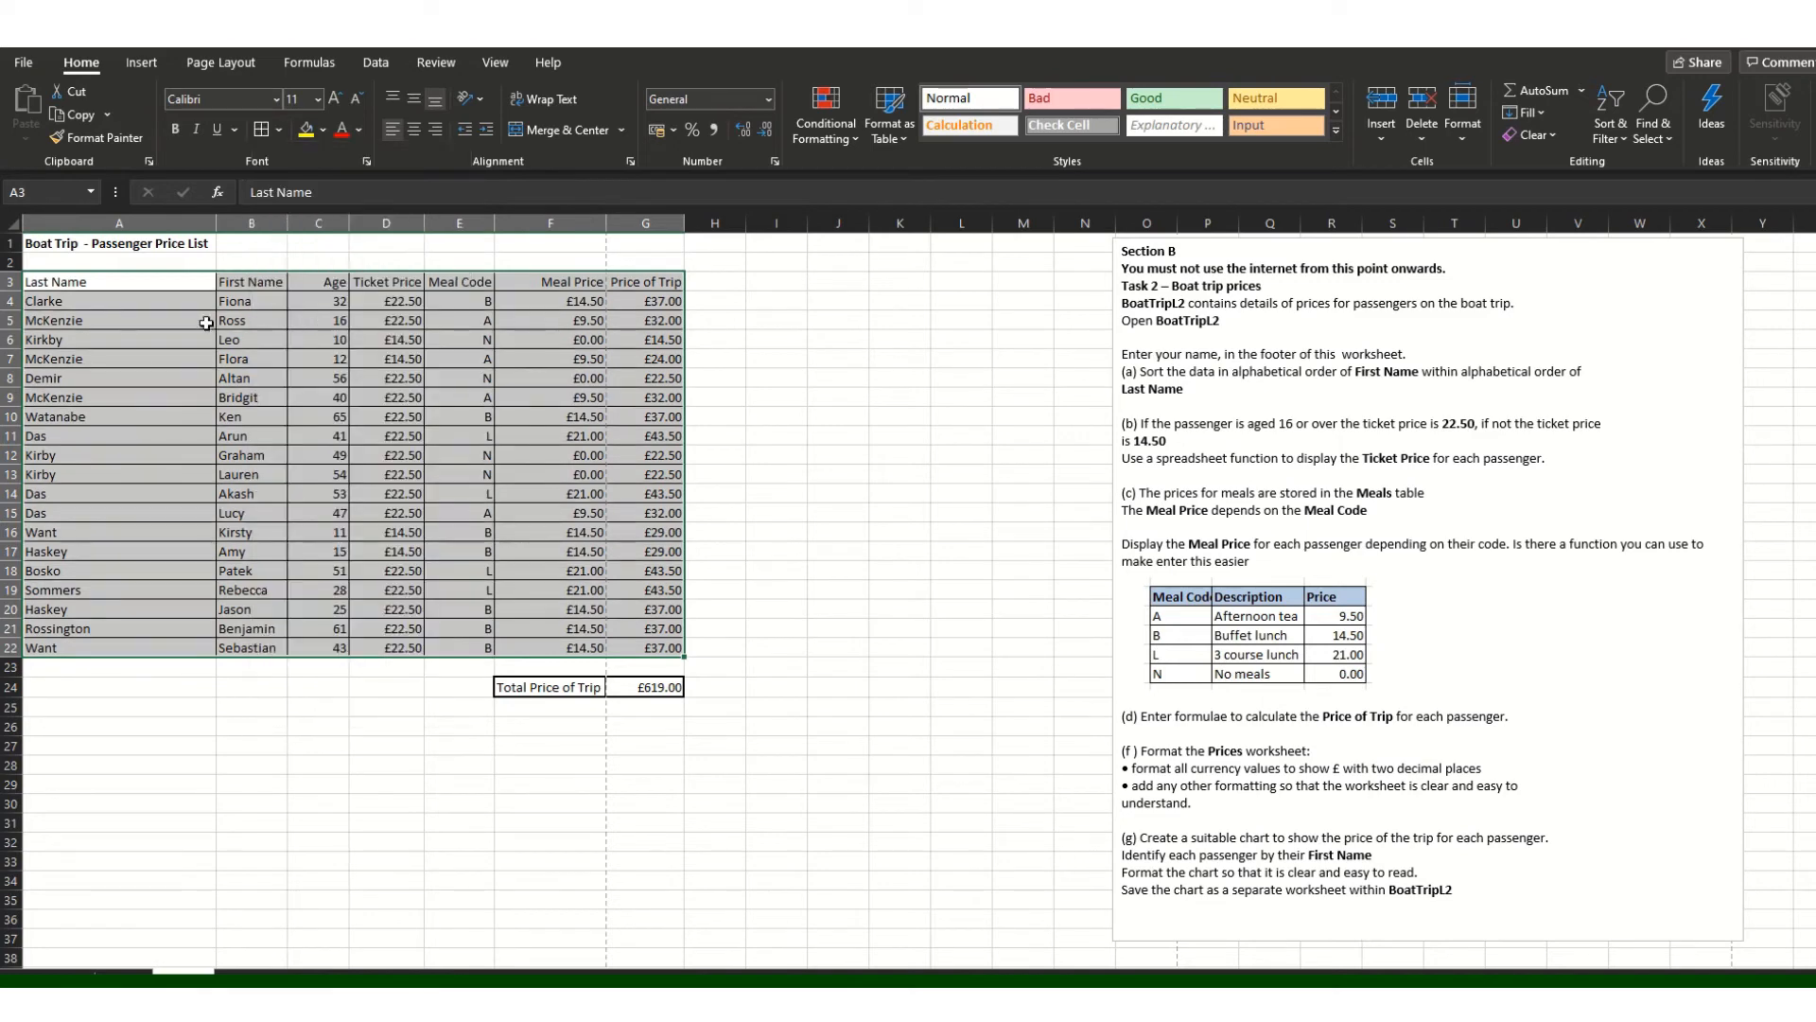
Step: Make the header row A3:G3 and the Total Price of Trip row F24:G24 bold
click(101, 341)
drag(84, 283, 629, 281)
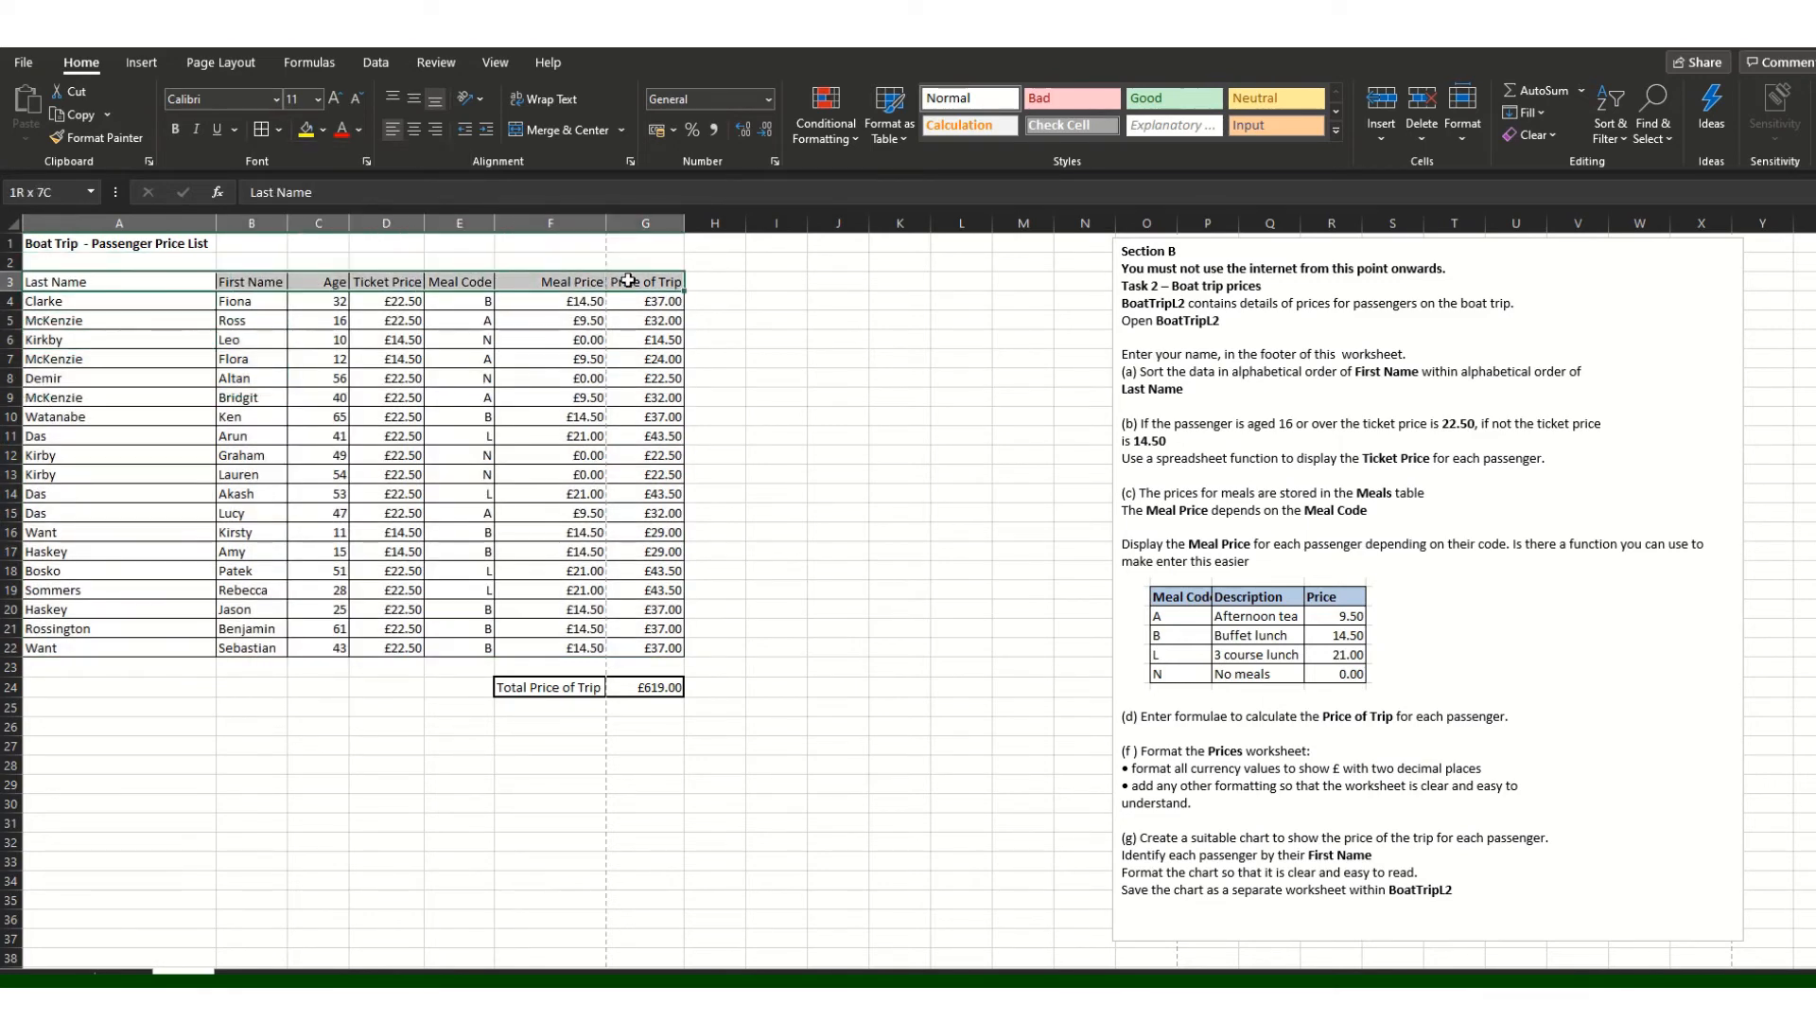
click(175, 130)
click(558, 688)
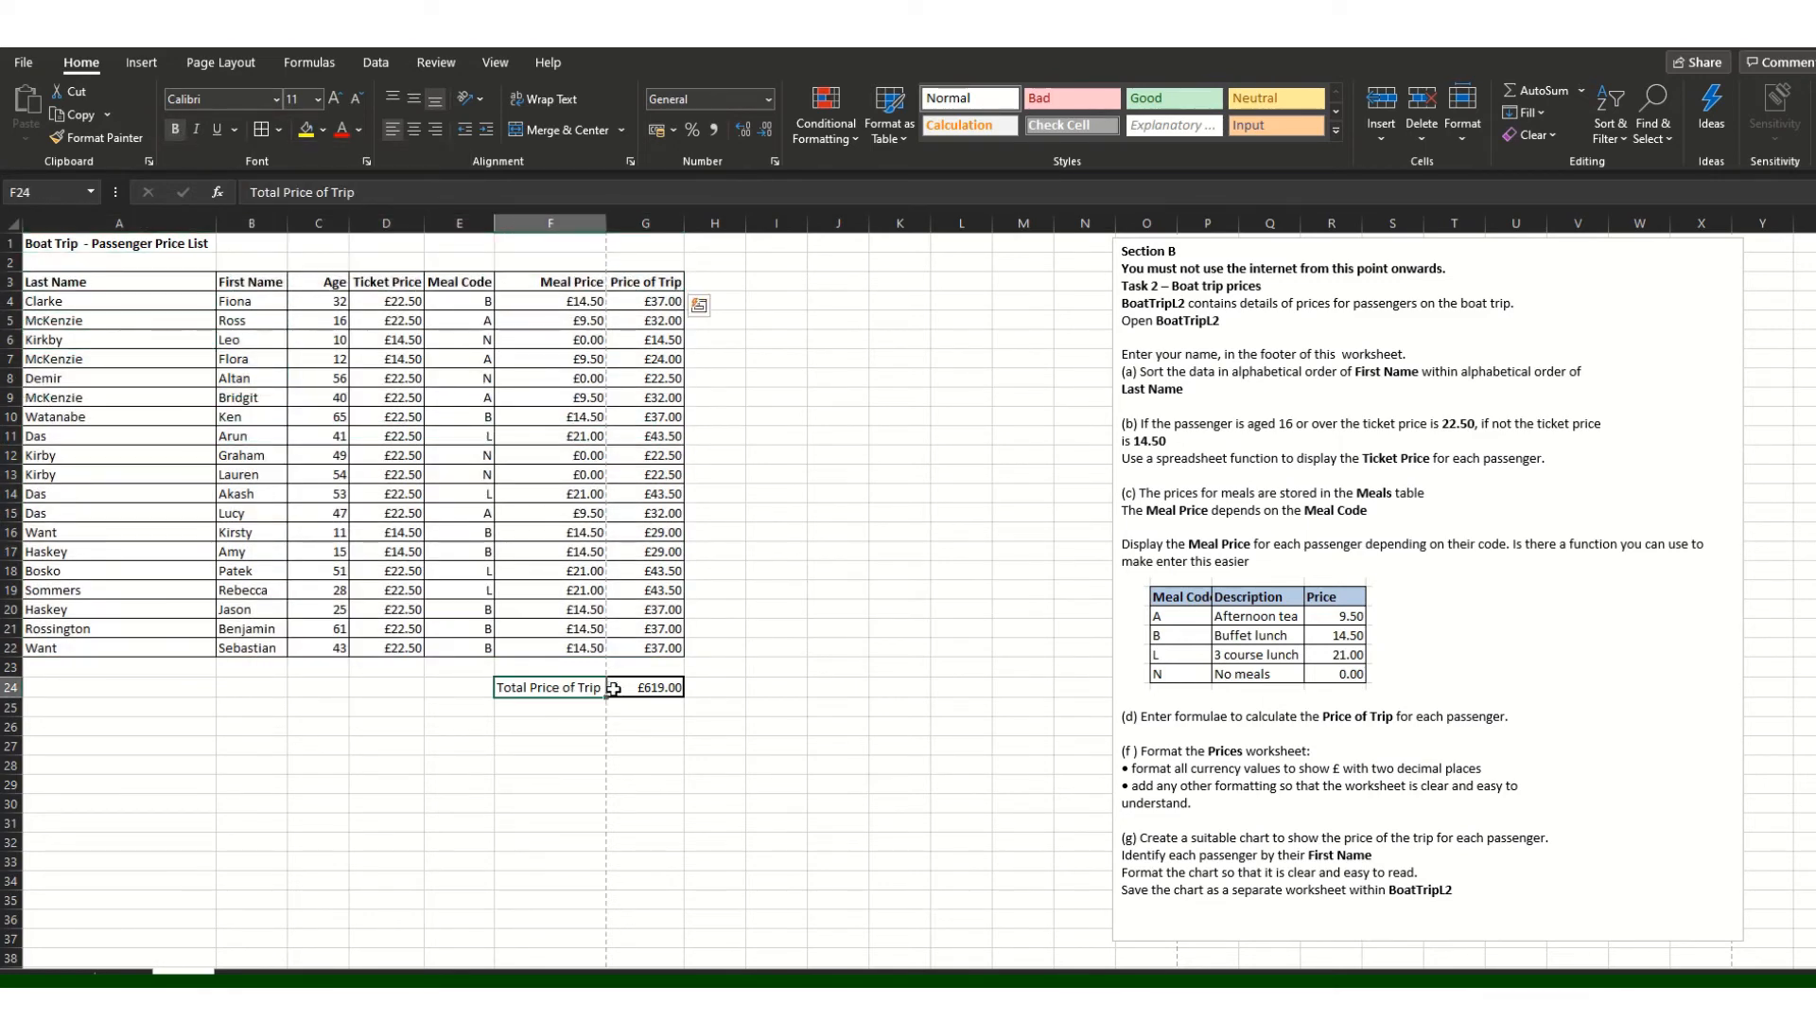
shift+click(614, 689)
click(175, 129)
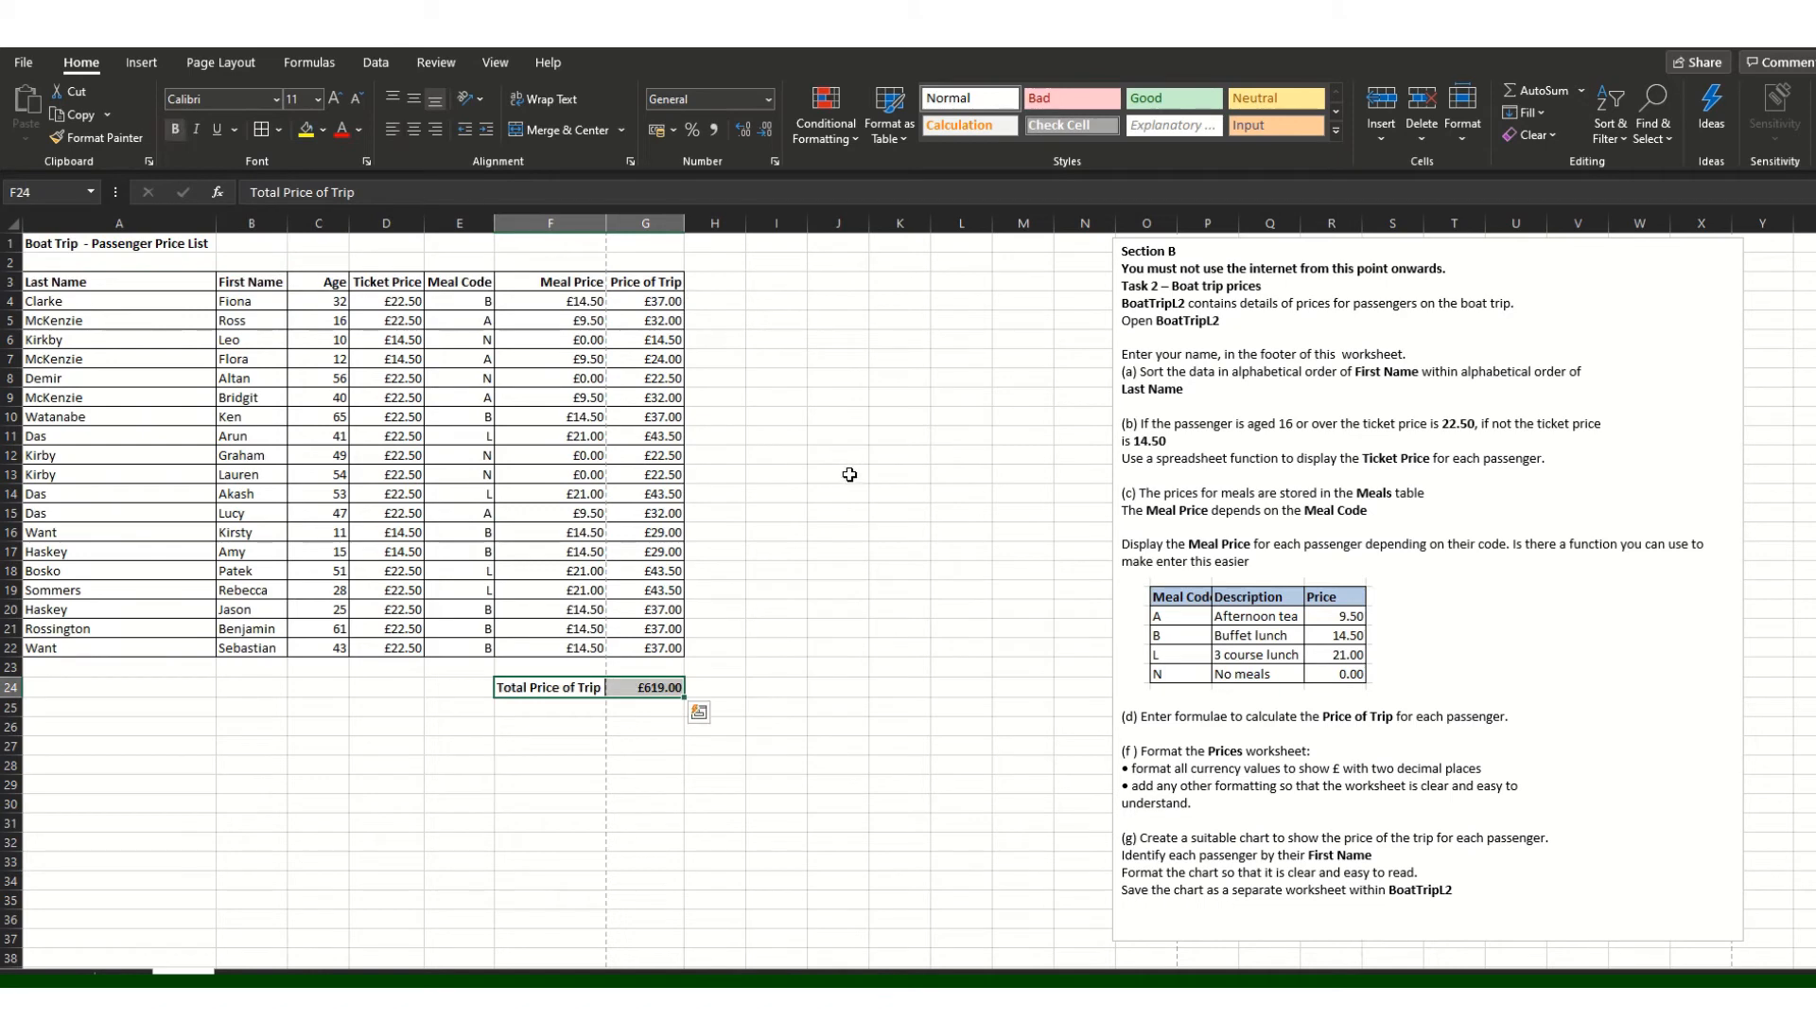
click(844, 478)
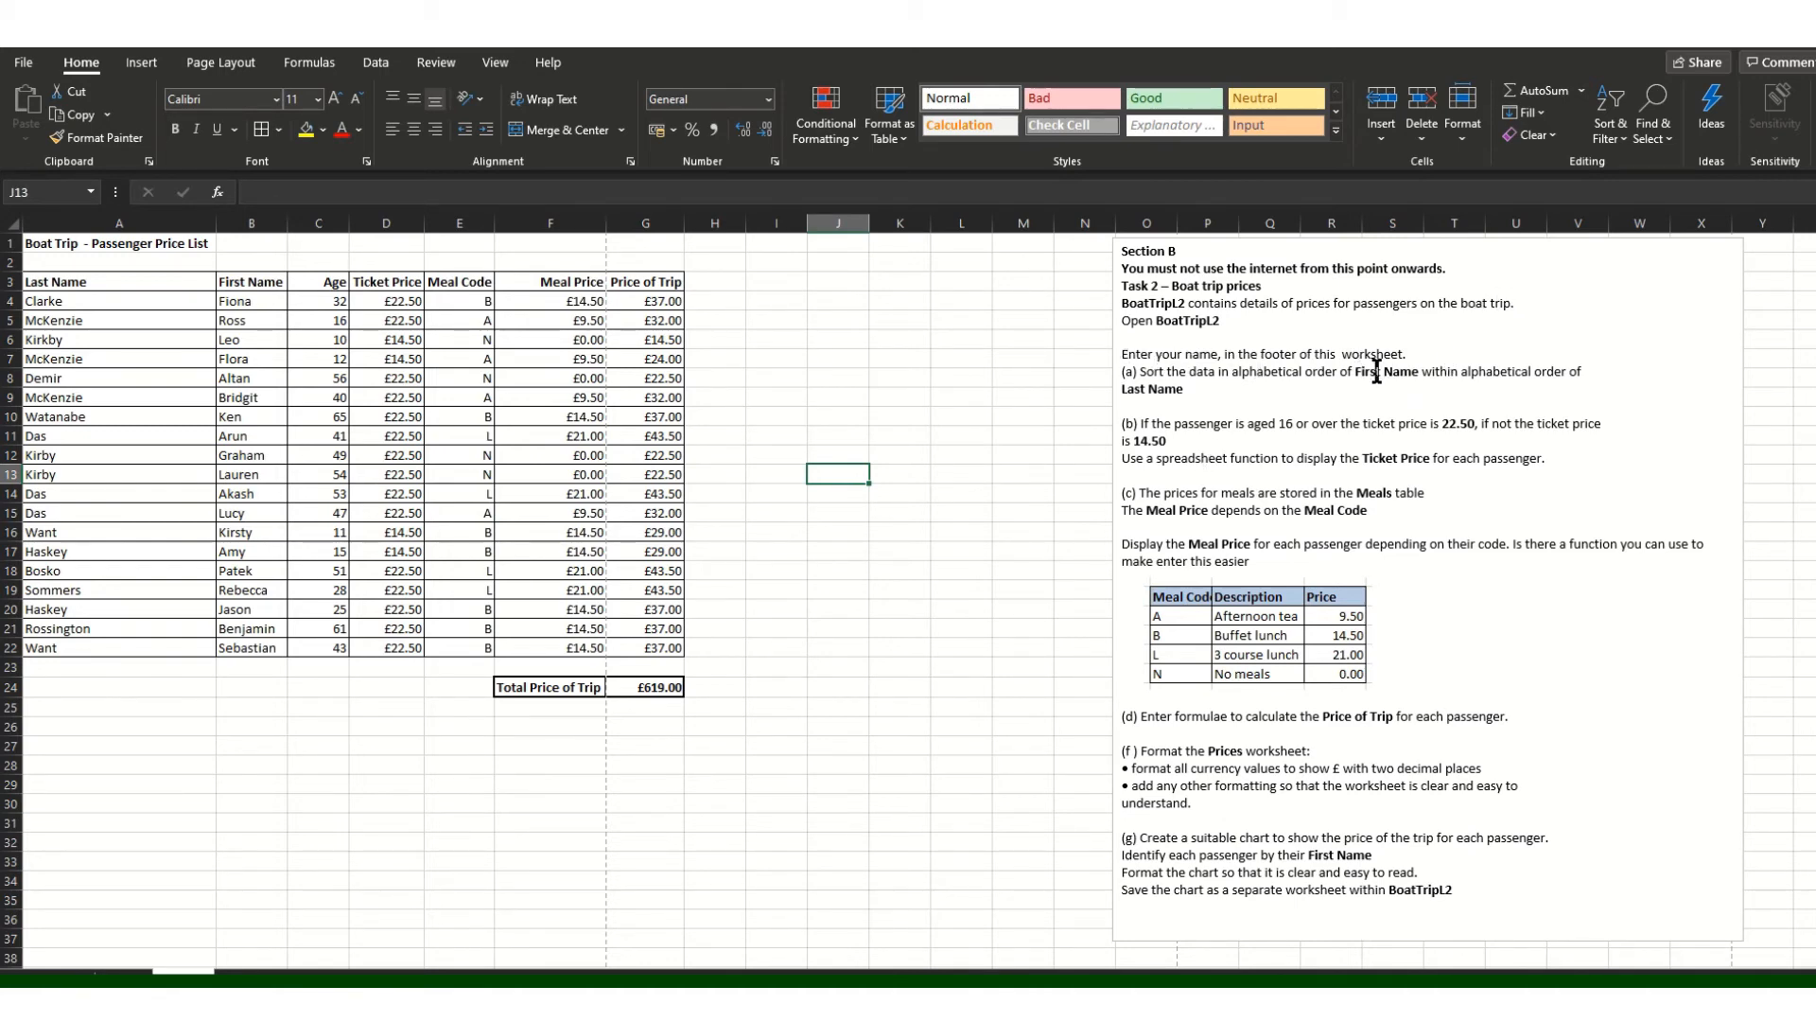
Step: Sort the rows by First Name A to Z, expanding the selection
drag(236, 301, 243, 651)
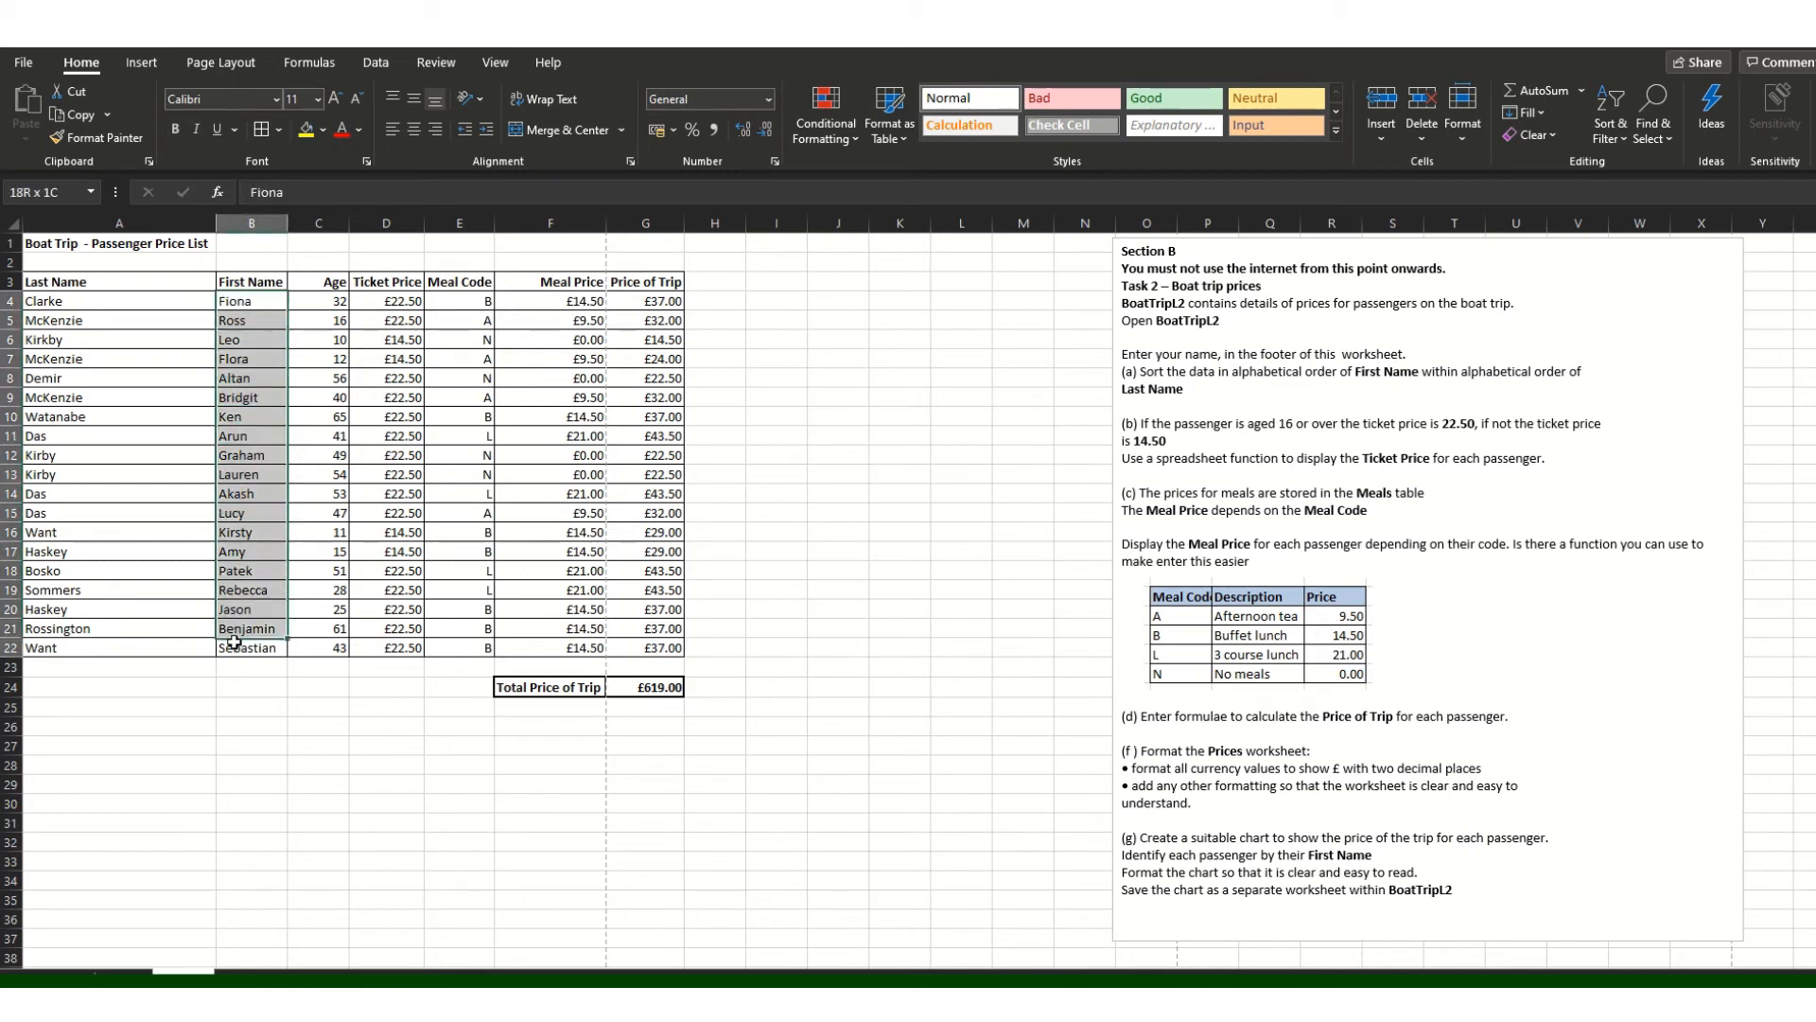
click(1610, 132)
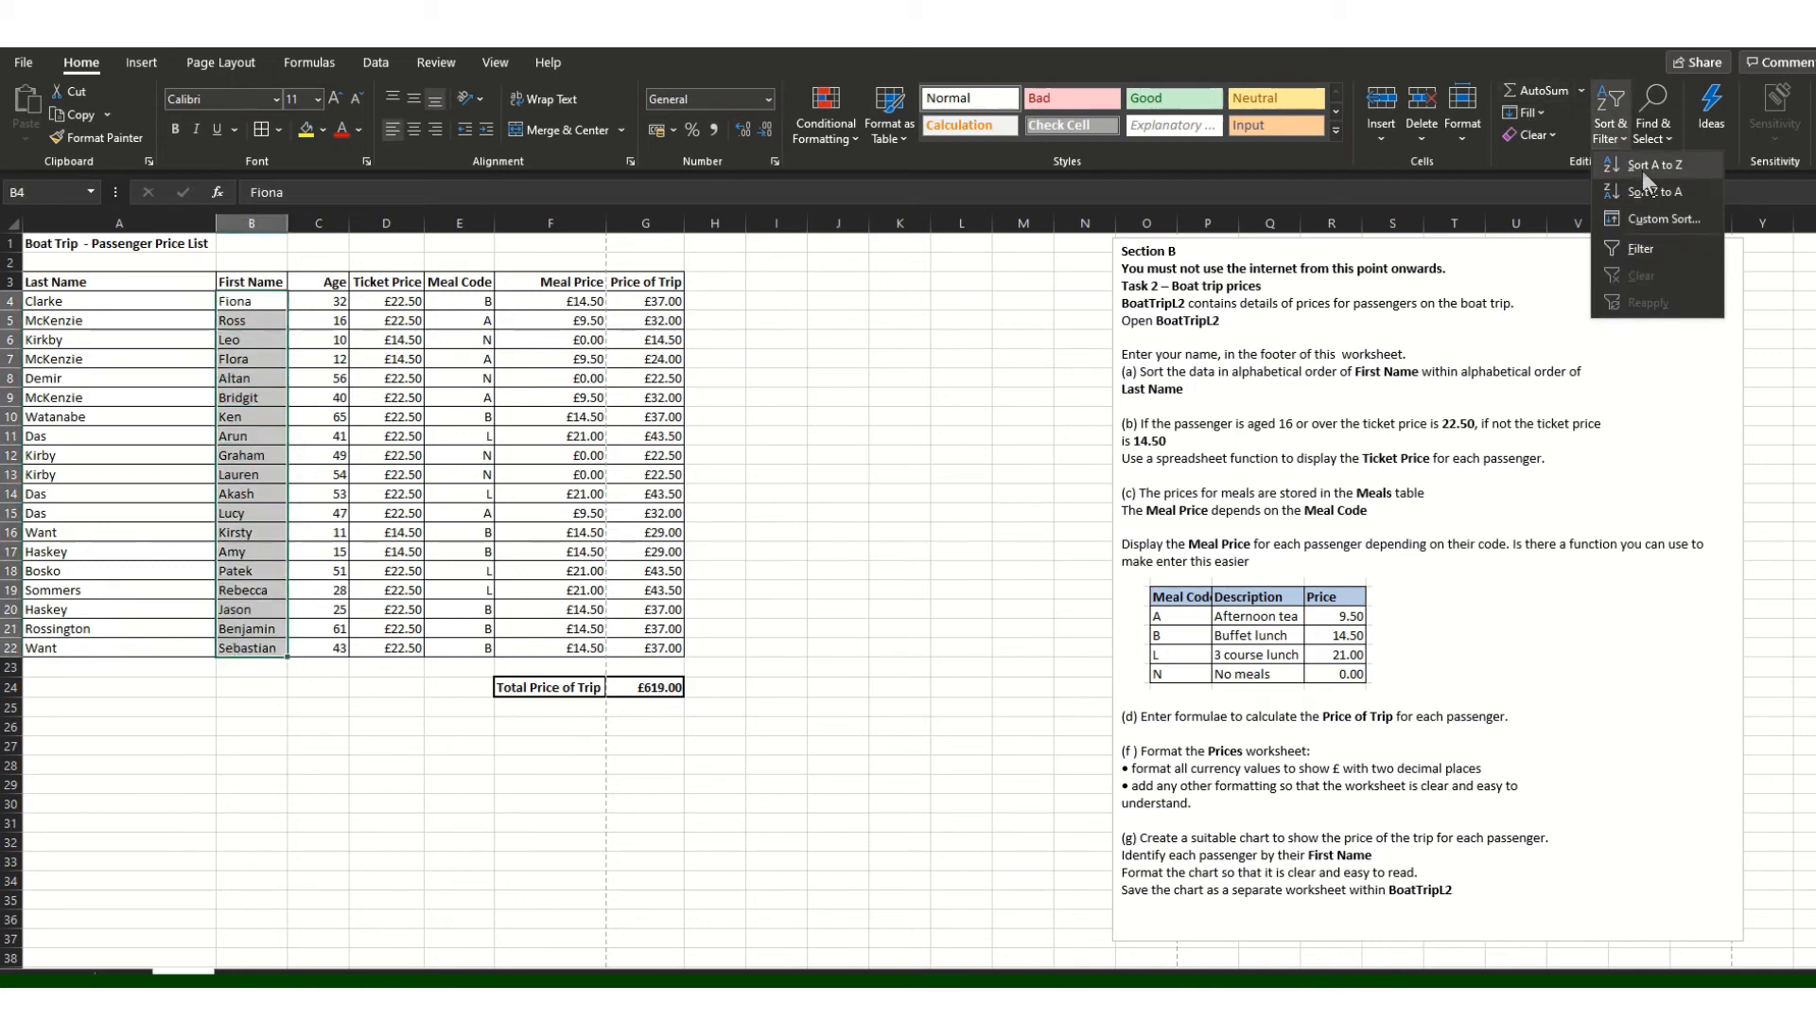
click(1642, 167)
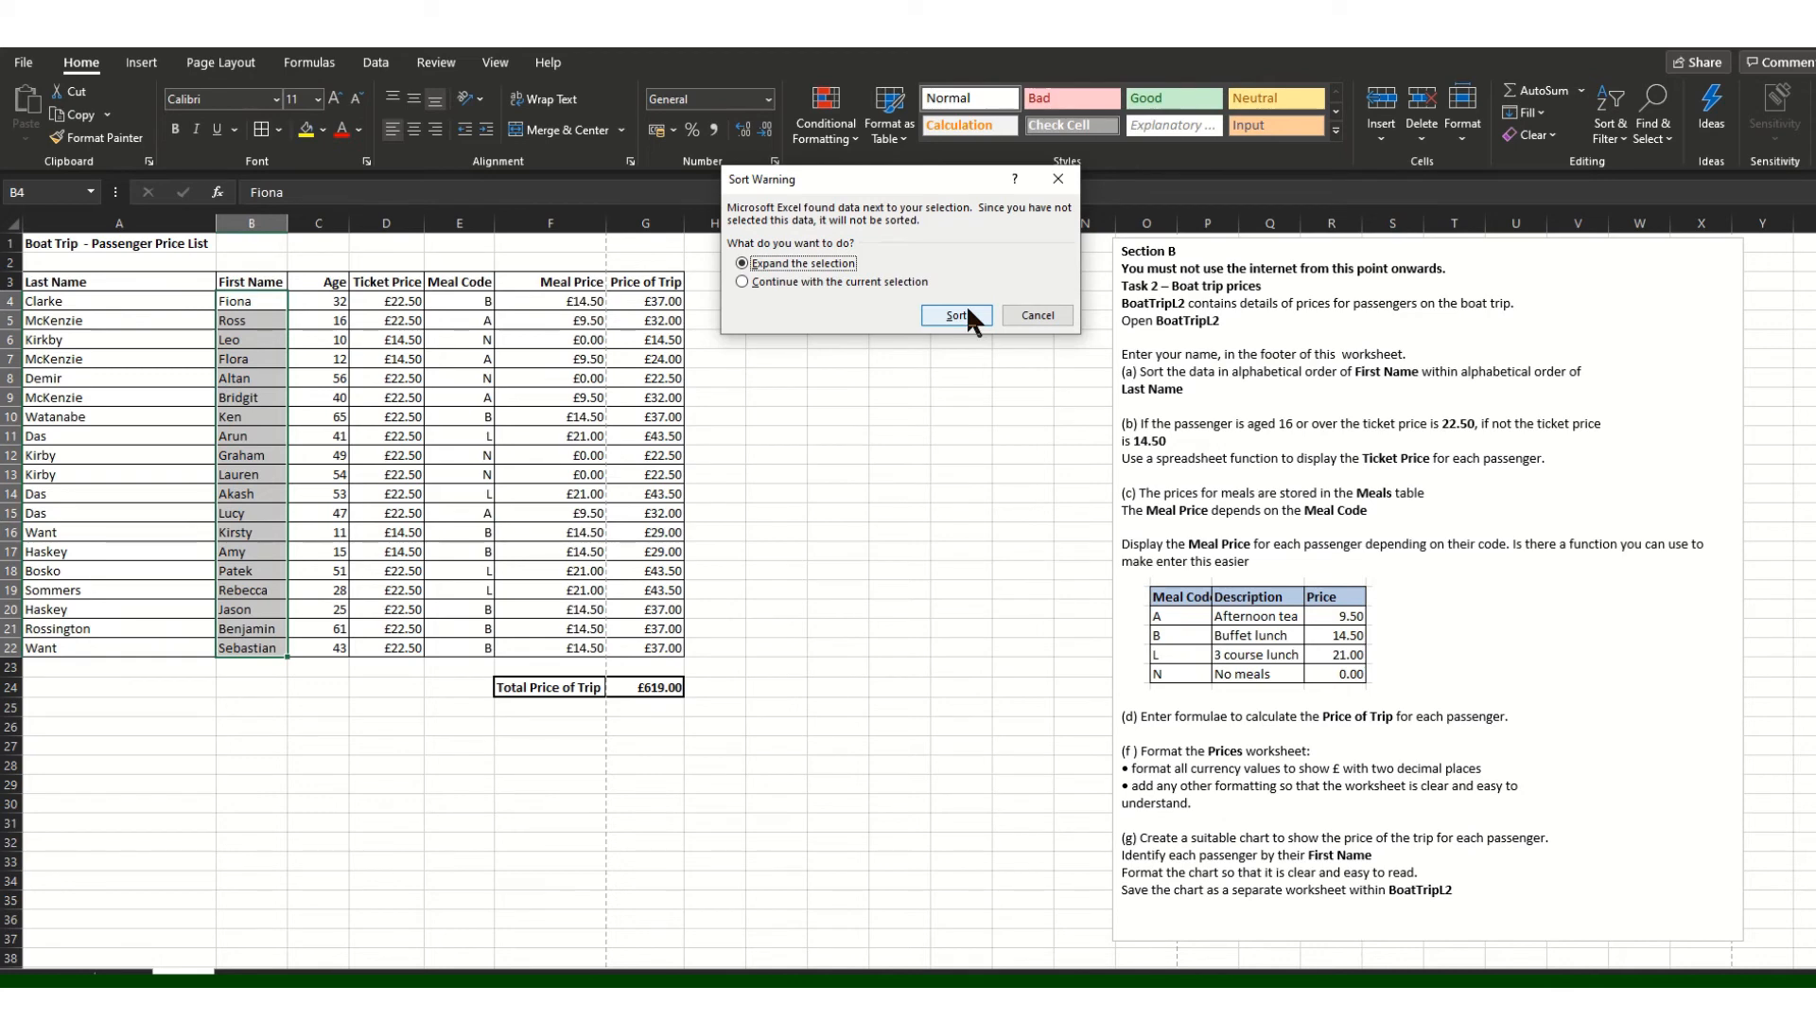
click(963, 310)
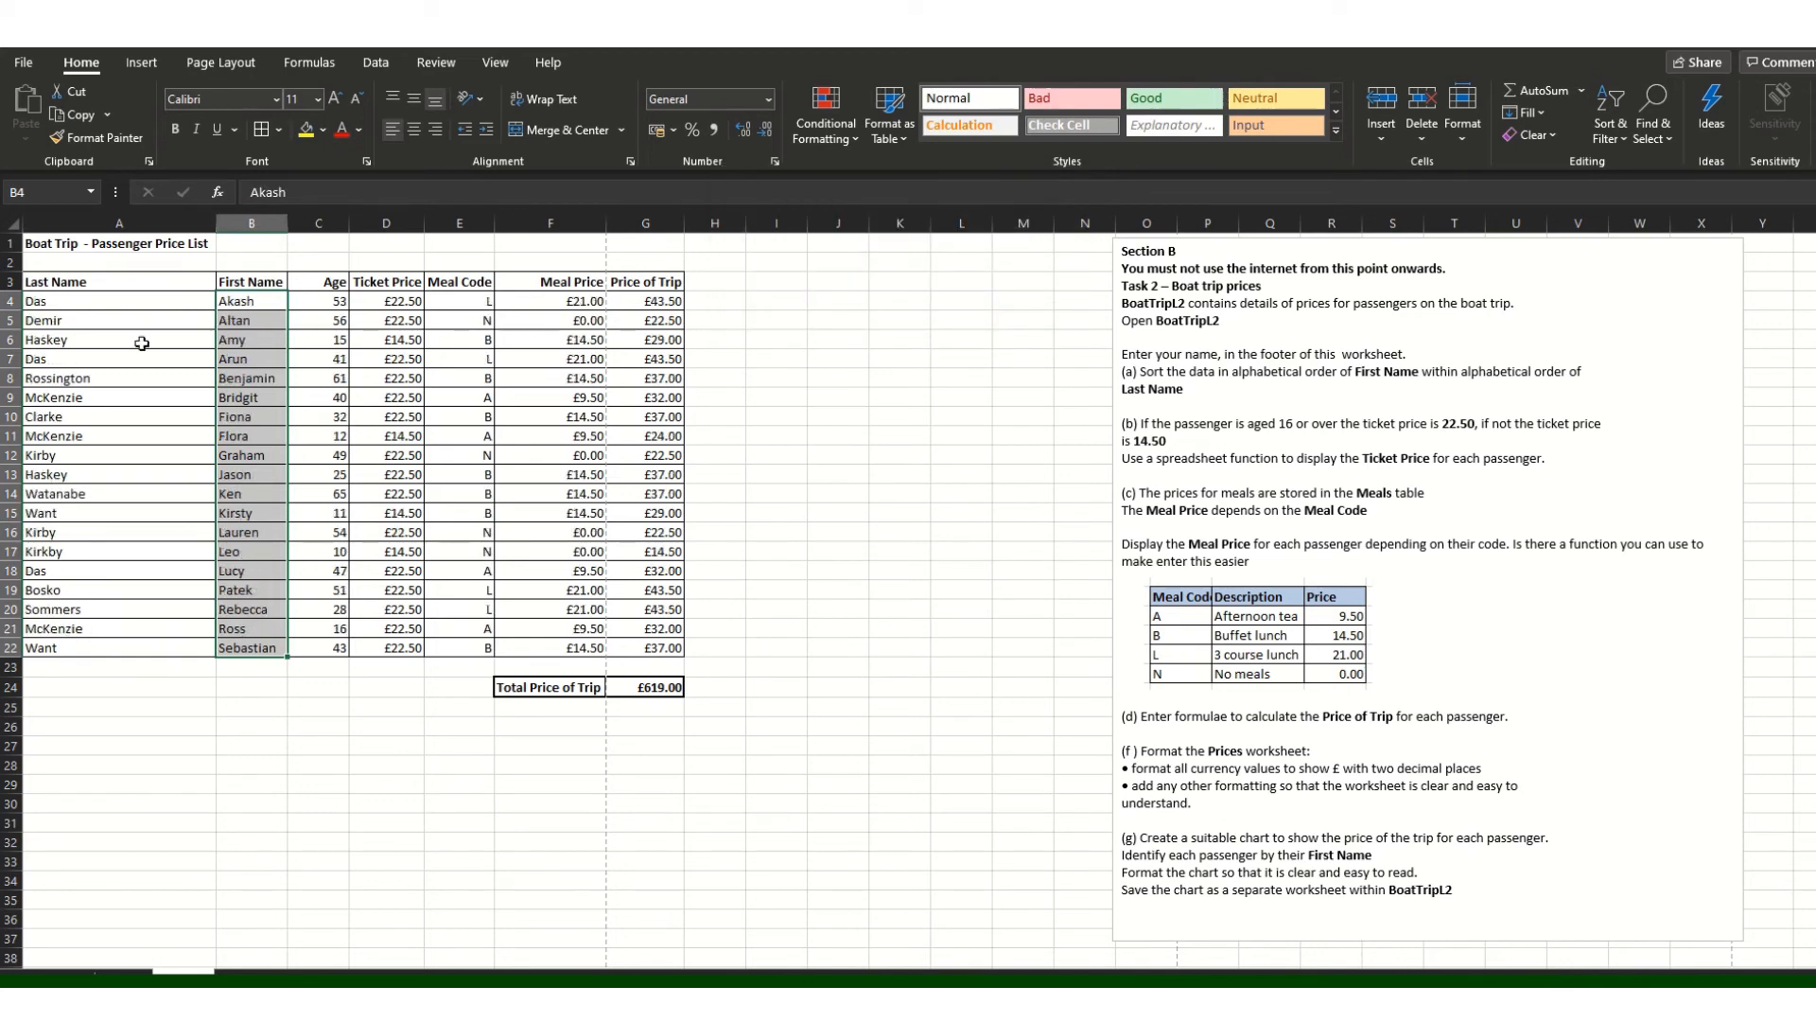
Step: Sort the rows by Last Name A to Z, expanding the selection
drag(146, 301, 123, 651)
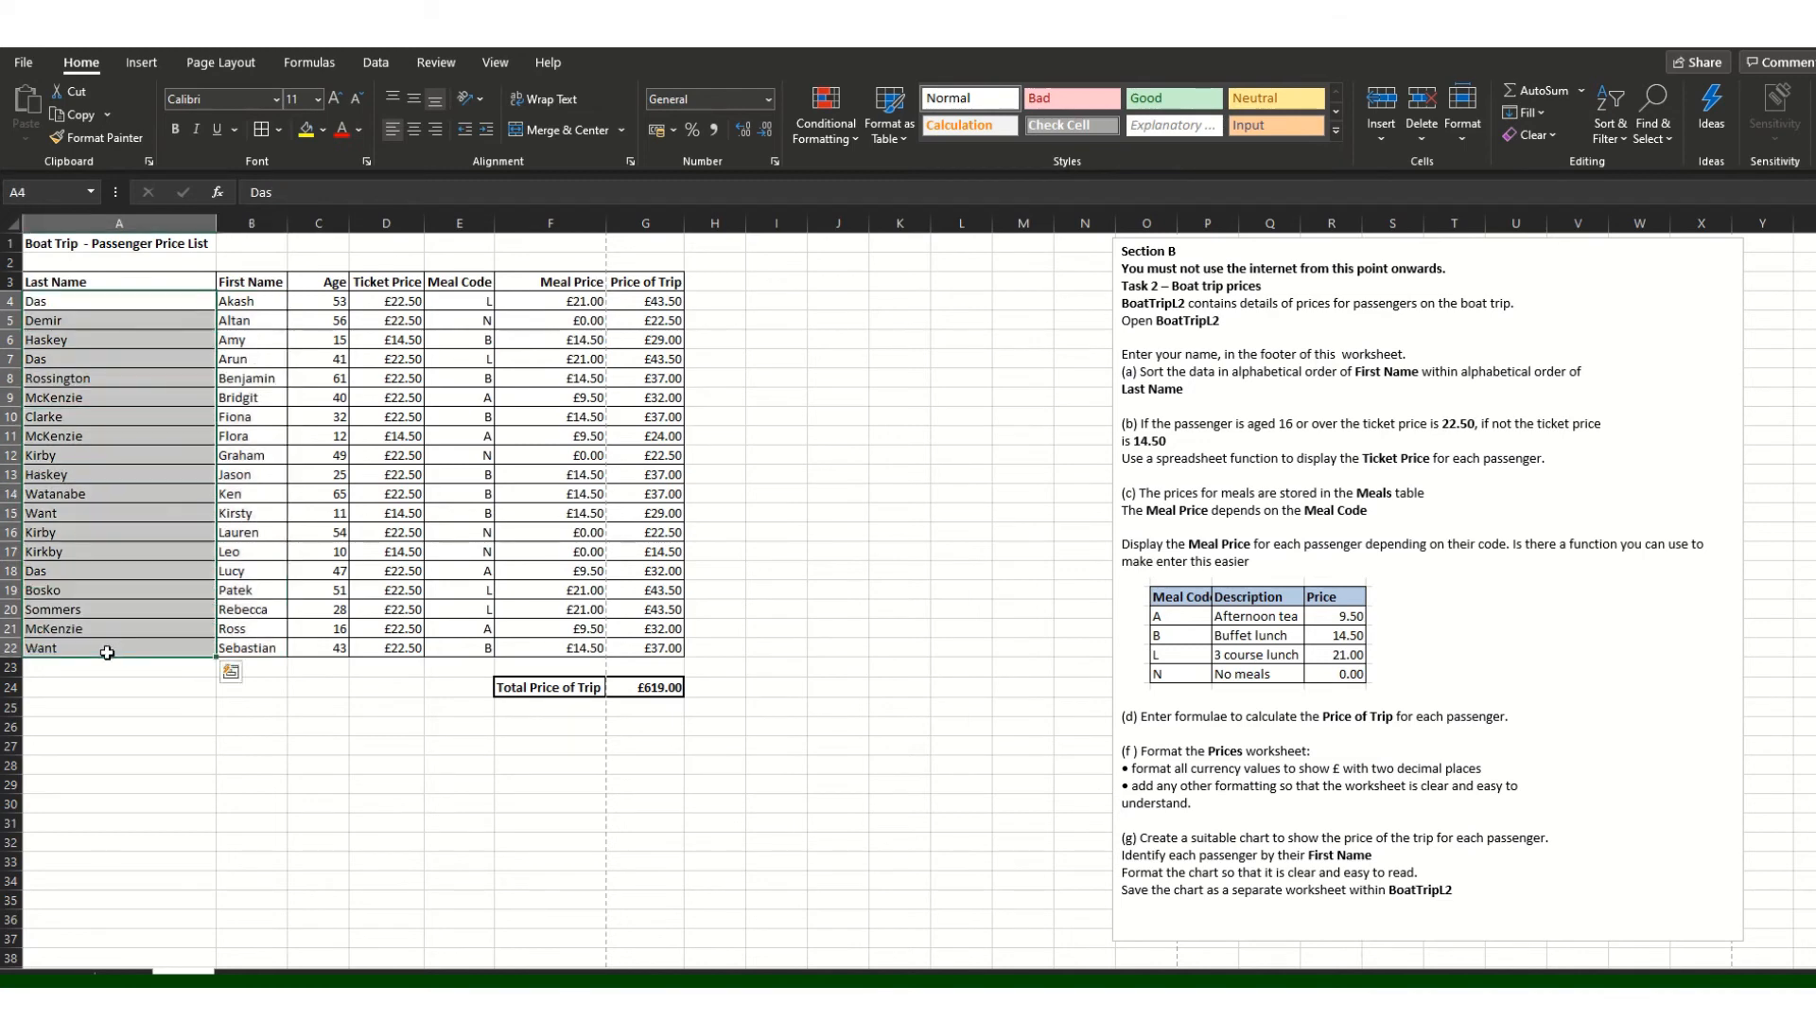
click(1621, 139)
click(1646, 206)
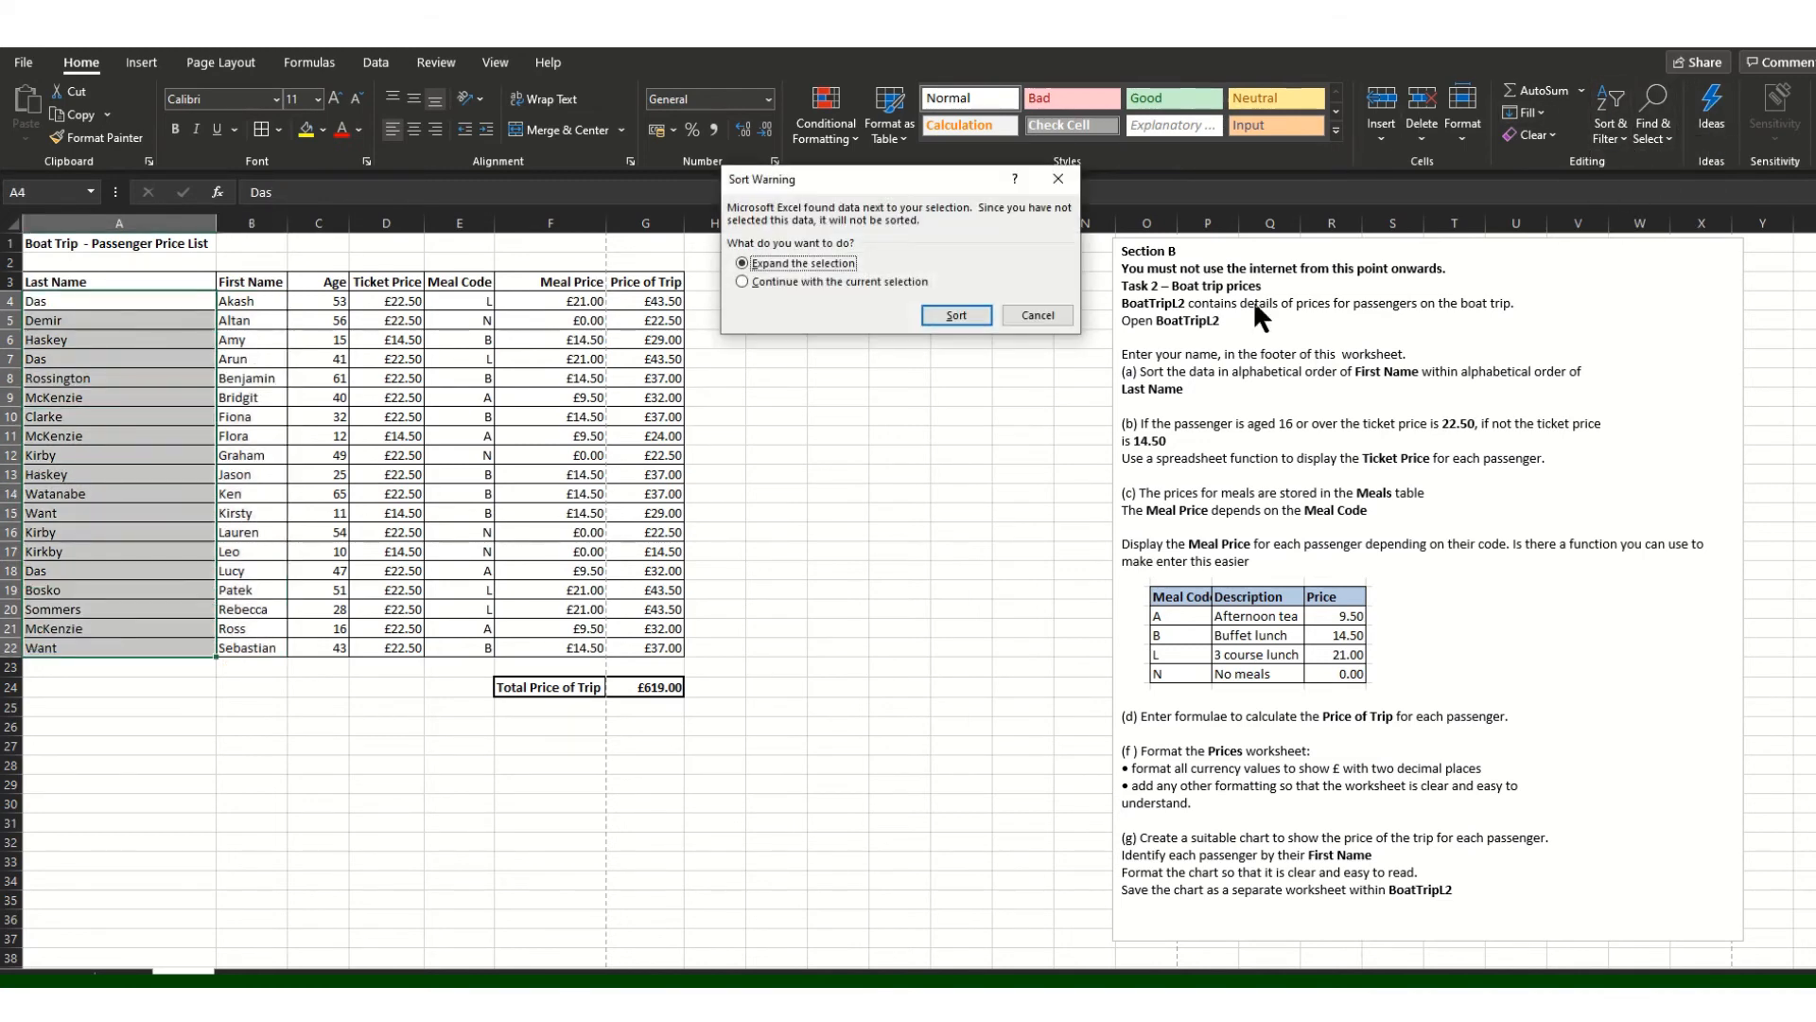
click(948, 319)
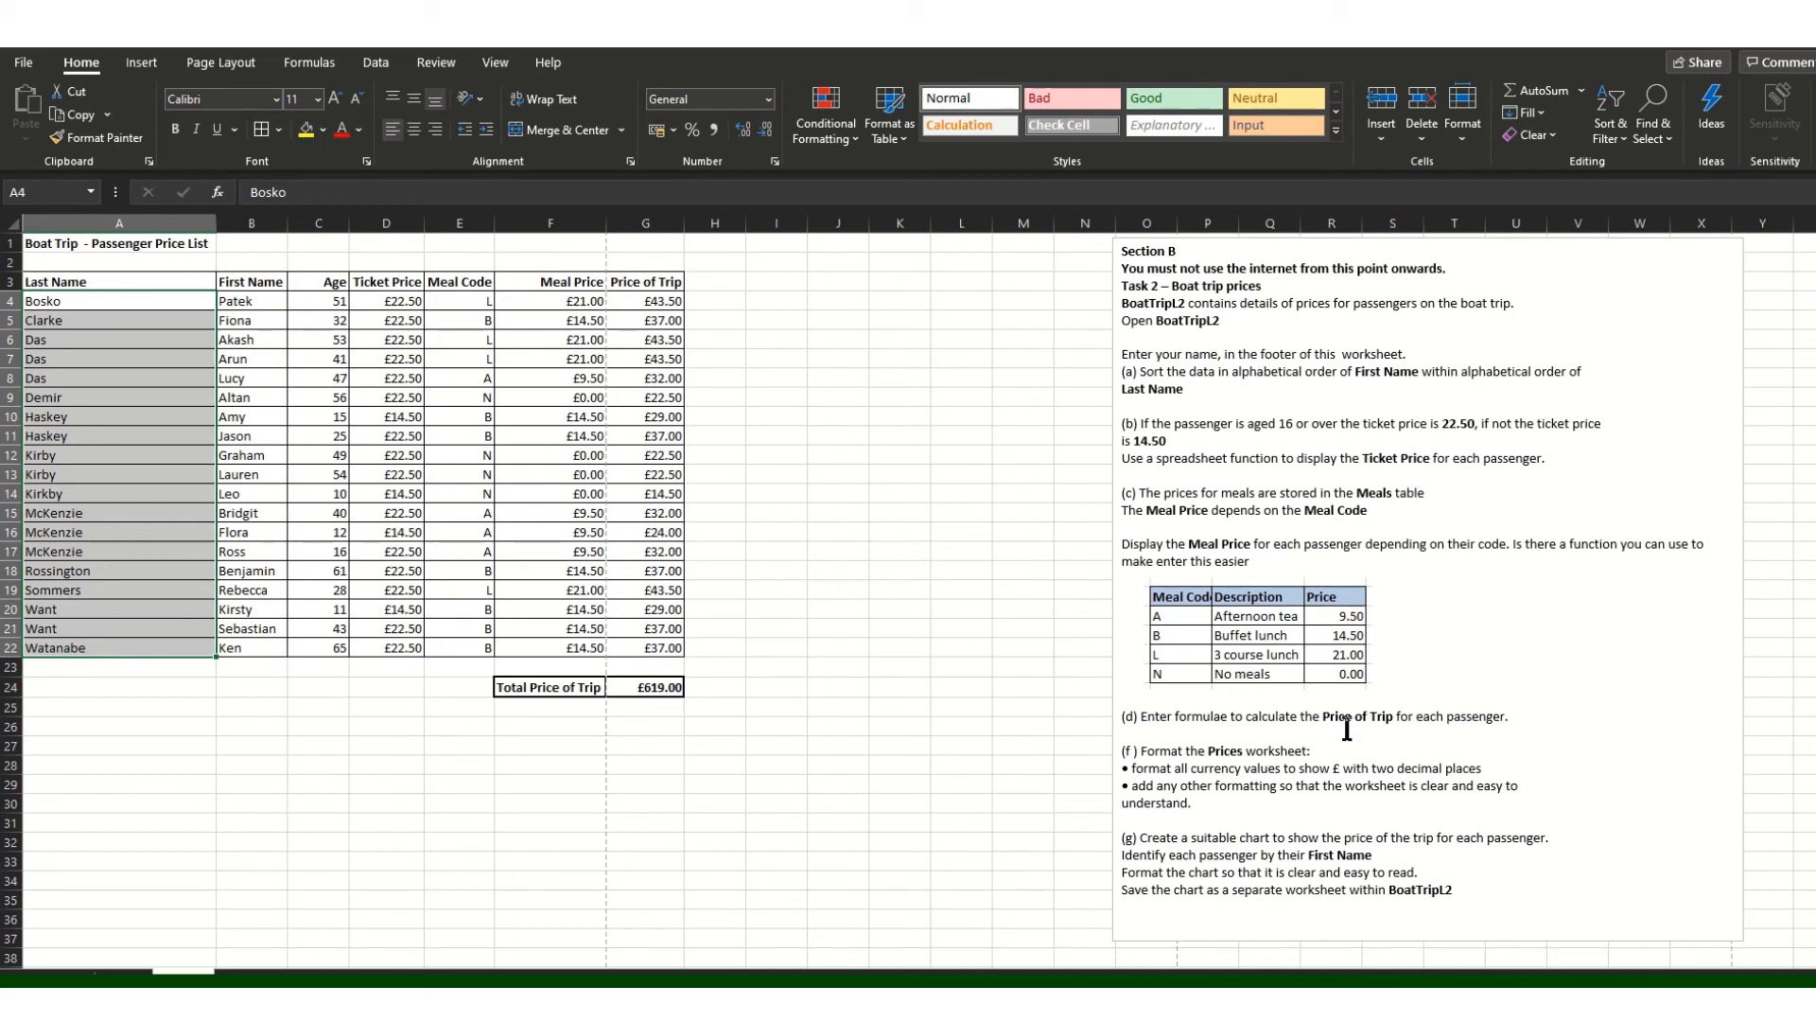
click(944, 696)
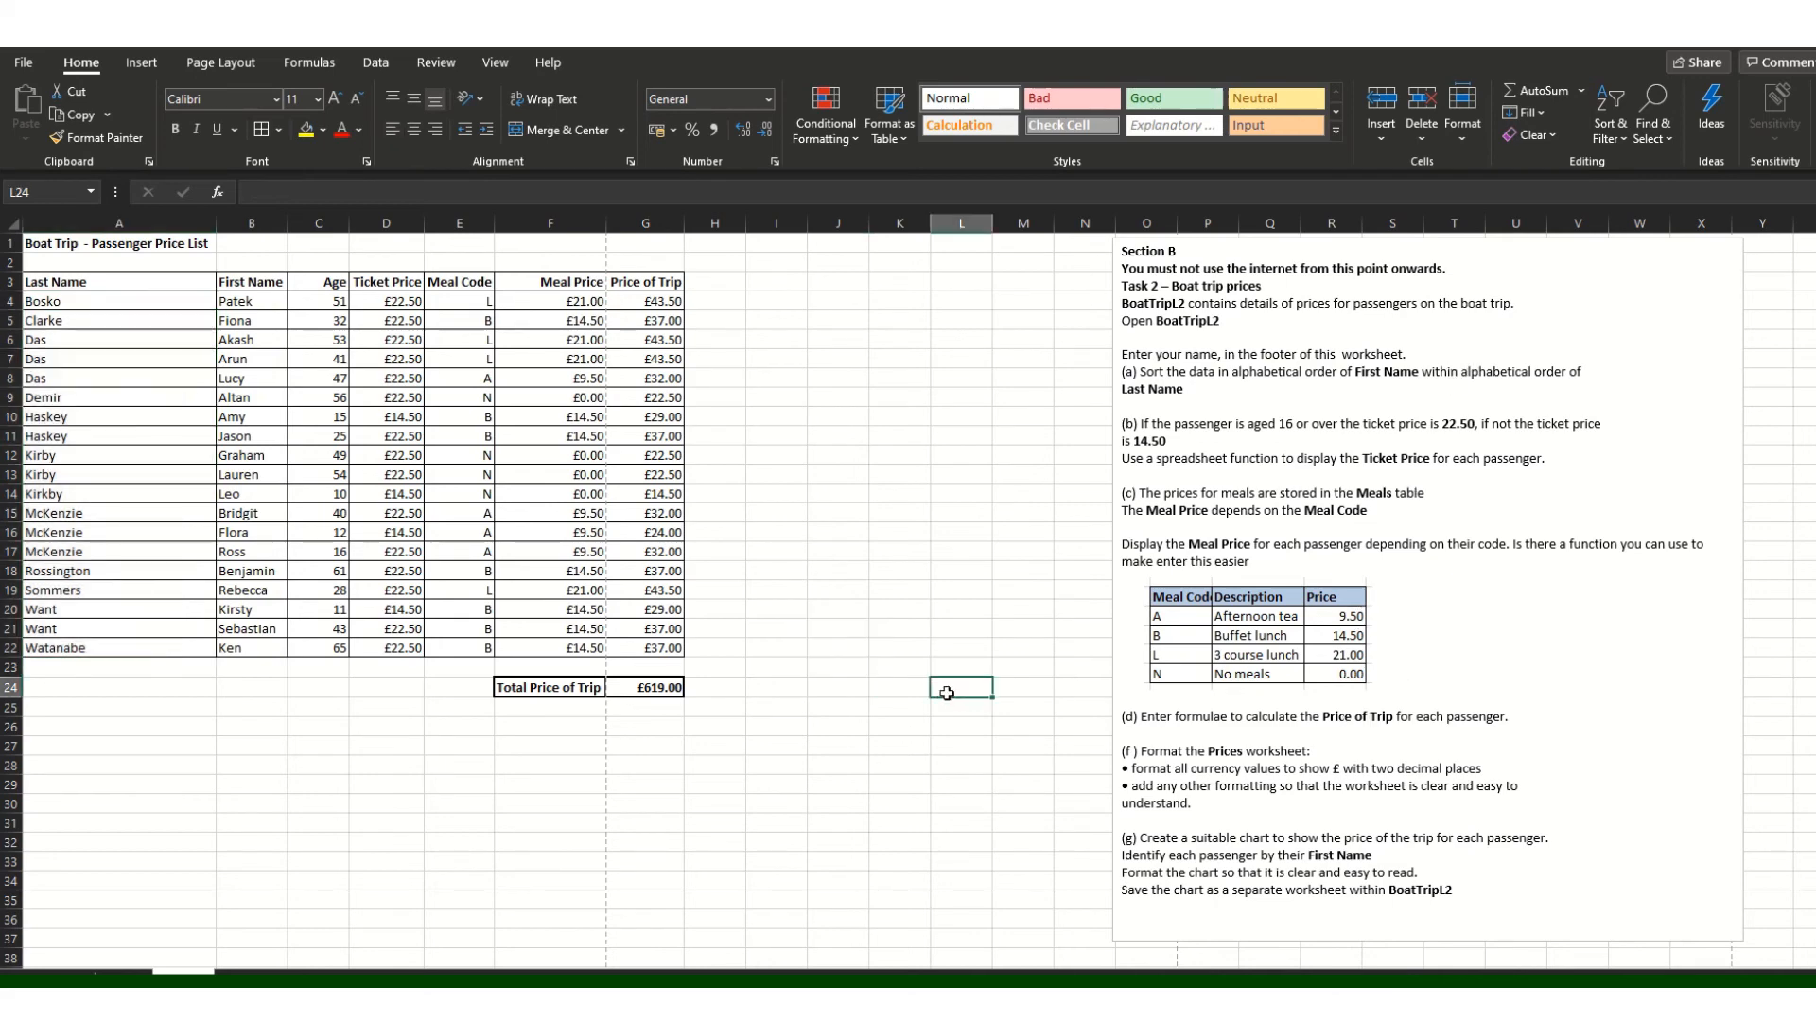
Step: Insert a clustered column chart of B3:B22 First Name against G3:G22 Price of Trip
drag(247, 282, 251, 655)
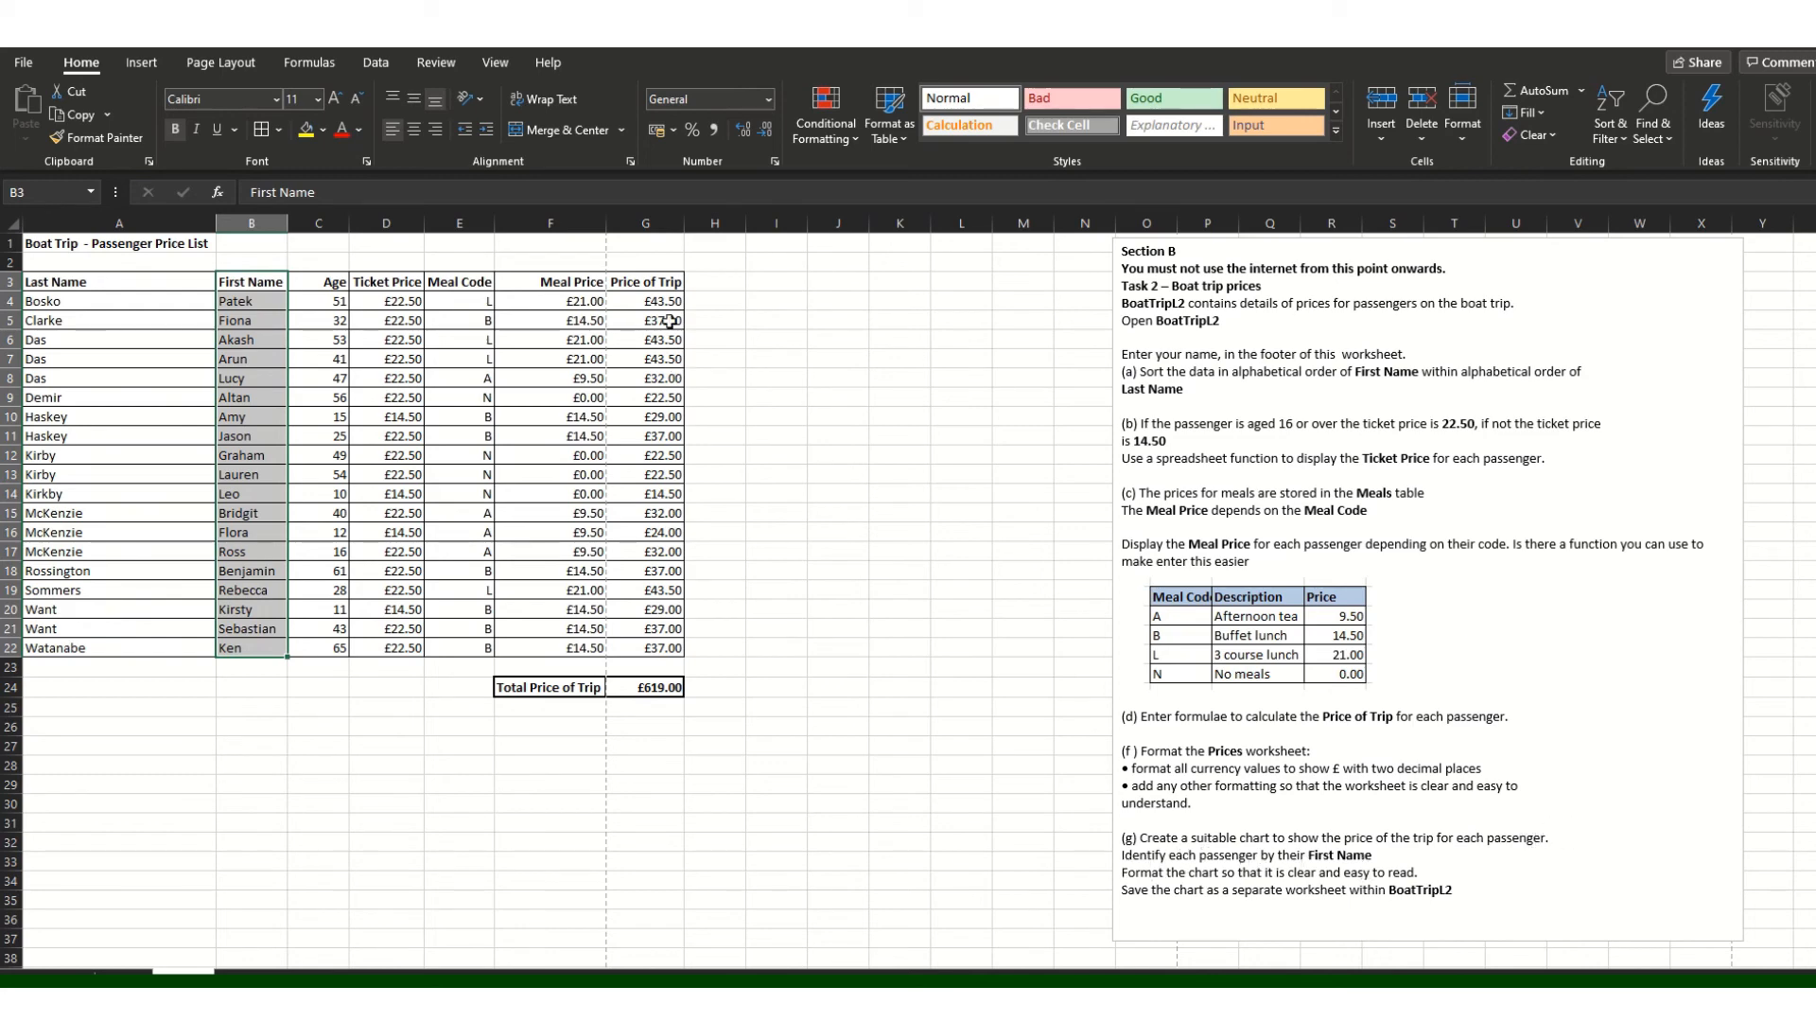
drag(663, 282, 666, 653)
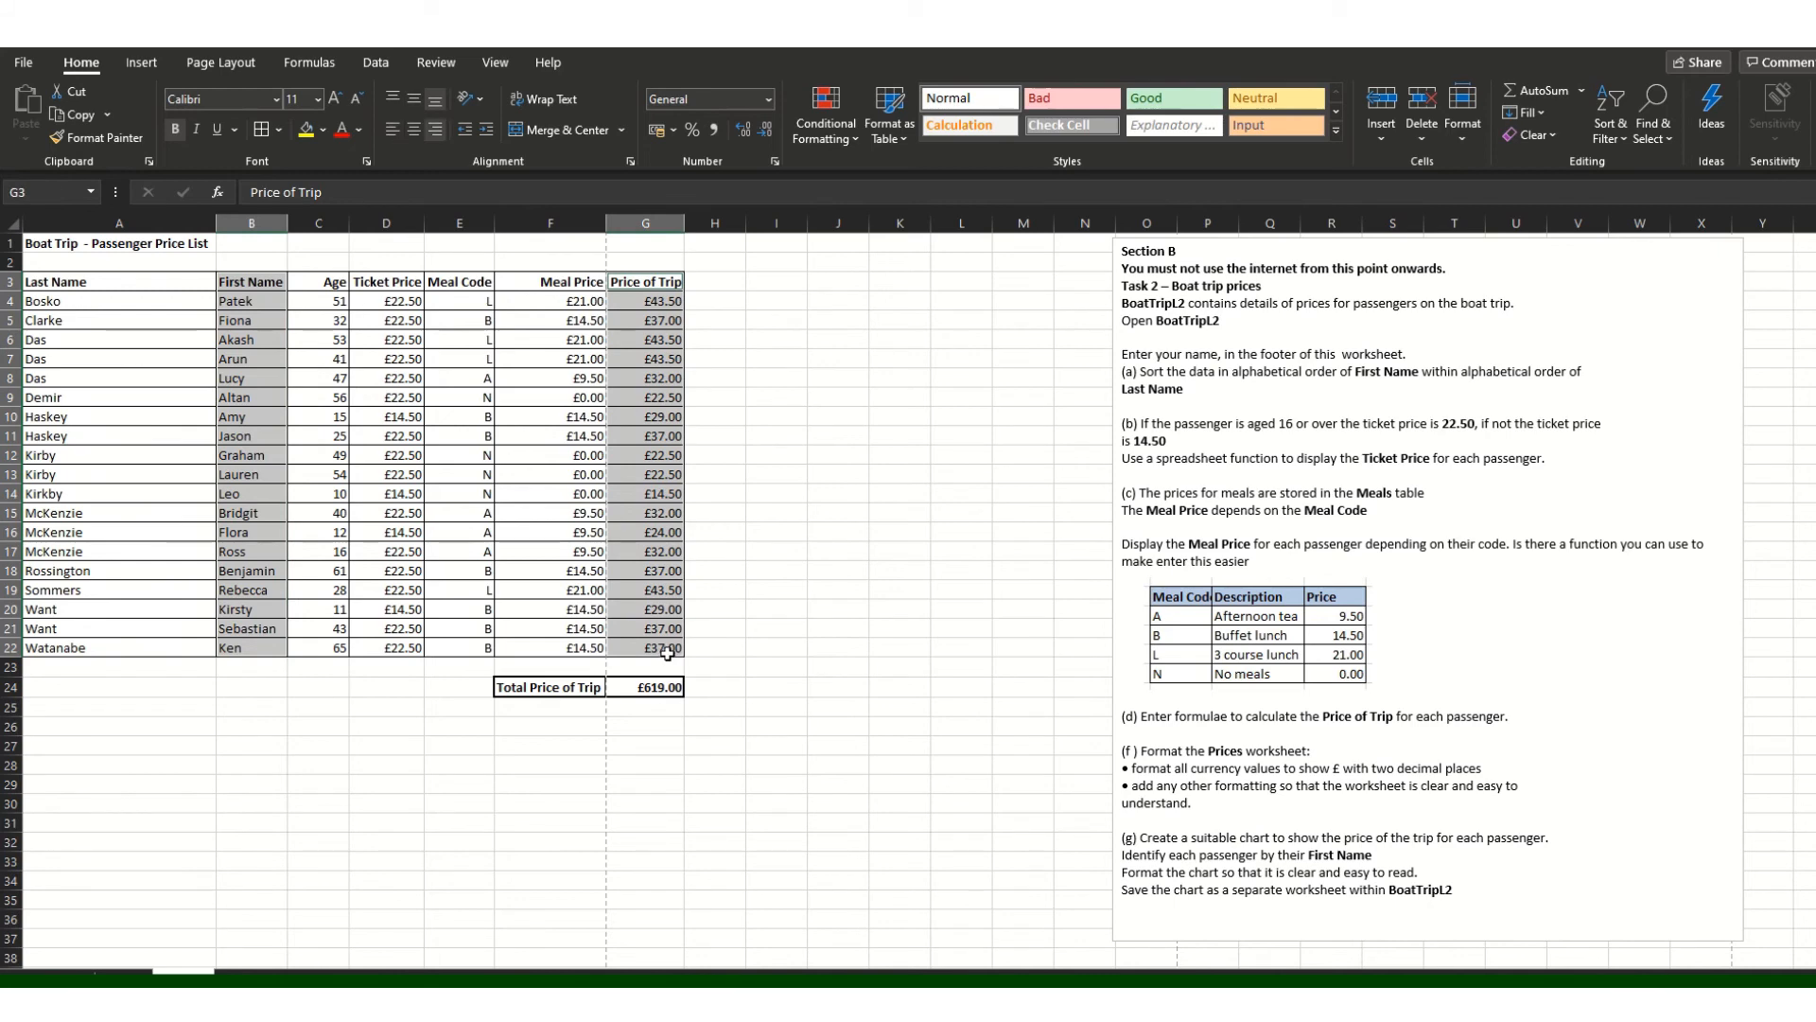
click(138, 68)
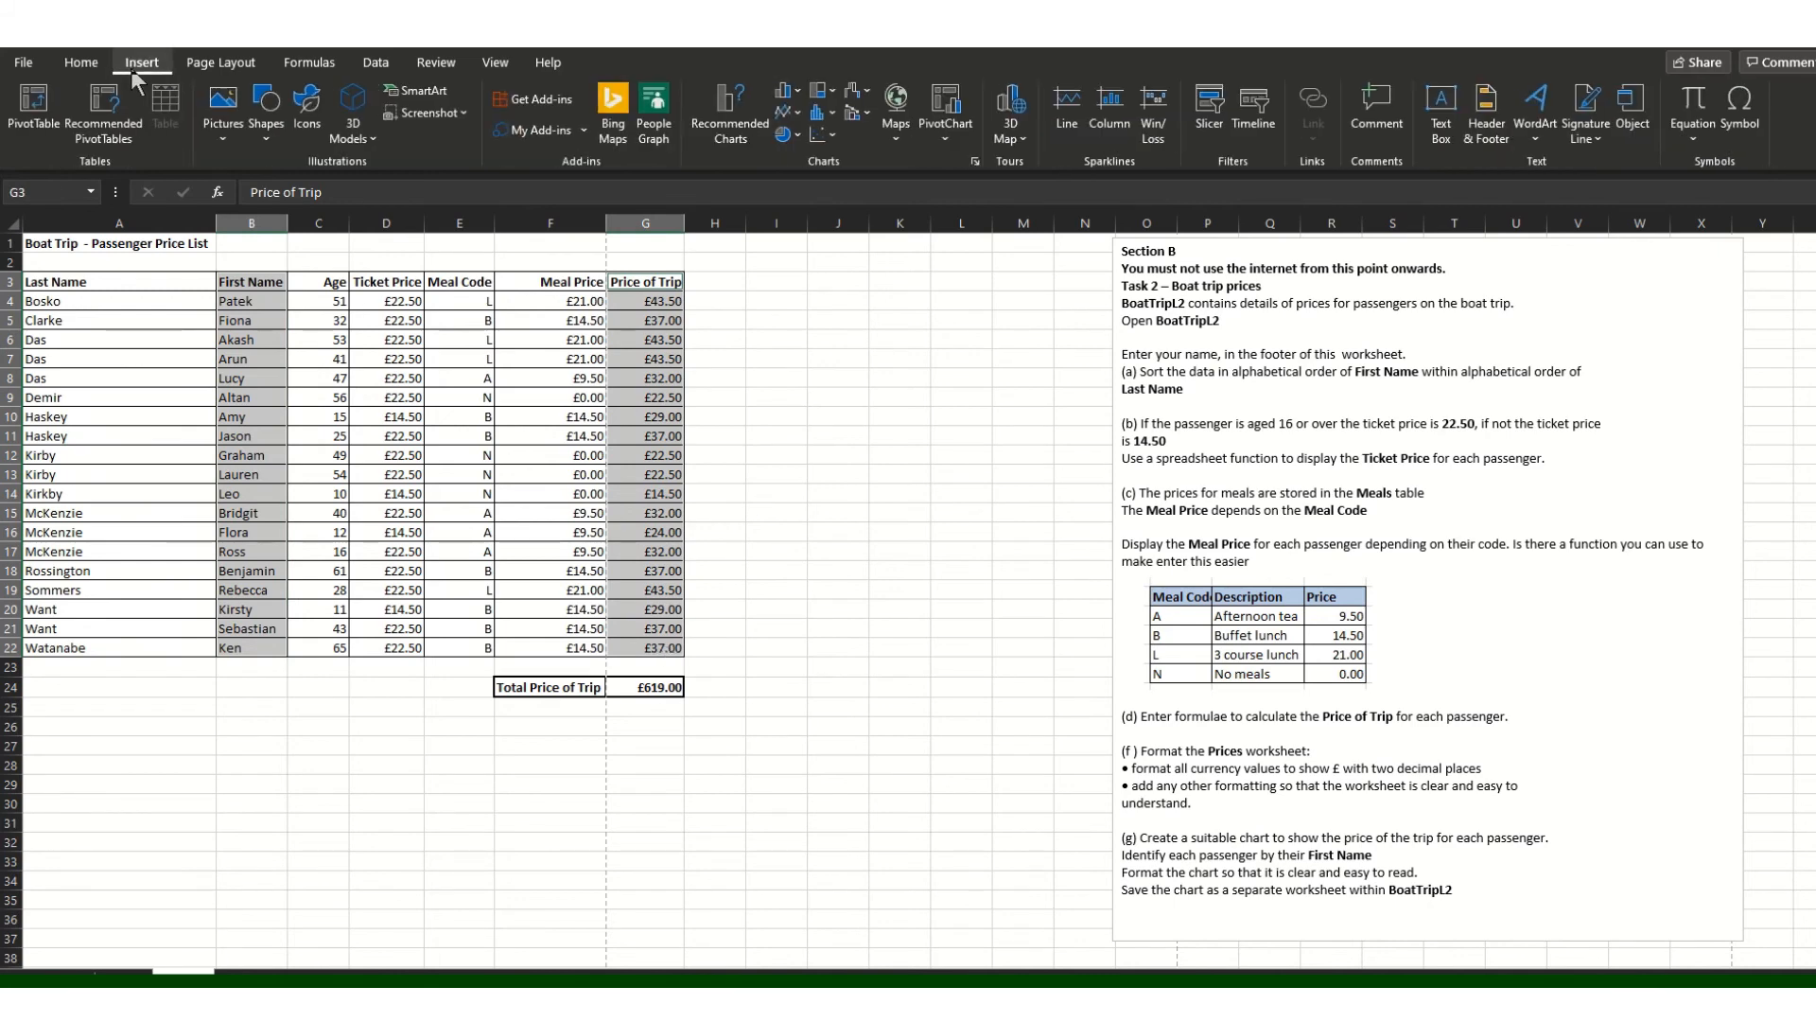
click(730, 108)
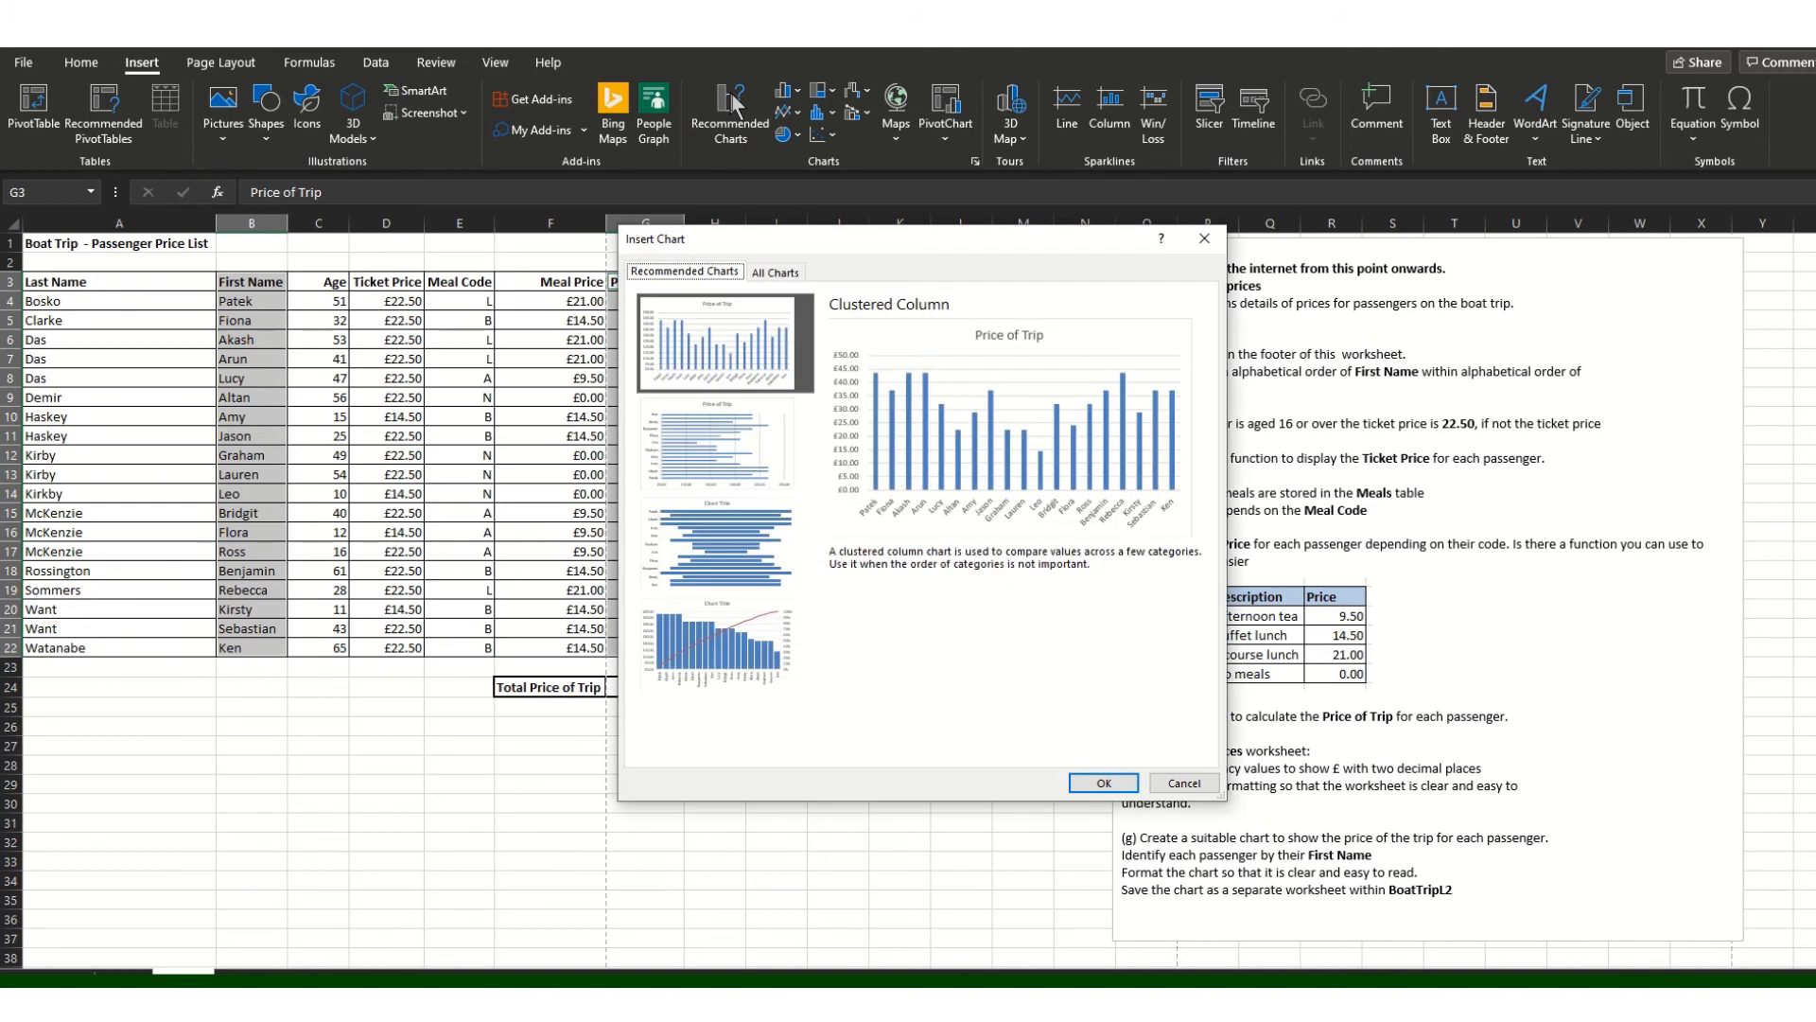
click(700, 357)
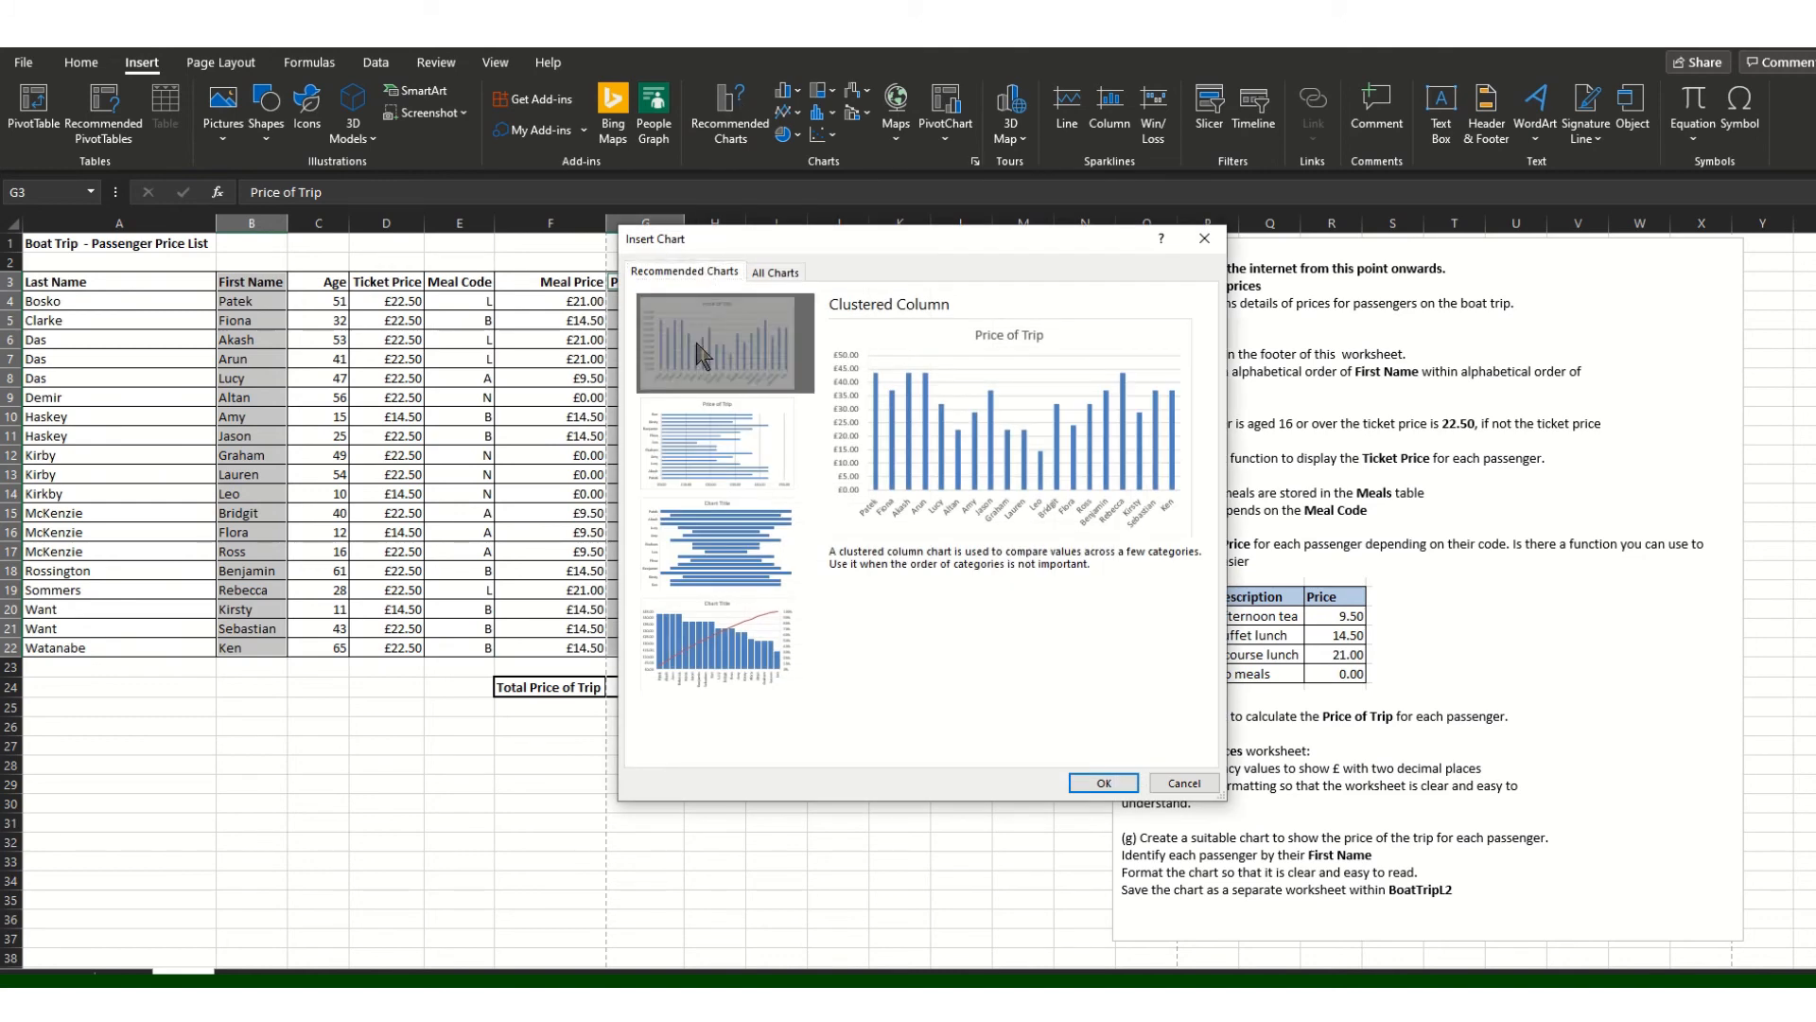
click(1096, 780)
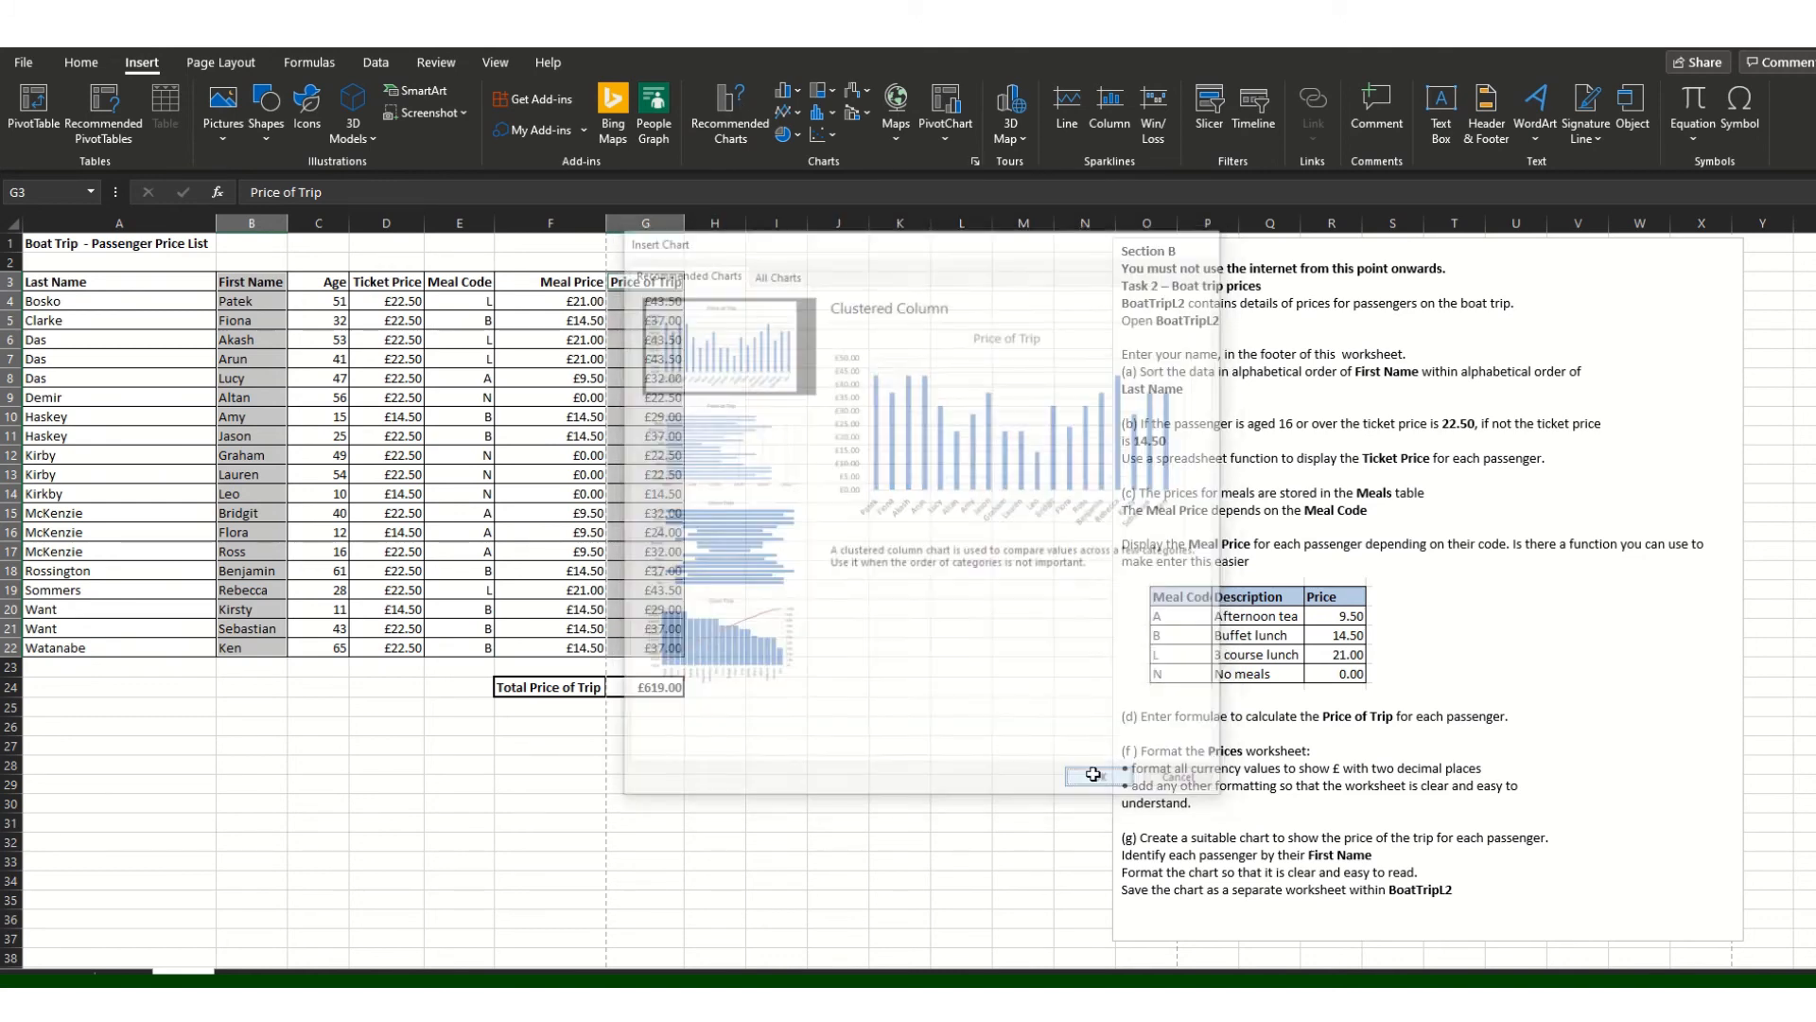
Step: Change the chart title to 'Price of Trip Per Person'
click(963, 483)
double_click(963, 482)
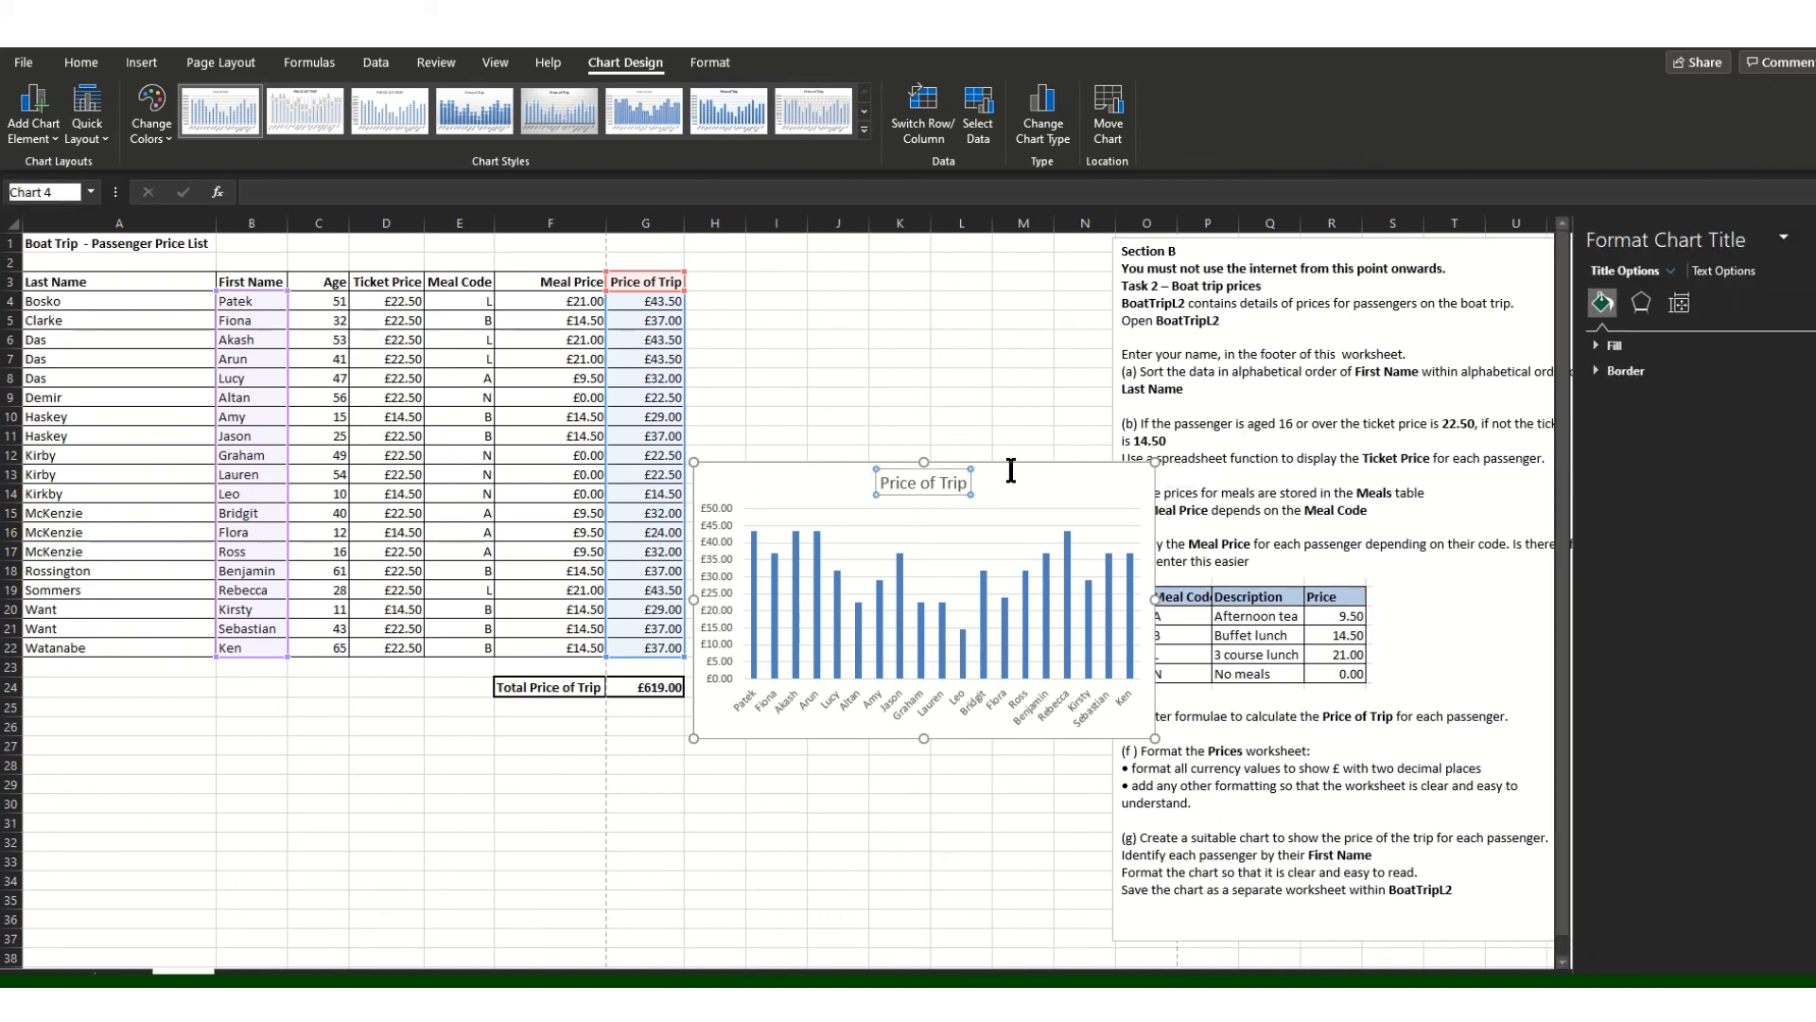
click(975, 485)
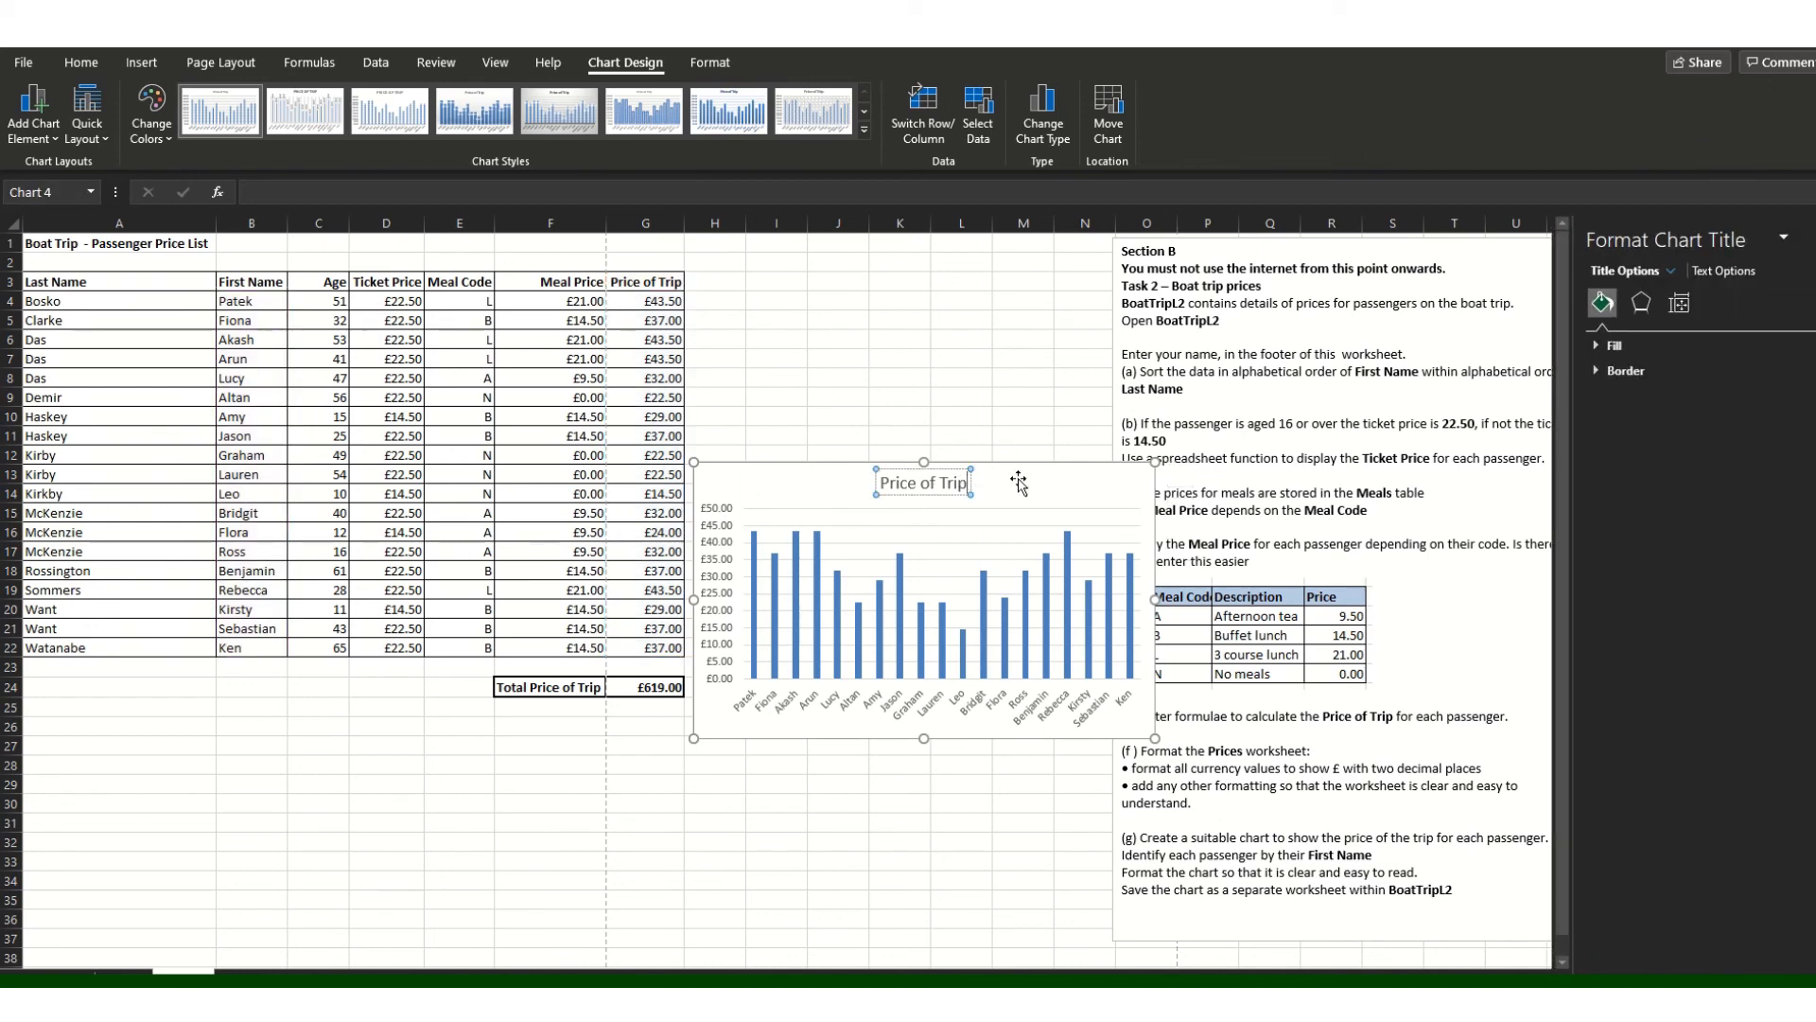
text(Per Per)
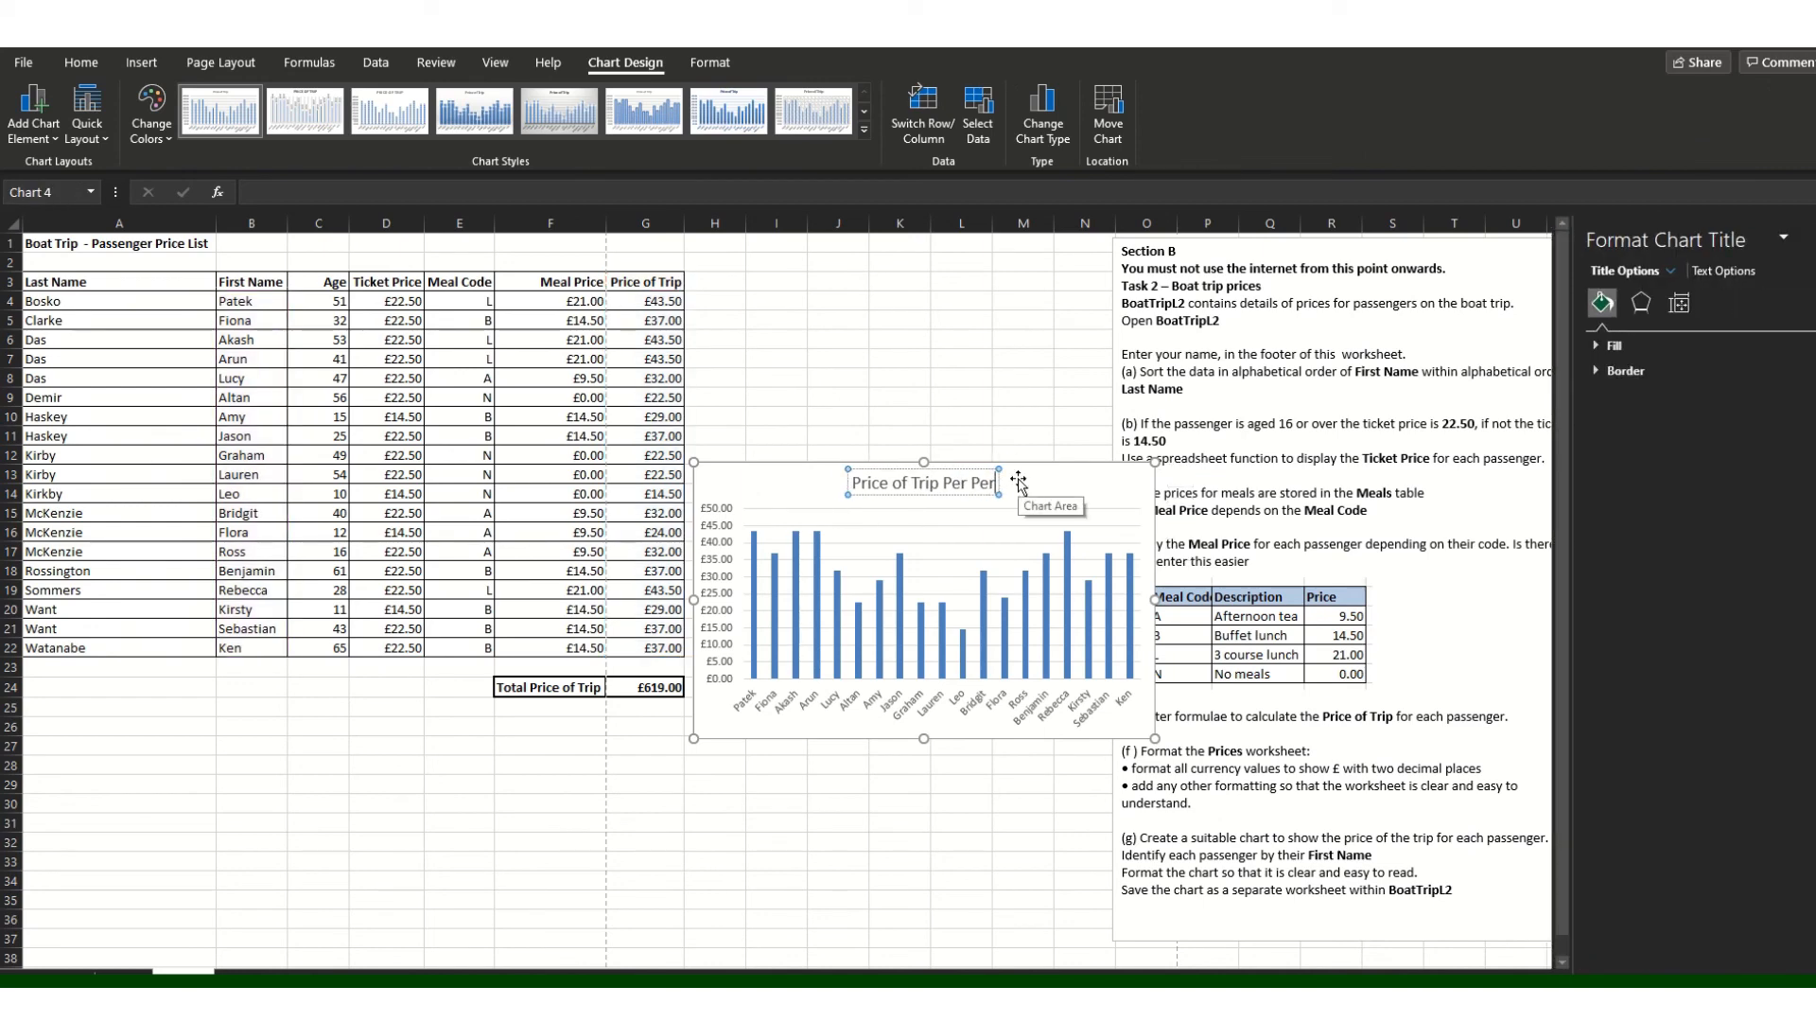
text(son)
click(1007, 396)
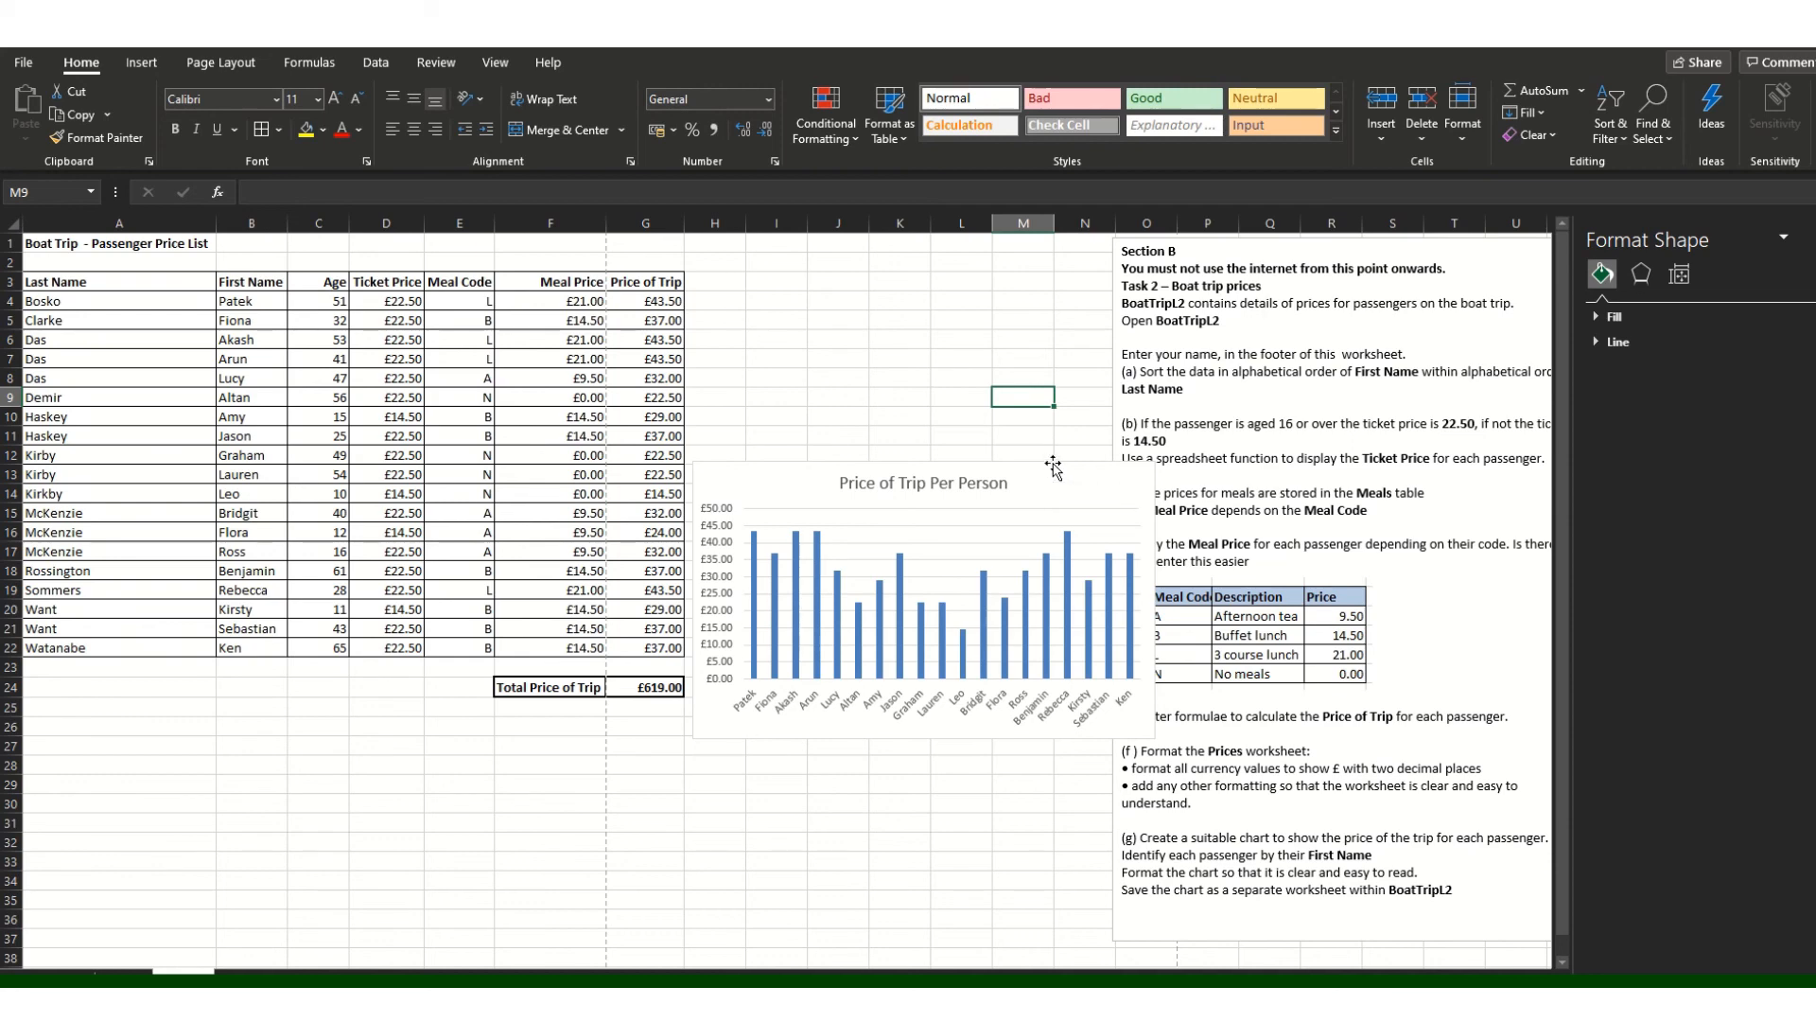
click(1053, 466)
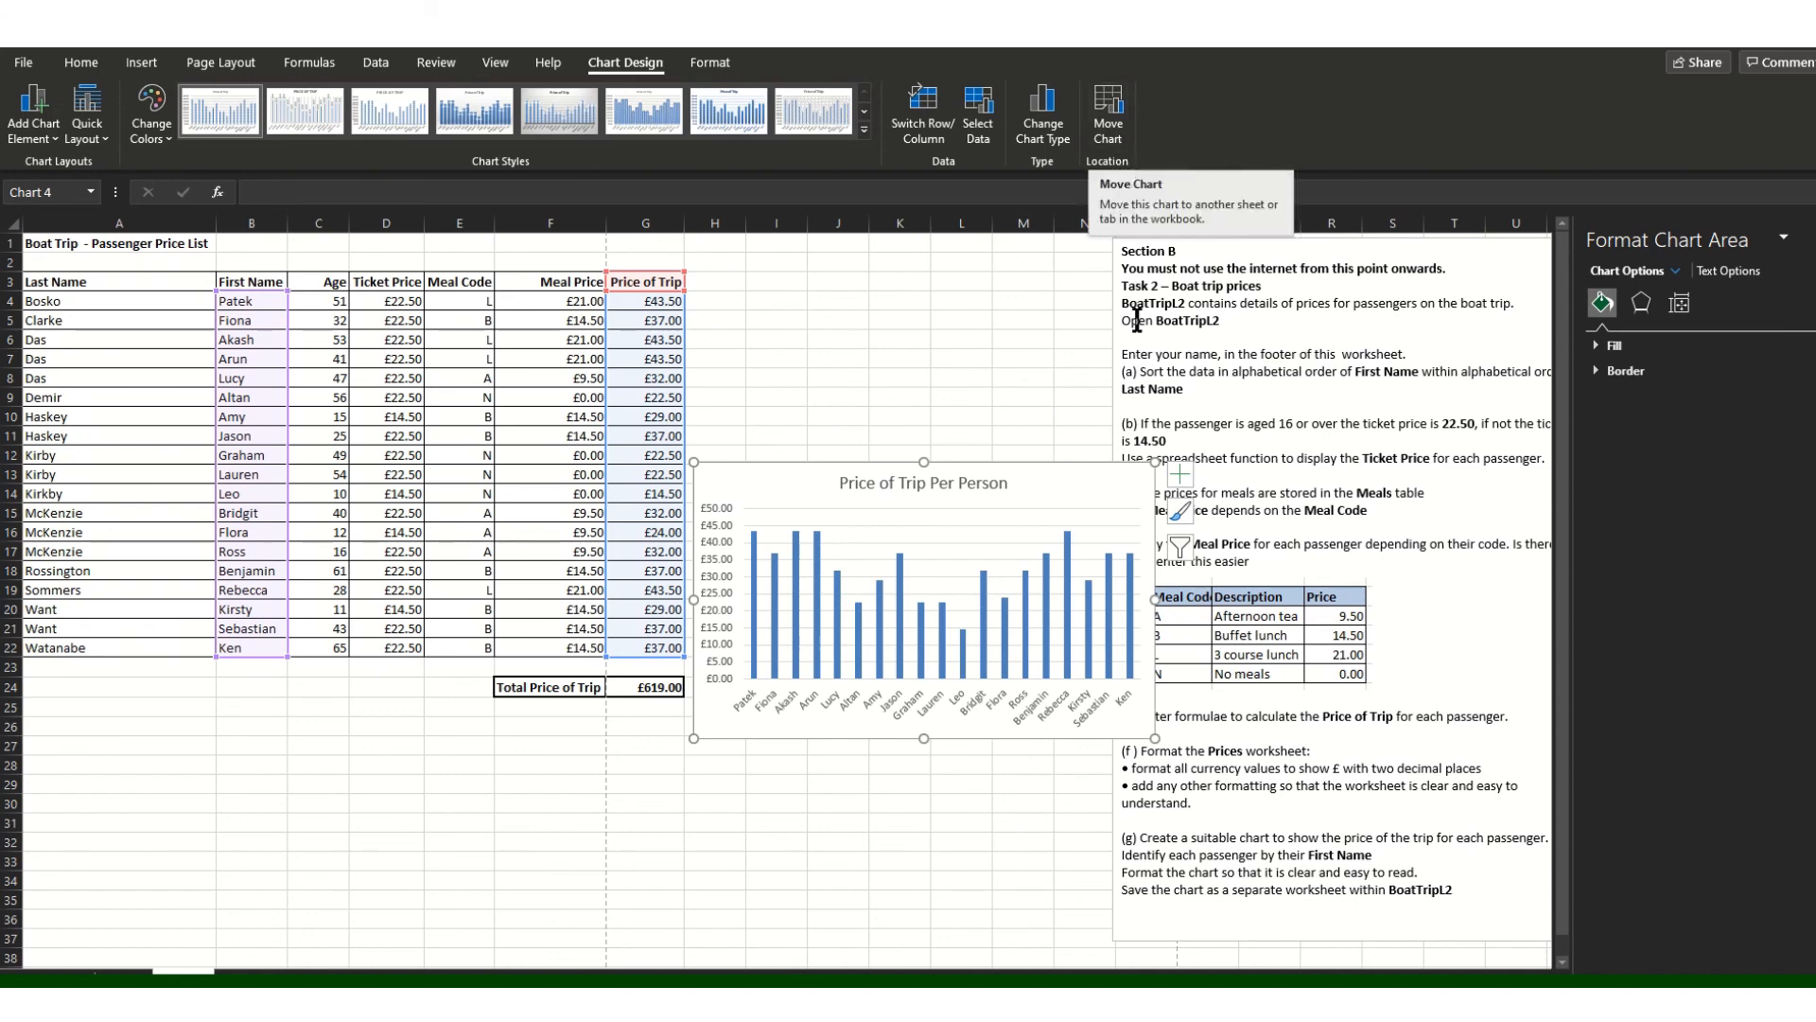
Step: Use Move Chart to place the chart on a new sheet named Chart1
right_click(1015, 467)
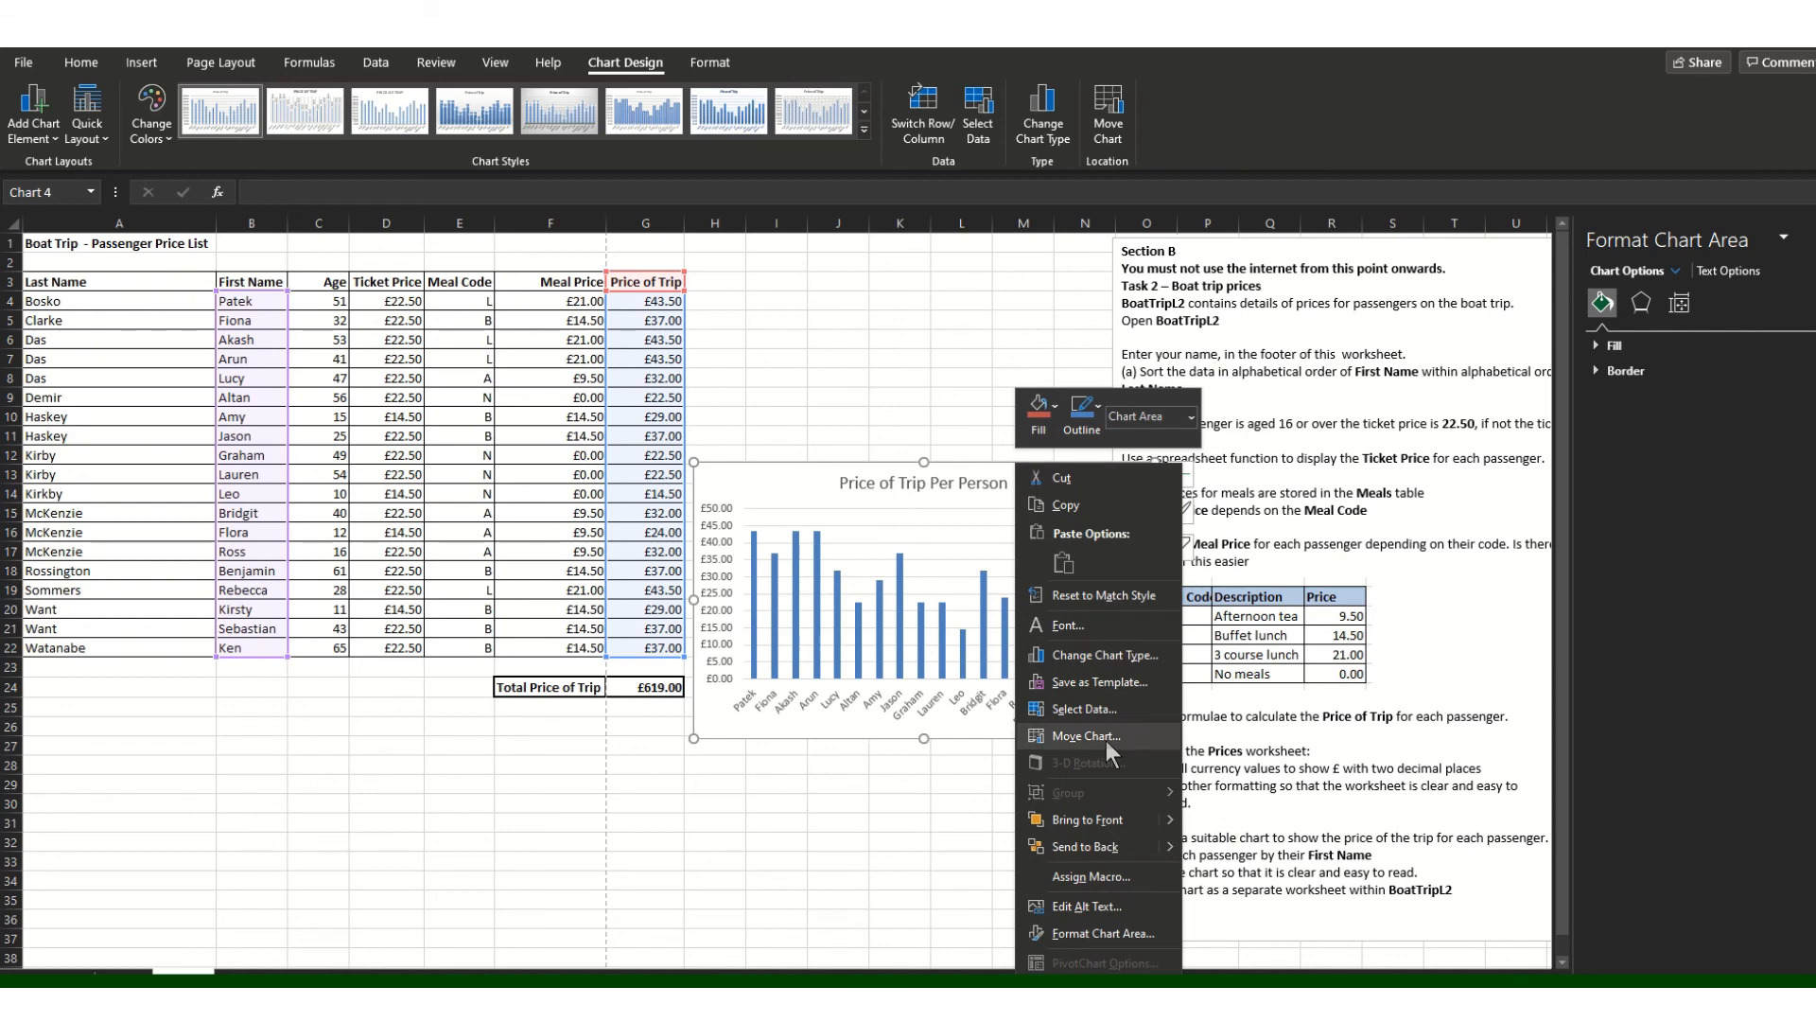
click(1114, 142)
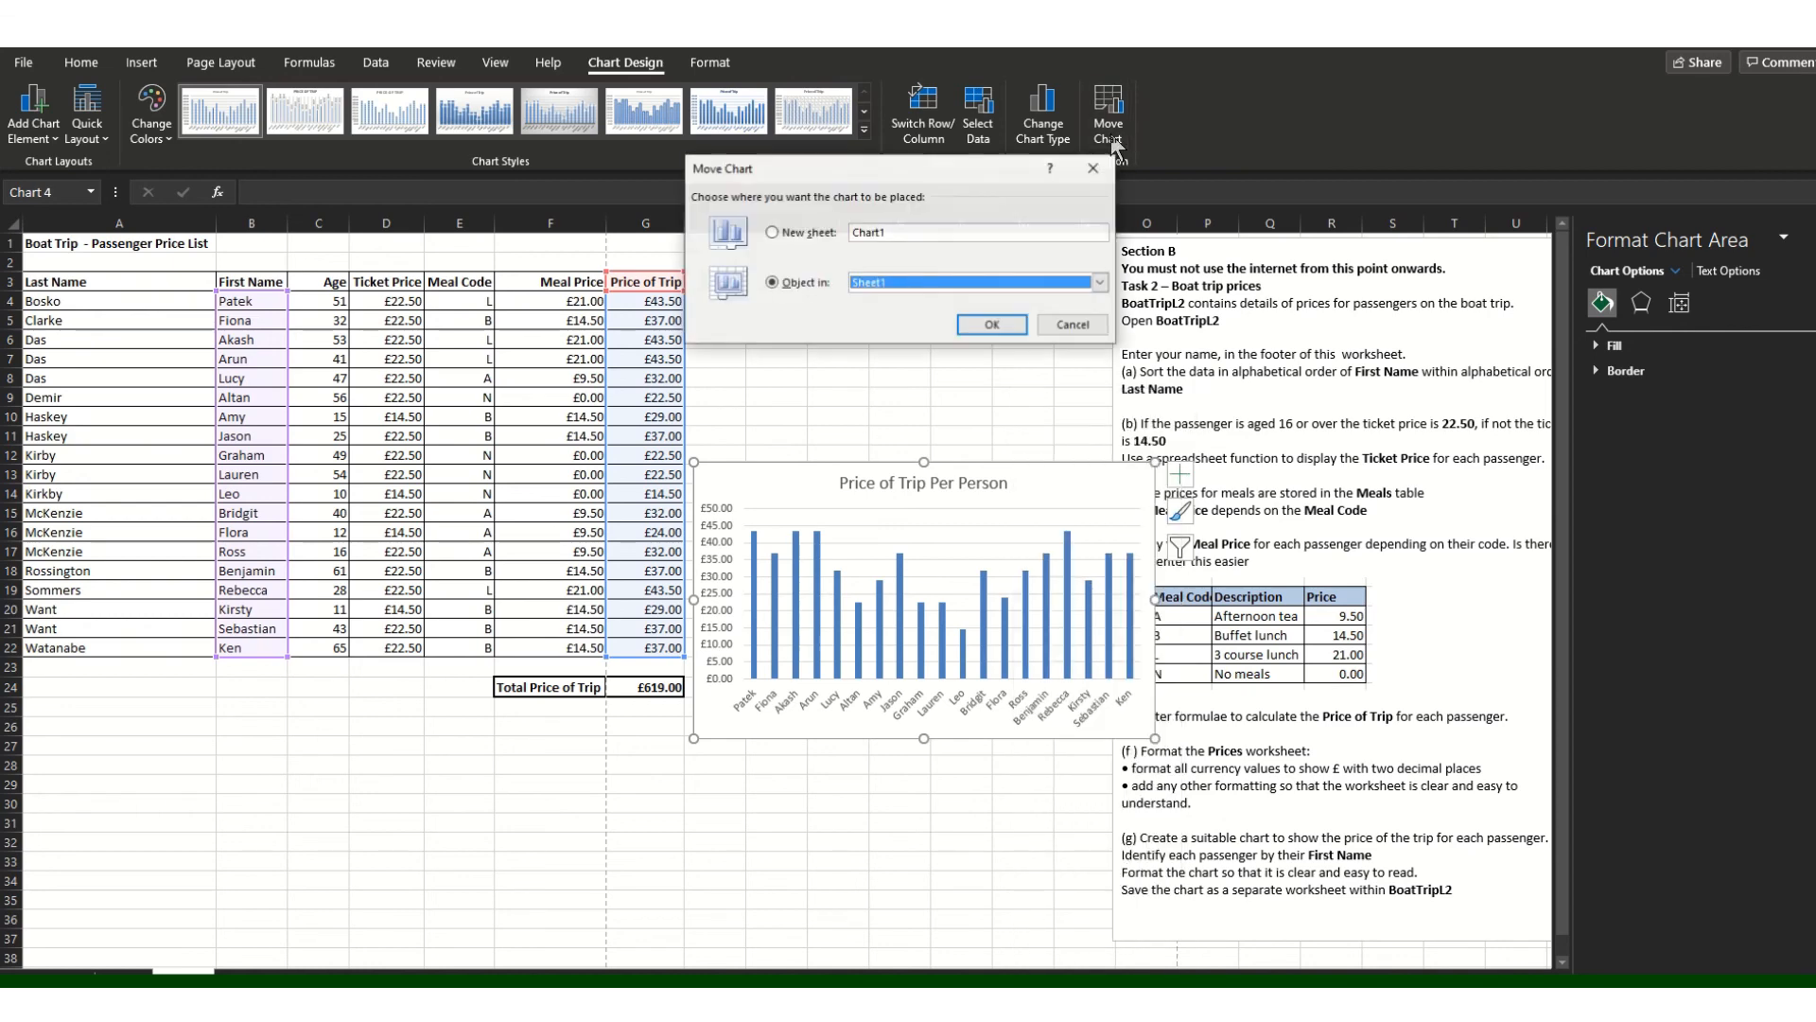
click(810, 232)
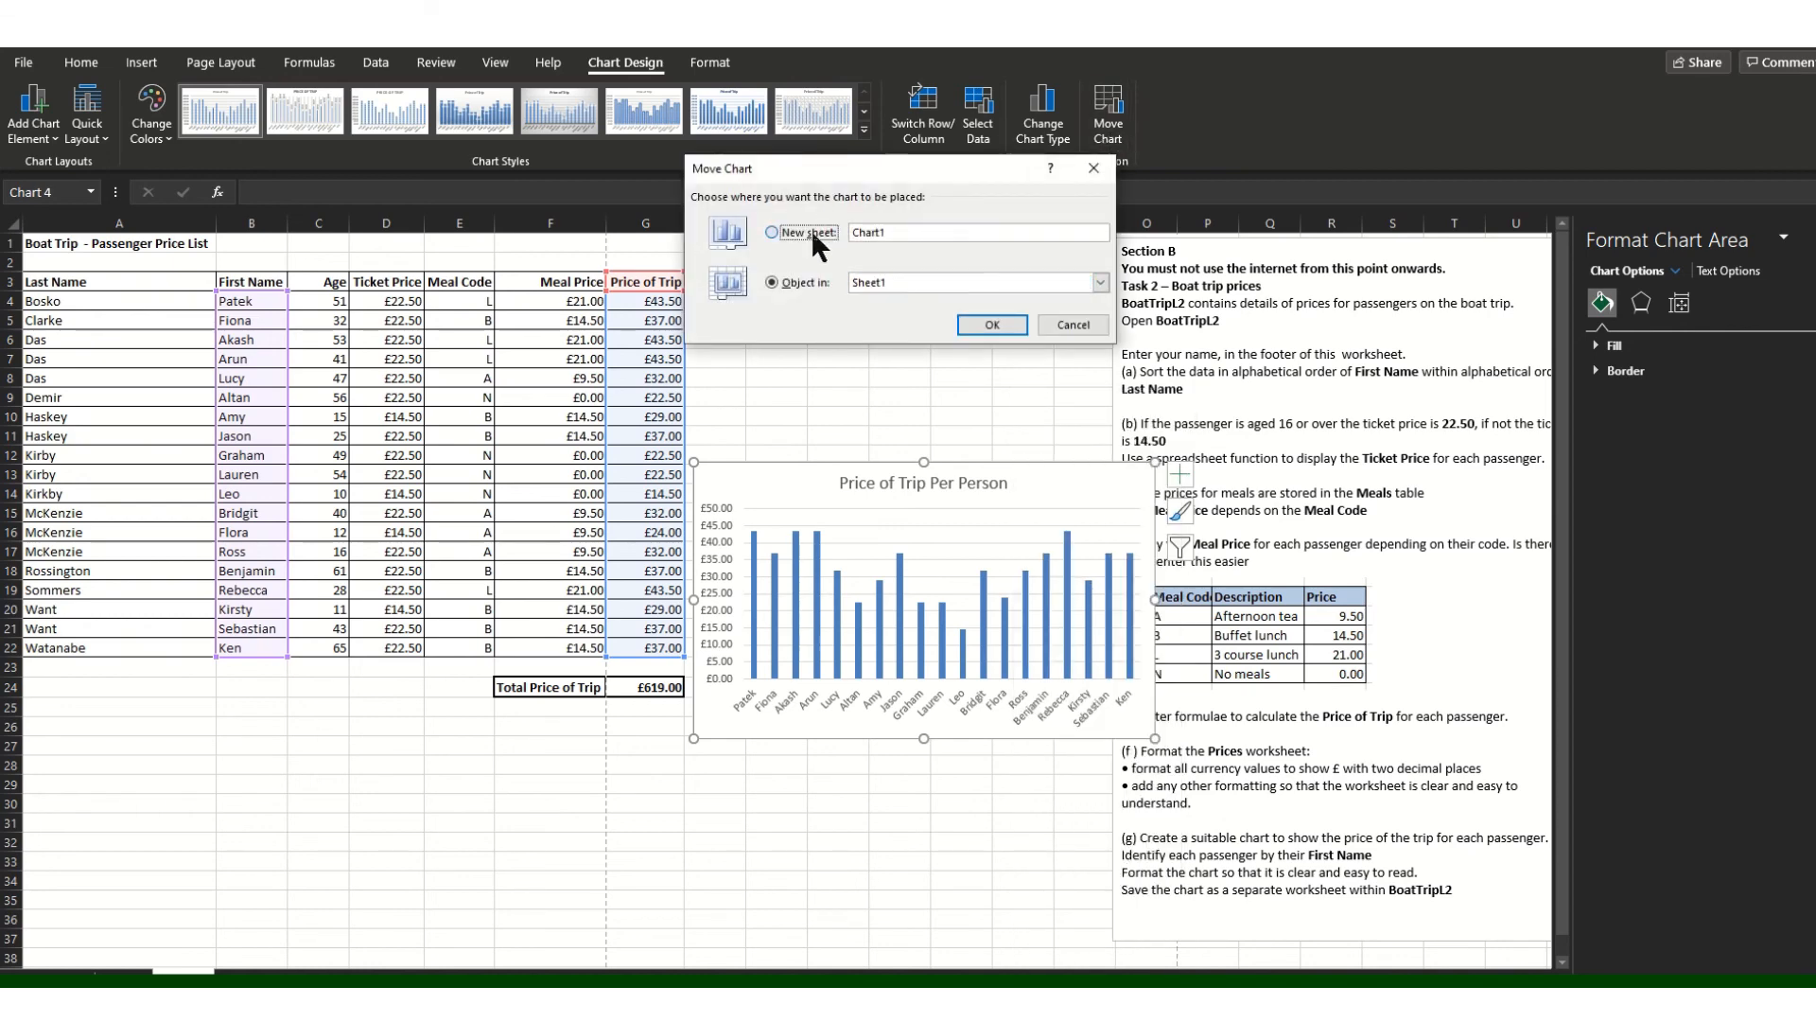
click(989, 325)
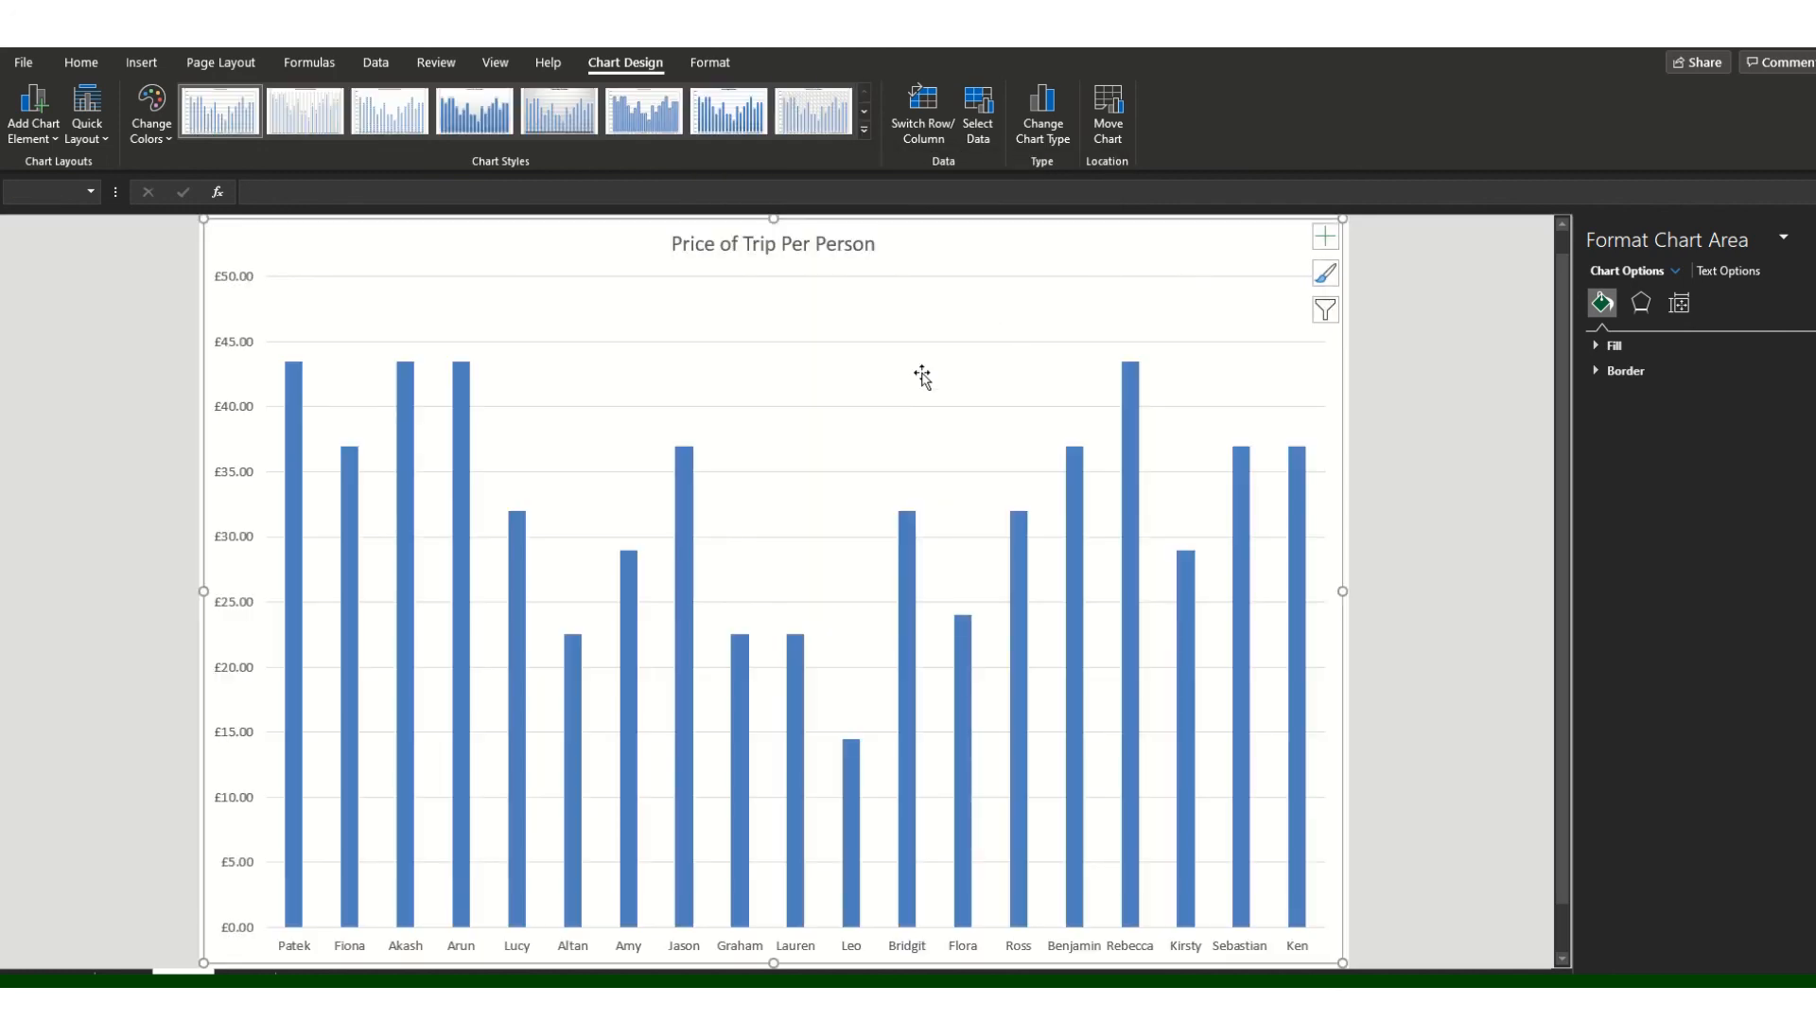